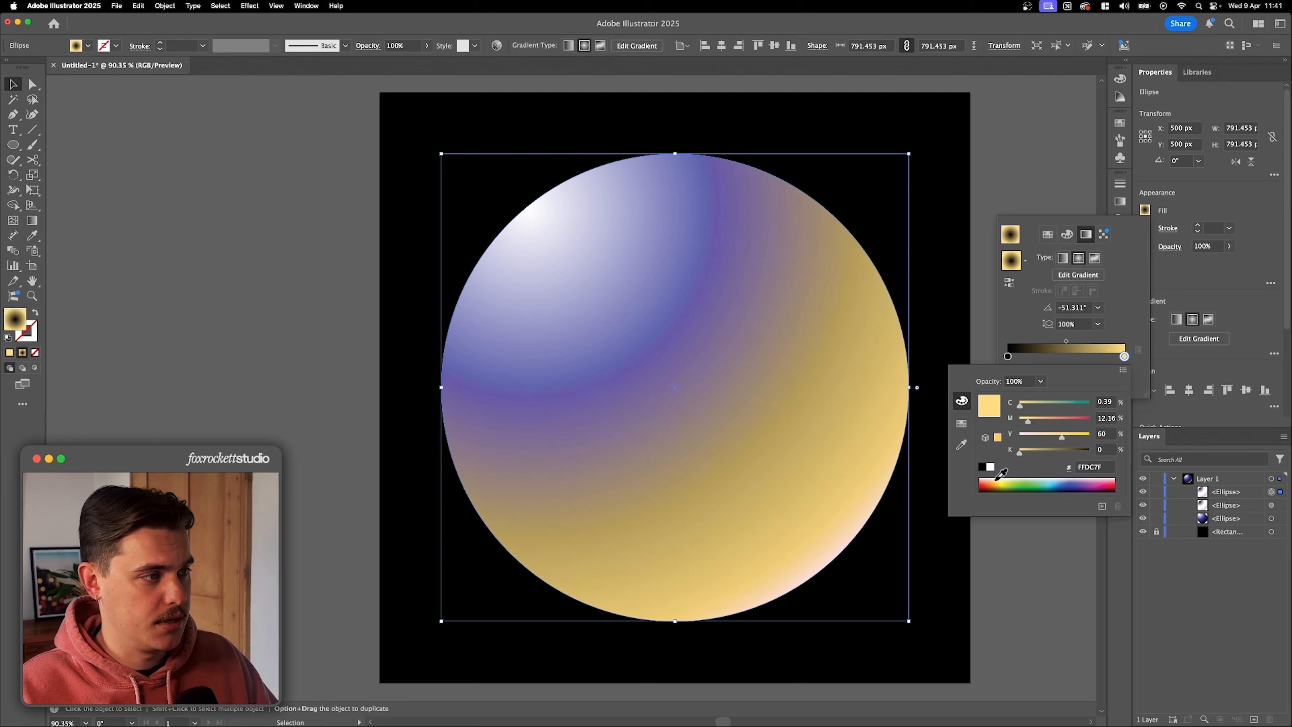
Set the radial gradient's outer stop to 81% yellow and recolour its inner stop from black to orange with 58% magenta
{"action": "left_click_drag", "start_coordinate": [1073, 435], "coordinate": [1077, 441]}
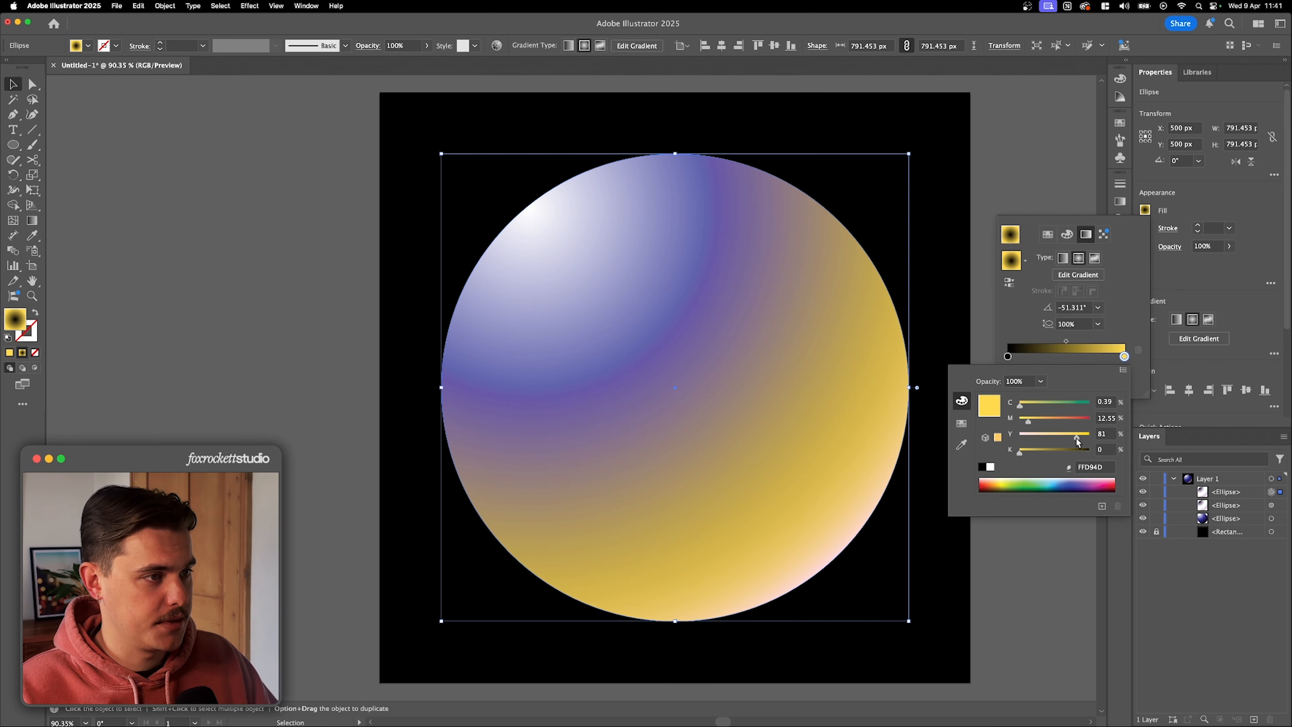
{"action": "left_click", "coordinate": [1009, 358]}
{"action": "double_click", "coordinate": [1009, 359]}
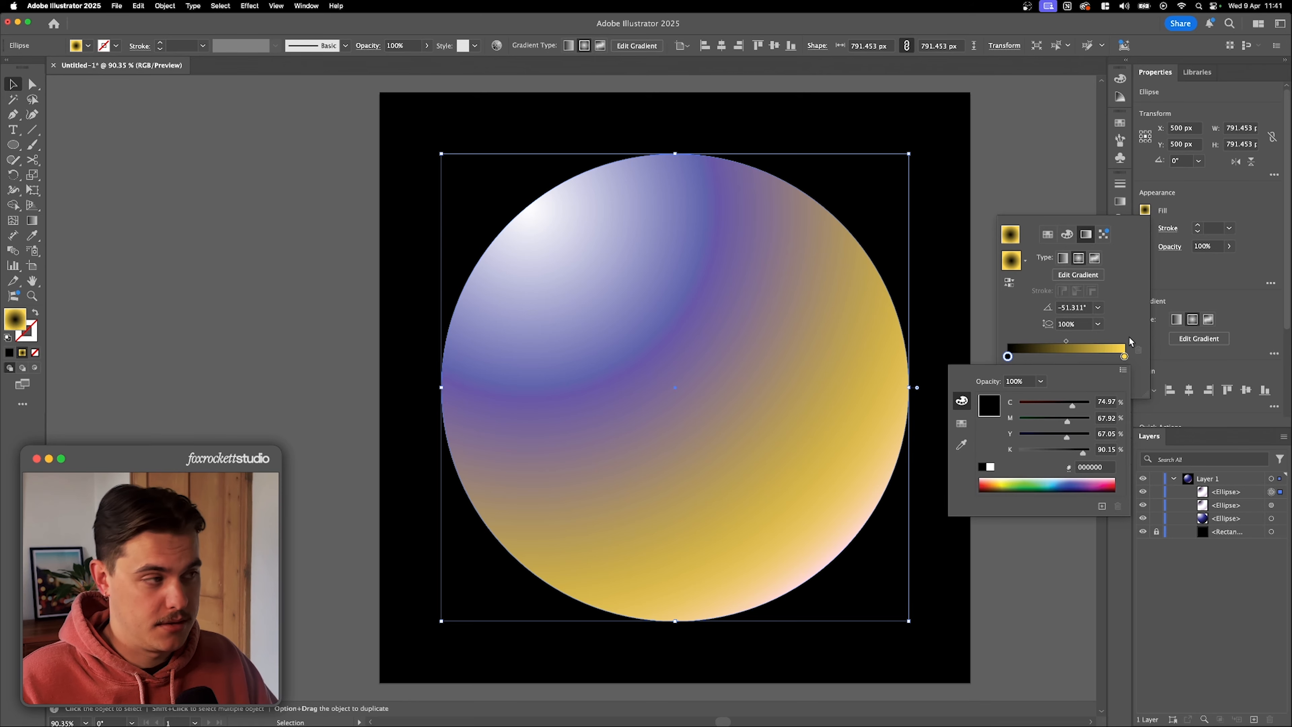
{"action": "left_click", "coordinate": [998, 477]}
{"action": "left_click", "coordinate": [1002, 477]}
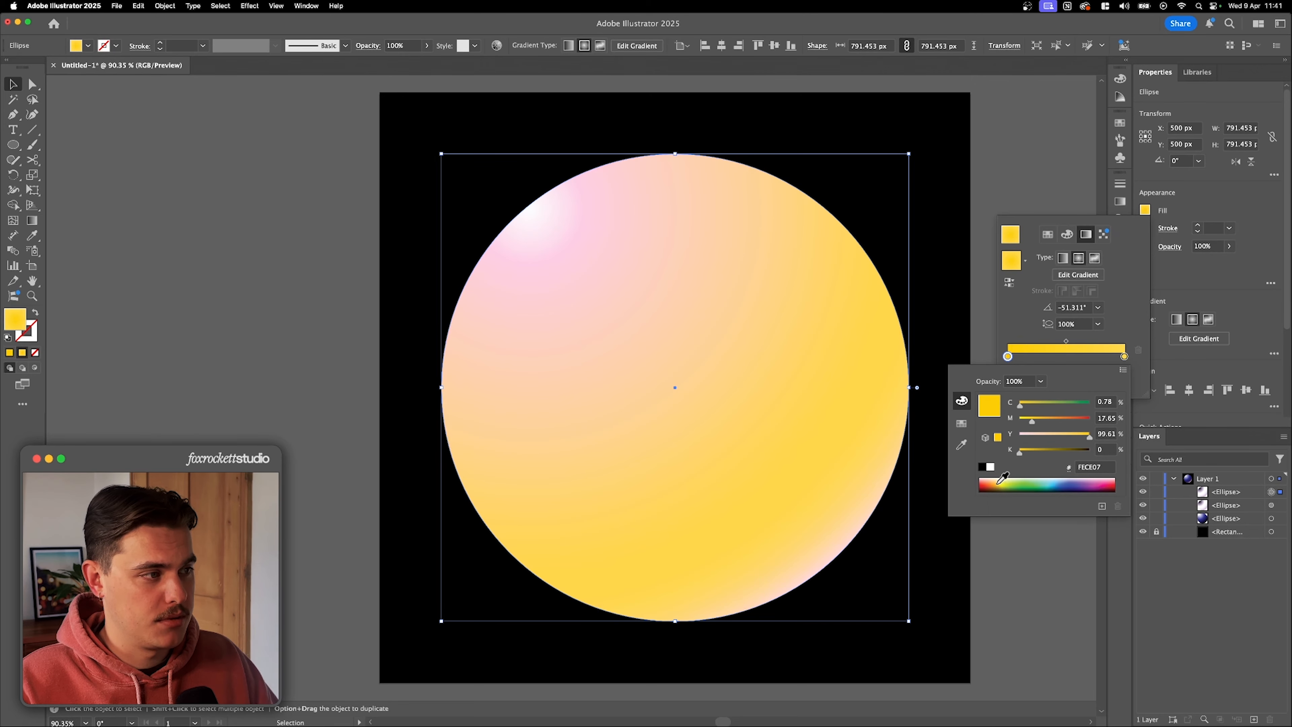
{"action": "left_click_drag", "start_coordinate": [1046, 422], "coordinate": [1060, 420]}
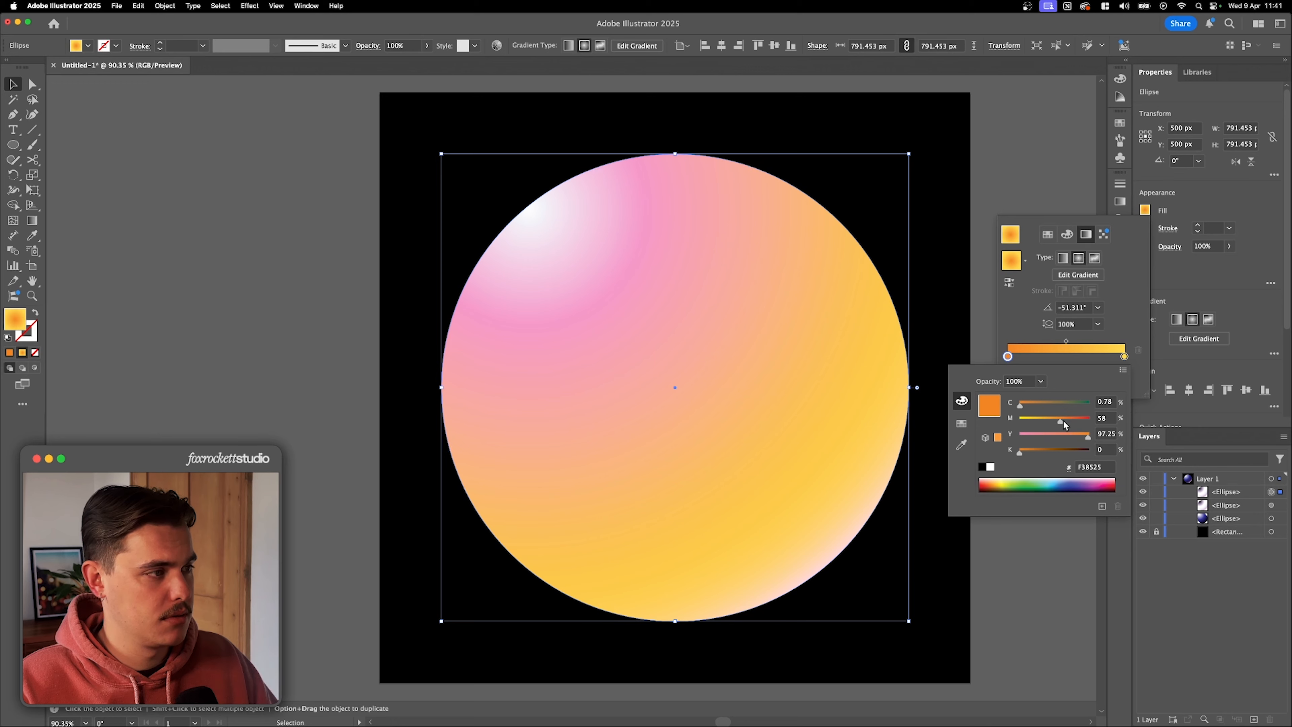
Make the orange inner stop of the ellipse's gradient fully transparent by setting its opacity to 0%
{"action": "left_click", "coordinate": [1107, 333]}
{"action": "left_click", "coordinate": [1099, 374]}
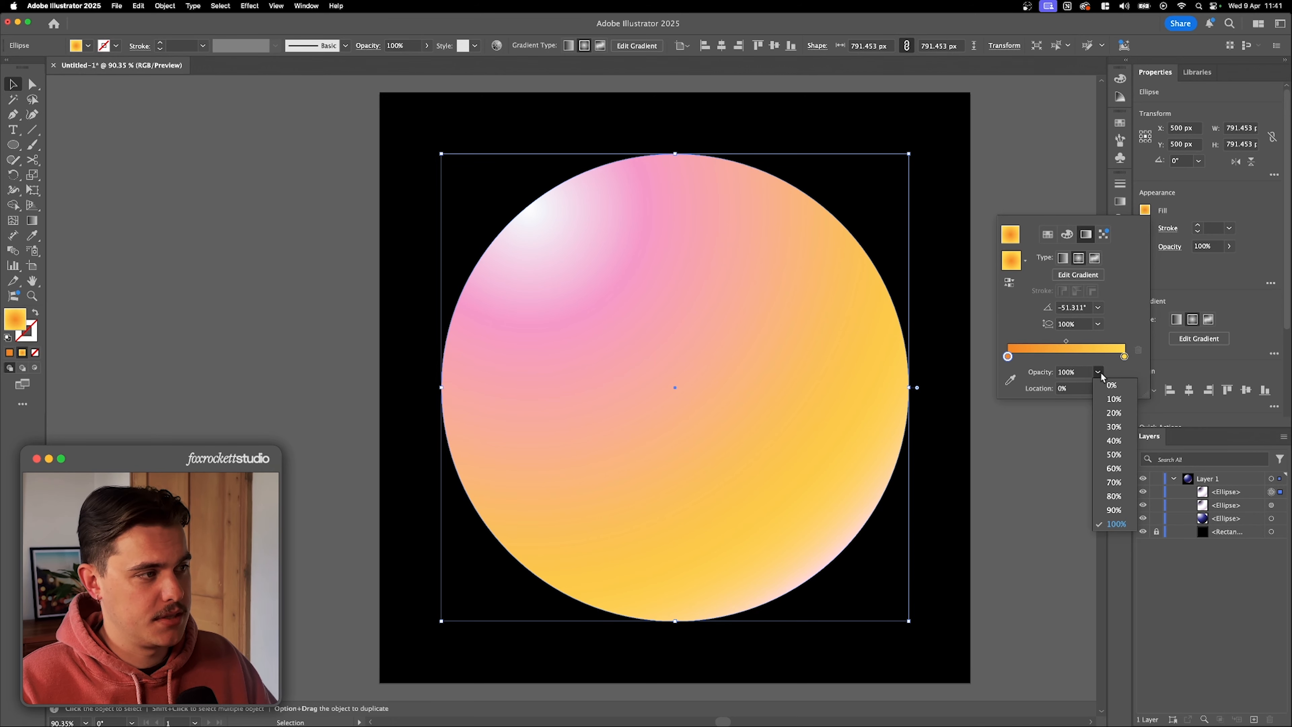
{"action": "left_click", "coordinate": [1109, 388]}
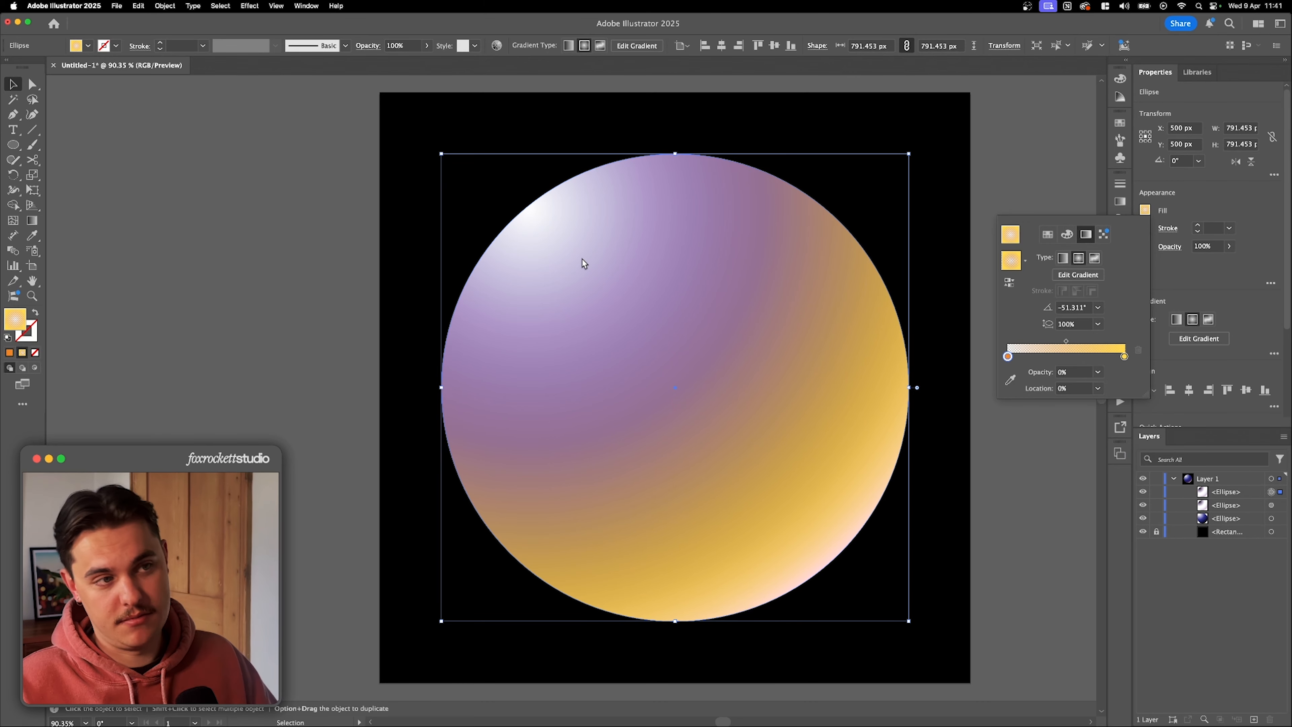
Shift the gradient's midpoint outward to about 80% and rotate the yellow-orange ellipse to 90°
{"action": "left_click", "coordinate": [1067, 343]}
{"action": "left_click_drag", "start_coordinate": [1084, 345], "coordinate": [1103, 345]}
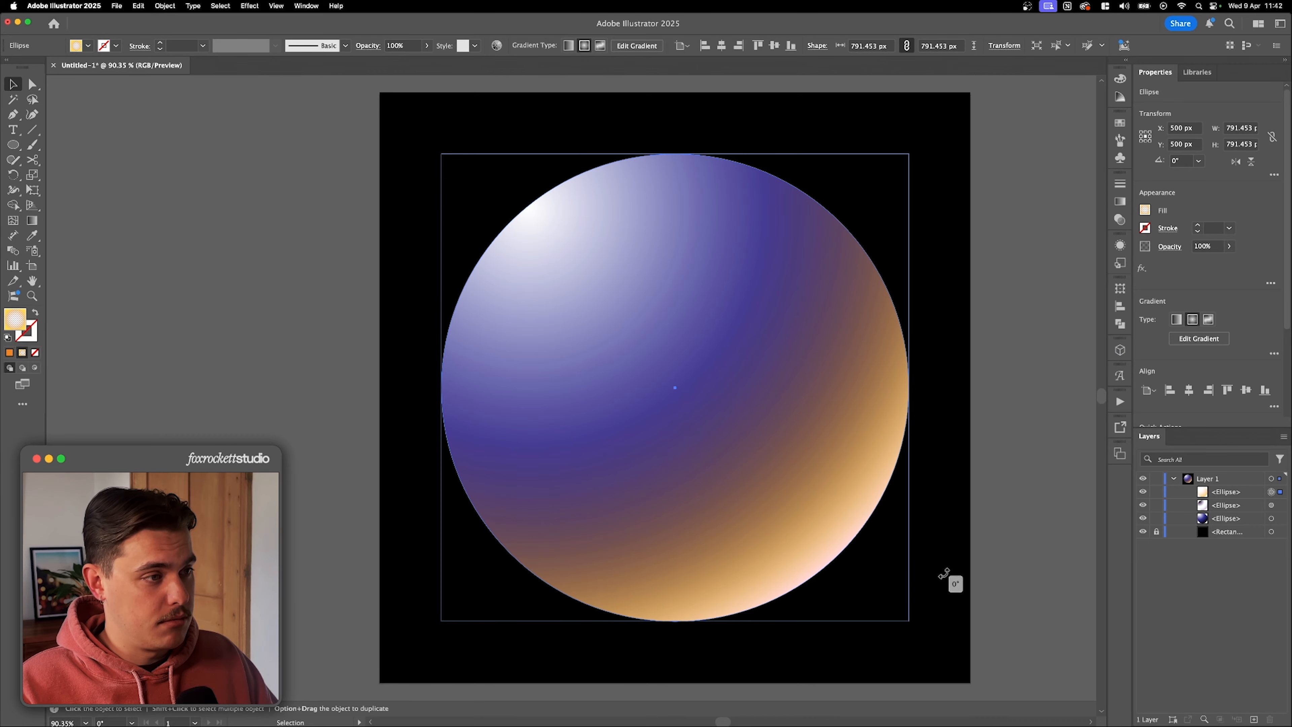
{"action": "mouse_move", "coordinate": [952, 577]}
{"action": "left_mouse_down"}
{"action": "mouse_move", "coordinate": [975, 304]}
{"action": "mouse_move", "coordinate": [928, 195]}
{"action": "mouse_move", "coordinate": [898, 164]}
{"action": "left_mouse_up"}
{"action": "key", "text": "g"}
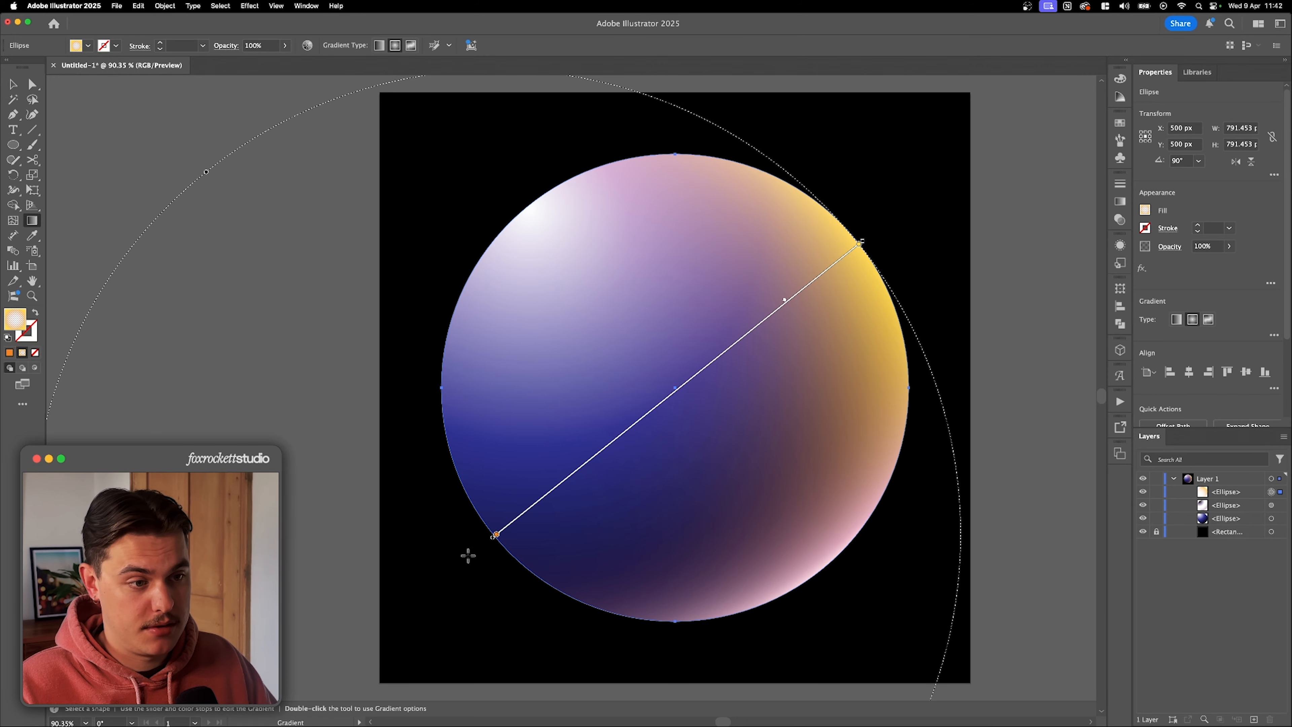
{"action": "mouse_move", "coordinate": [492, 556]}
{"action": "left_mouse_down"}
{"action": "mouse_move", "coordinate": [803, 473]}
{"action": "mouse_move", "coordinate": [948, 410]}
{"action": "left_mouse_up"}
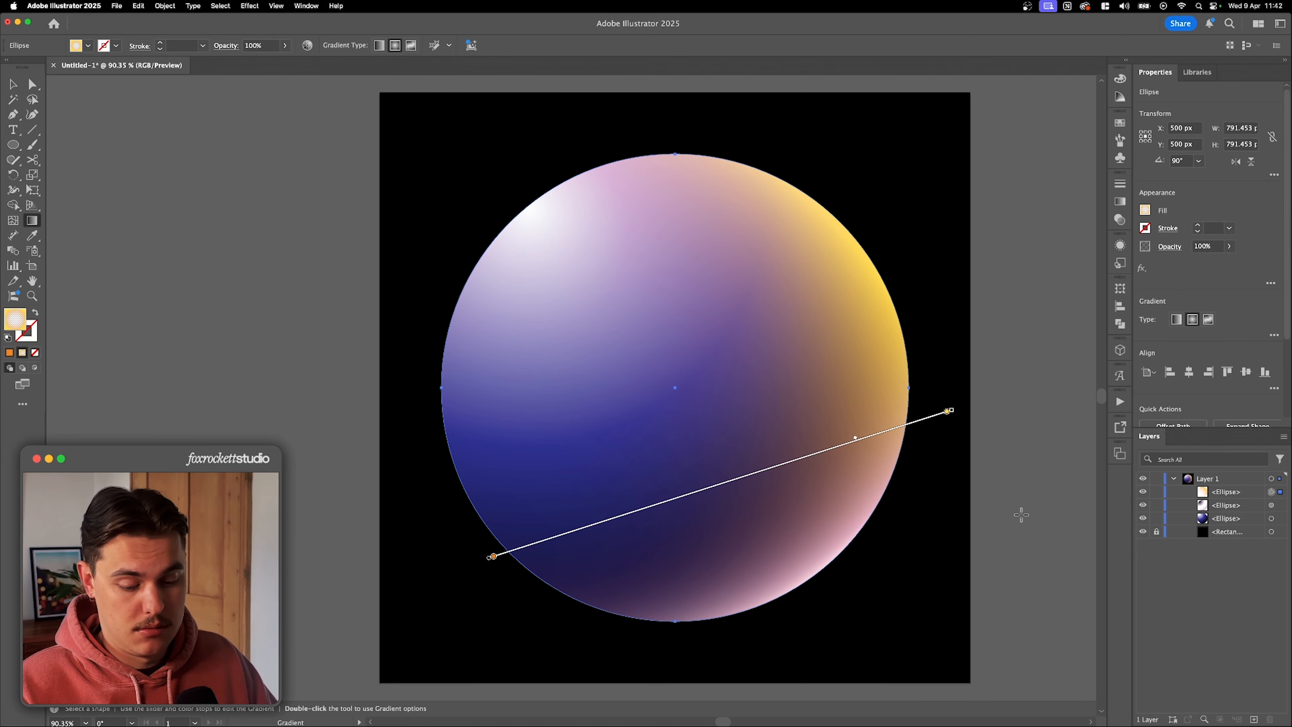
{"action": "key", "text": "super+z"}
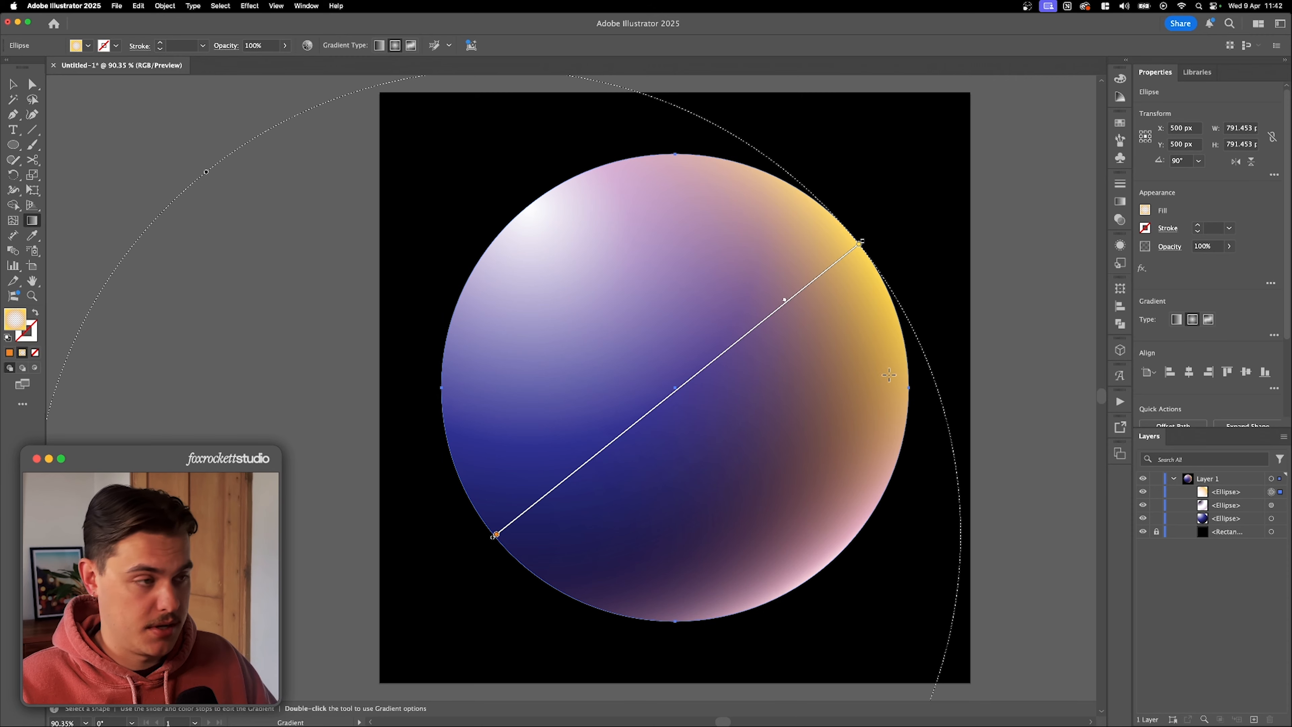
Duplicate the yellow-orange ellipse in place in front and rotate the copy to about 265° so its glow sits at the sphere's lower-left edge
{"action": "key", "text": "v"}
{"action": "key", "text": "a"}
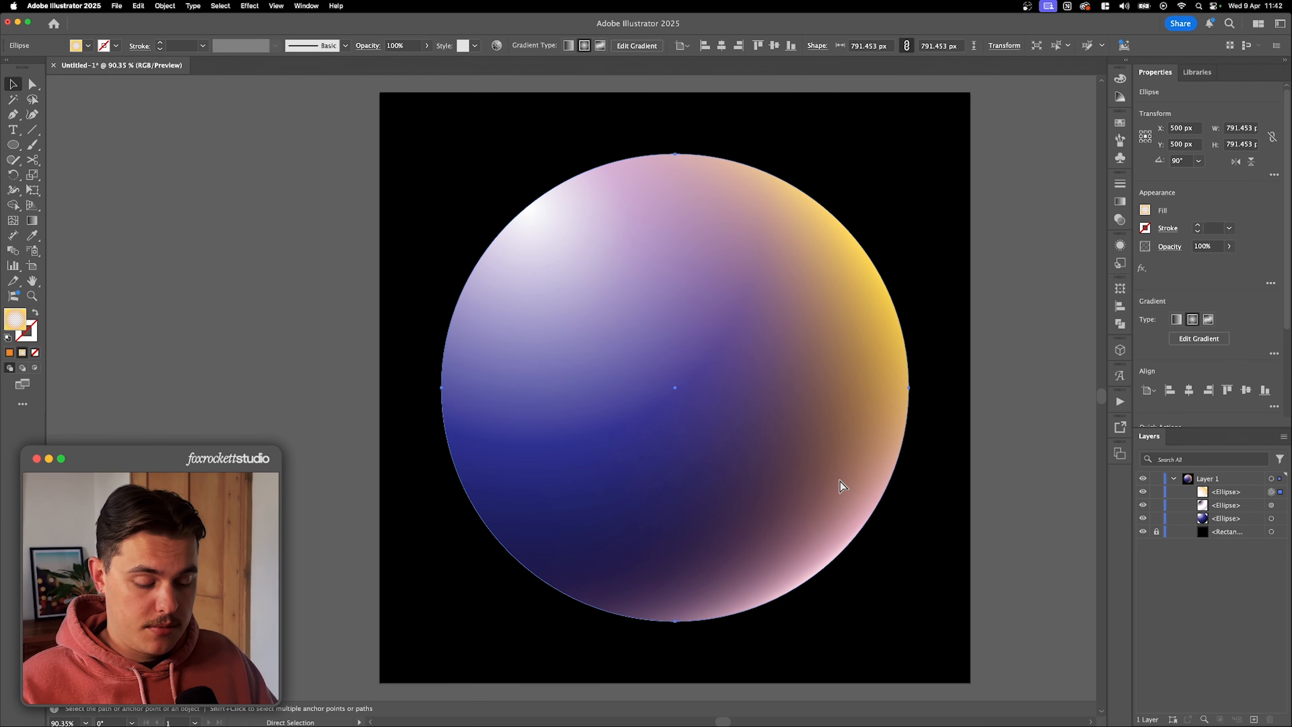
{"action": "key", "text": "super+c"}
{"action": "key", "text": "super+f"}
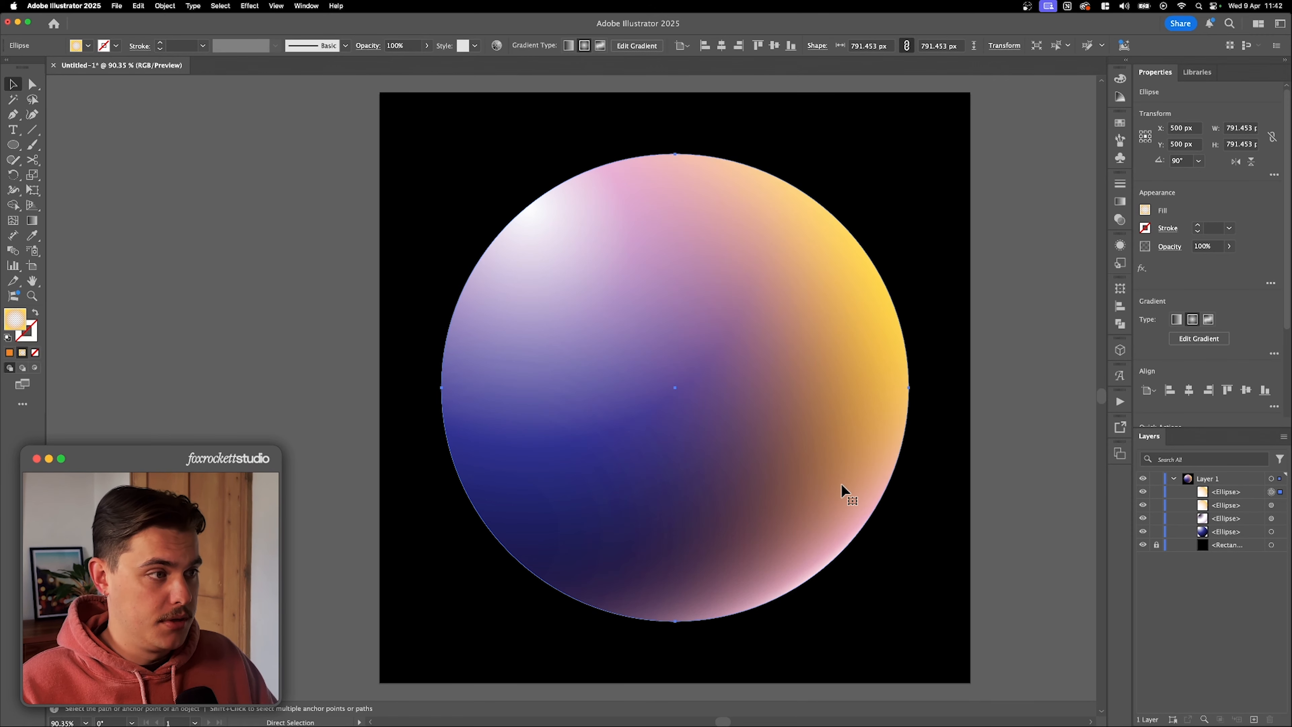
{"action": "key", "text": "v"}
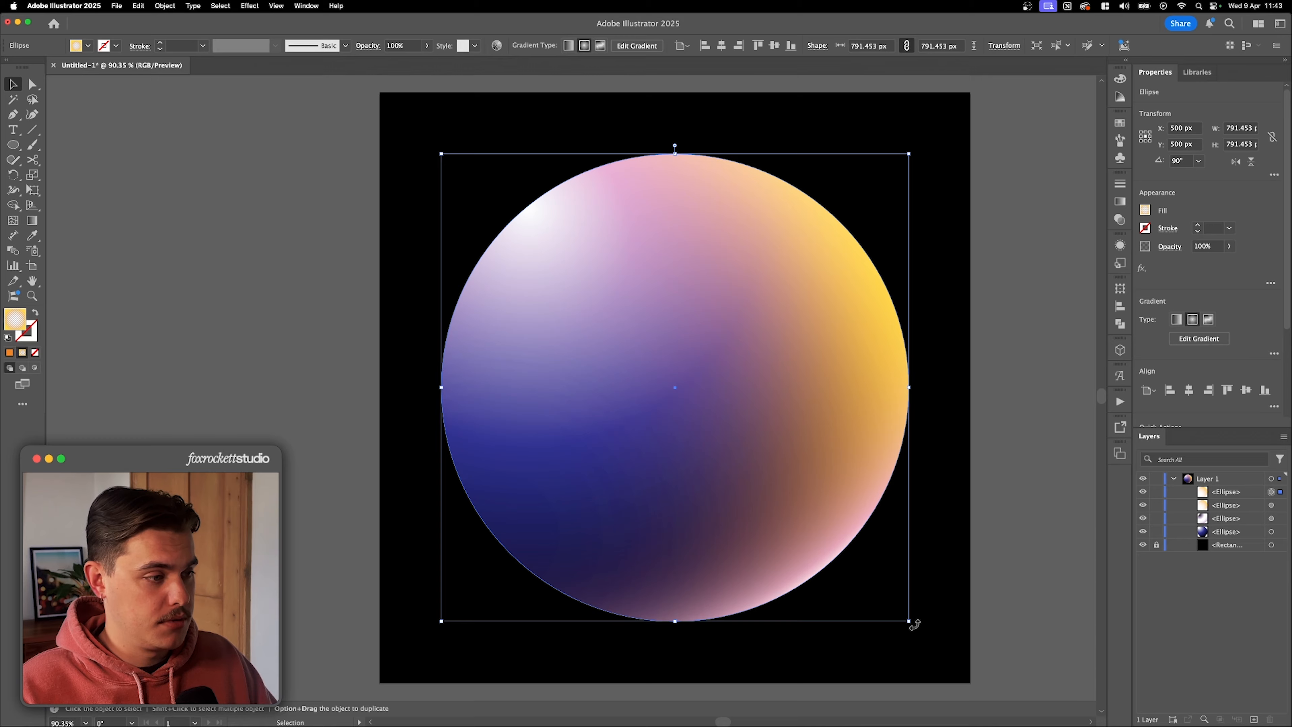
{"action": "left_click_drag", "start_coordinate": [914, 623], "coordinate": [459, 132]}
Recolour the outer gradient stop of the rotated copy to pink with 12% cyan, 70% magenta, 0% yellow and 0% black
{"action": "left_click", "coordinate": [1146, 211]}
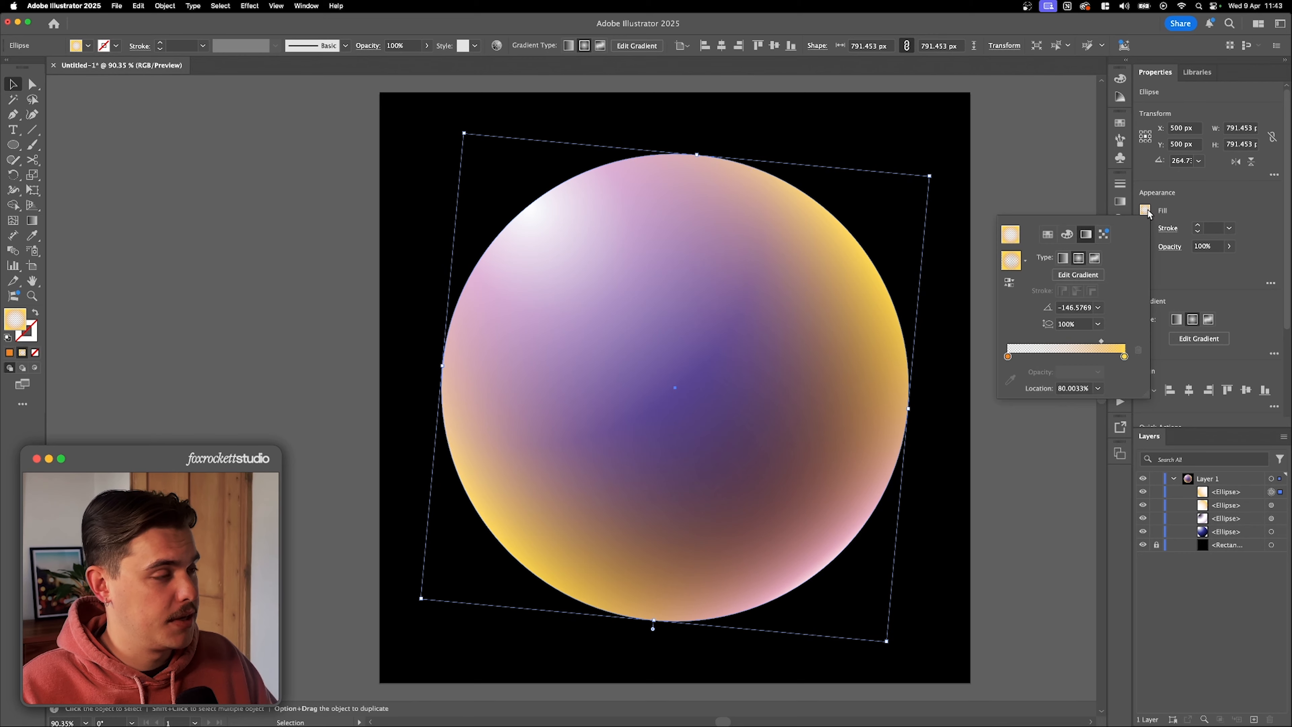
{"action": "double_click", "coordinate": [1125, 358]}
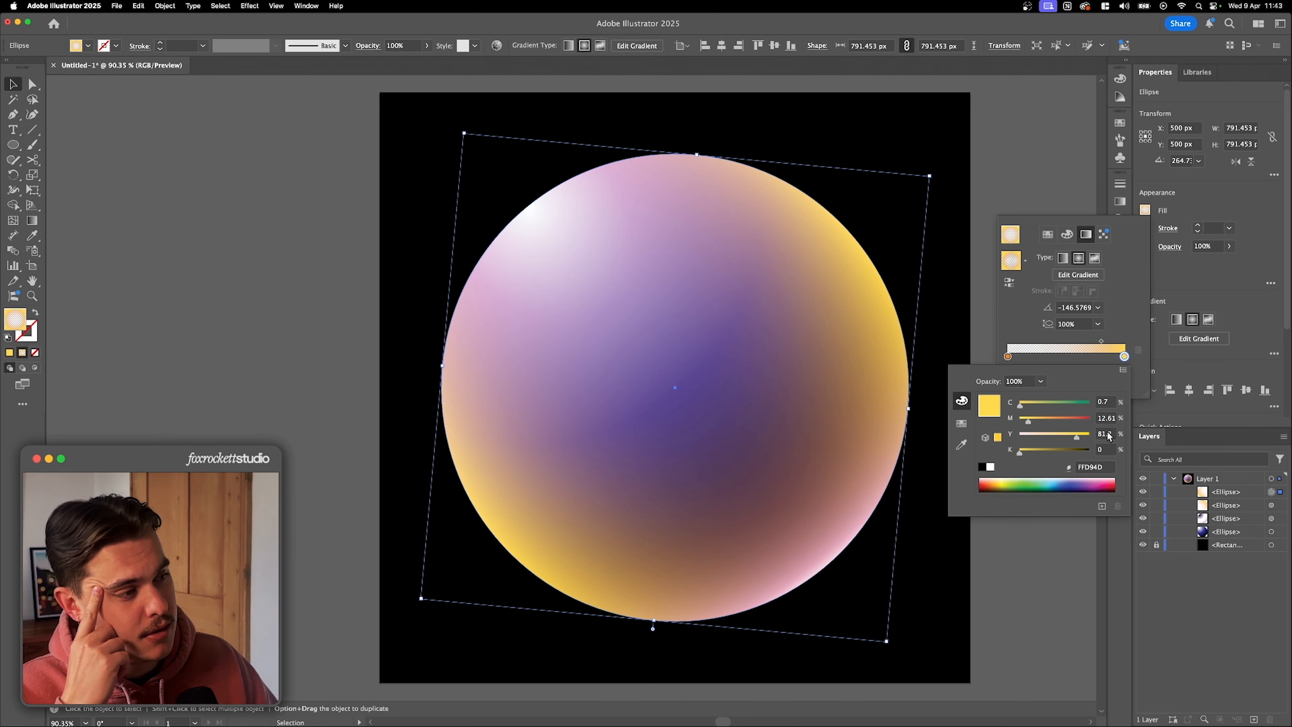
{"action": "left_click", "coordinate": [961, 422]}
{"action": "left_click", "coordinate": [1041, 396]}
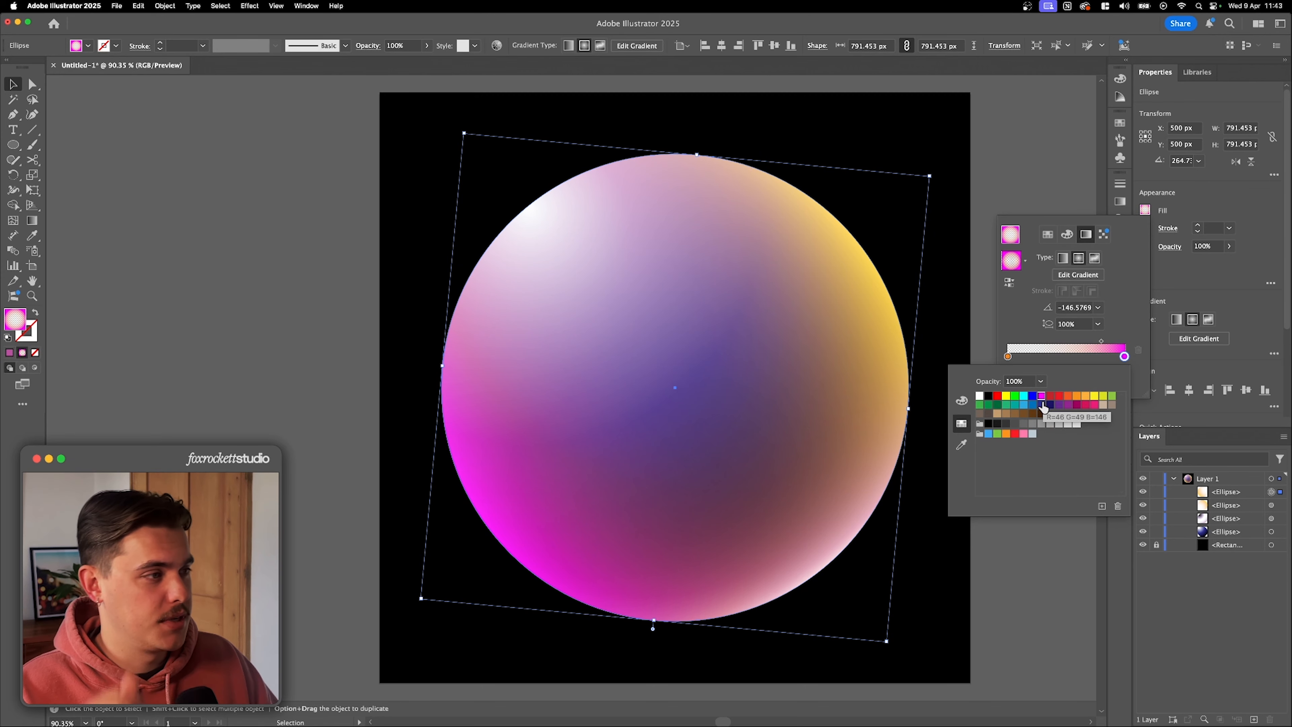
{"action": "left_click", "coordinate": [961, 400]}
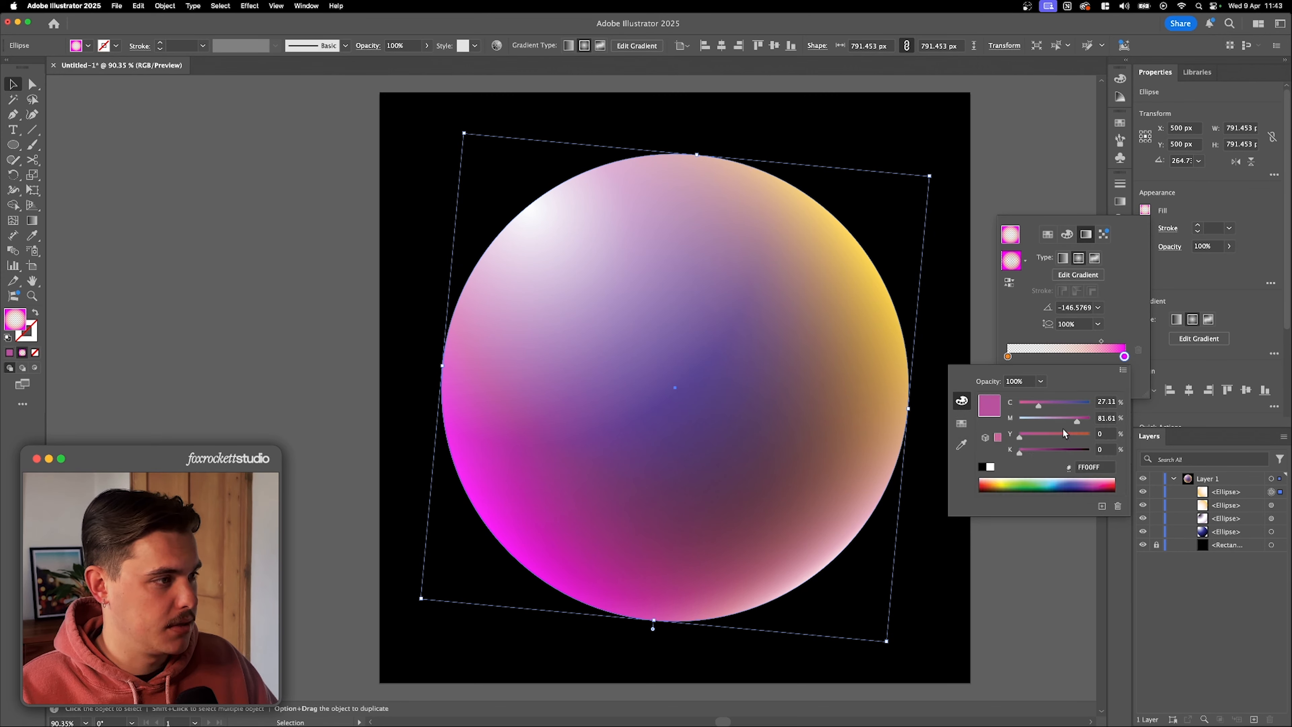
{"action": "left_click_drag", "start_coordinate": [1072, 427], "coordinate": [1027, 410]}
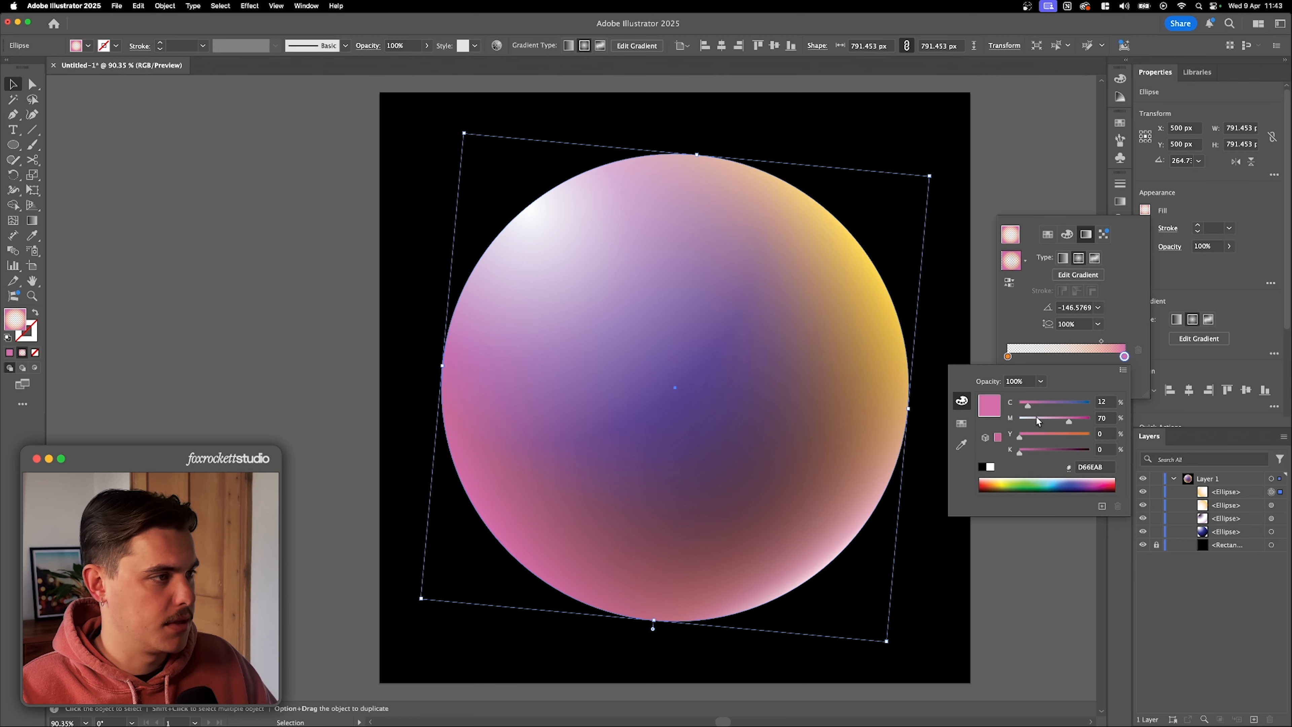
Recolour the copy's transparent inner stop crimson with 100% magenta and 43% yellow, and move the gradient midpoint to 87%
{"action": "left_click", "coordinate": [1008, 357]}
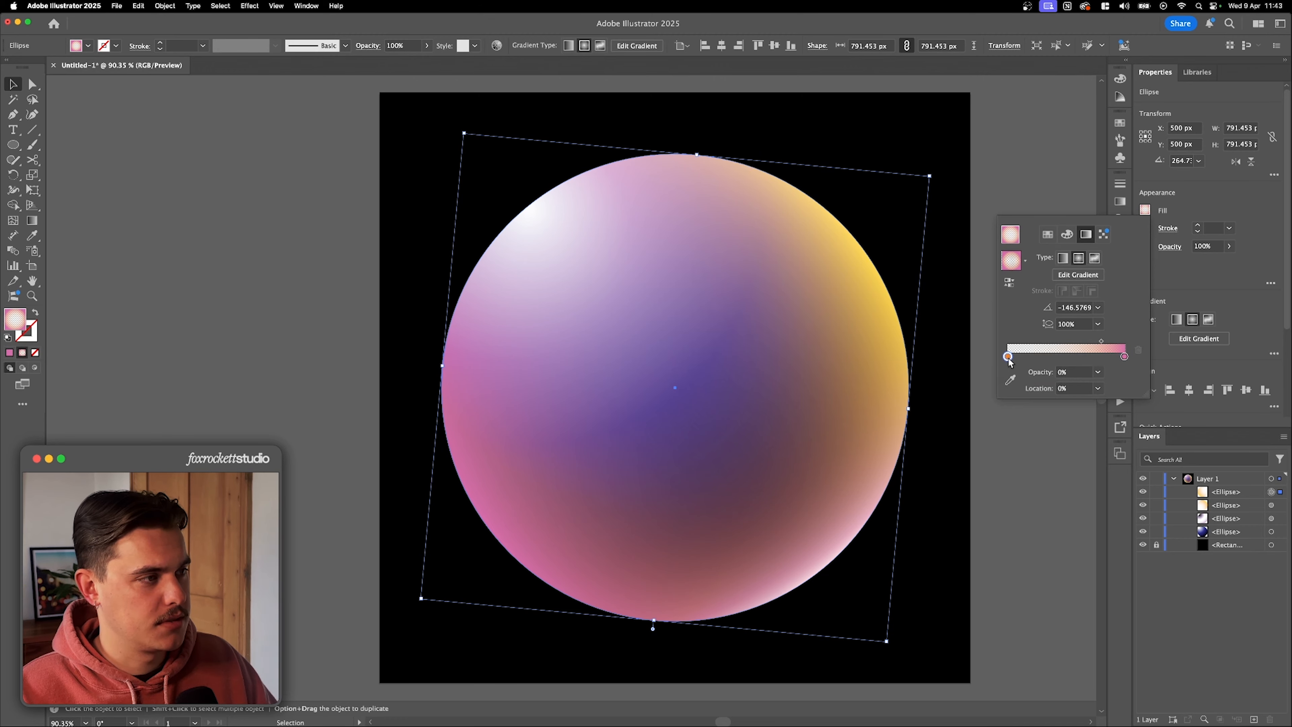
{"action": "double_click", "coordinate": [1007, 357]}
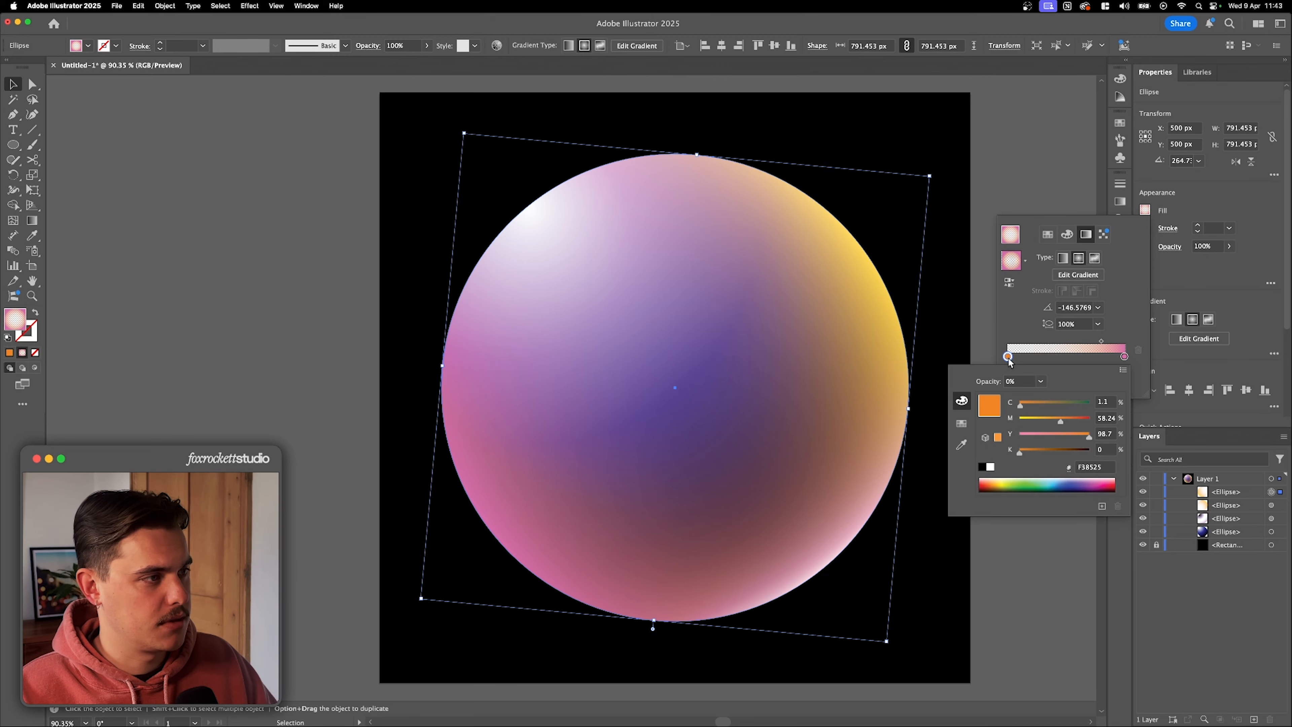
{"action": "left_click", "coordinate": [1051, 435]}
{"action": "left_click_drag", "start_coordinate": [1049, 436], "coordinate": [1091, 421]}
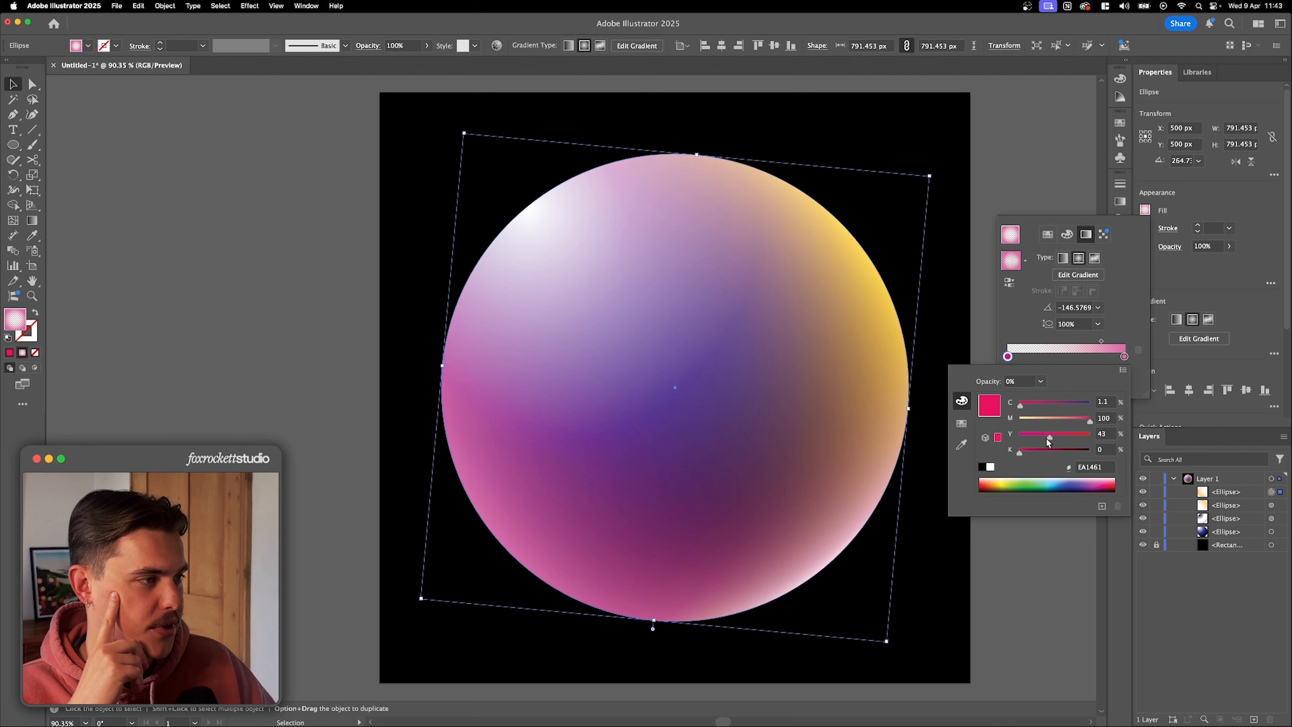
{"action": "left_click_drag", "start_coordinate": [1101, 341], "coordinate": [1111, 342]}
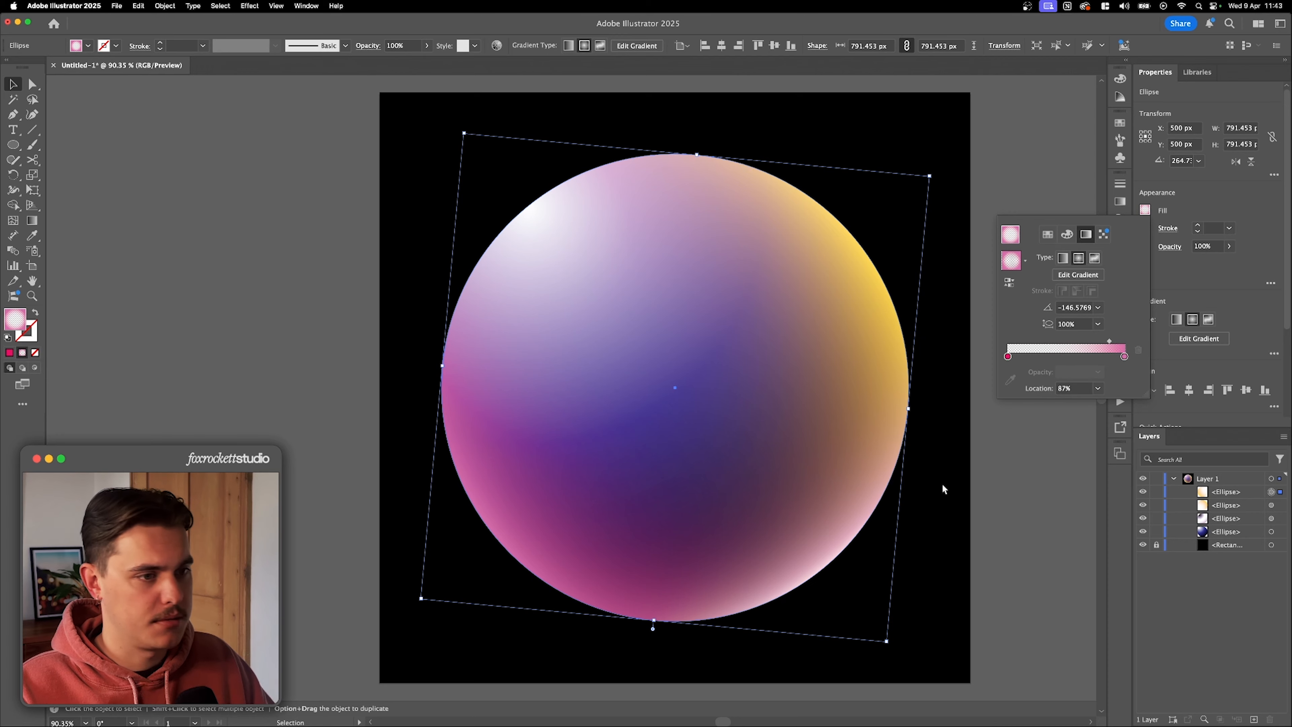
{"action": "left_click", "coordinate": [1246, 496]}
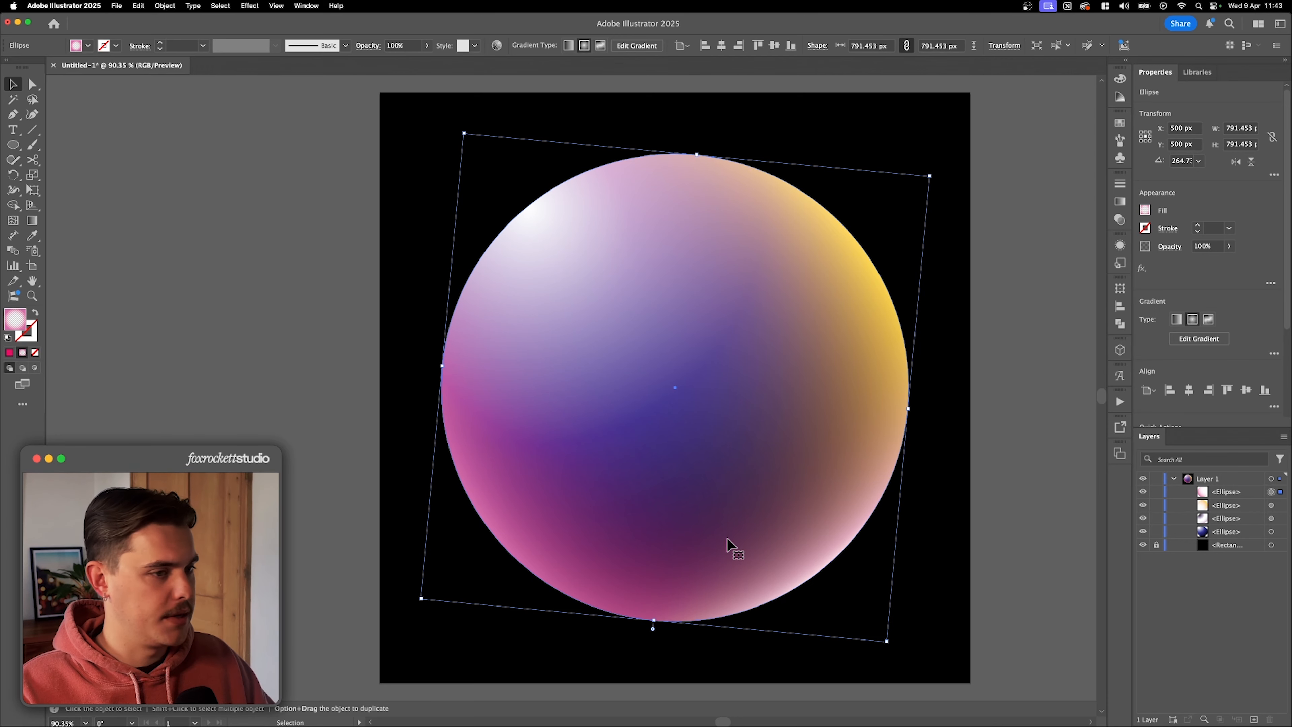
Duplicate the pink ellipse in place in front and rotate the copy to 360° so its glow falls on the sphere's lower-right edge
{"action": "key", "text": "super+c"}
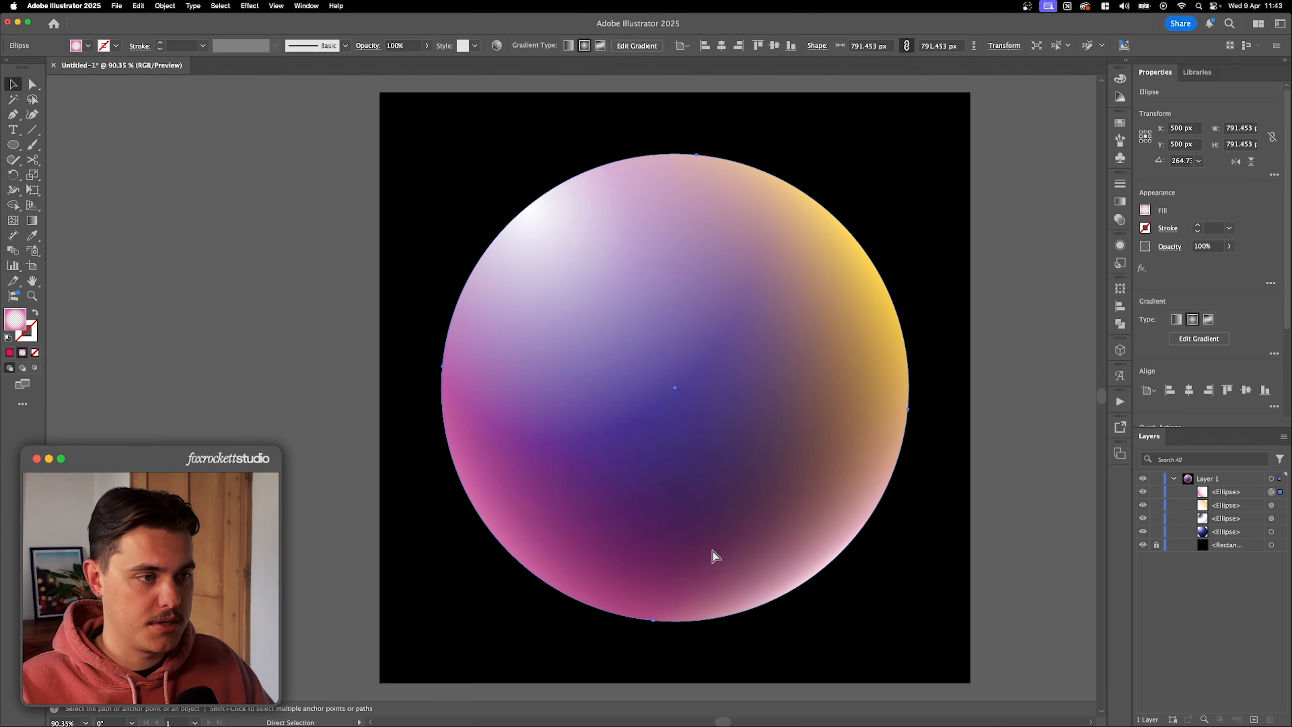
{"action": "key", "text": "super+f"}
{"action": "left_click_drag", "start_coordinate": [889, 651], "coordinate": [923, 153]}
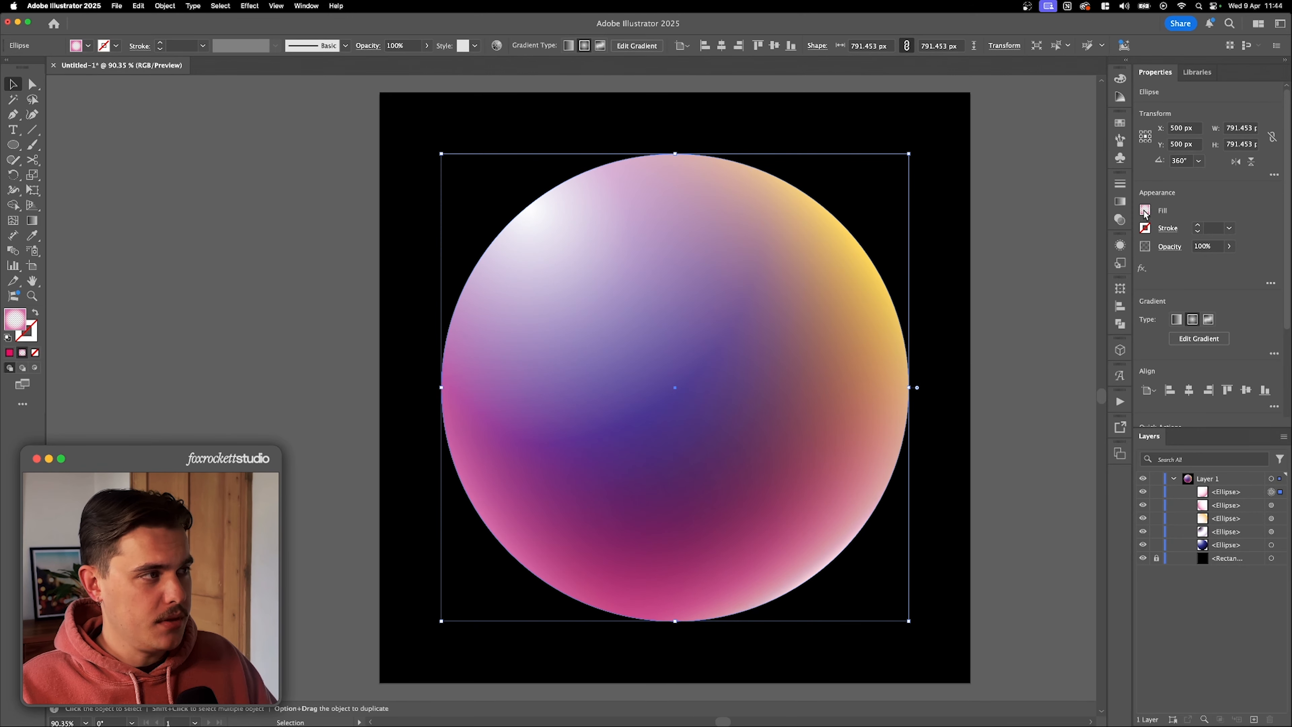
Recolour the front ellipse's outer gradient stop cyan and move the gradient midpoint inward to about 77%
{"action": "left_click", "coordinate": [1145, 211]}
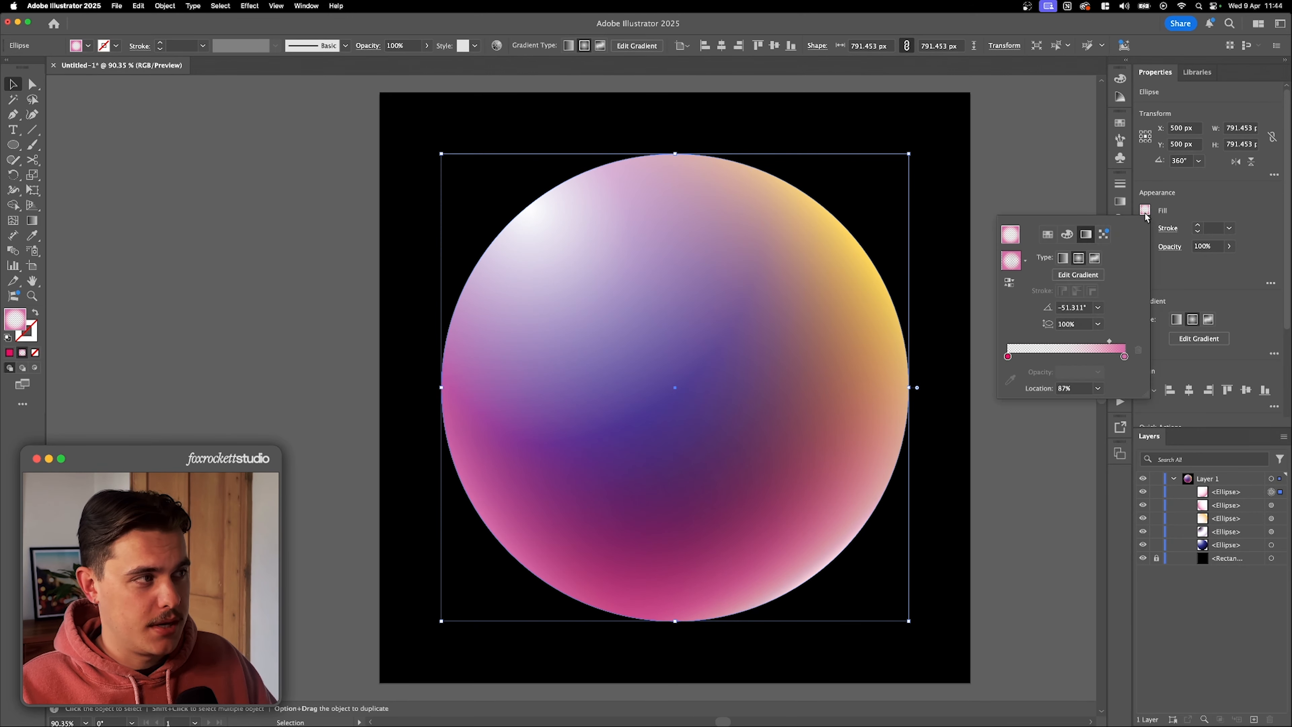
{"action": "double_click", "coordinate": [1124, 356]}
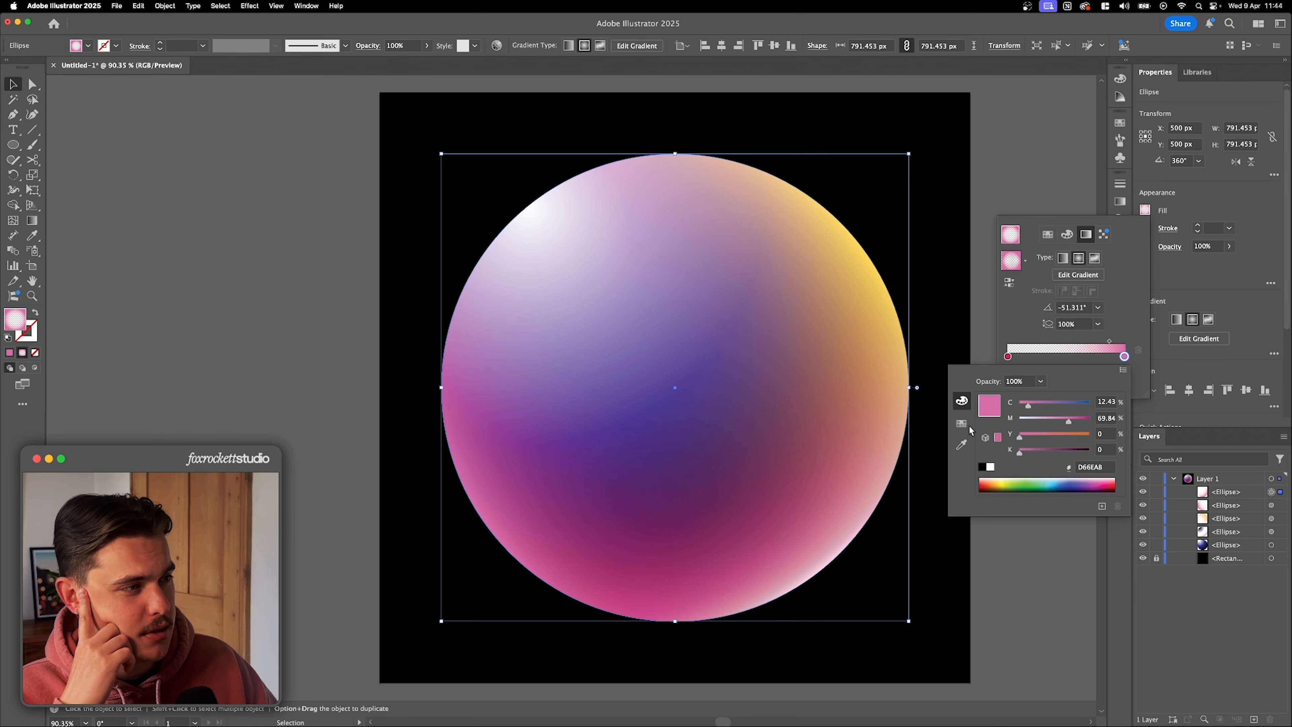
{"action": "left_click", "coordinate": [961, 423]}
{"action": "left_click", "coordinate": [1042, 396]}
{"action": "left_click", "coordinate": [1099, 342]}
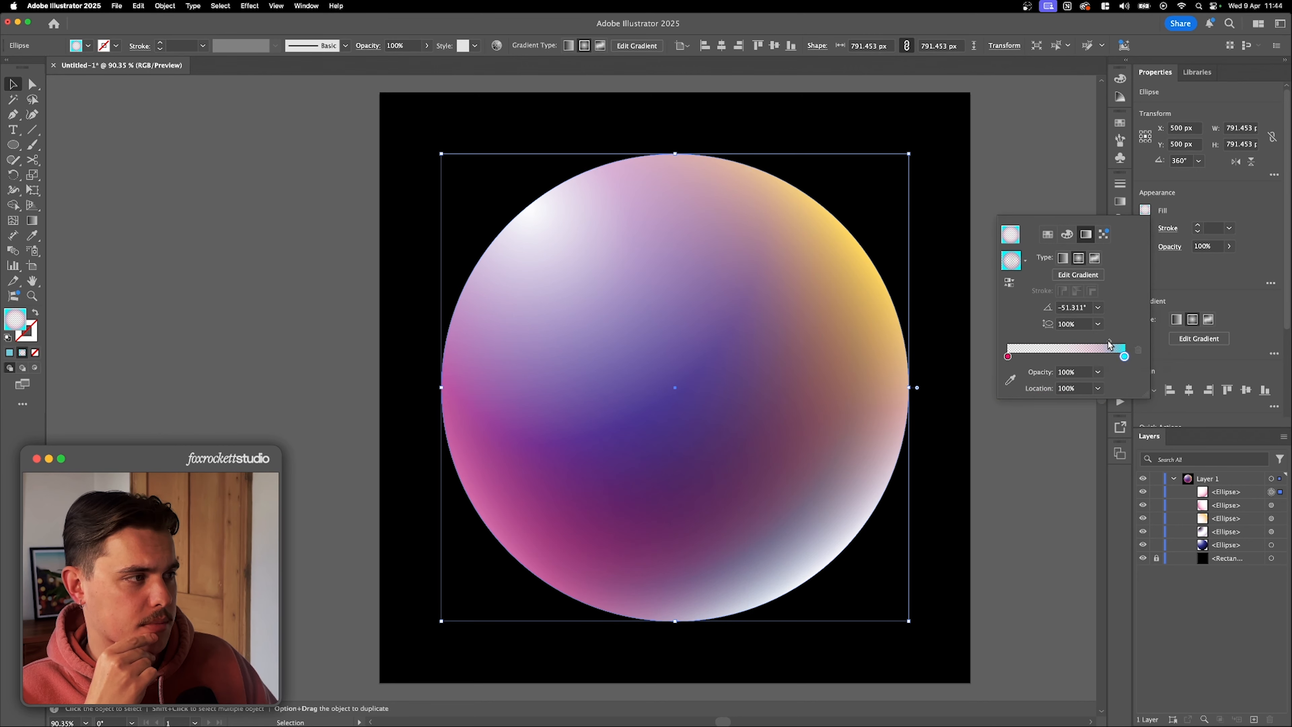
{"action": "left_click_drag", "start_coordinate": [1110, 341], "coordinate": [1097, 341]}
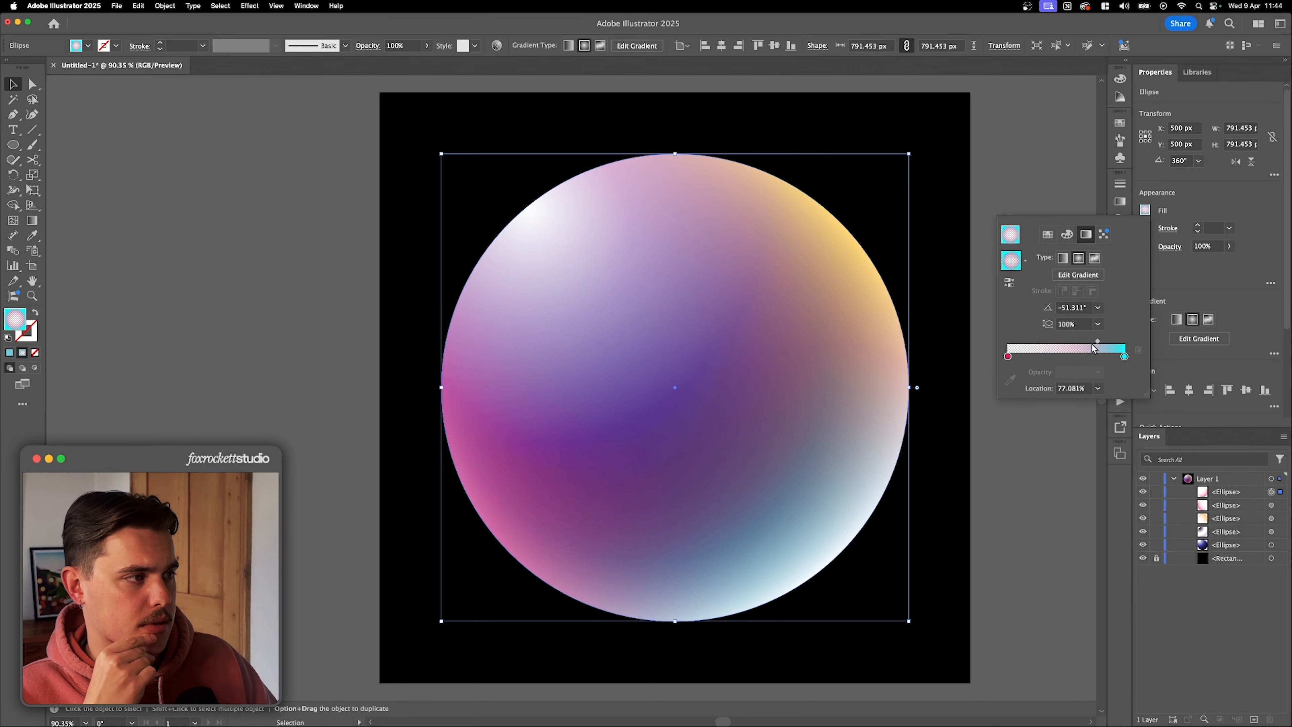
Try cyan and RGB Blue on the front ellipse's transparent inner stop, and settle on the light blue swatch
{"action": "double_click", "coordinate": [1008, 358]}
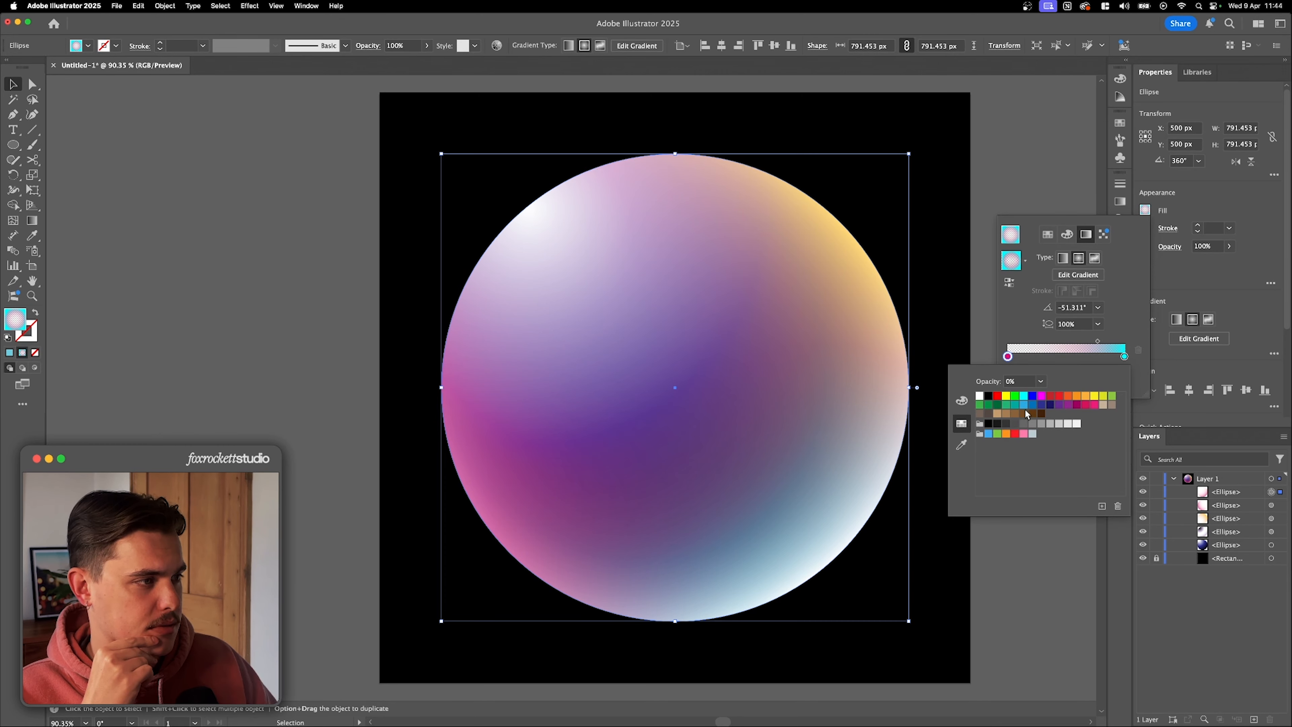
{"action": "left_click", "coordinate": [1023, 396]}
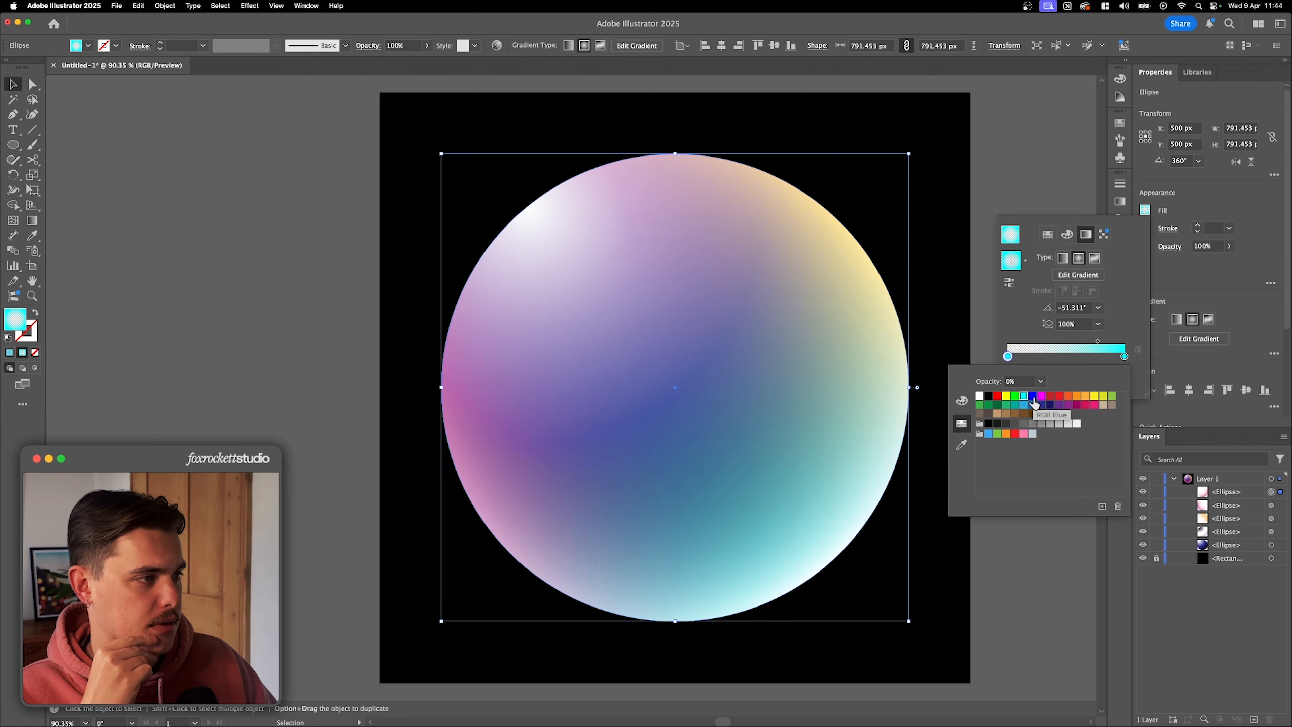
{"action": "left_click", "coordinate": [1032, 398]}
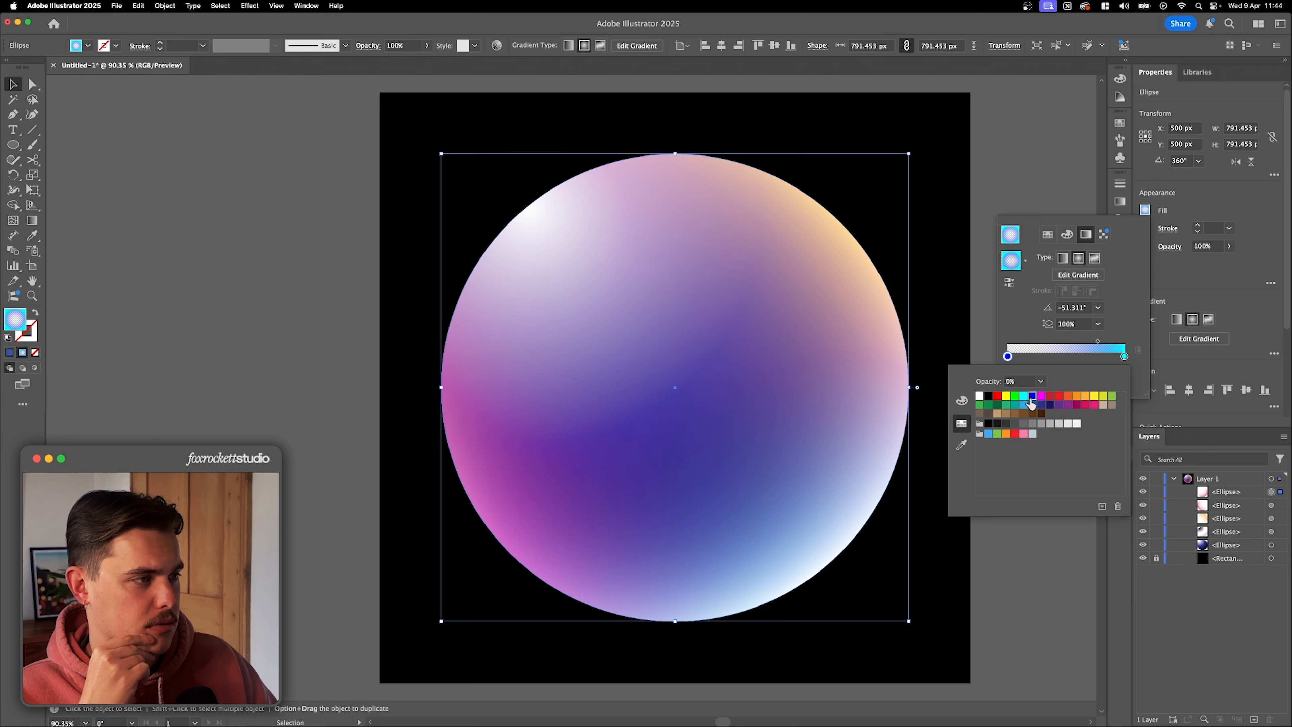
{"action": "left_click", "coordinate": [1023, 397]}
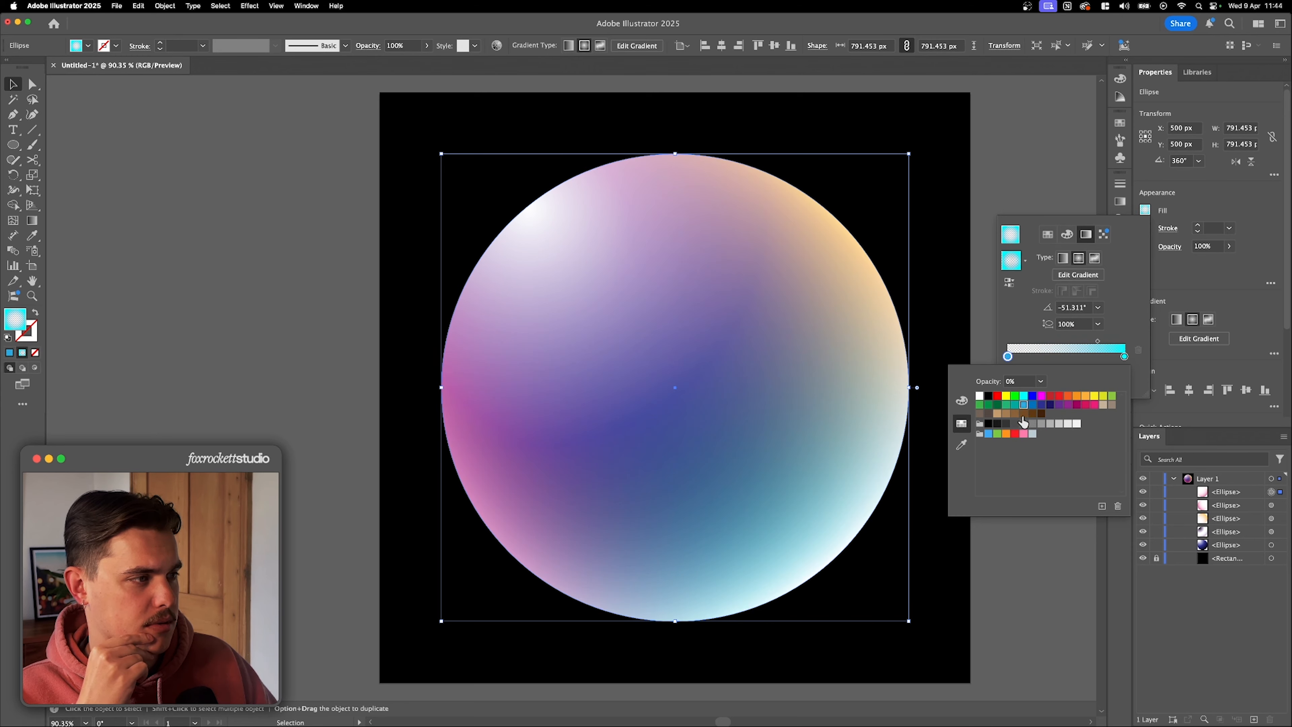
Recolour the front ellipse's outer gradient stop with the bright RGB green swatch
{"action": "left_click", "coordinate": [1124, 356]}
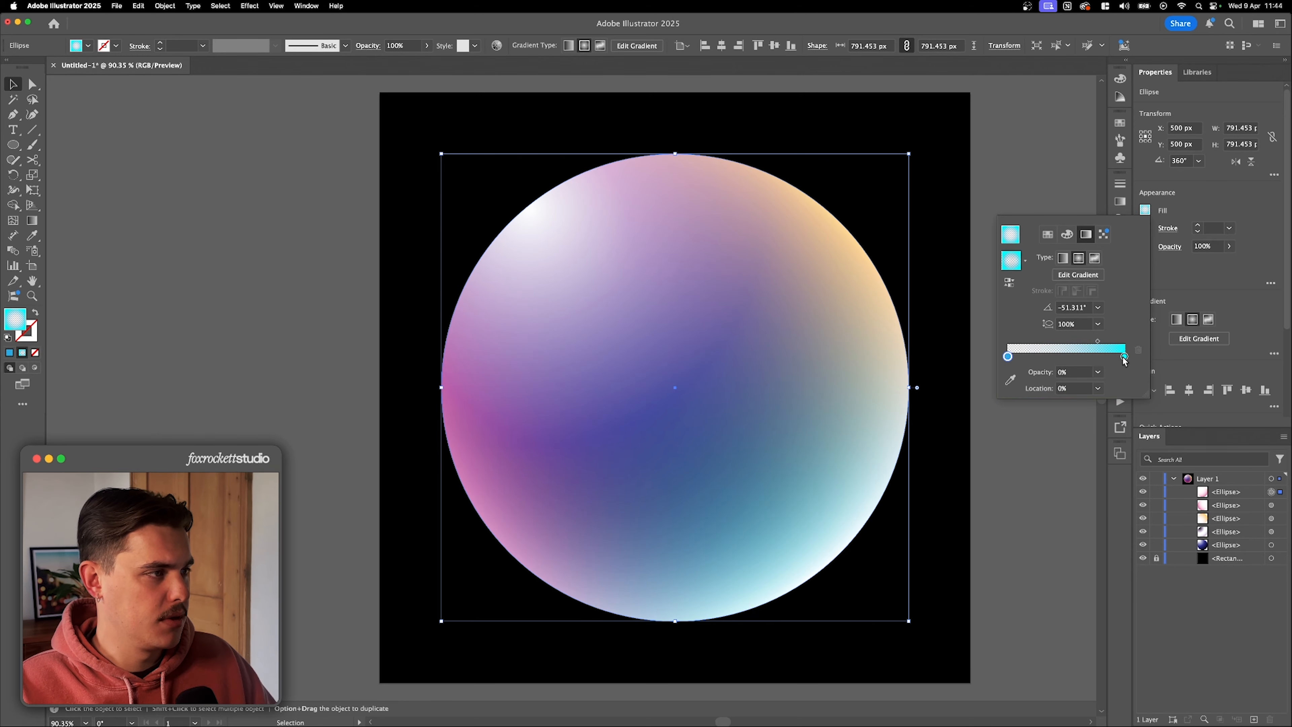
{"action": "left_click", "coordinate": [1123, 357]}
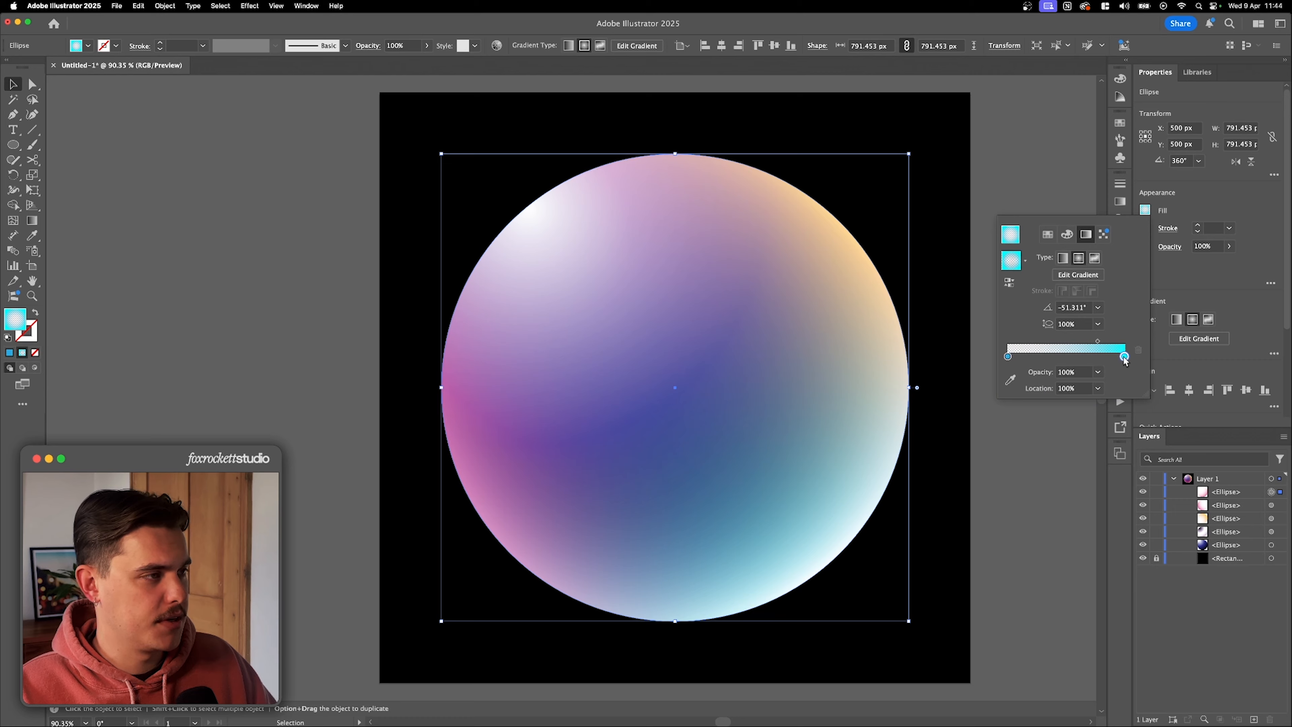
{"action": "double_click", "coordinate": [1124, 356]}
{"action": "left_click", "coordinate": [1014, 395]}
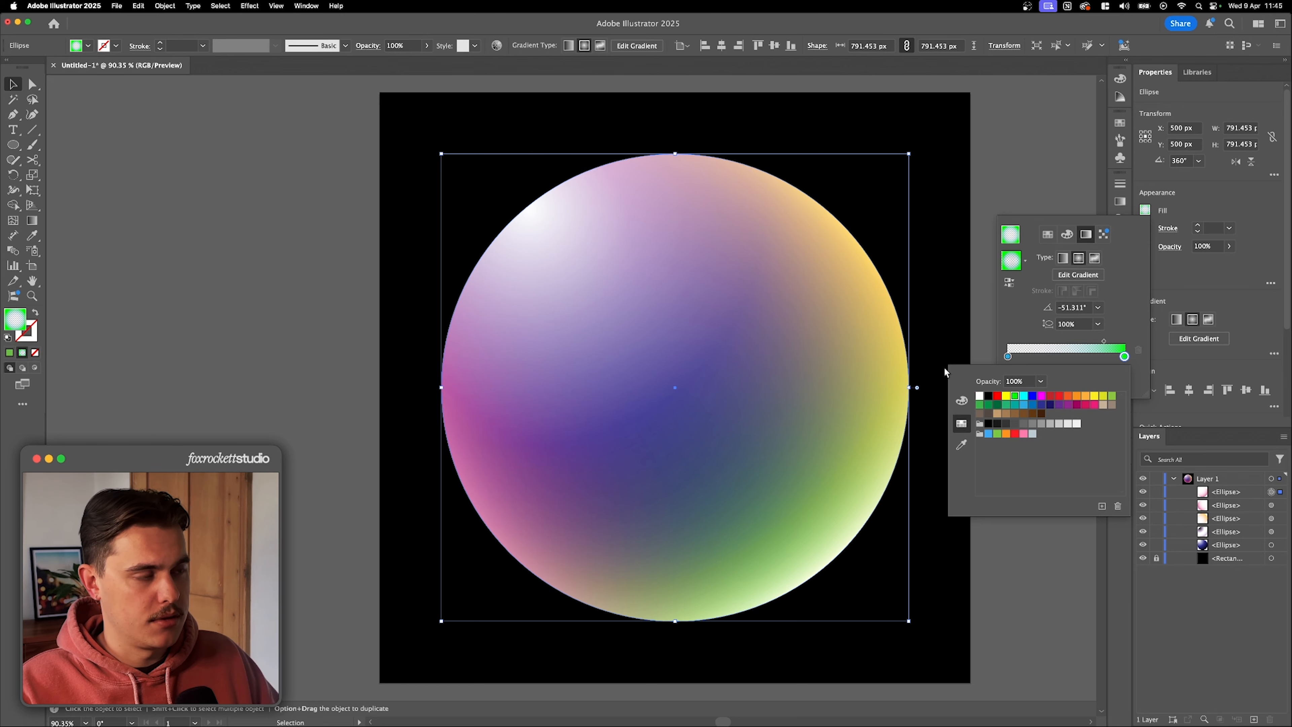
Recolour the front ellipse's transparent inner gradient stop with the teal green swatch
{"action": "left_click", "coordinate": [1008, 357]}
{"action": "double_click", "coordinate": [1007, 357]}
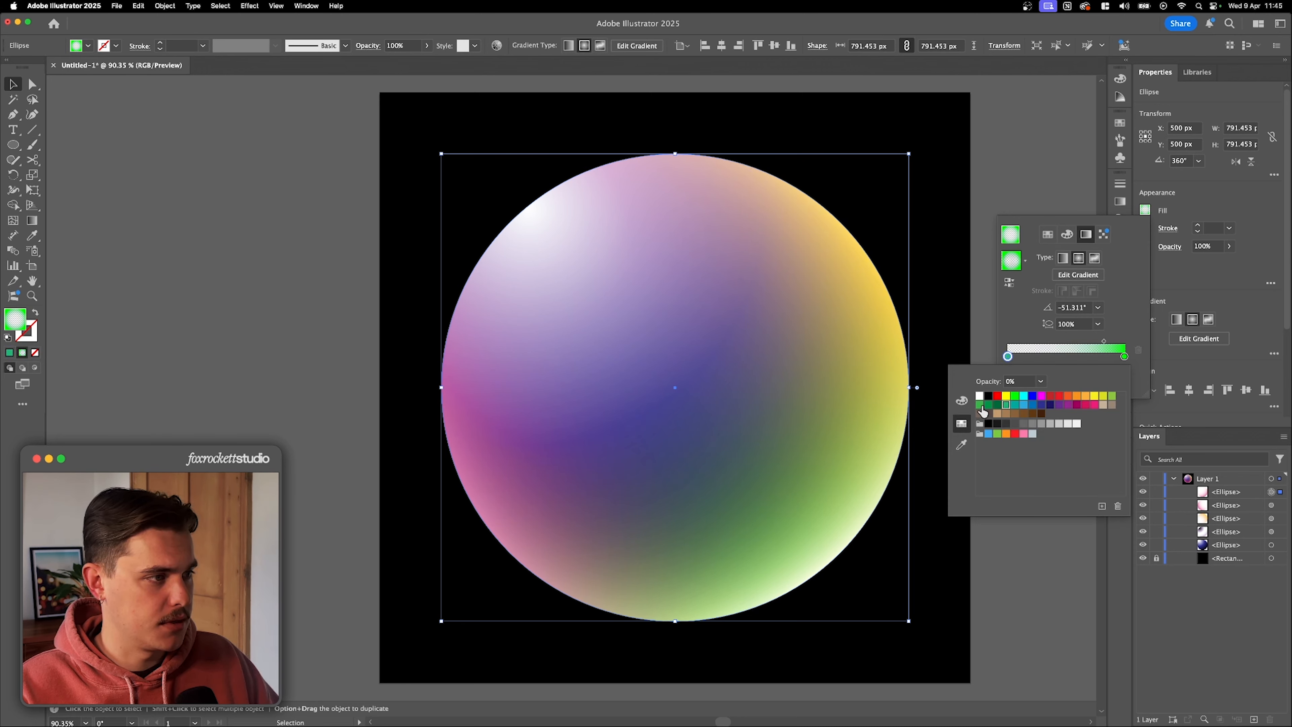
{"action": "left_click", "coordinate": [1005, 405]}
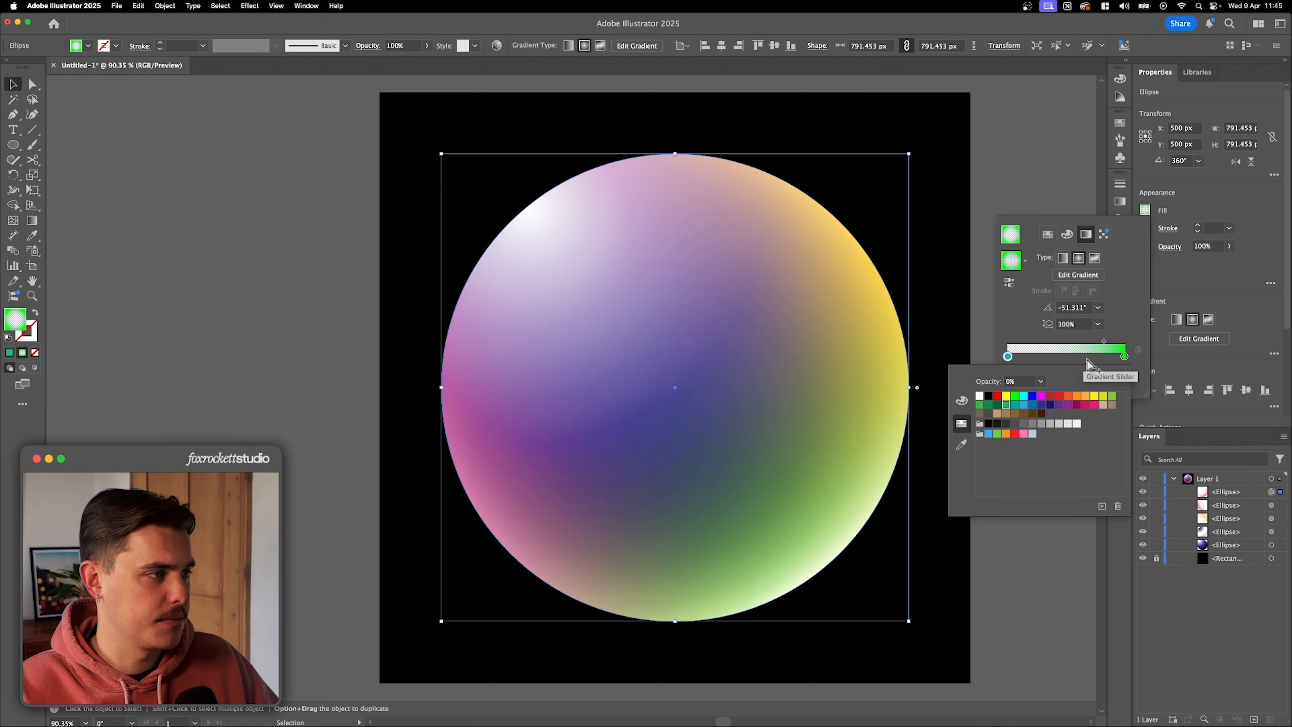
Set the green ellipse's blend mode to Overlay
{"action": "left_click", "coordinate": [1195, 305]}
{"action": "left_click", "coordinate": [1182, 285]}
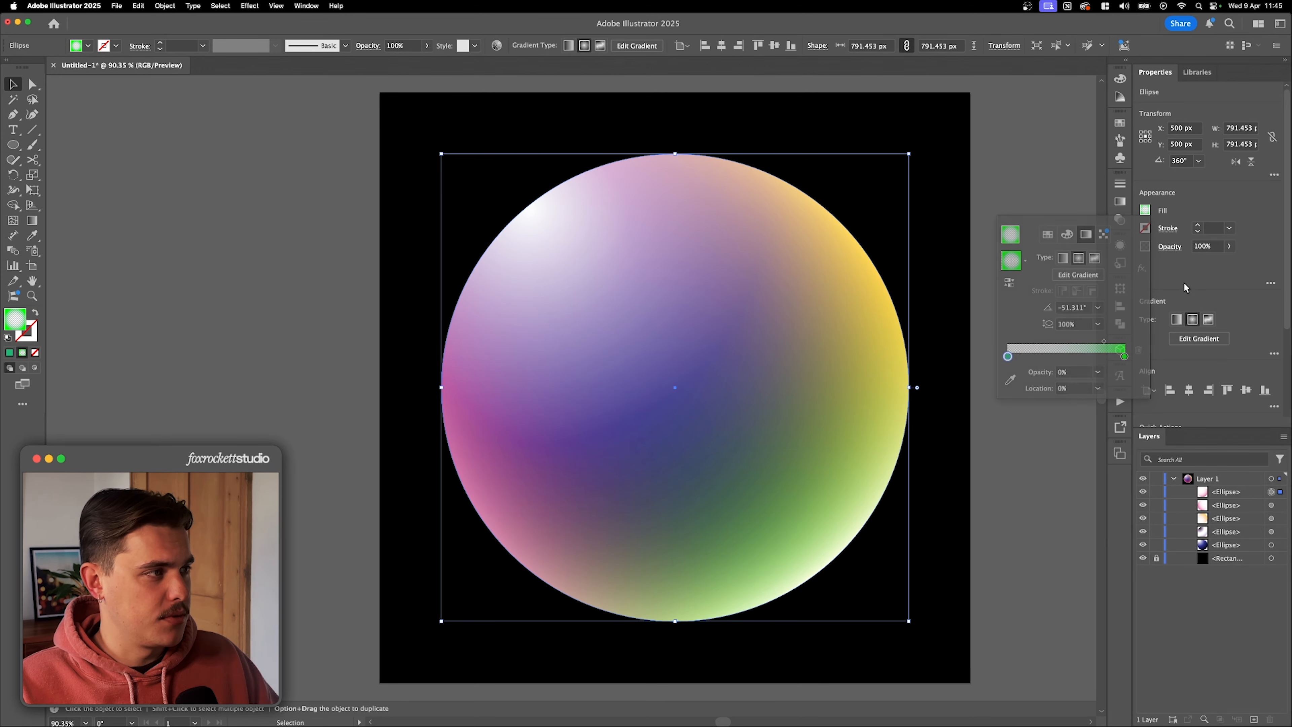
{"action": "left_click", "coordinate": [1173, 249]}
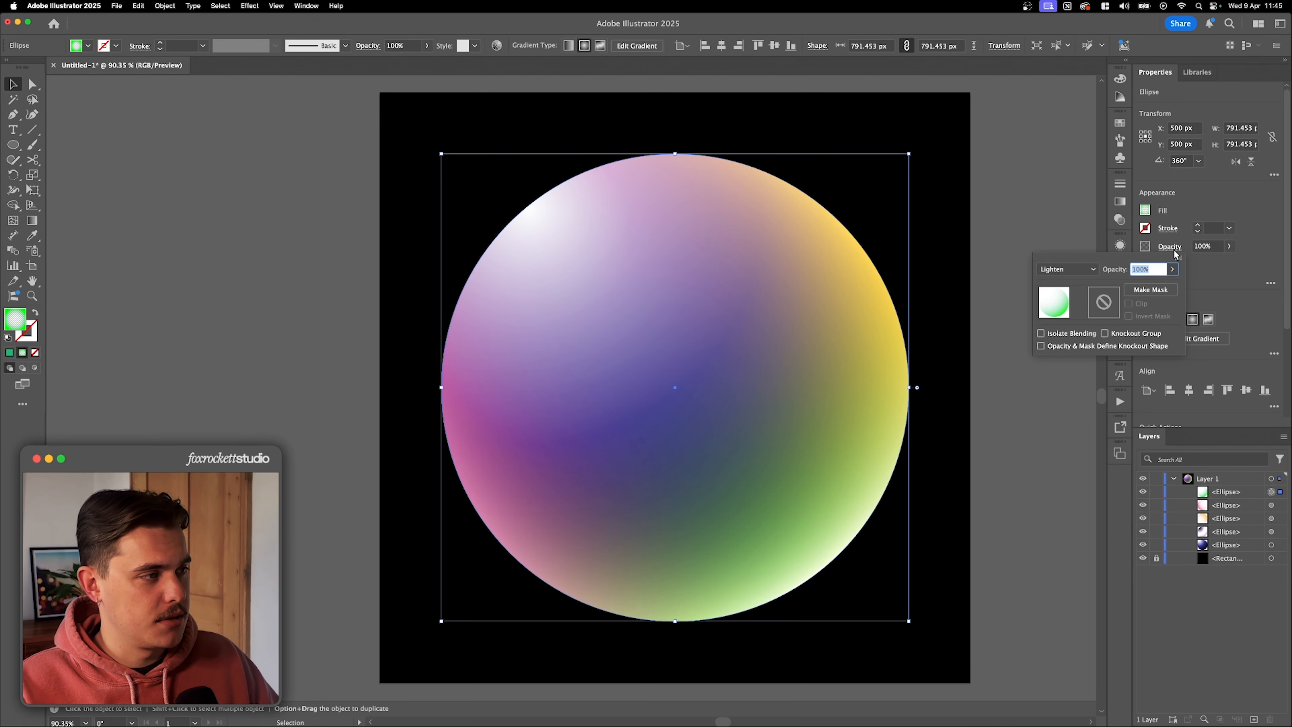
{"action": "left_click", "coordinate": [1086, 269]}
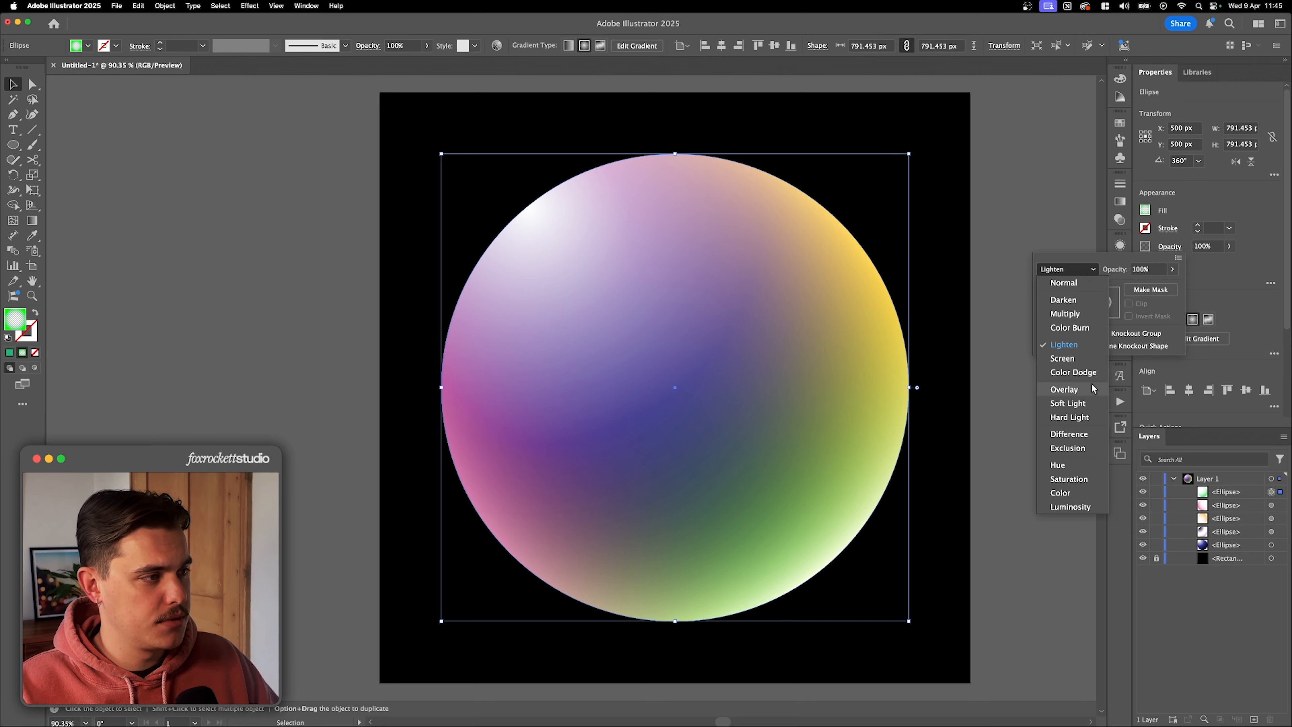
{"action": "left_click", "coordinate": [1068, 389]}
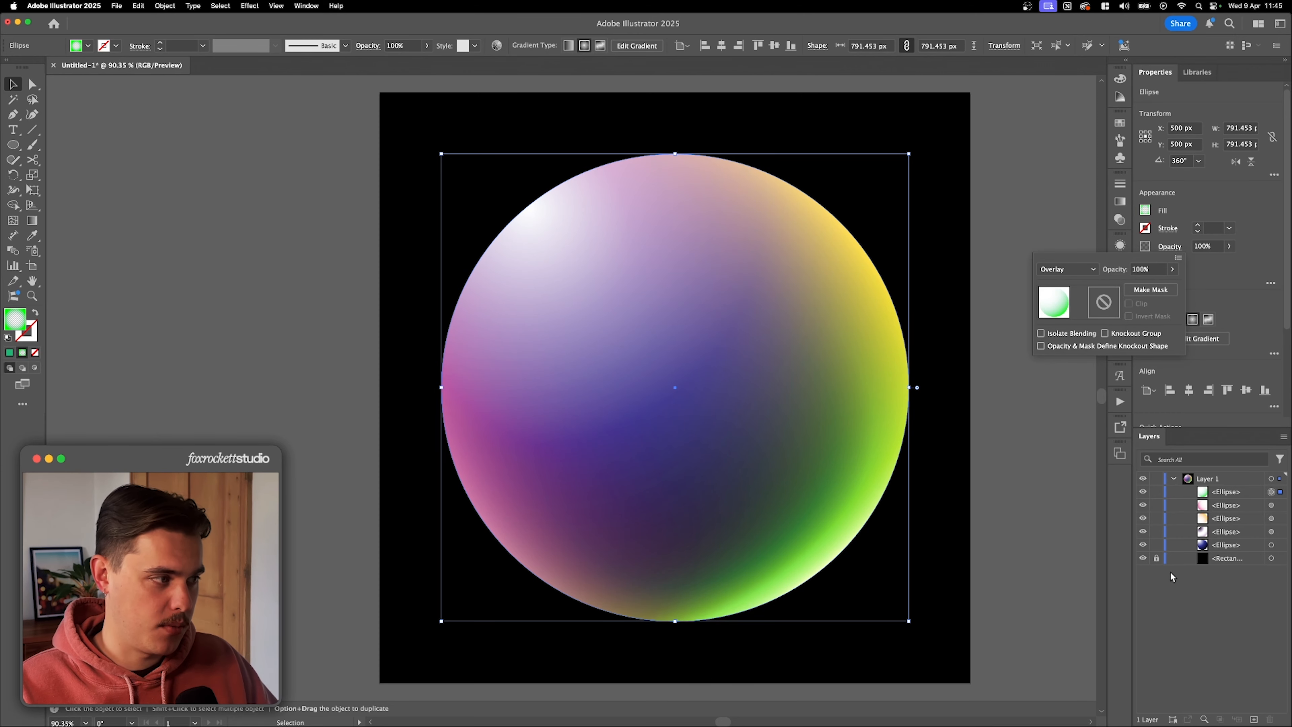
Hide the pink and orange ellipses and rotate the green ellipse counterclockwise to about 13.56°
{"action": "left_click", "coordinate": [1230, 502]}
{"action": "left_click", "coordinate": [1143, 492]}
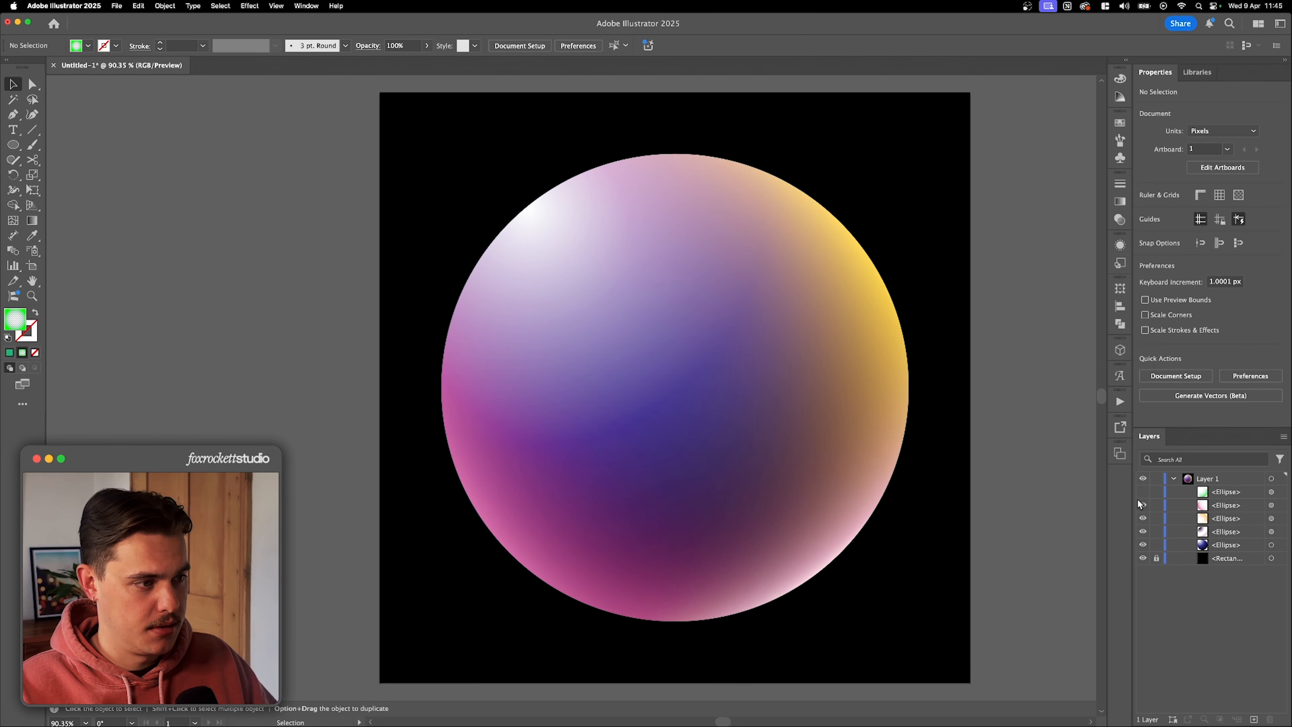
{"action": "left_click_drag", "start_coordinate": [1143, 506], "coordinate": [1144, 520]}
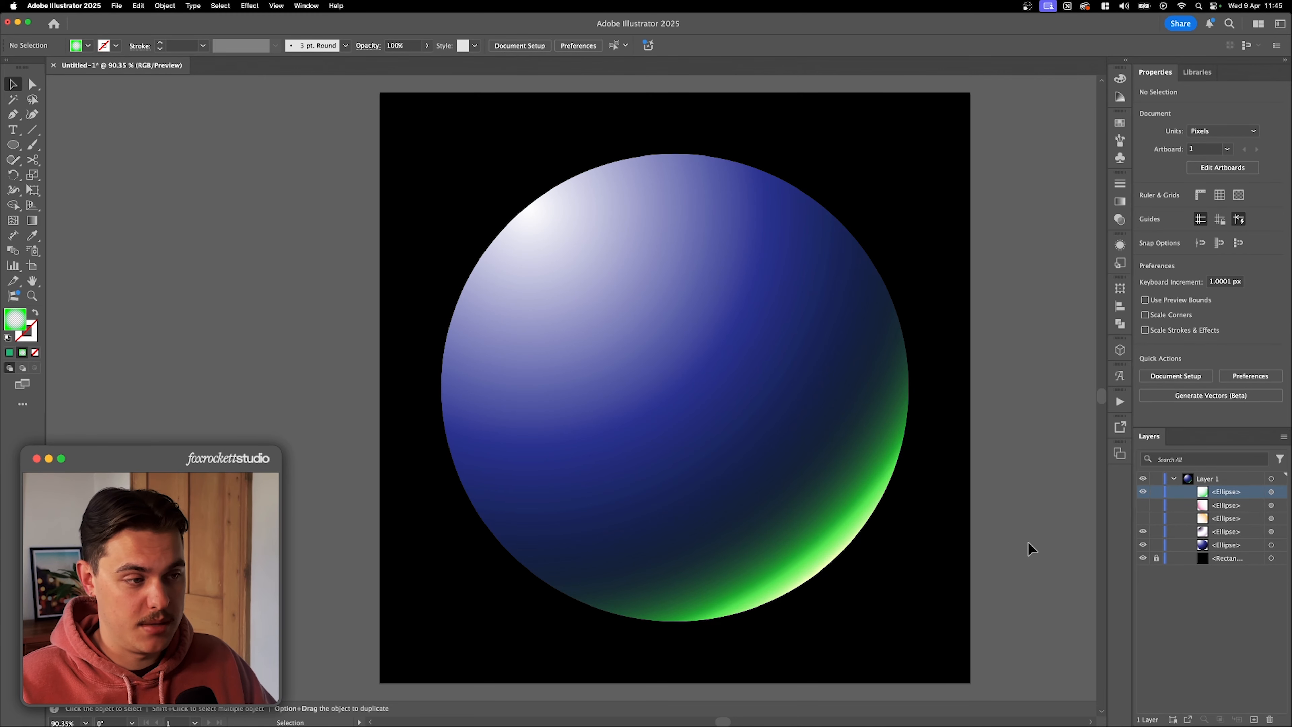
{"action": "left_click", "coordinate": [1270, 492]}
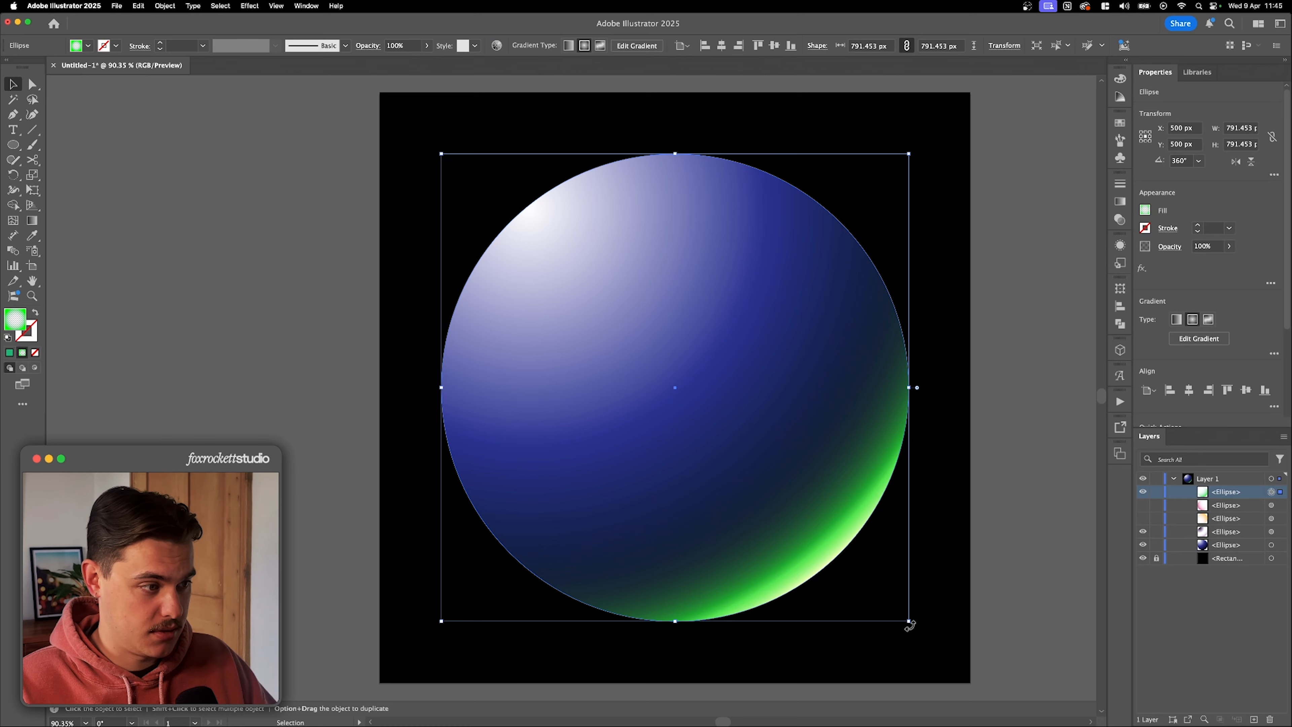
{"action": "mouse_move", "coordinate": [909, 628]}
{"action": "left_mouse_down"}
{"action": "mouse_move", "coordinate": [937, 603]}
{"action": "mouse_move", "coordinate": [916, 616]}
{"action": "left_mouse_up"}
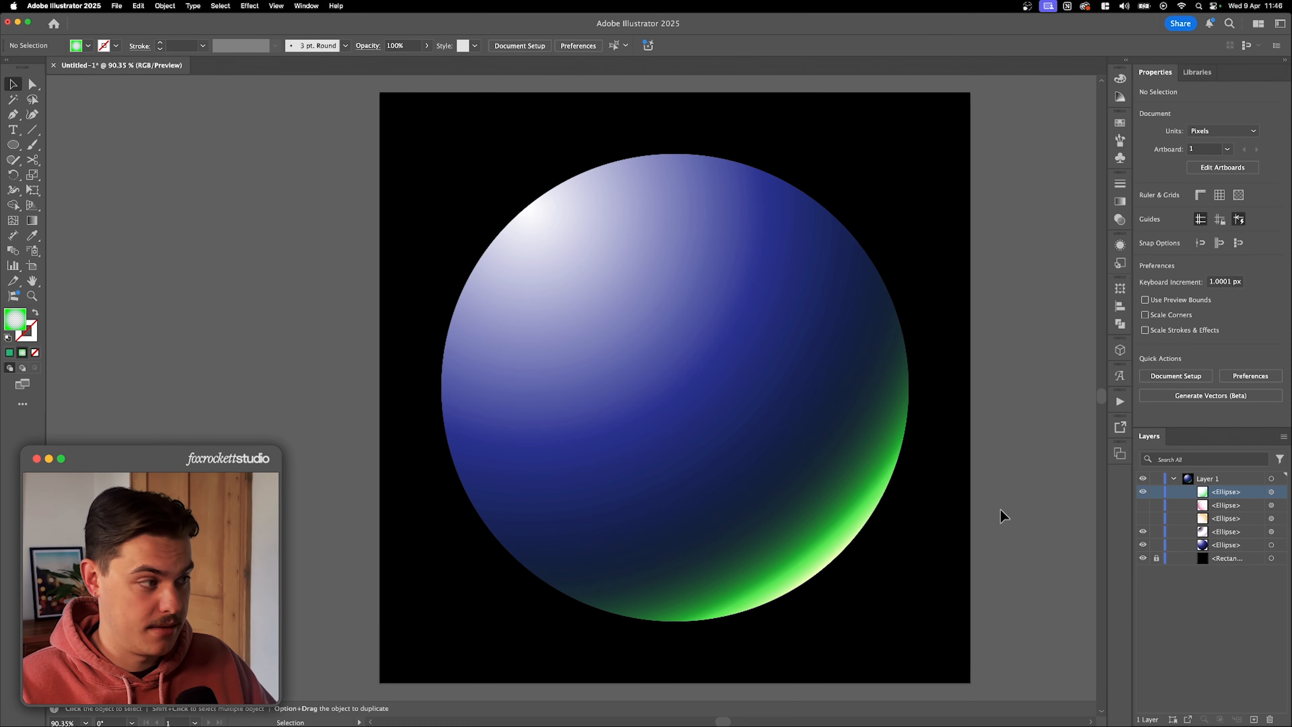
{"action": "left_click", "coordinate": [779, 520]}
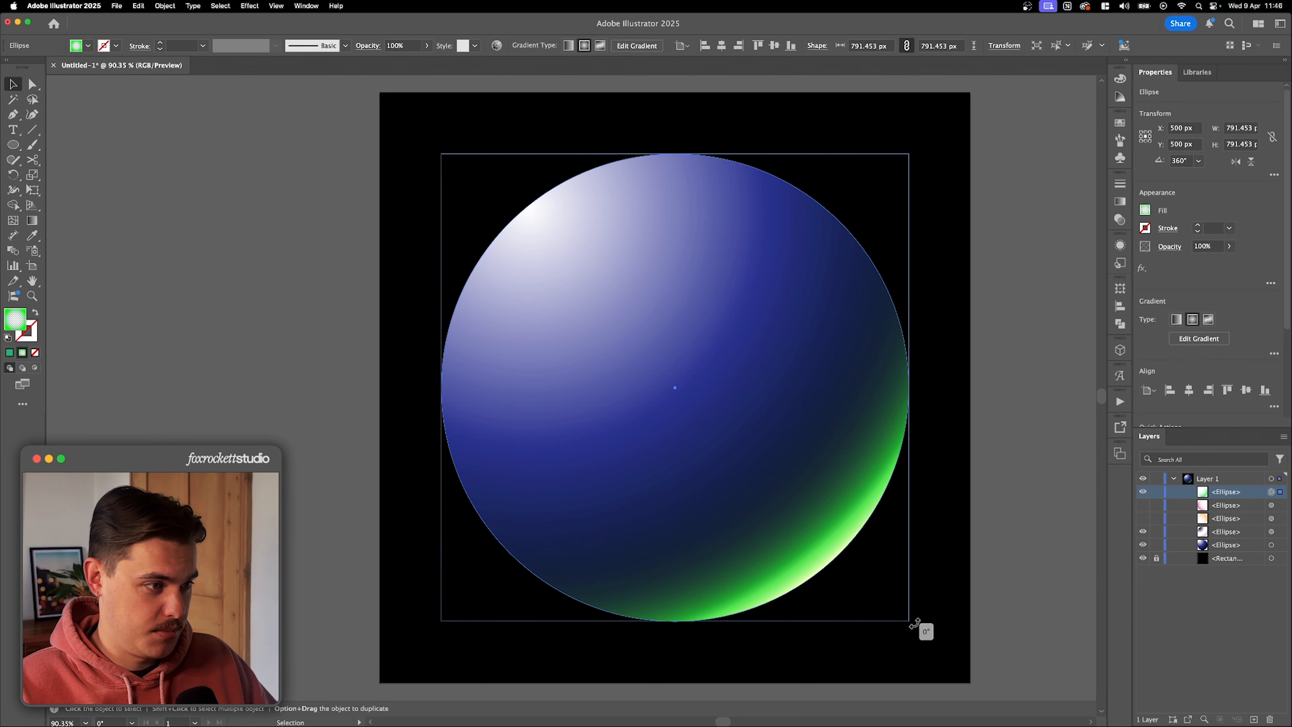
{"action": "left_click_drag", "start_coordinate": [923, 626], "coordinate": [965, 558]}
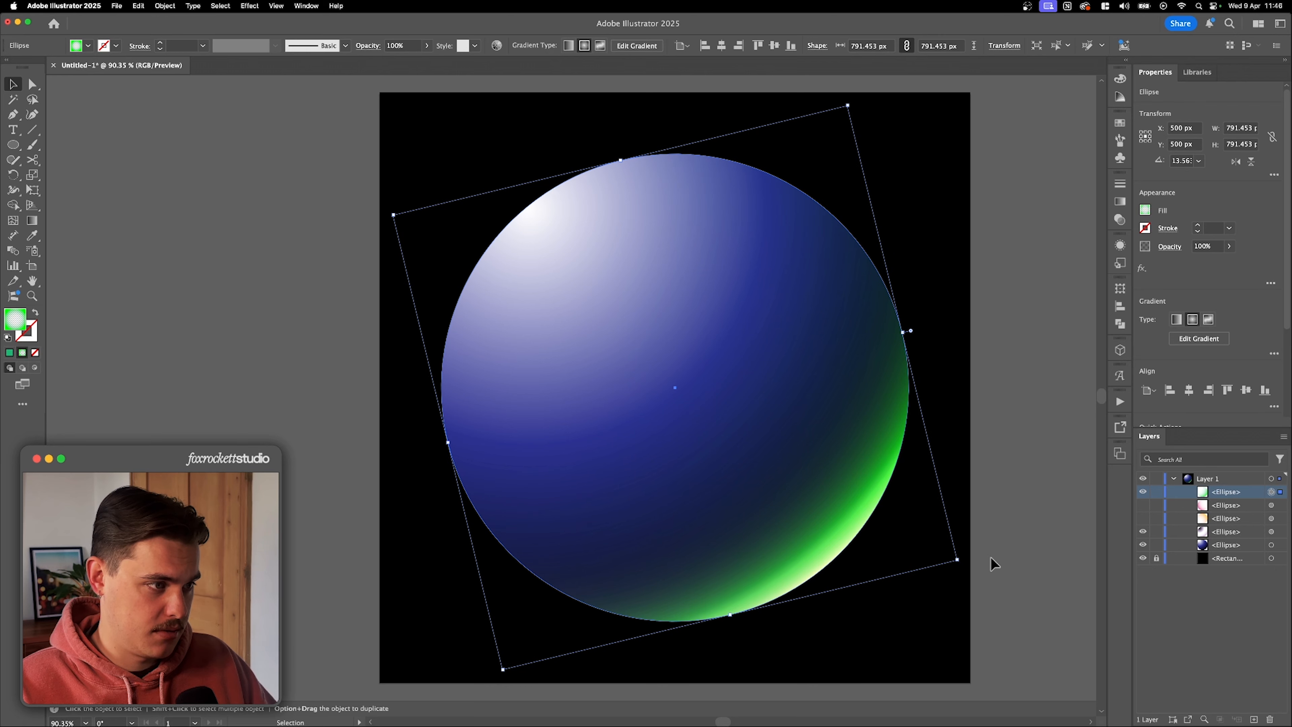
Move the green ellipse's gradient midpoint to about 66.7% and show the pink and orange ellipses again
{"action": "left_click", "coordinate": [1146, 214]}
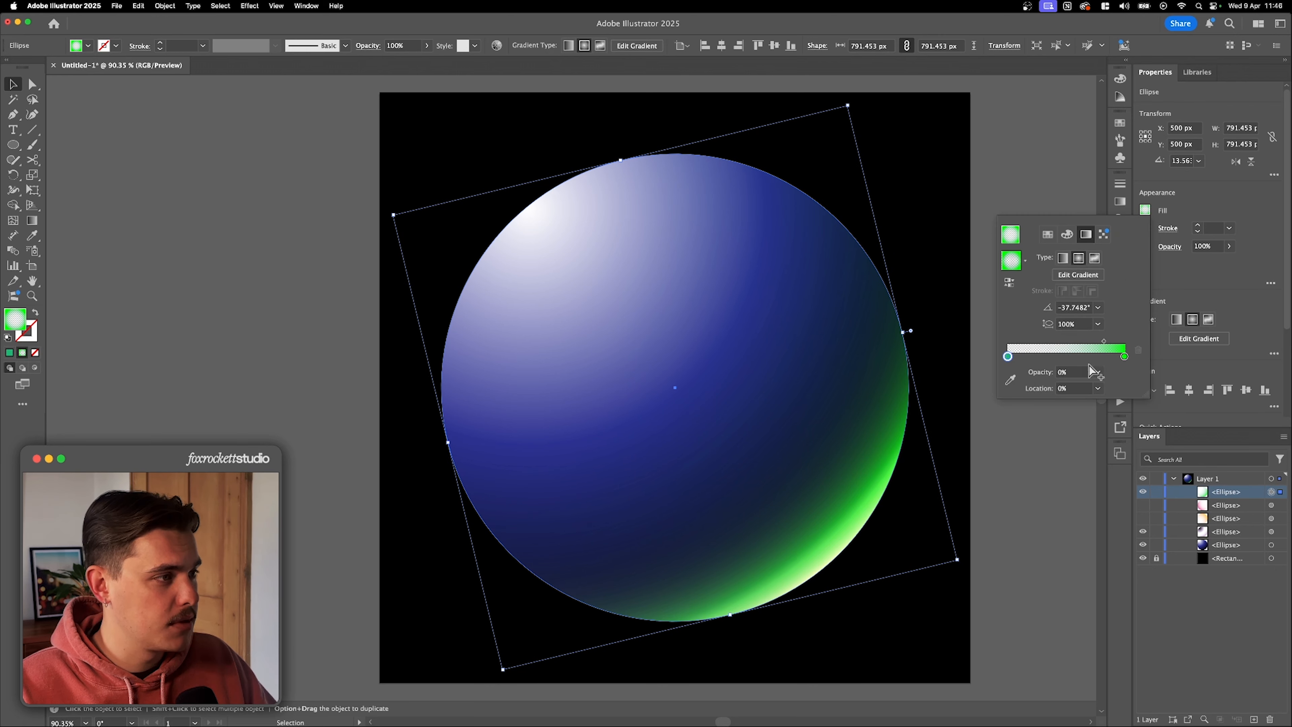
{"action": "left_click_drag", "start_coordinate": [1104, 345], "coordinate": [1086, 345]}
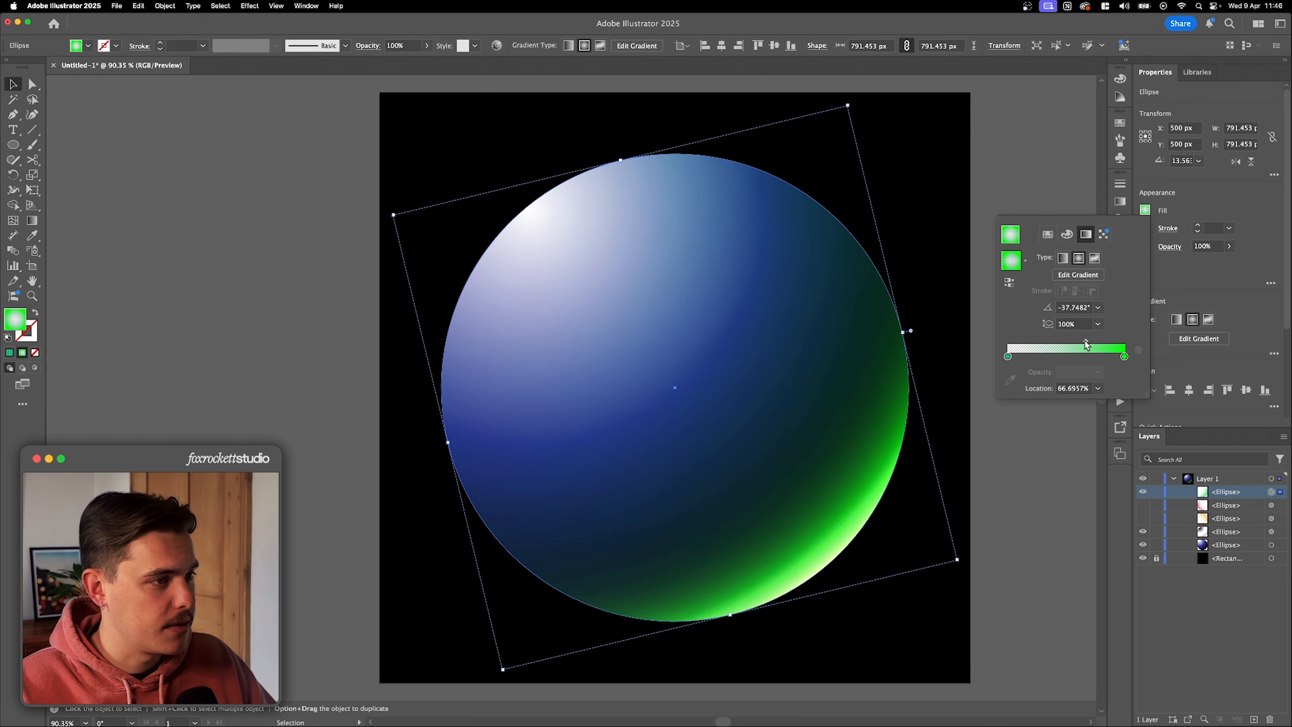
{"action": "left_click", "coordinate": [1146, 506]}
{"action": "left_click", "coordinate": [1145, 505]}
{"action": "left_click", "coordinate": [1143, 518]}
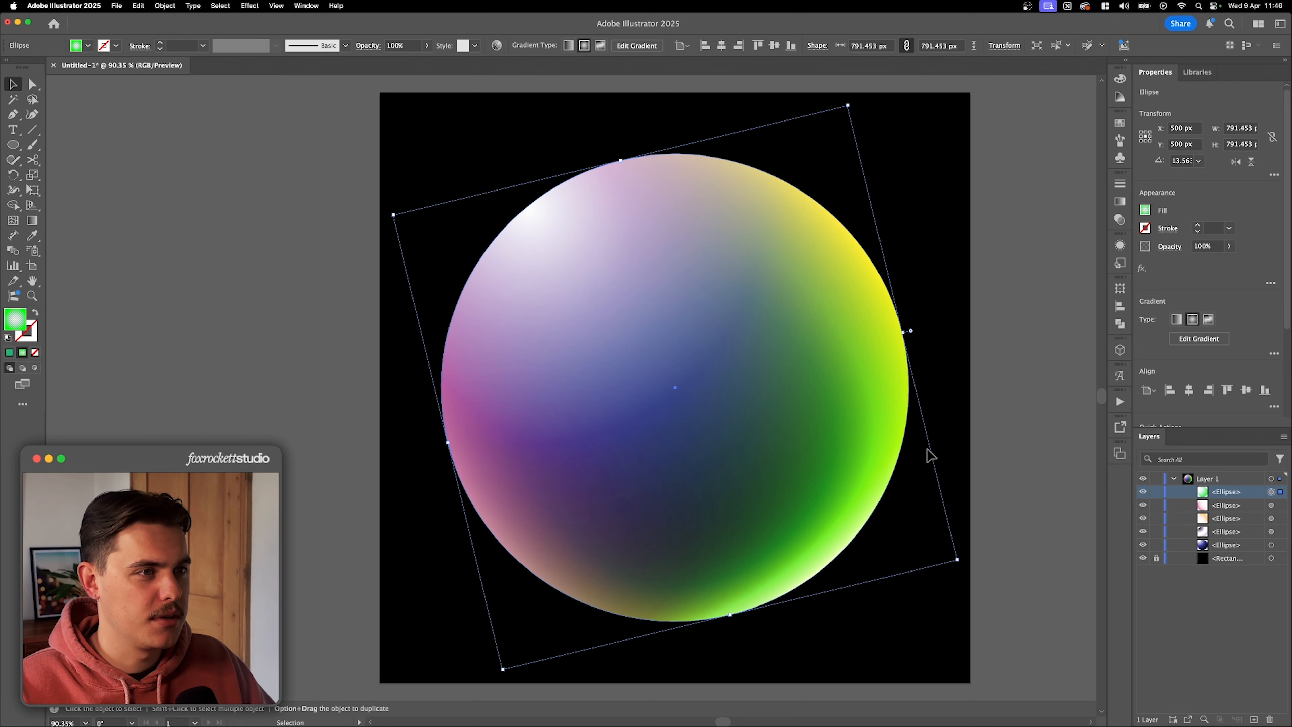
Try the bright RGB magenta swatch on the pink ellipse's outer gradient stop
{"action": "left_click", "coordinate": [1271, 505]}
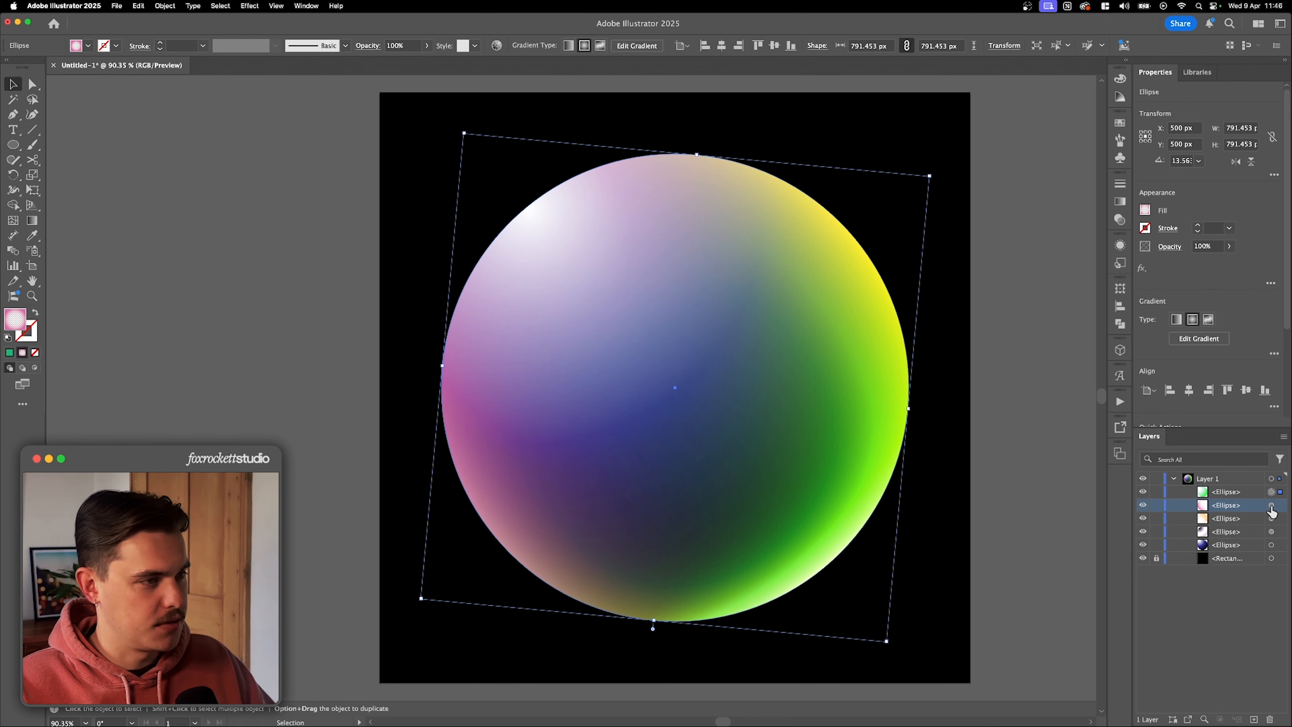
{"action": "left_click", "coordinate": [1145, 209]}
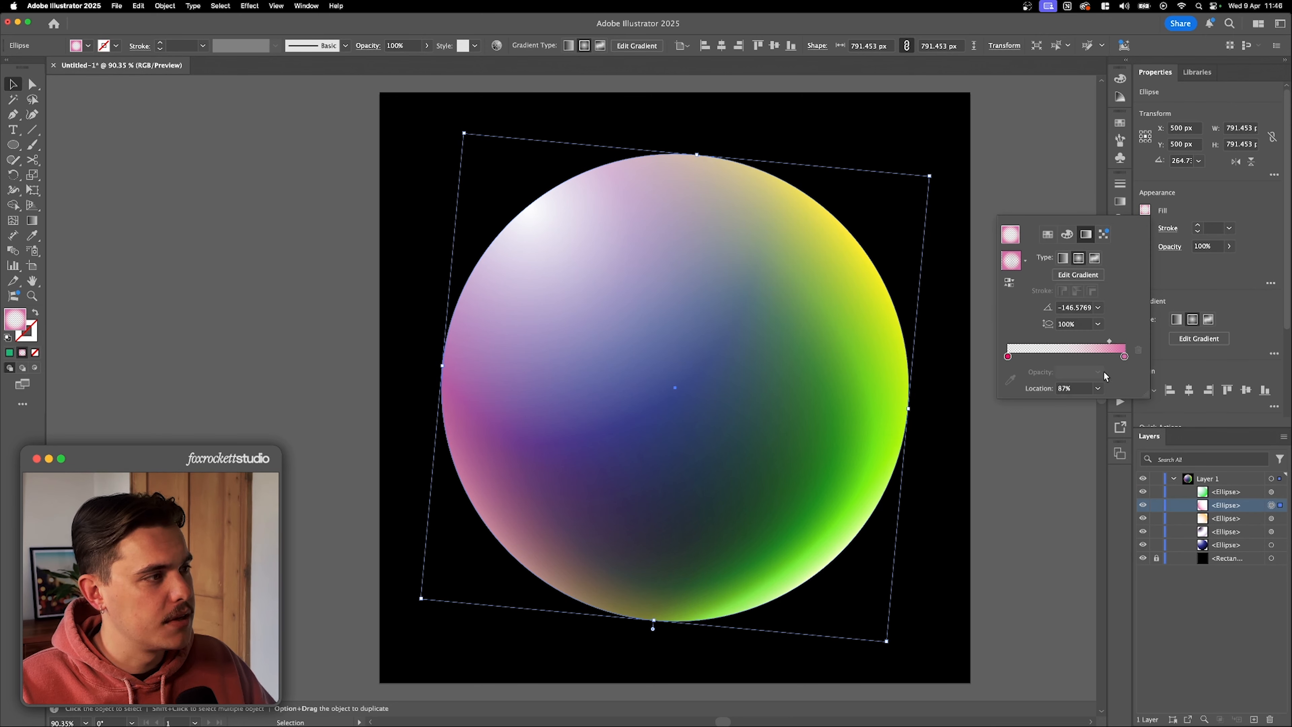
{"action": "double_click", "coordinate": [1123, 356]}
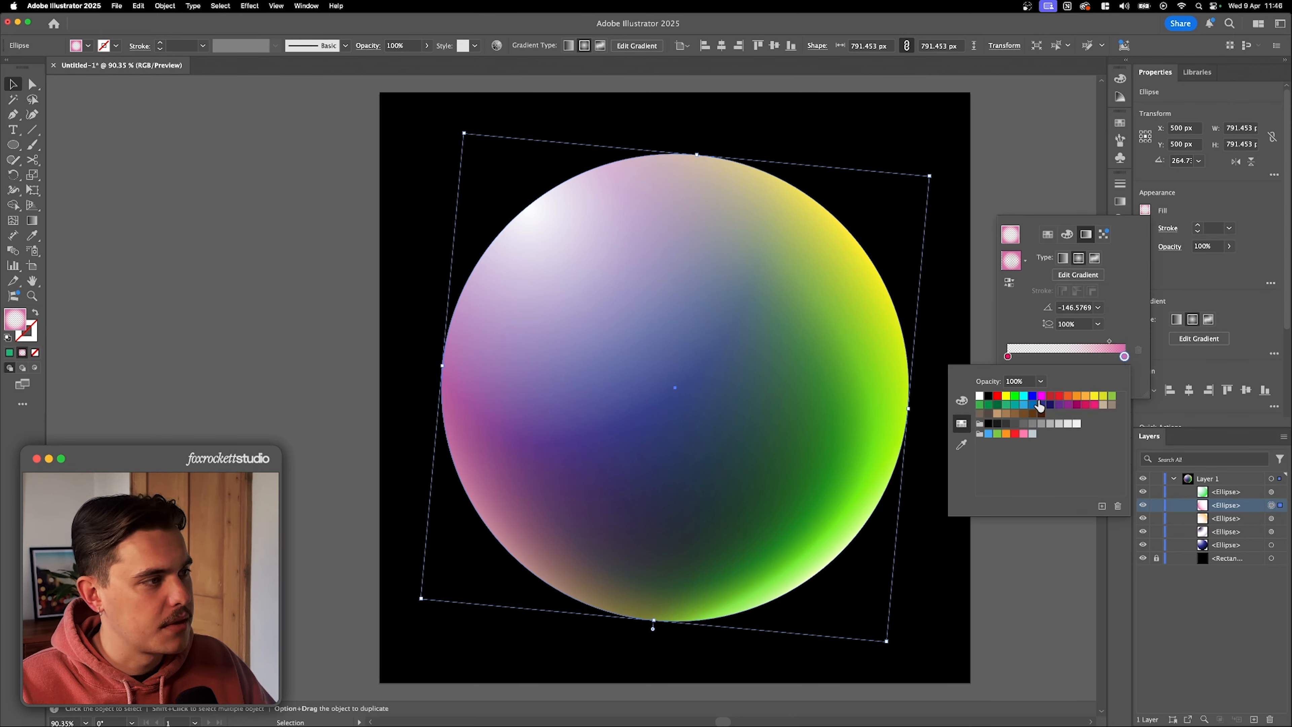
{"action": "left_click", "coordinate": [1039, 401]}
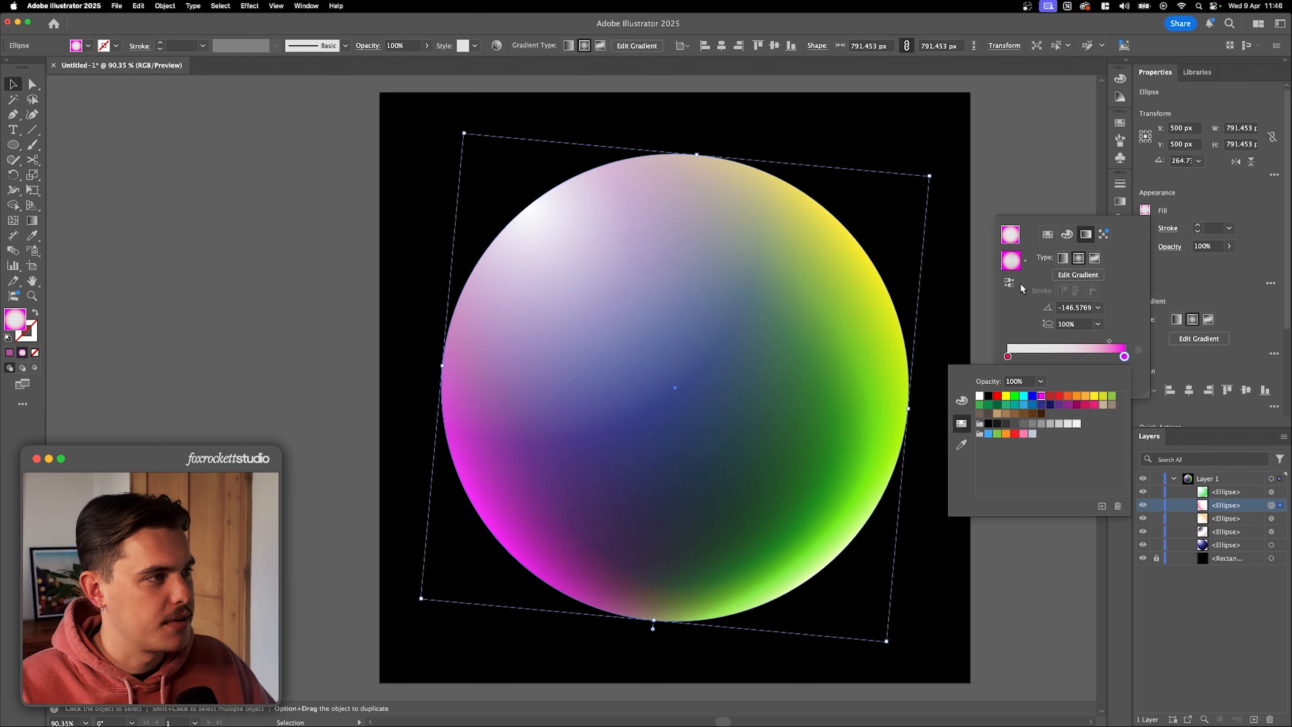
Duplicate the white highlight ellipse above the base in place, and rotate the copy to about 234.6° so its glow falls on the sphere's left edge
{"action": "left_click", "coordinate": [1271, 533]}
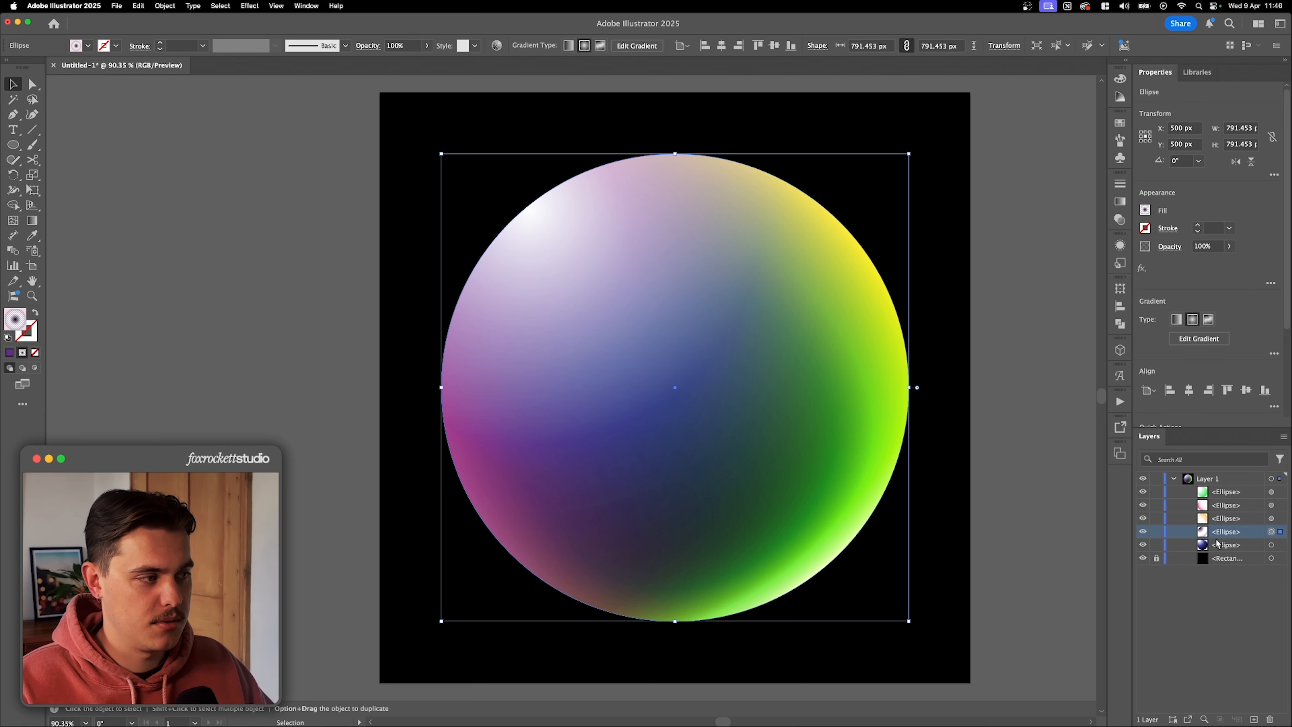
{"action": "left_click", "coordinate": [1142, 533]}
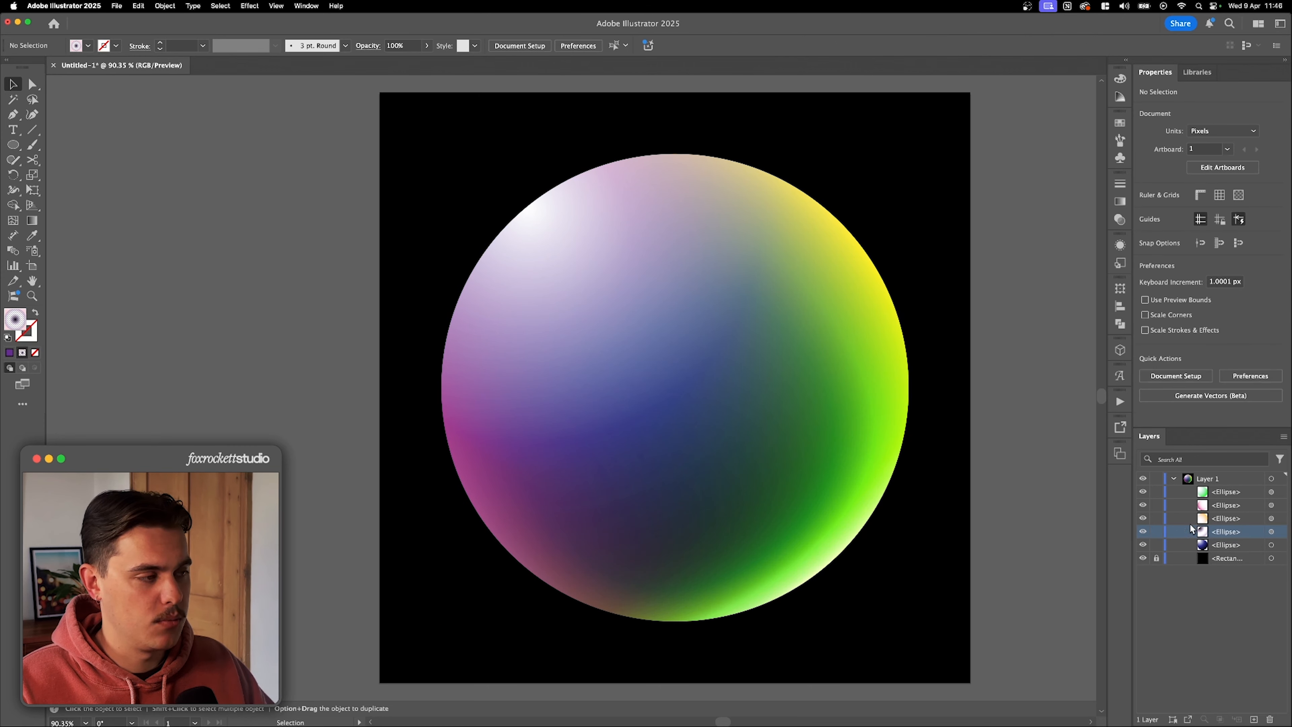
{"action": "left_click", "coordinate": [1142, 532]}
{"action": "left_click", "coordinate": [1143, 532]}
{"action": "left_click", "coordinate": [1270, 532]}
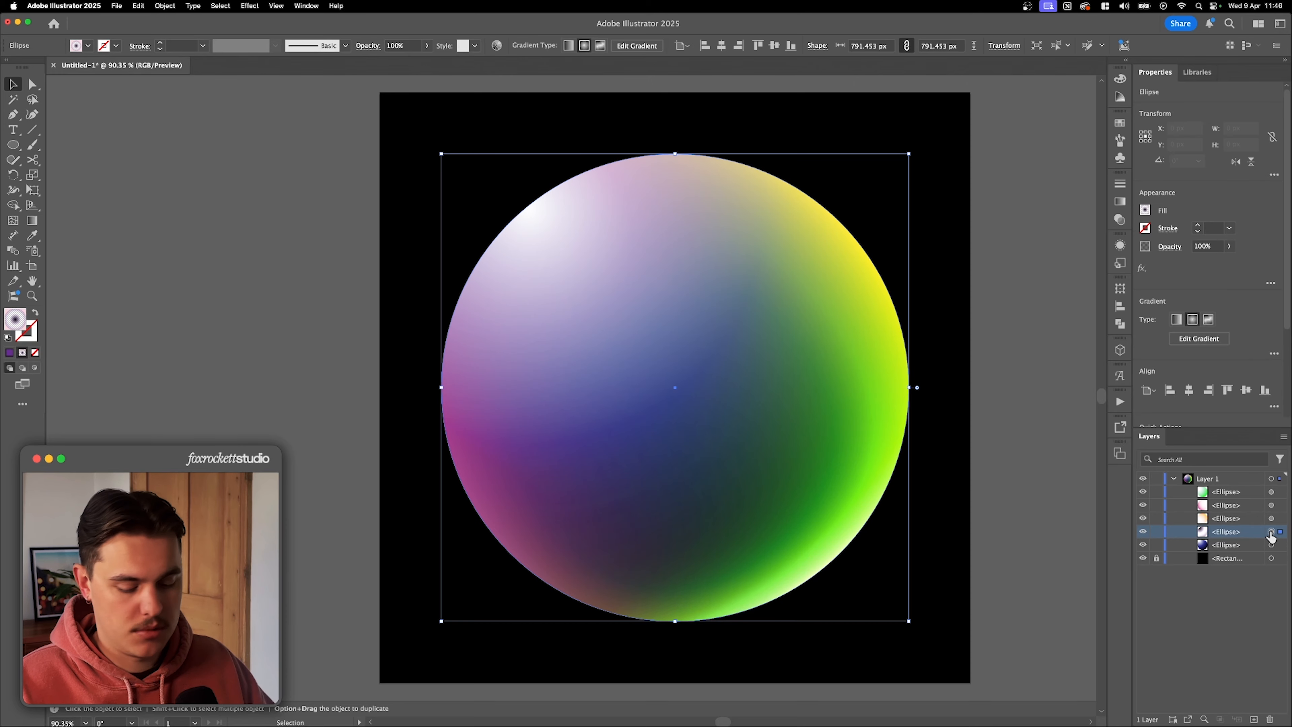
{"action": "key", "text": "super+c"}
{"action": "key", "text": "super+f"}
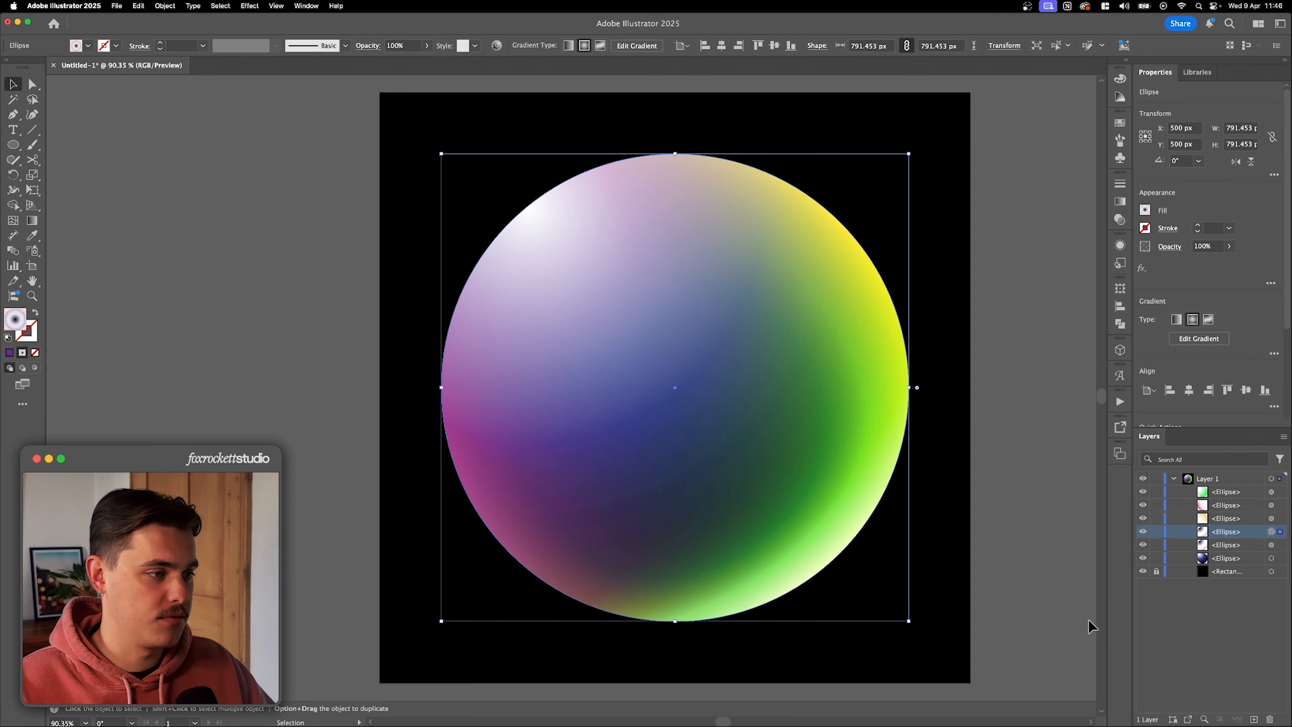
{"action": "left_click_drag", "start_coordinate": [914, 625], "coordinate": [336, 444]}
Try the Overlay blend mode on the pink ellipse
{"action": "left_click", "coordinate": [1231, 506]}
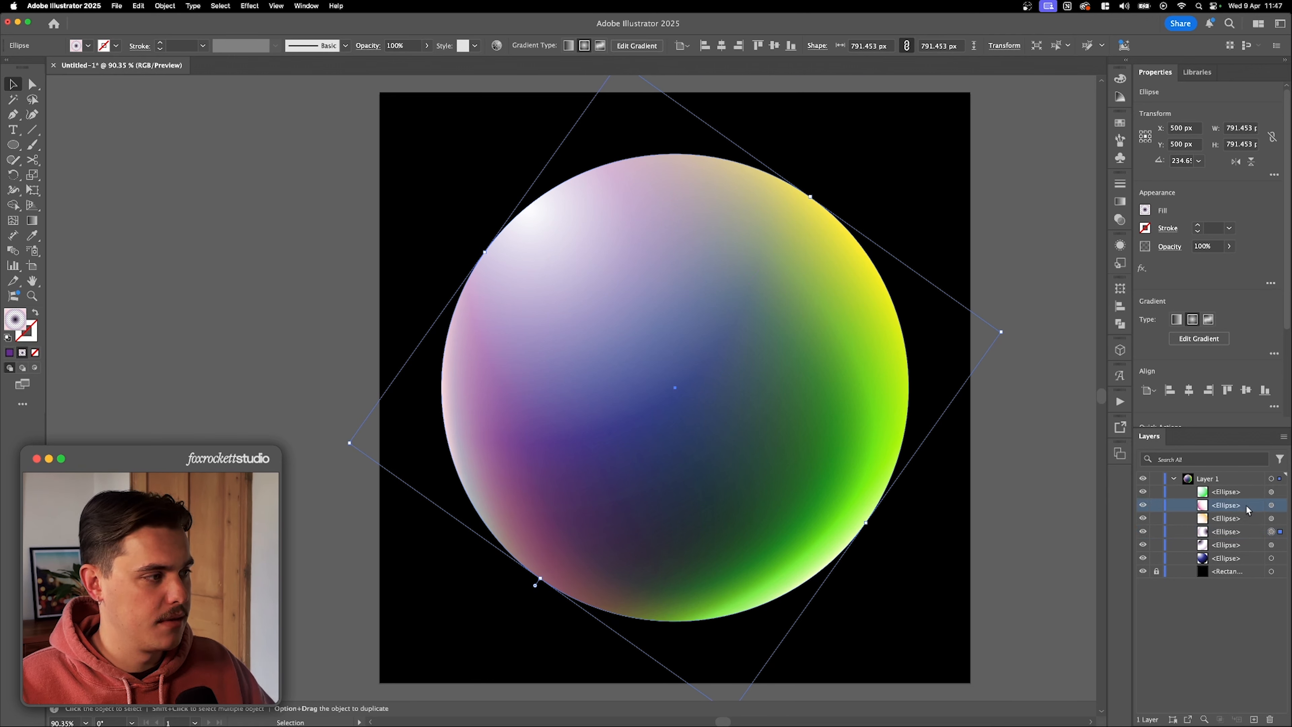
{"action": "left_click", "coordinate": [1270, 506]}
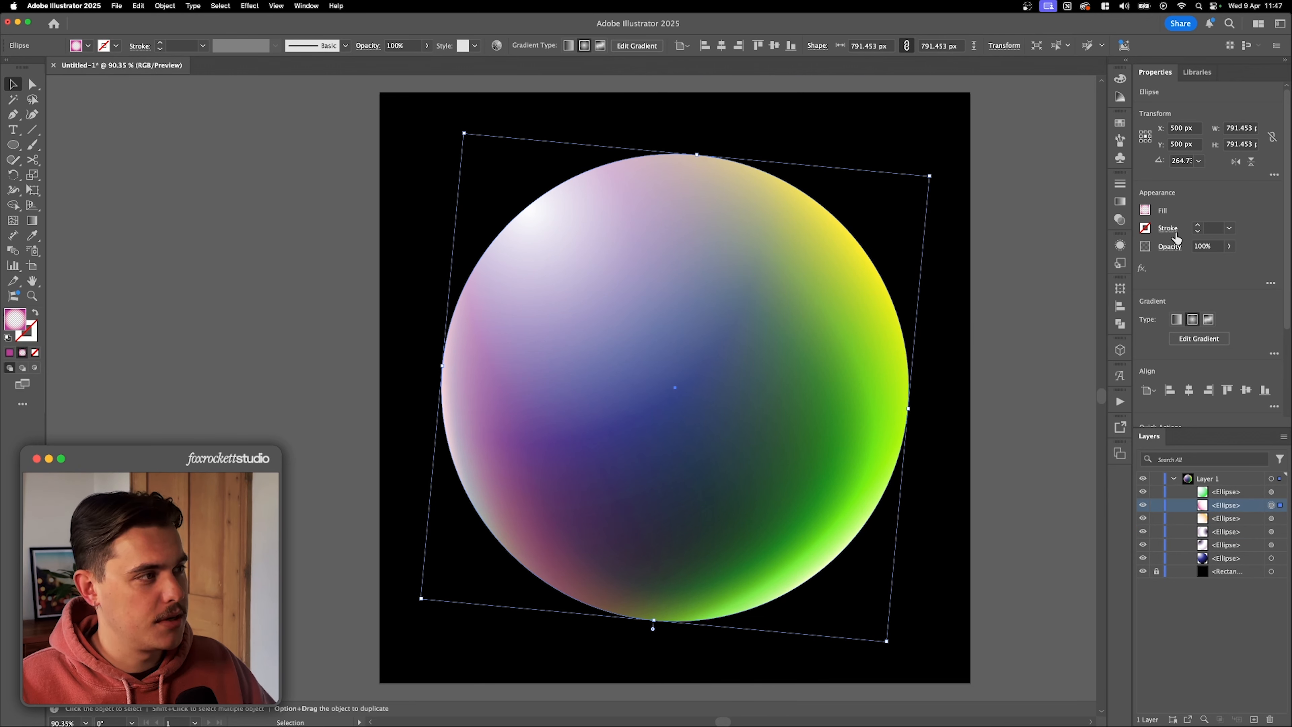
{"action": "left_click", "coordinate": [1170, 247]}
{"action": "left_click", "coordinate": [1088, 269]}
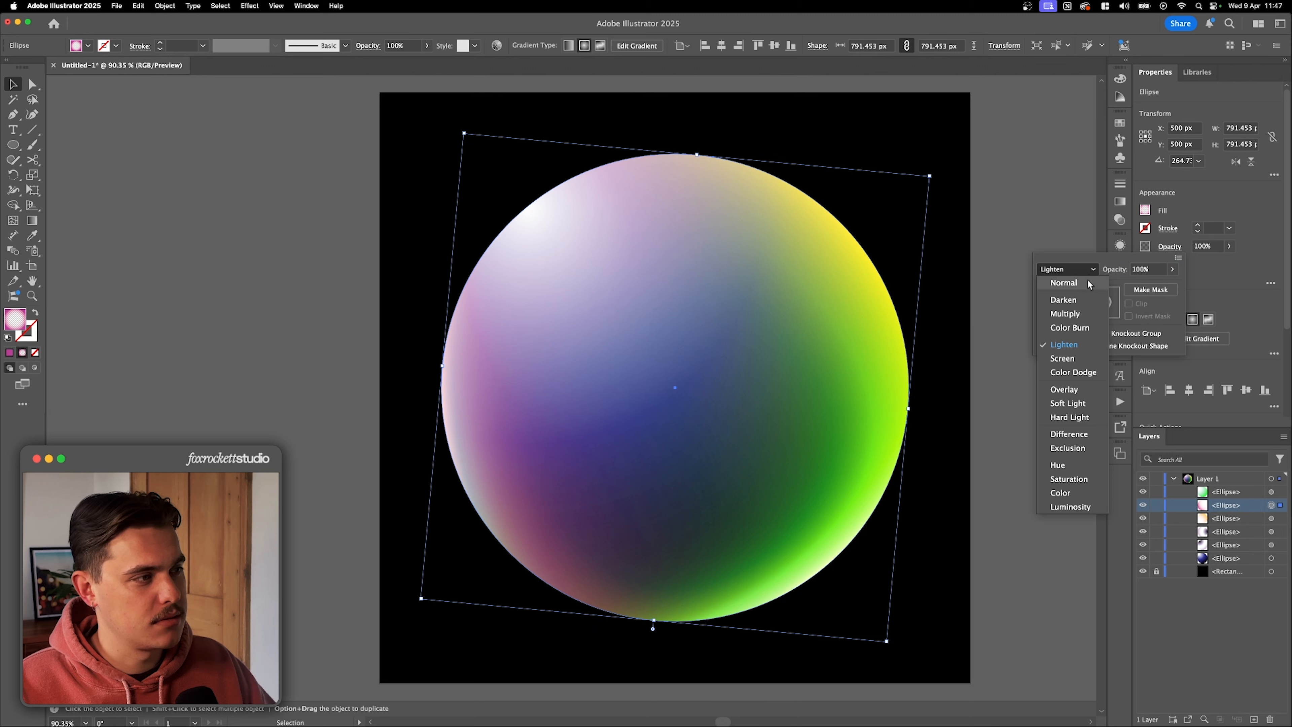
{"action": "left_click", "coordinate": [1066, 389]}
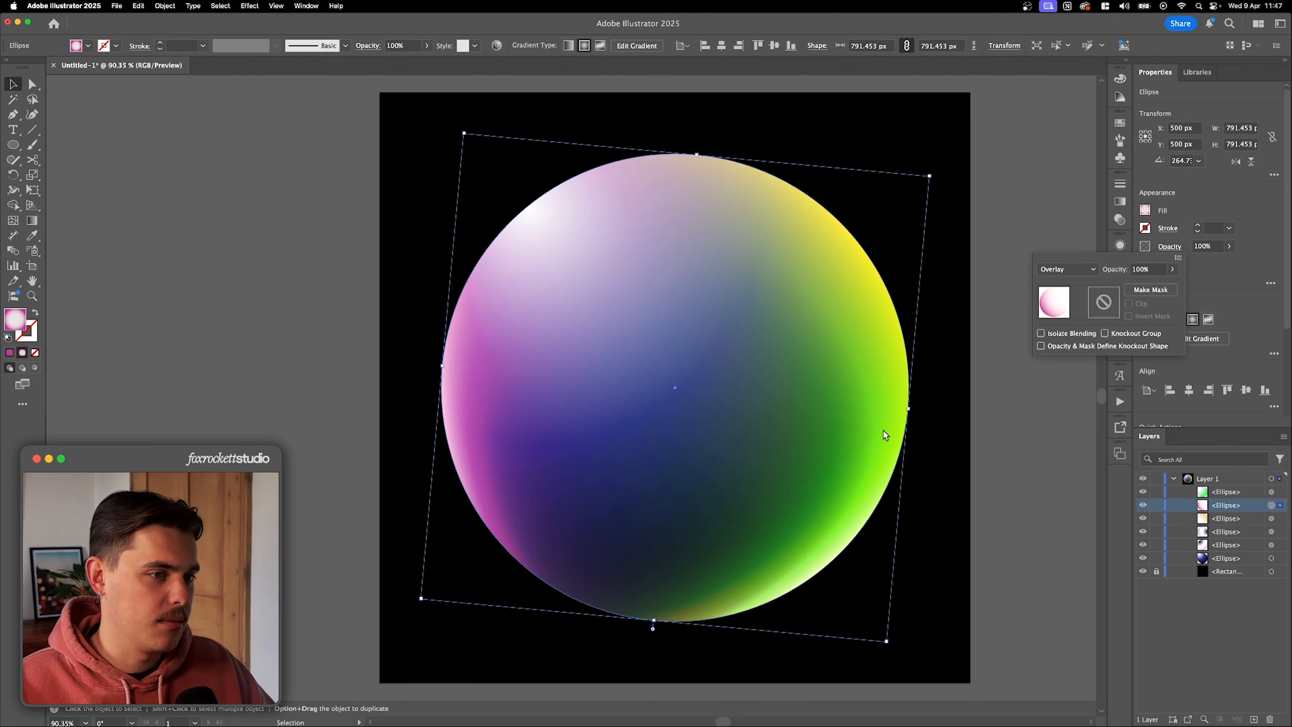
{"action": "left_click", "coordinate": [1048, 237]}
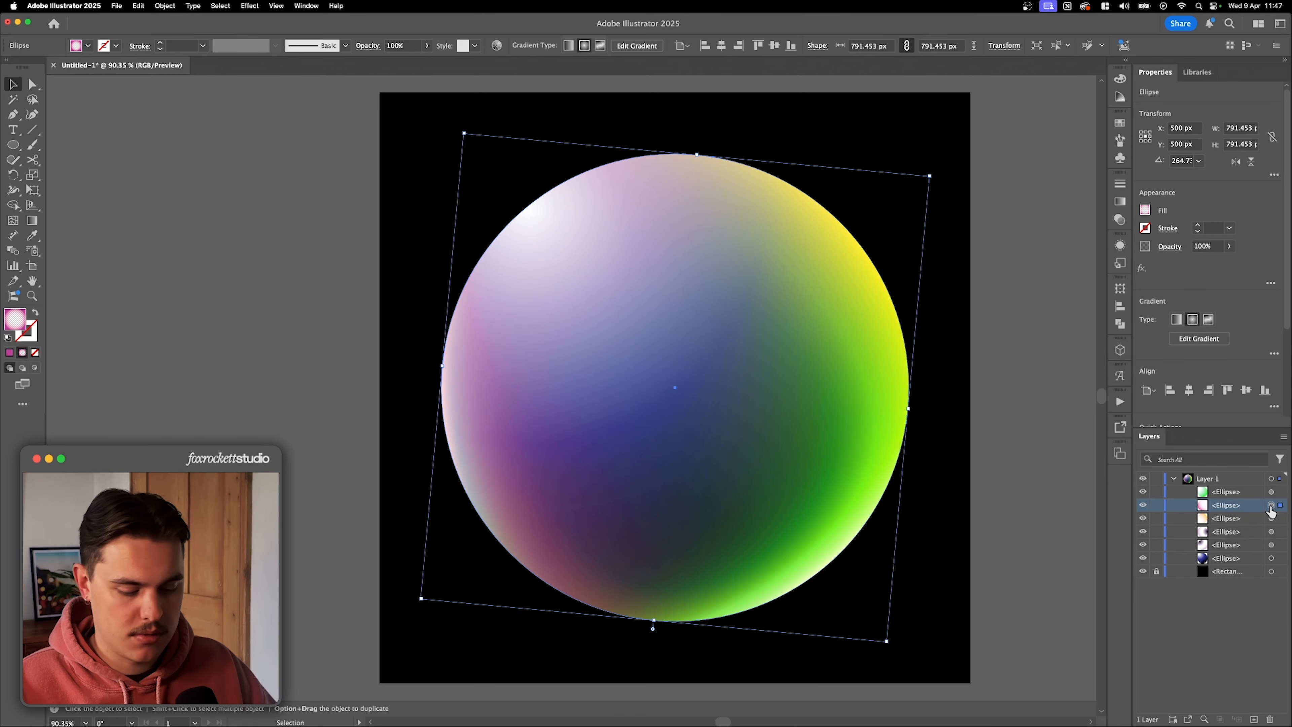
Duplicate the pink ellipse in place in front and set the copy's blend mode to Overlay
{"action": "key", "text": "super+c"}
{"action": "key", "text": "super+f"}
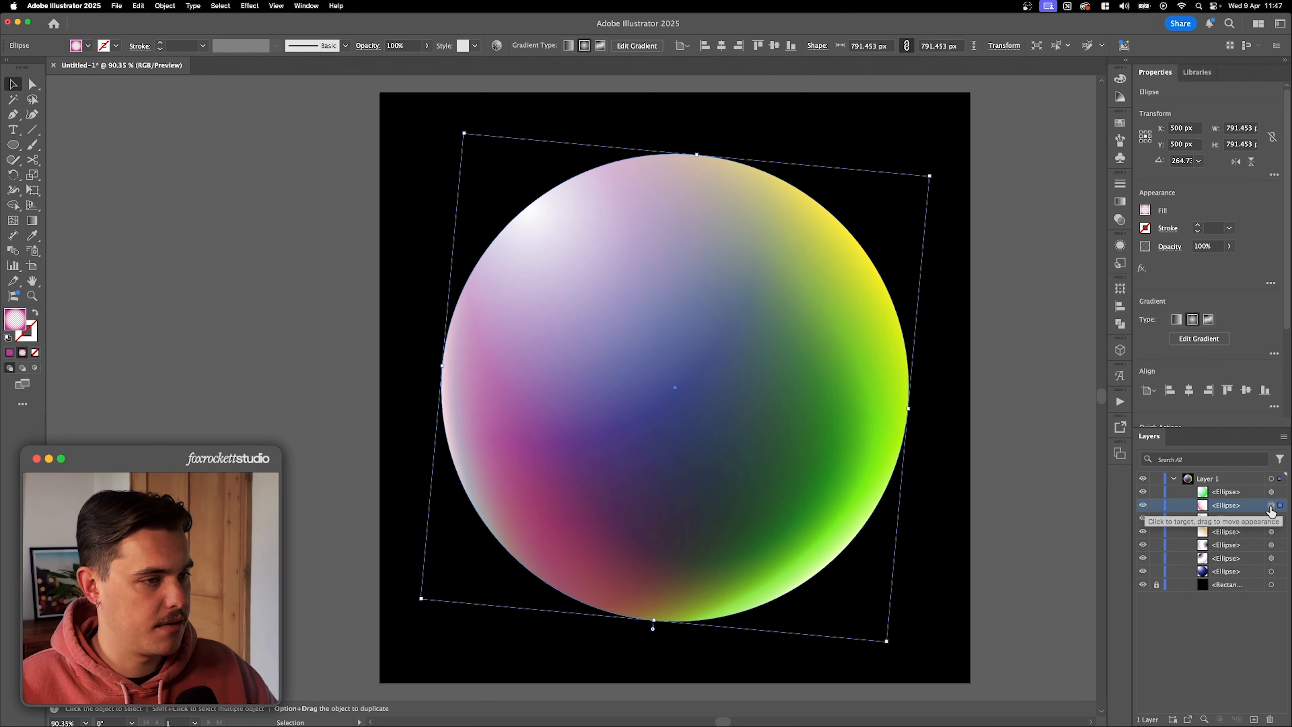
{"action": "left_click", "coordinate": [1168, 247]}
{"action": "left_click", "coordinate": [1067, 269]}
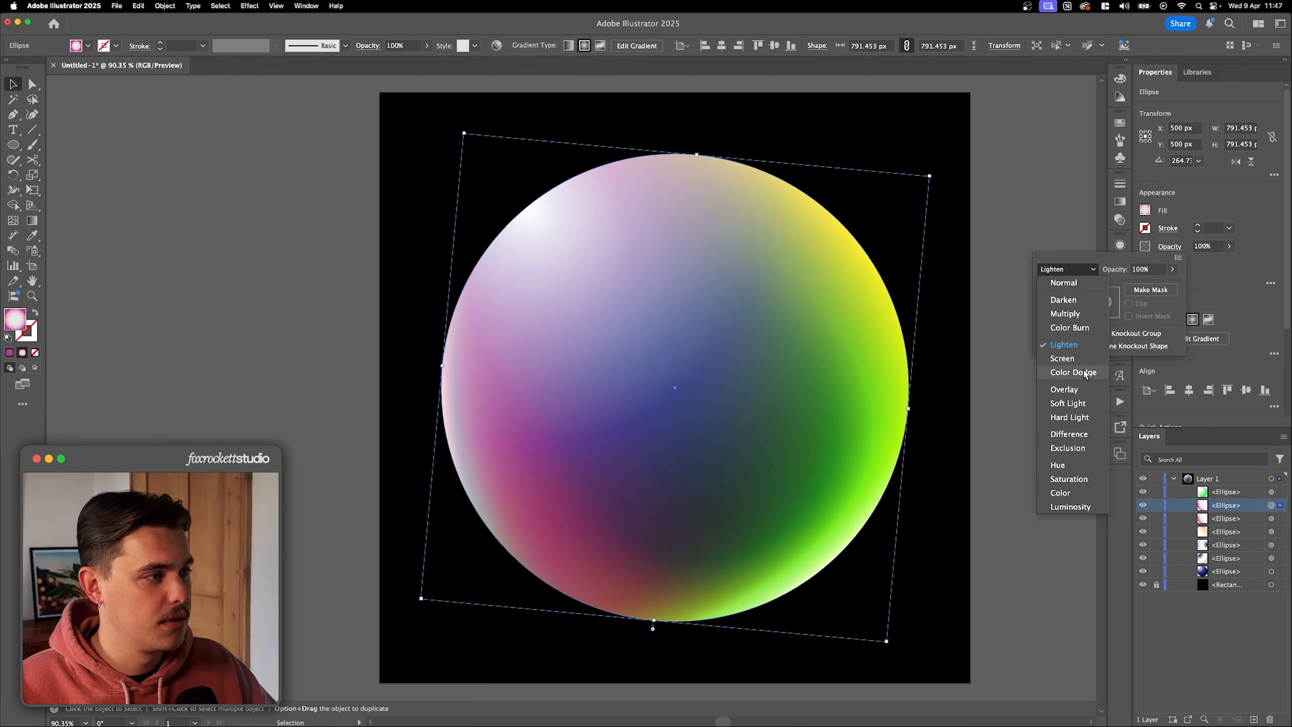
{"action": "left_click", "coordinate": [1068, 392]}
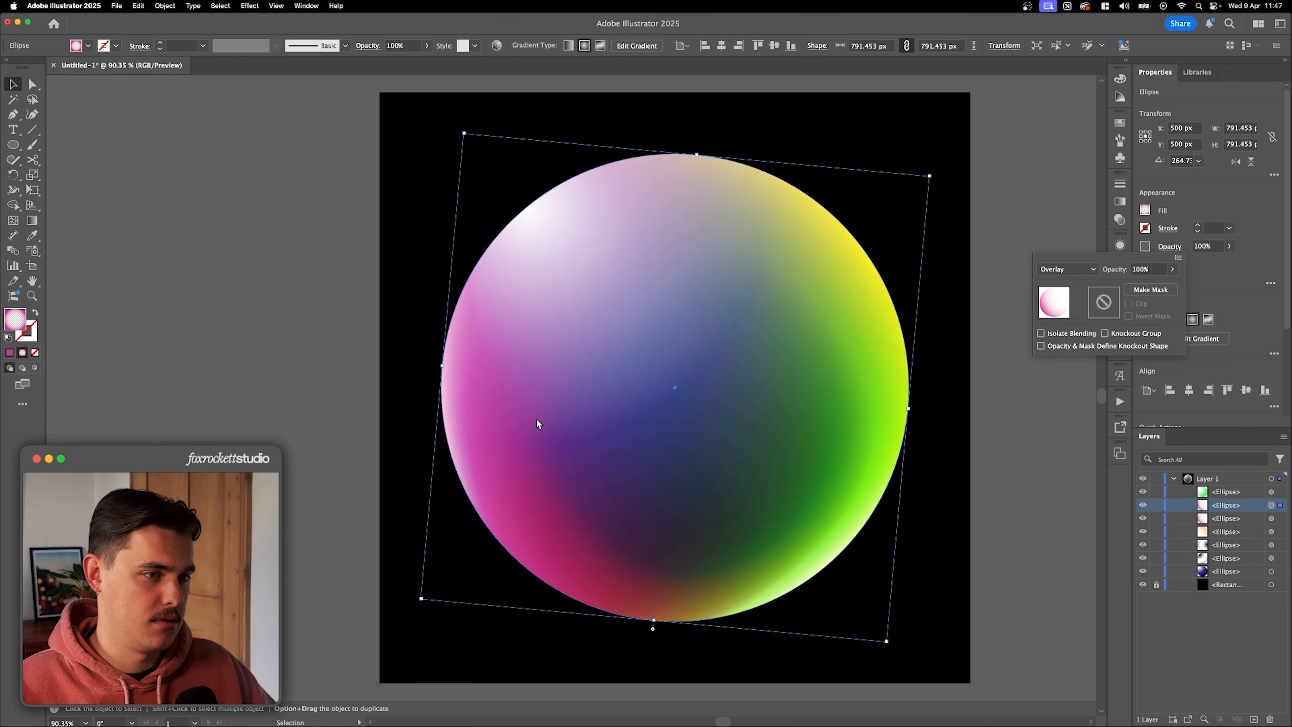
Rotate the pink Overlay copy clockwise to about 248.8°, and select the rotated white highlight copy
{"action": "left_click", "coordinate": [1271, 505]}
{"action": "left_click_drag", "start_coordinate": [889, 650], "coordinate": [797, 663]}
{"action": "left_click", "coordinate": [1271, 545]}
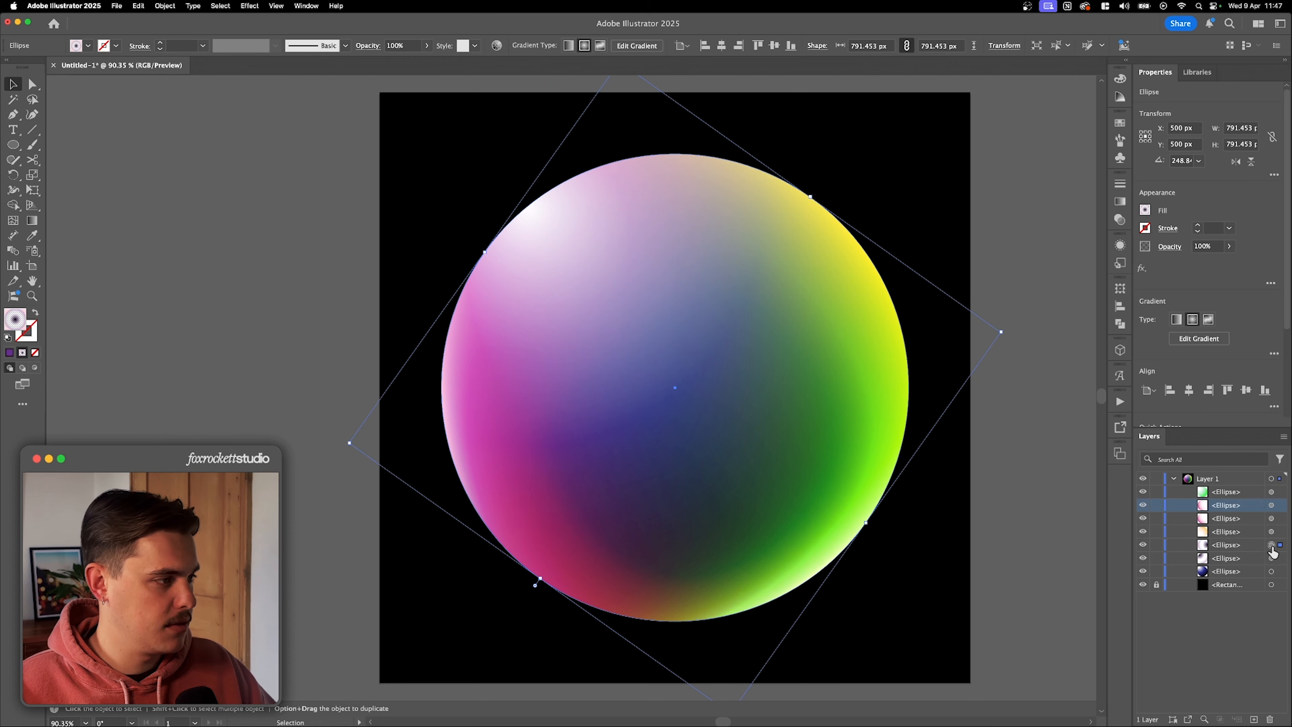
Duplicate the rotated white highlight ellipse in place and rotate the copy to about 79° so its glow falls on the sphere's upper-right edge
{"action": "left_click", "coordinate": [1144, 546]}
{"action": "left_click", "coordinate": [1144, 546]}
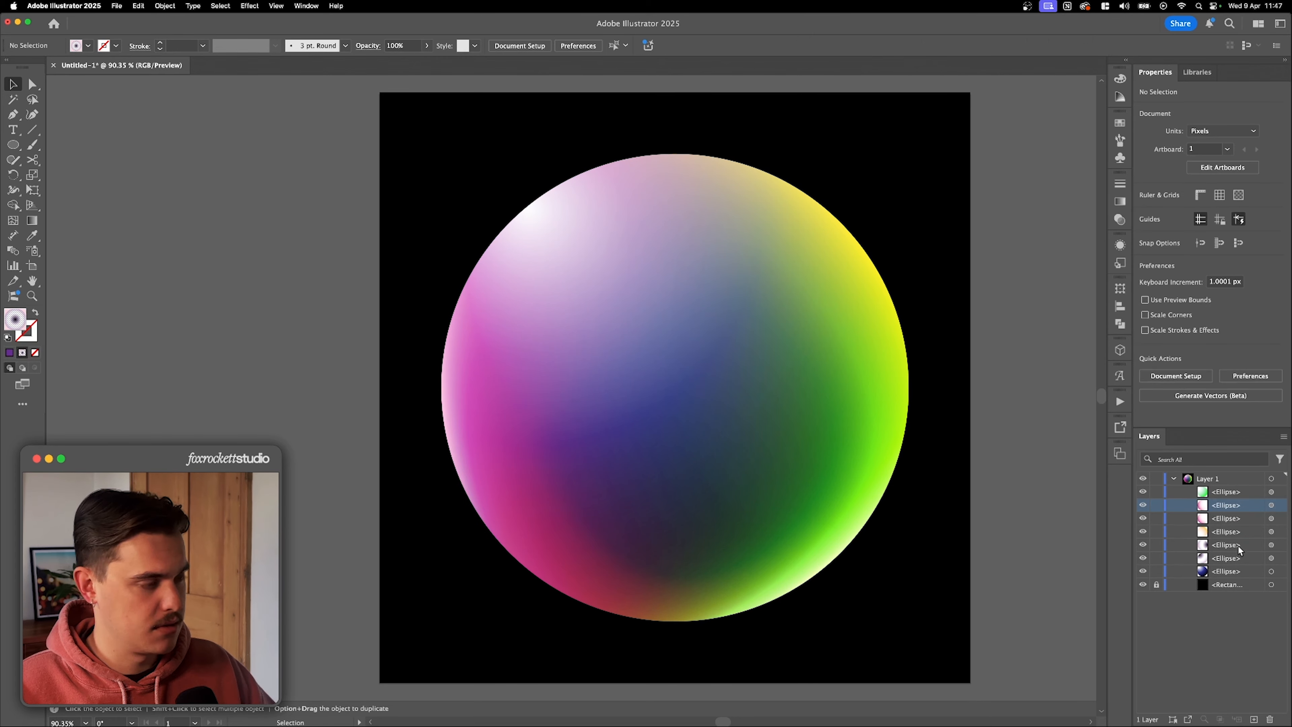
{"action": "left_click", "coordinate": [1271, 544]}
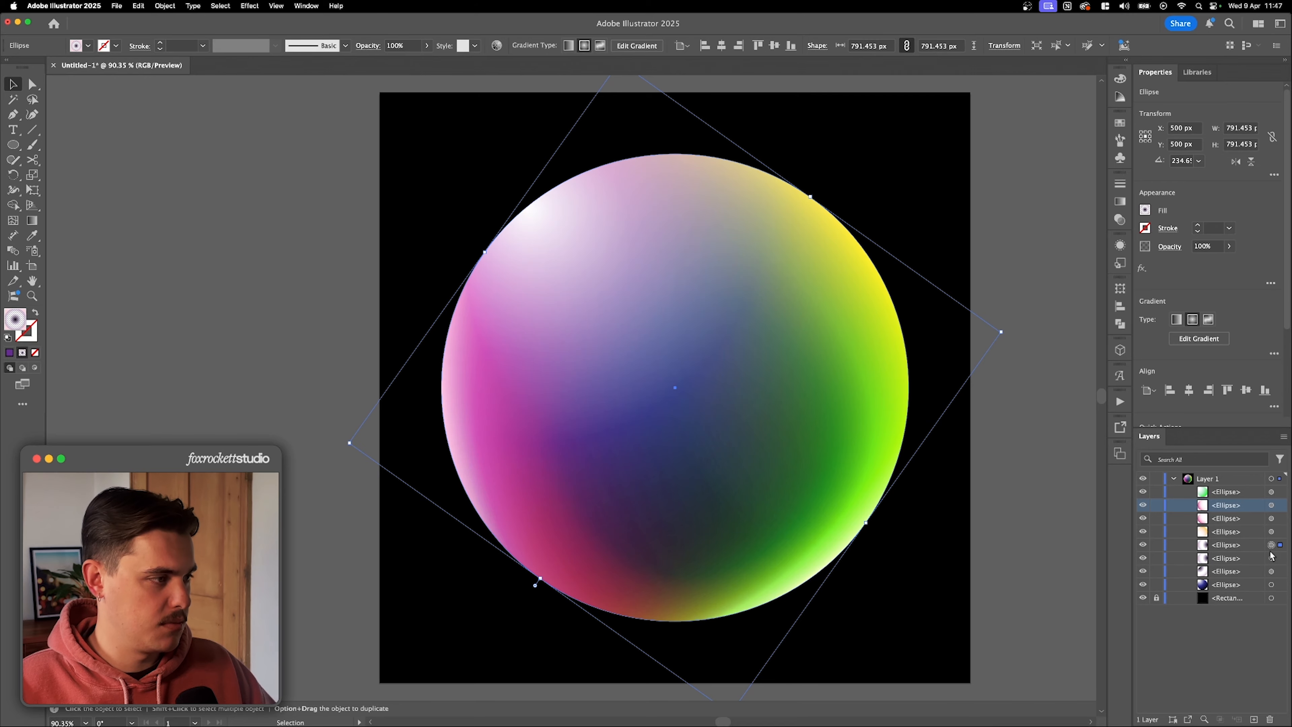
{"action": "left_click_drag", "start_coordinate": [1005, 332], "coordinate": [453, 535]}
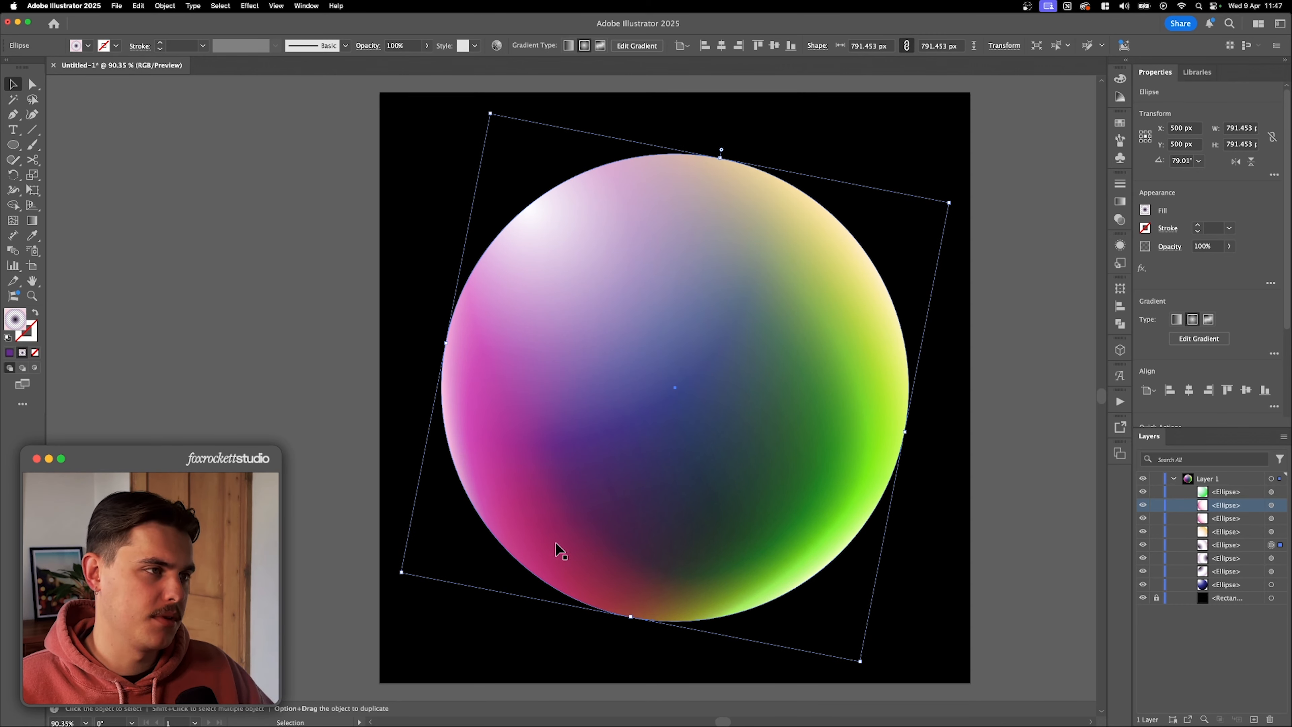
Duplicate the yellow ellipse in place in front and rotate the copy to about 156.2° towards the sphere's upper edge
{"action": "left_click", "coordinate": [1253, 536]}
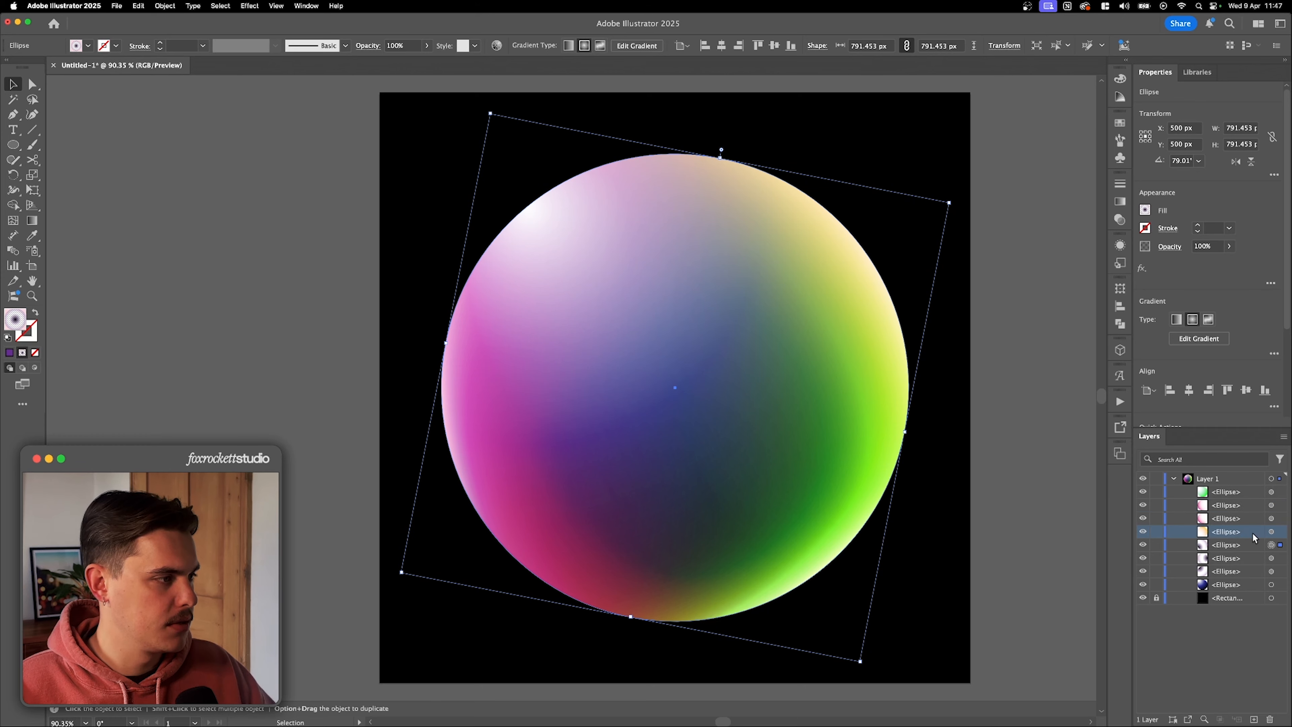
{"action": "left_click", "coordinate": [1268, 532]}
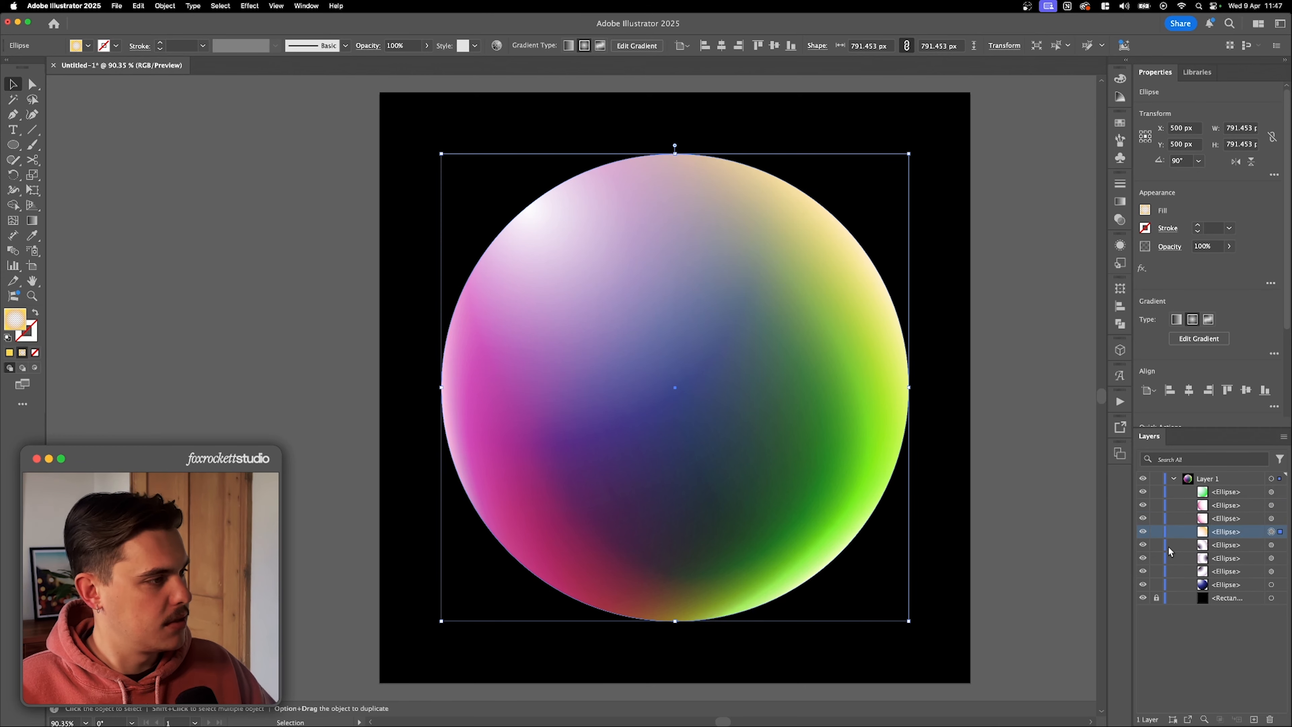
{"action": "key", "text": "super+c"}
{"action": "key", "text": "super+f"}
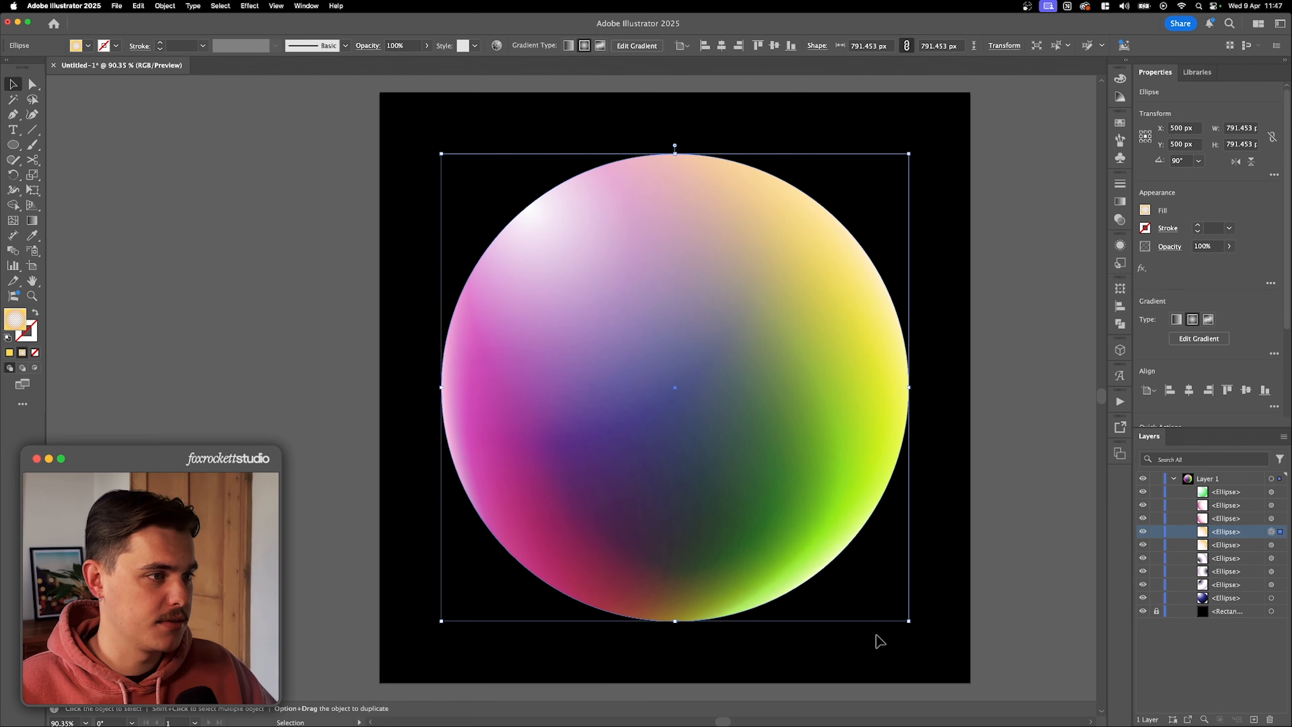
{"action": "left_click_drag", "start_coordinate": [910, 625], "coordinate": [939, 290]}
Set the rotated yellow copy's gradient midpoint to about 79.5% and recolour its outer gradient stop orange
{"action": "left_click", "coordinate": [1146, 210]}
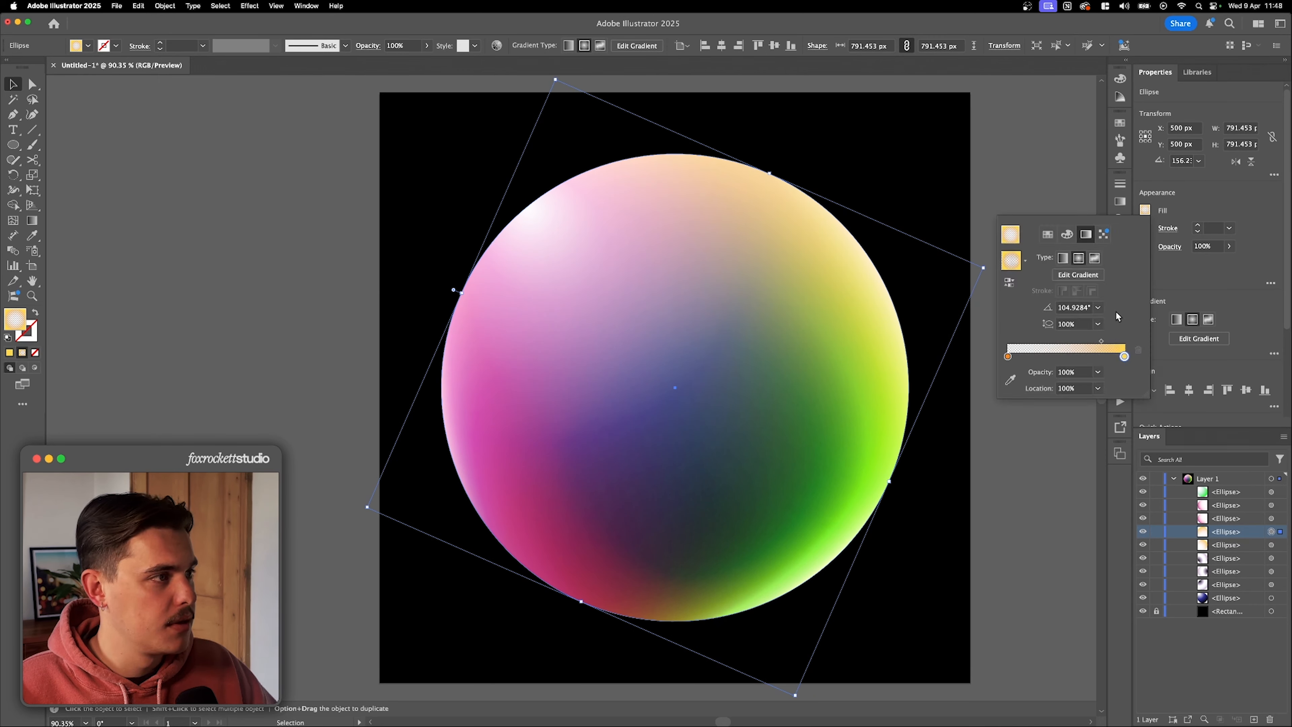
{"action": "left_click_drag", "start_coordinate": [1101, 344], "coordinate": [1099, 347]}
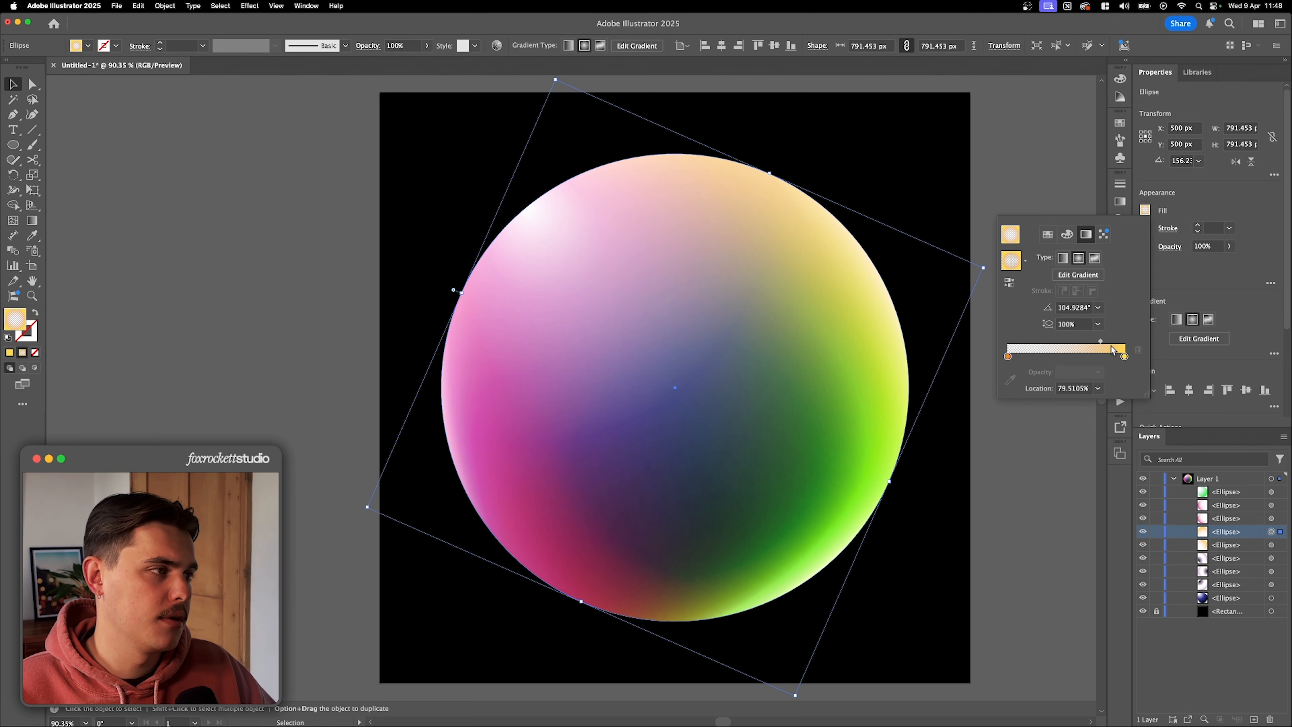
{"action": "double_click", "coordinate": [1124, 357]}
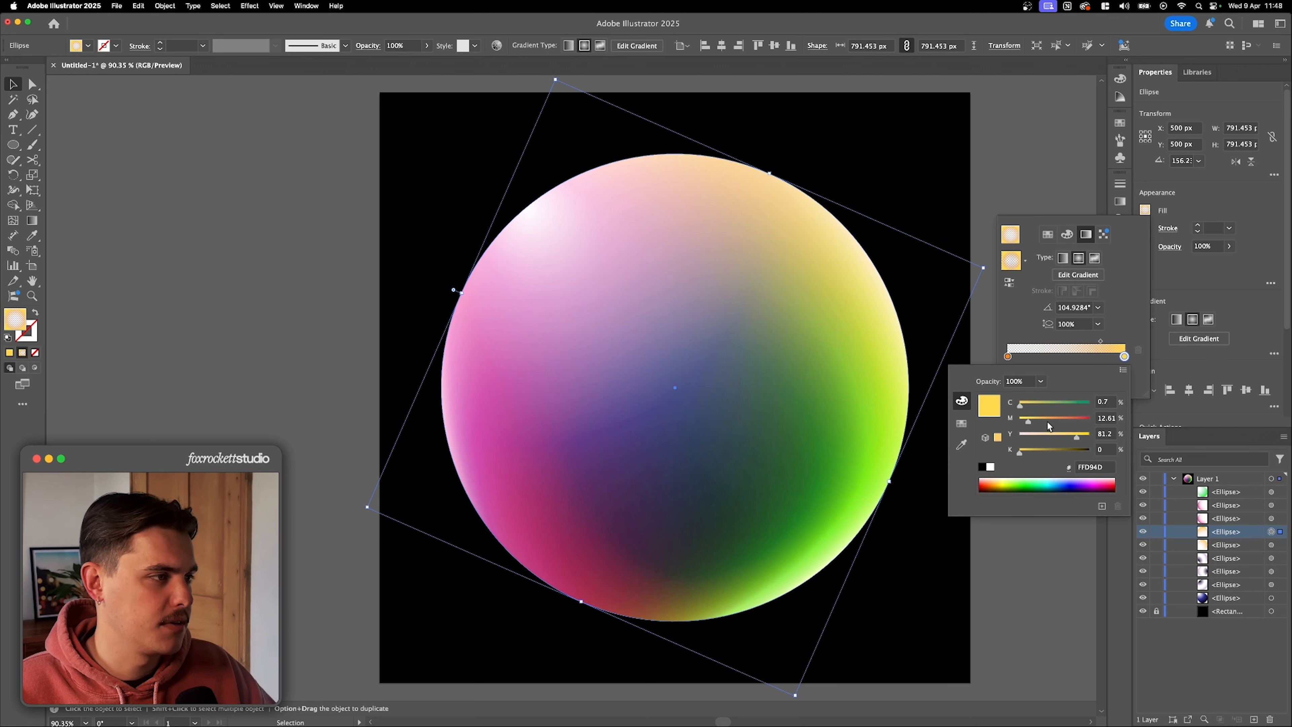
{"action": "left_click_drag", "start_coordinate": [1048, 423], "coordinate": [1052, 421]}
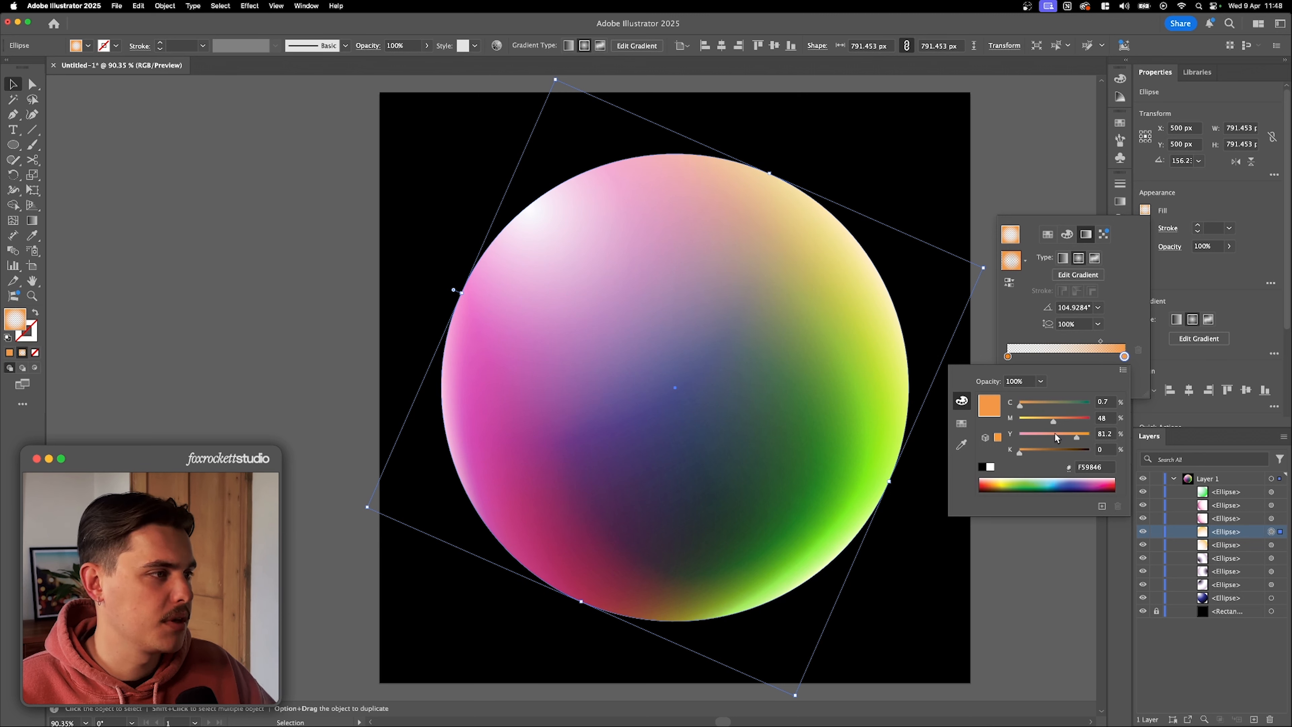
{"action": "left_click_drag", "start_coordinate": [1054, 422], "coordinate": [1056, 421]}
Change the orange ellipse's blend mode to Overlay
{"action": "left_click", "coordinate": [1214, 268]}
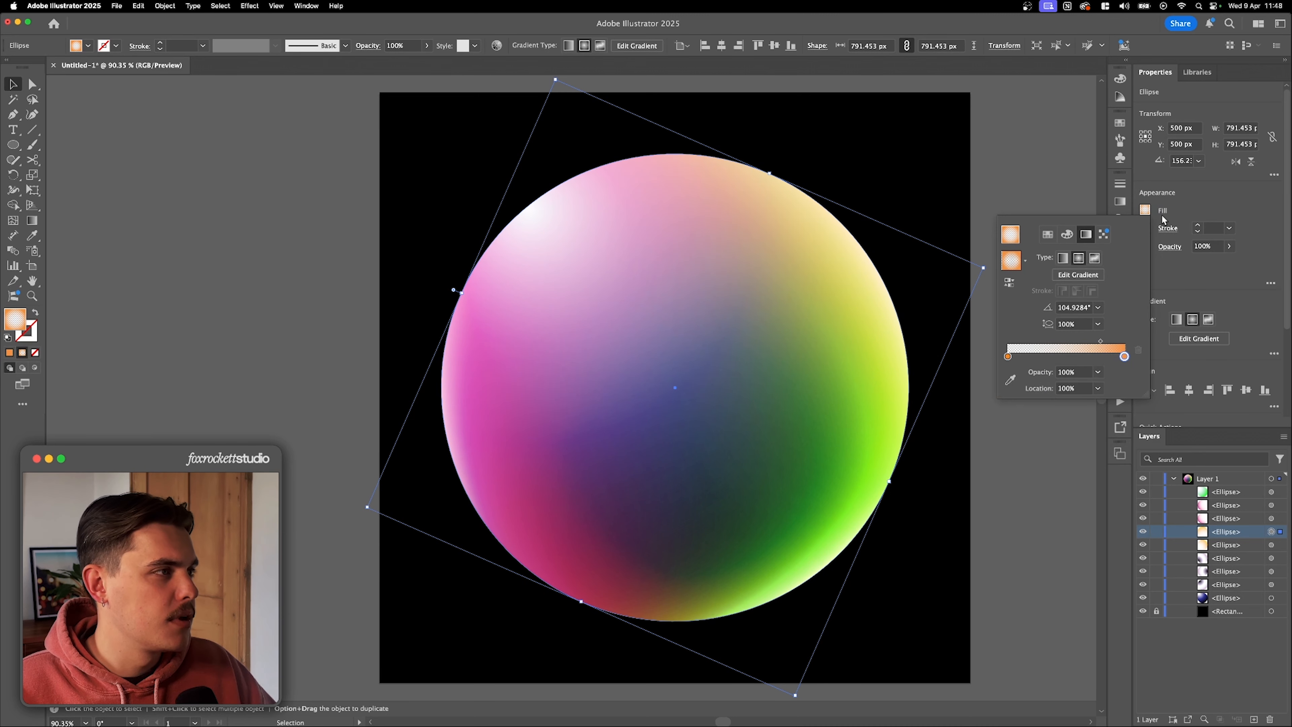
{"action": "left_click", "coordinate": [1173, 213]}
{"action": "left_click", "coordinate": [1169, 248]}
{"action": "left_click", "coordinate": [1068, 269]}
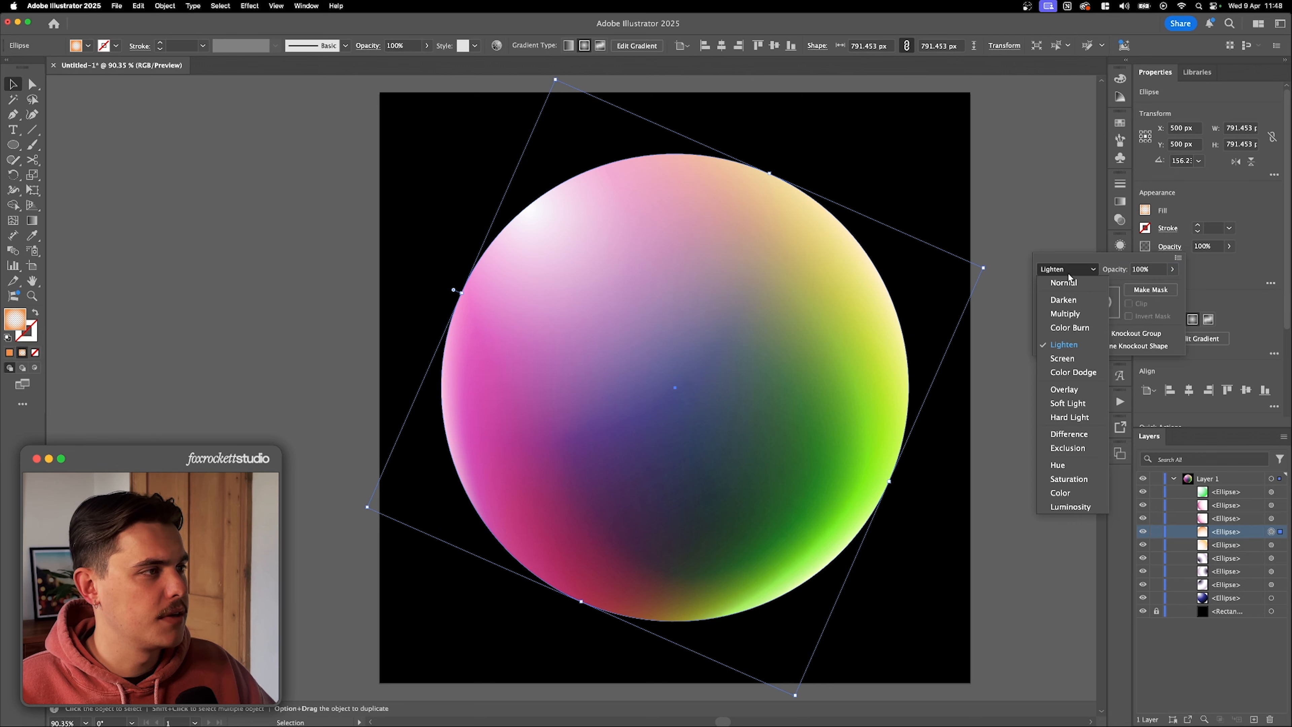
{"action": "left_click", "coordinate": [1078, 390]}
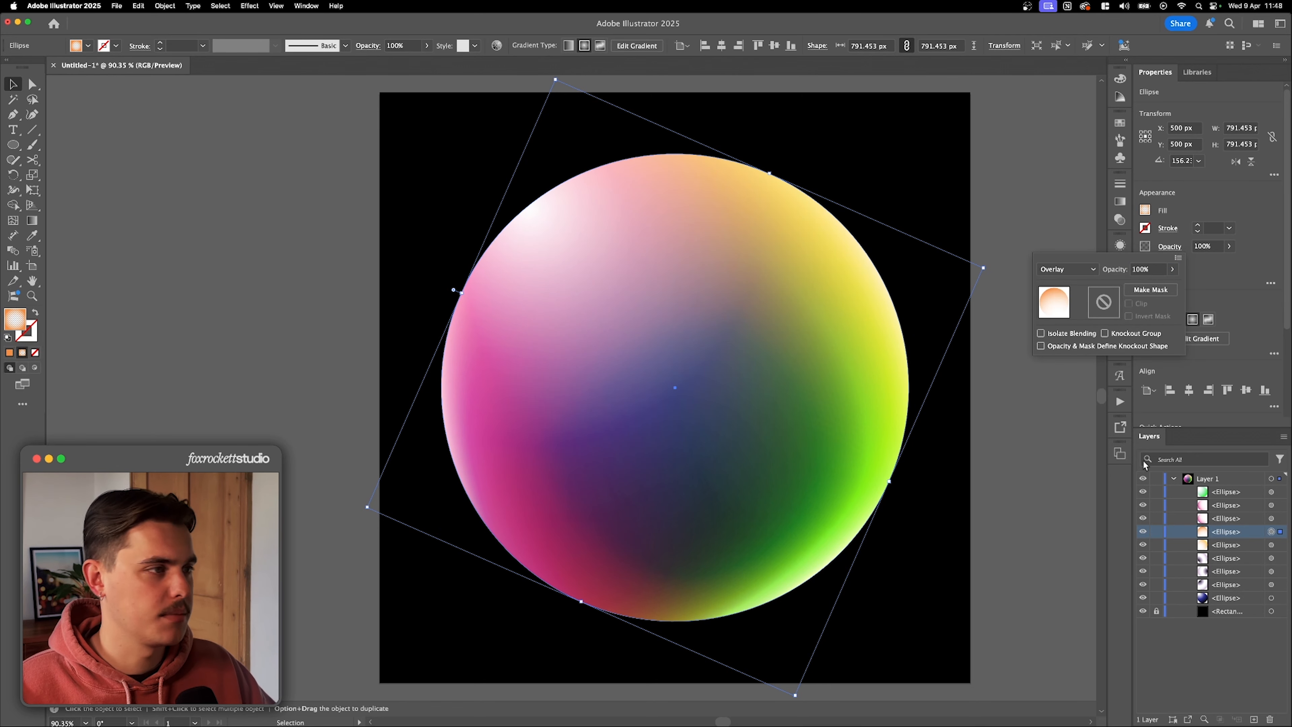
{"action": "left_click", "coordinate": [1237, 667]}
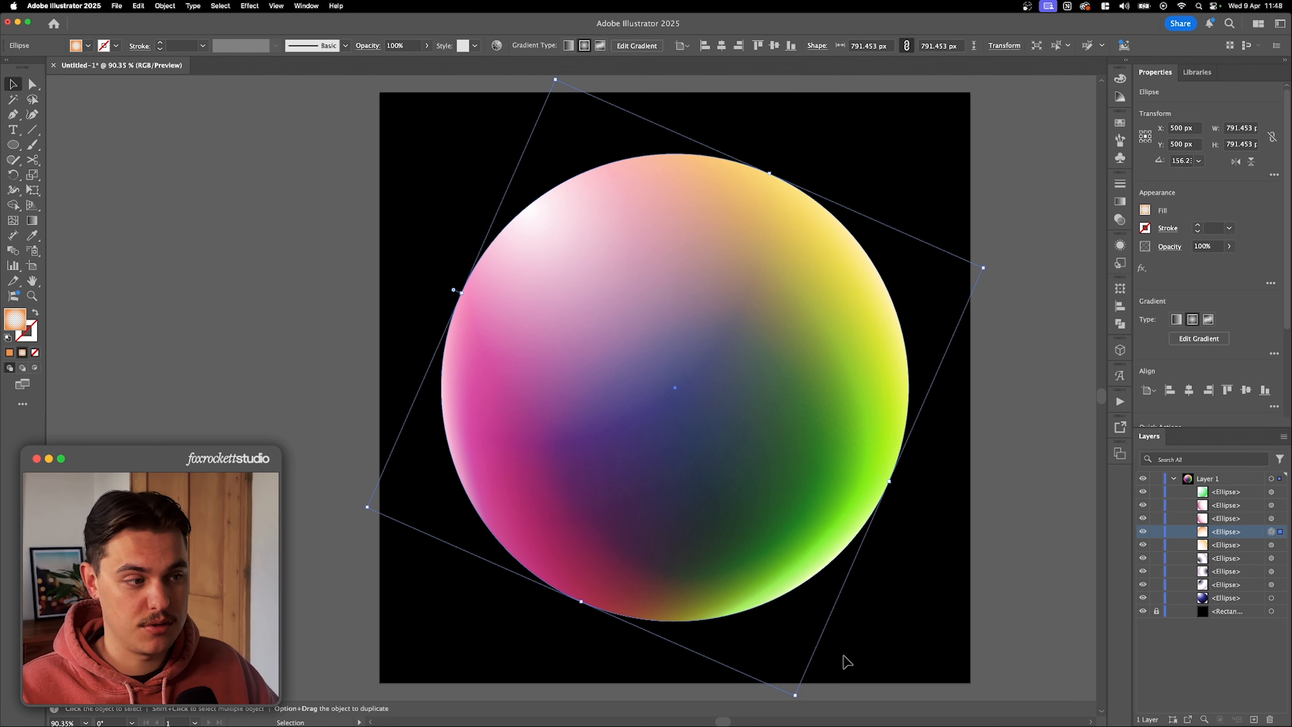
Hide the green, pink, orange and yellow ellipses and show them again to compare the sphere with and without colour
{"action": "left_click", "coordinate": [1223, 562]}
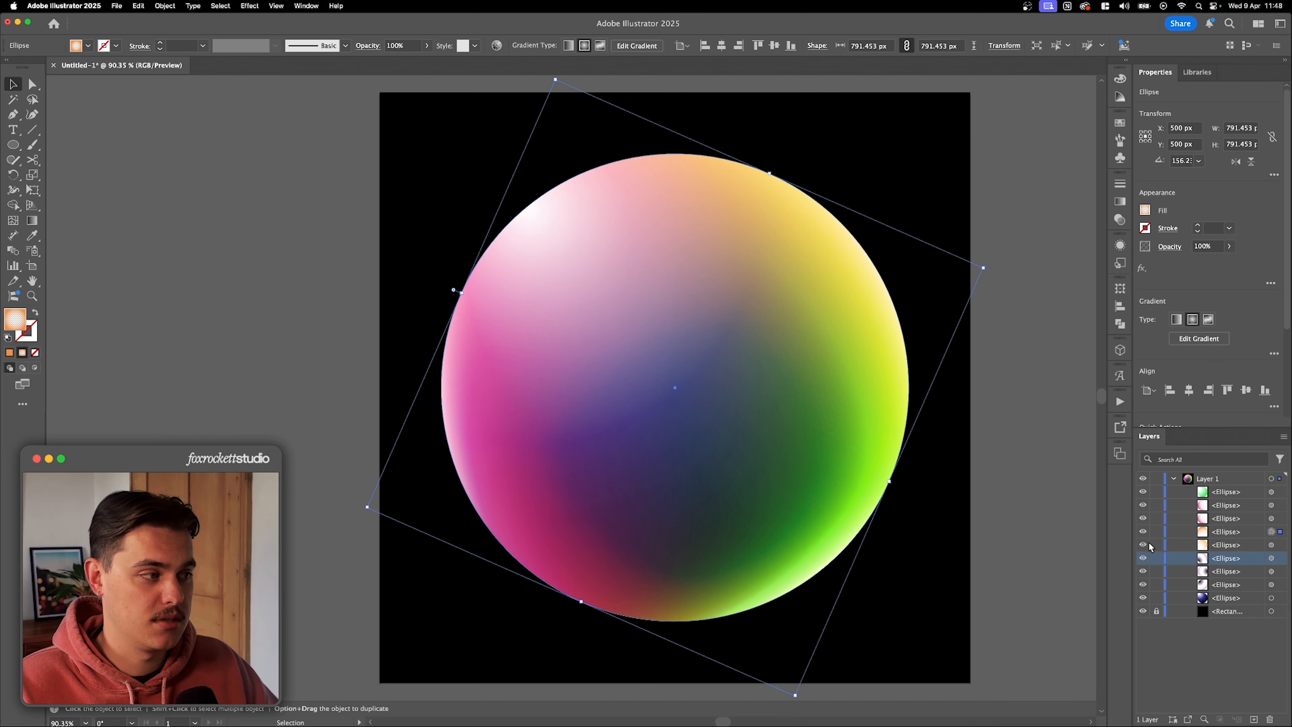
{"action": "left_click_drag", "start_coordinate": [1150, 546], "coordinate": [1143, 492]}
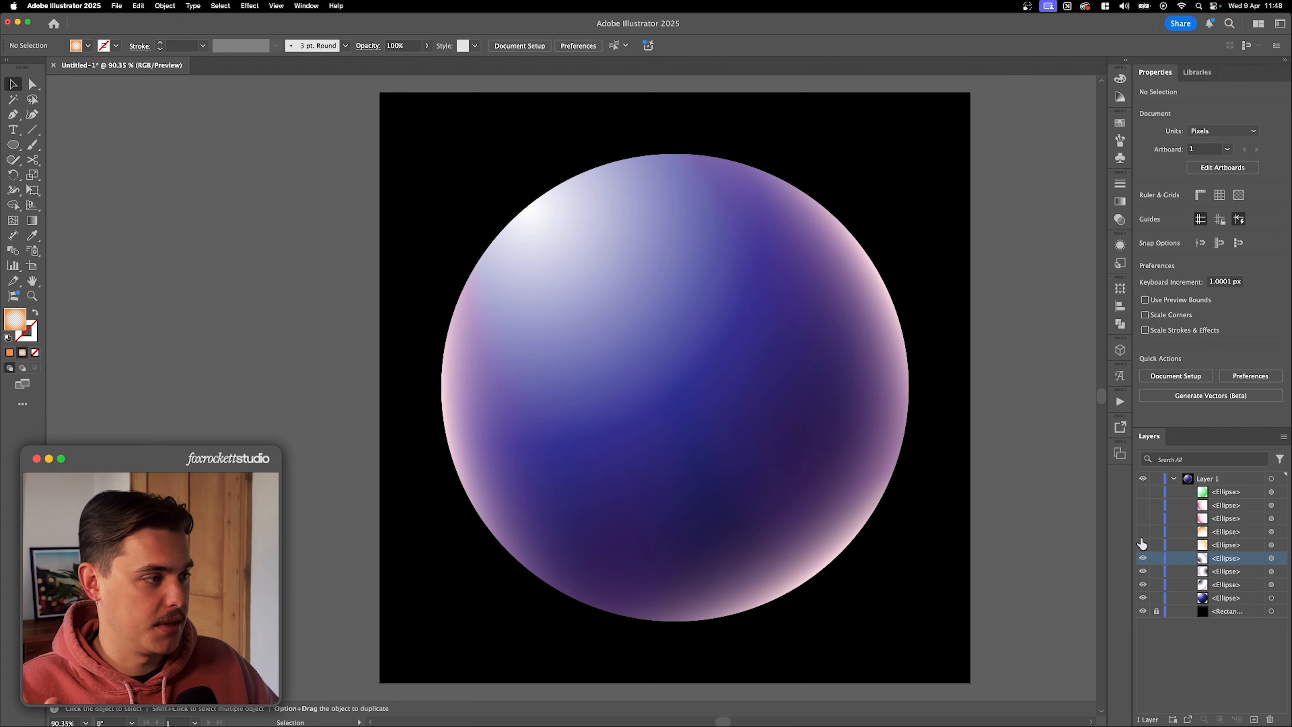
{"action": "left_click_drag", "start_coordinate": [1141, 543], "coordinate": [1143, 497]}
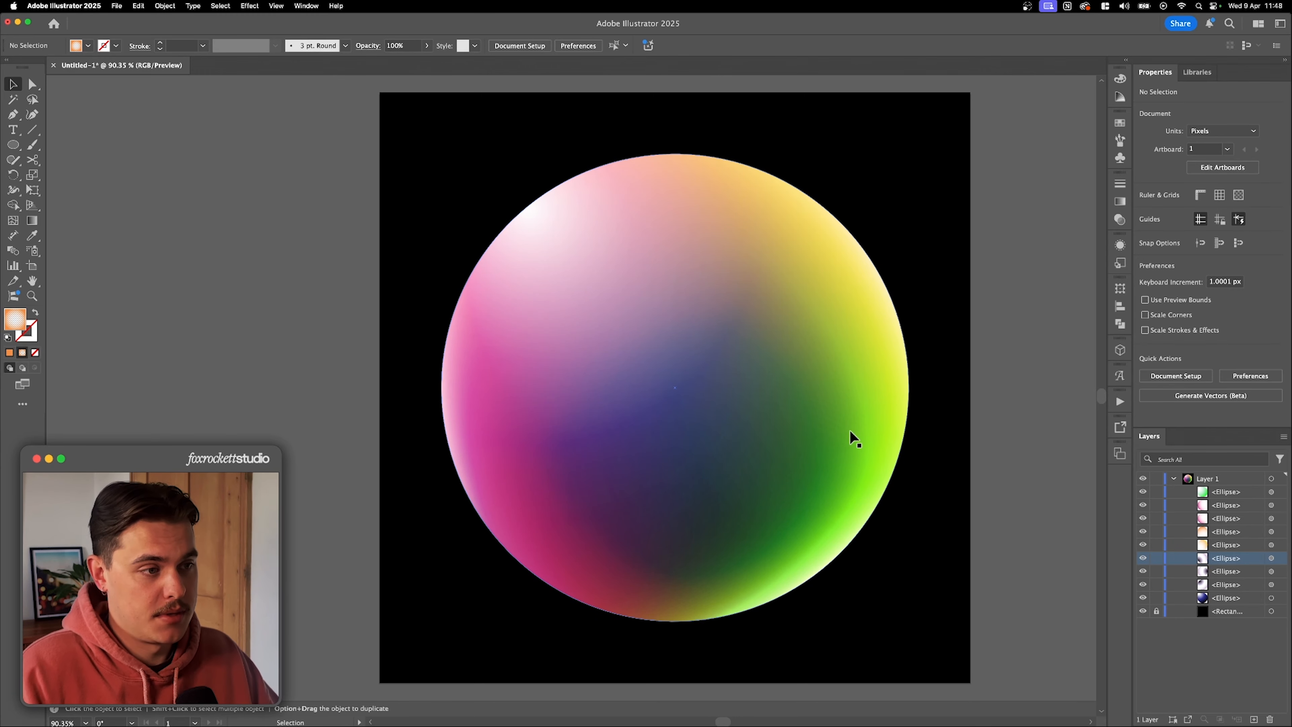
Duplicate the green ellipse in place in front and switch the copy's fill to a freeform gradient
{"action": "left_click", "coordinate": [1271, 492]}
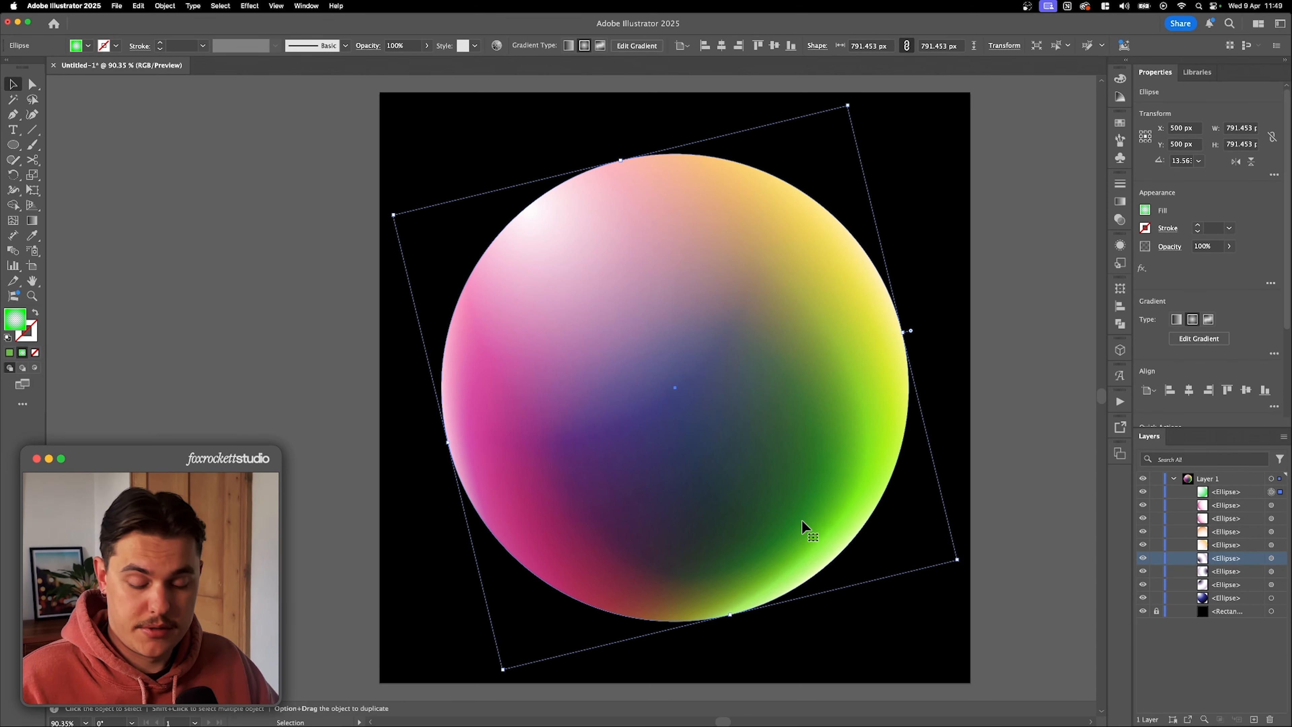
{"action": "key", "text": "a"}
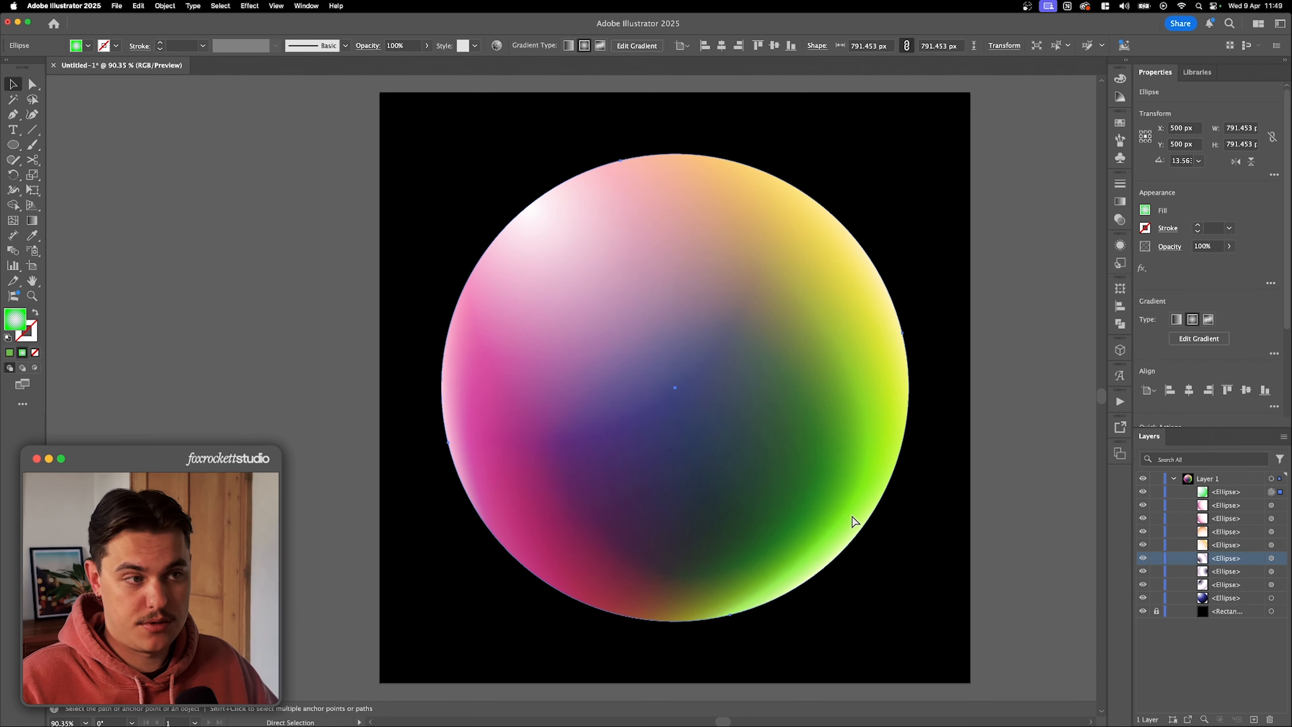
{"action": "key", "text": "v"}
{"action": "key", "text": "super+c"}
{"action": "key", "text": "super+f"}
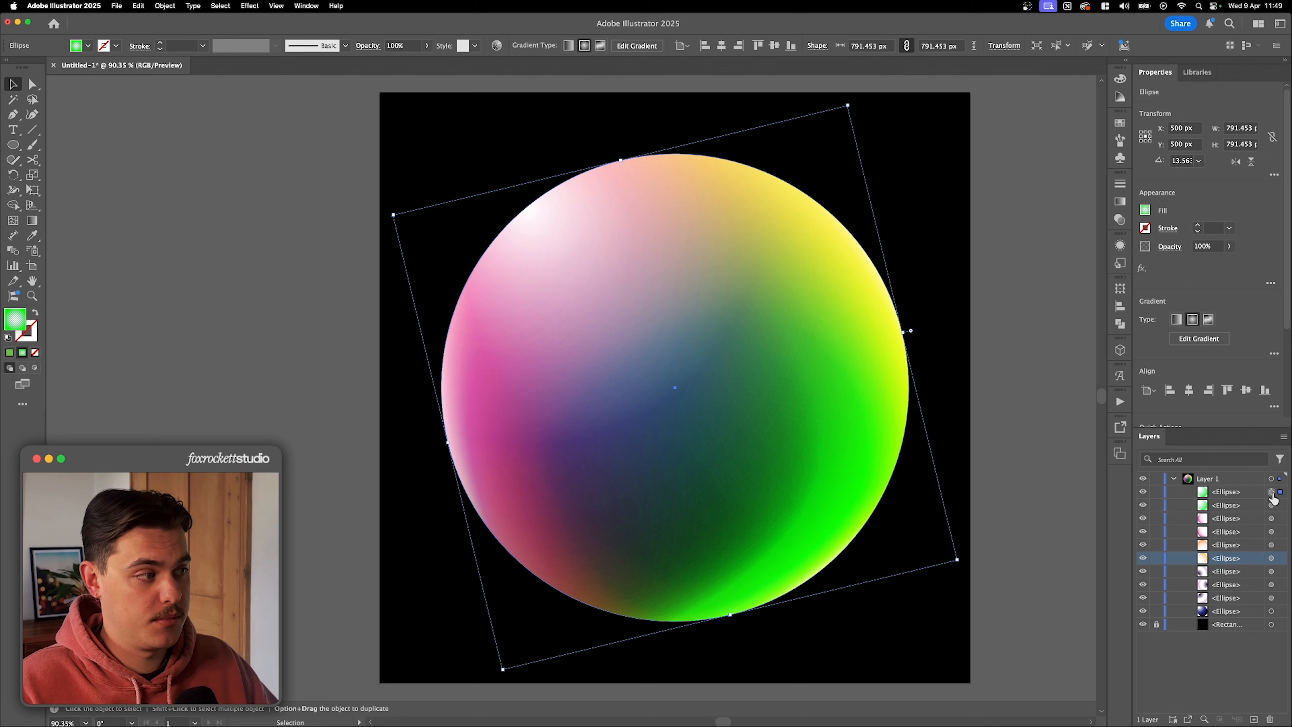
{"action": "left_click", "coordinate": [1145, 210]}
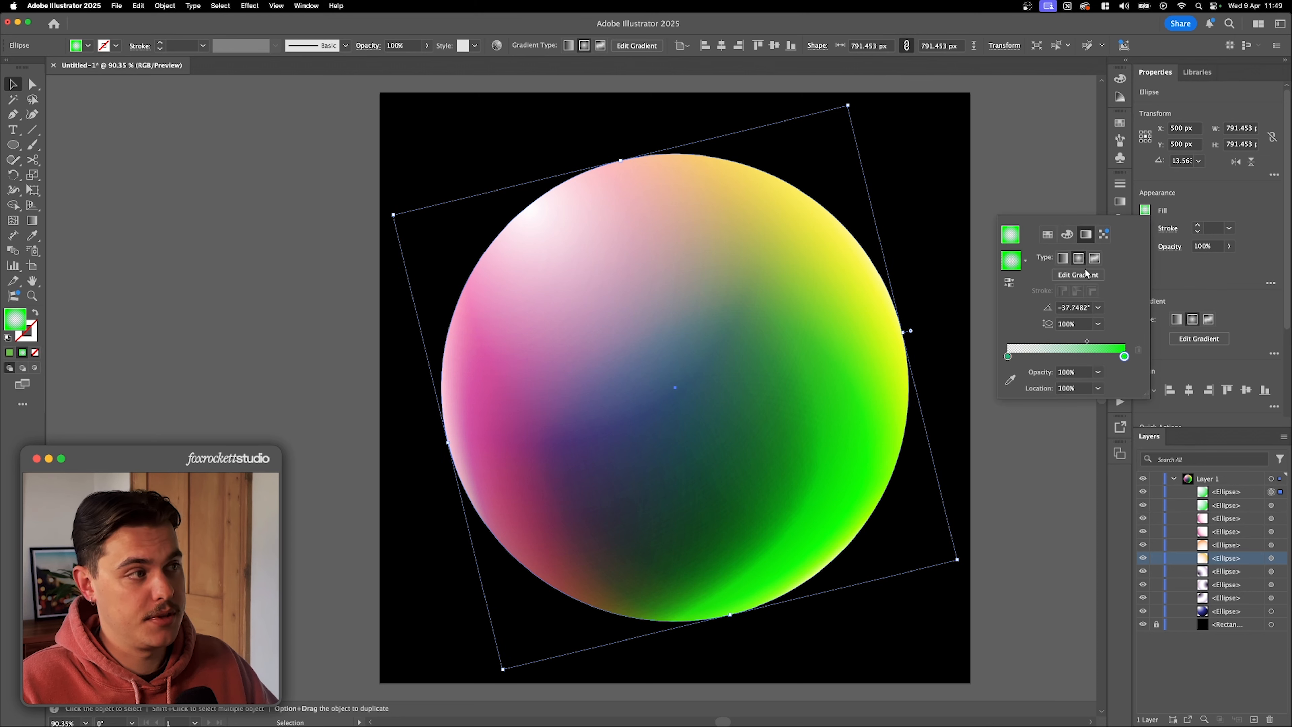
{"action": "left_click", "coordinate": [1094, 258]}
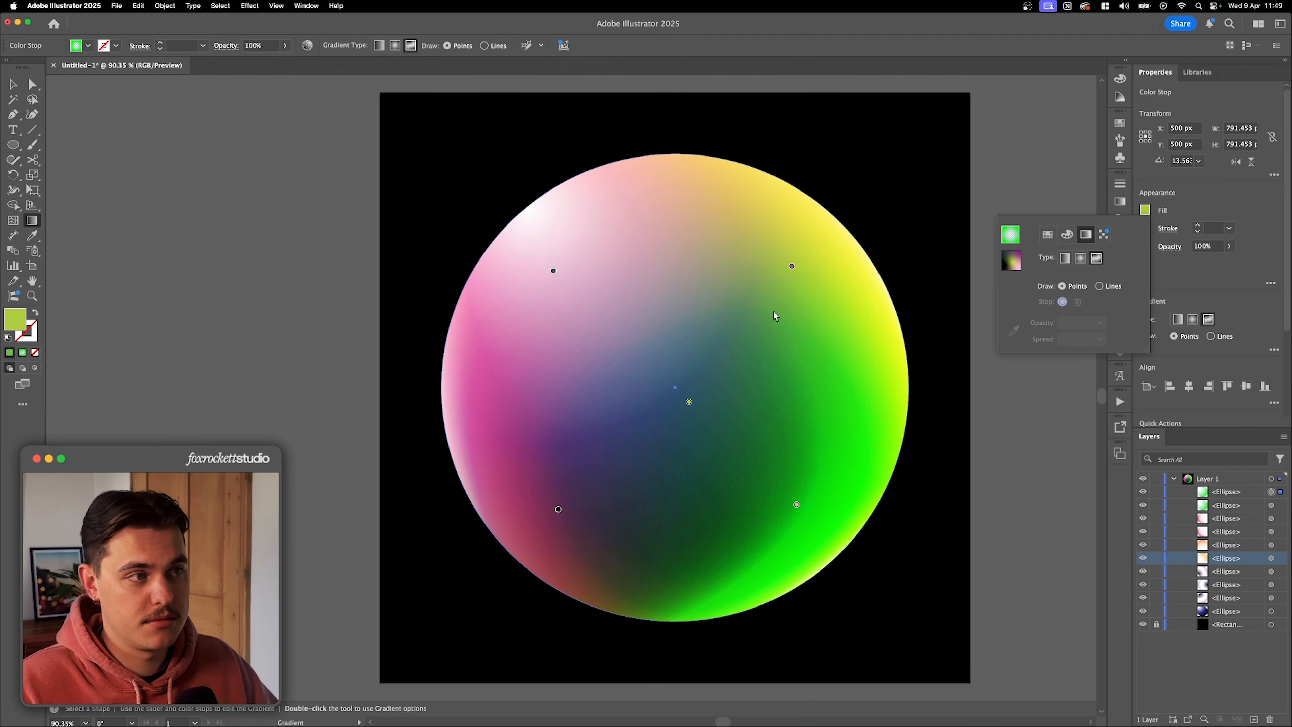
Reposition the freeform colour points: purple slightly inward, black just below the sphere's centre, and yellow-green towards its left side
{"action": "left_click_drag", "start_coordinate": [791, 268], "coordinate": [773, 269]}
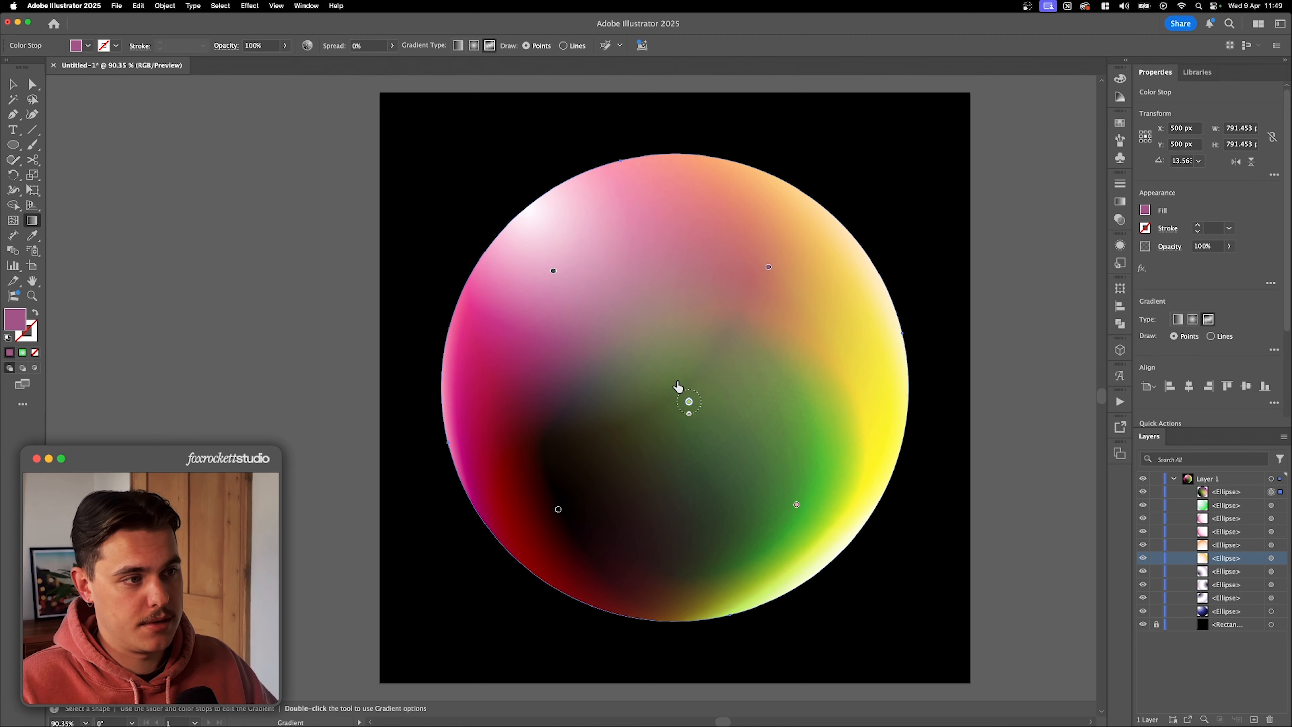
{"action": "left_click_drag", "start_coordinate": [689, 401], "coordinate": [662, 377]}
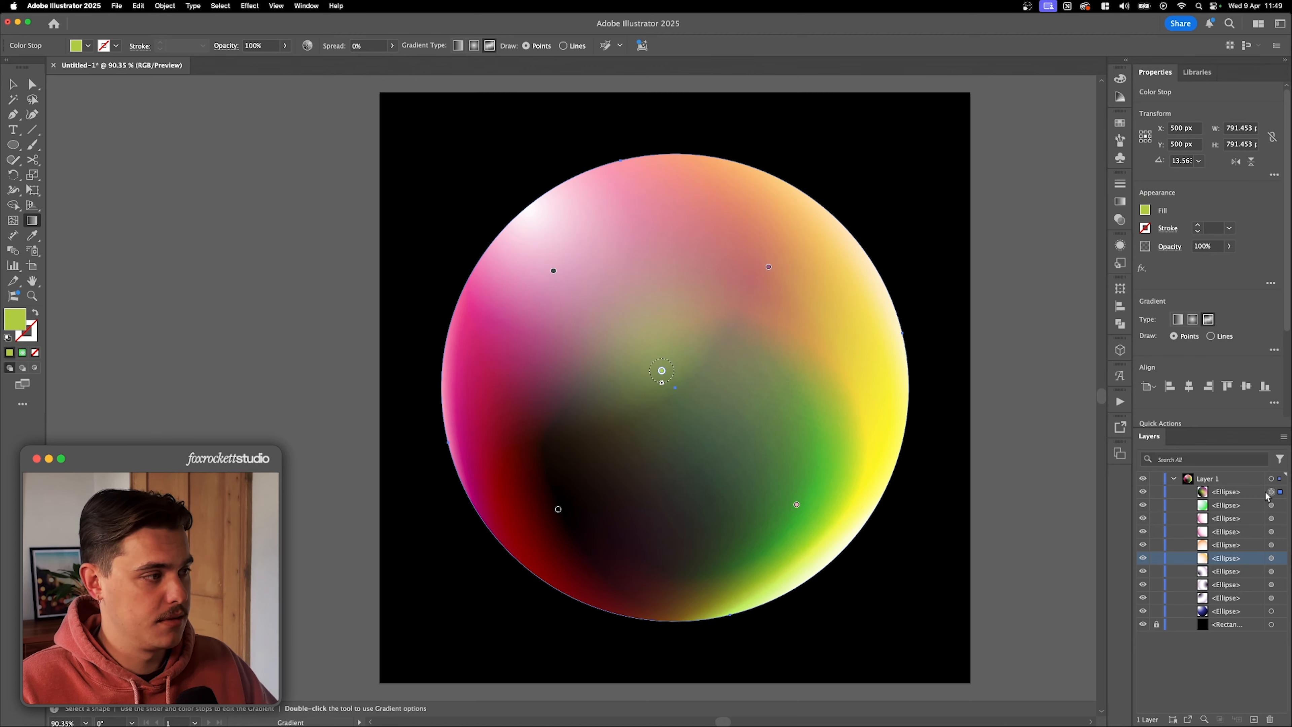
{"action": "left_click_drag", "start_coordinate": [558, 509], "coordinate": [650, 473]}
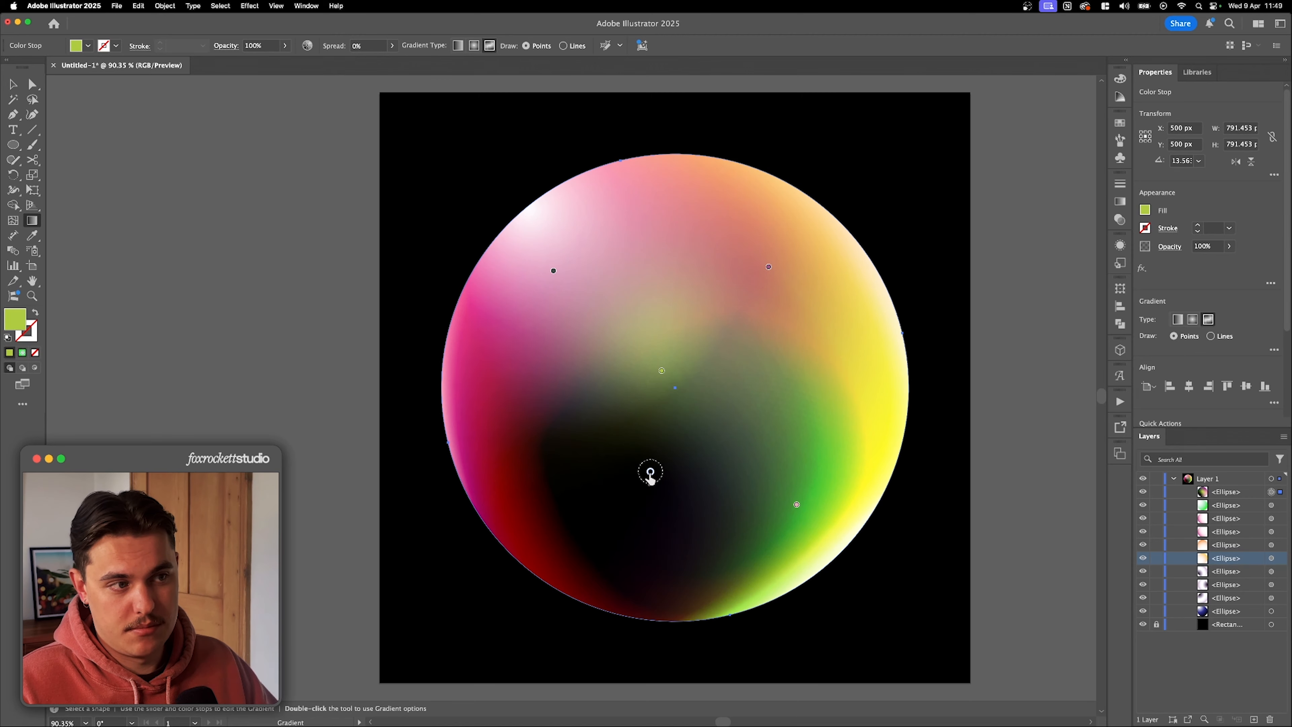
{"action": "left_click_drag", "start_coordinate": [661, 370], "coordinate": [542, 416]}
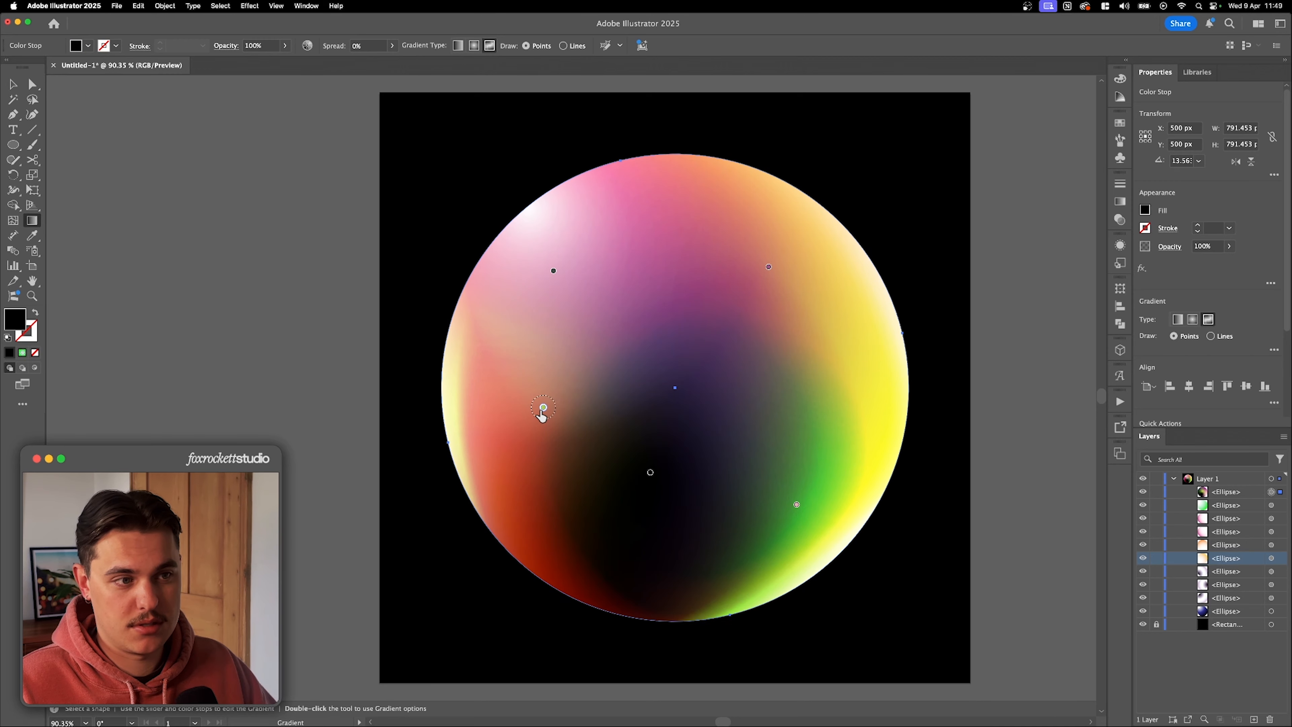
Recolour the left freeform point pure yellow and nudge it upward, then move the black point to the sphere's centre with 21% spread
{"action": "double_click", "coordinate": [543, 409]}
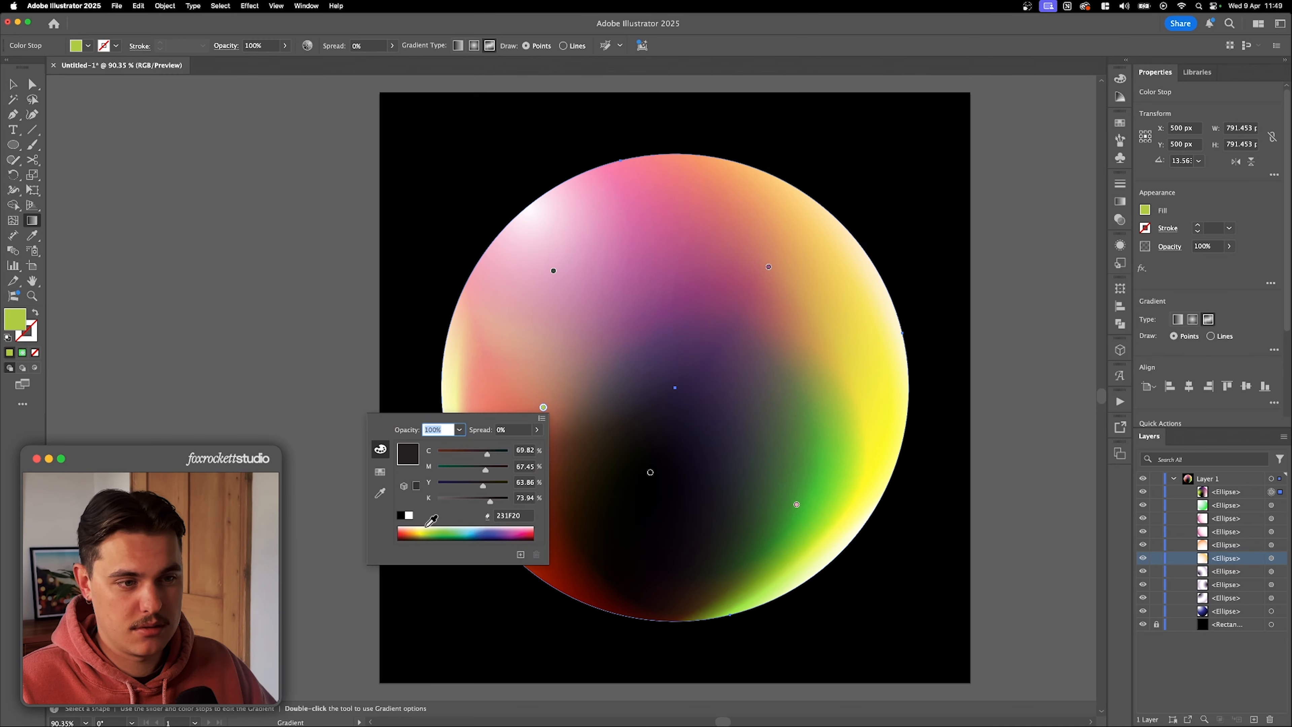
{"action": "left_click", "coordinate": [385, 469]}
{"action": "left_click", "coordinate": [424, 444]}
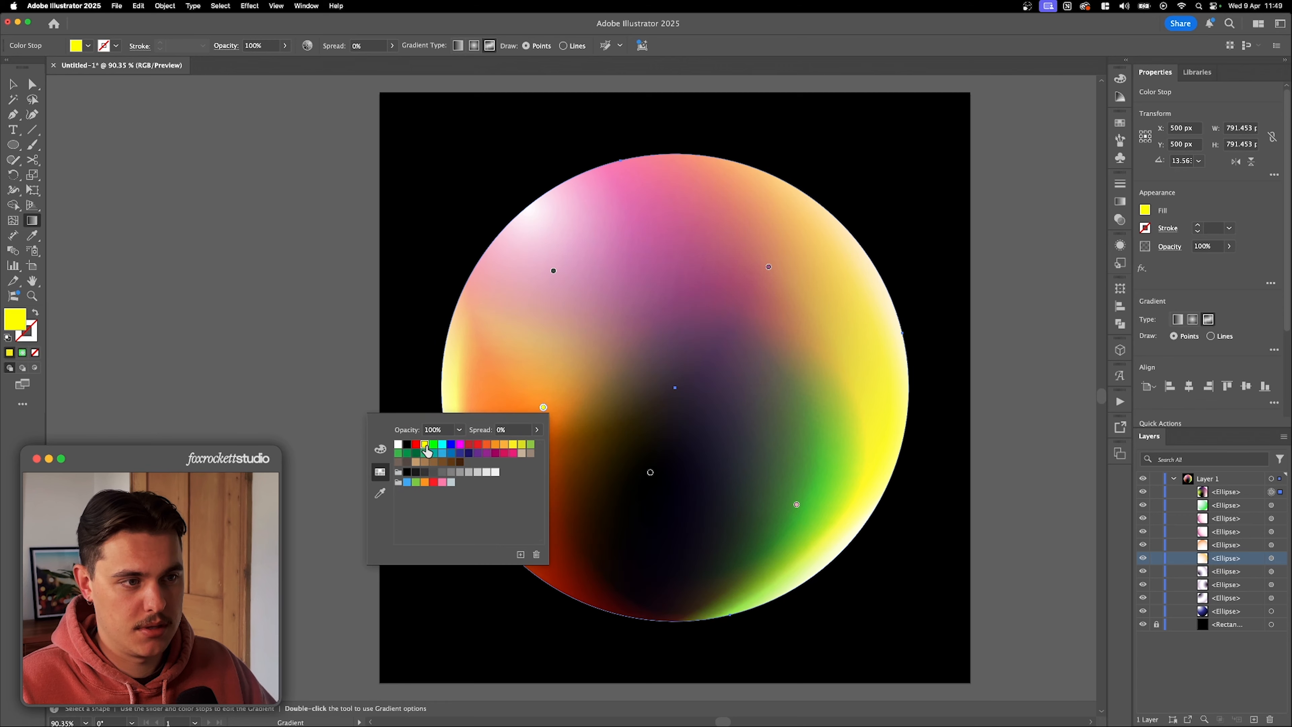
{"action": "left_click_drag", "start_coordinate": [544, 407], "coordinate": [547, 385]}
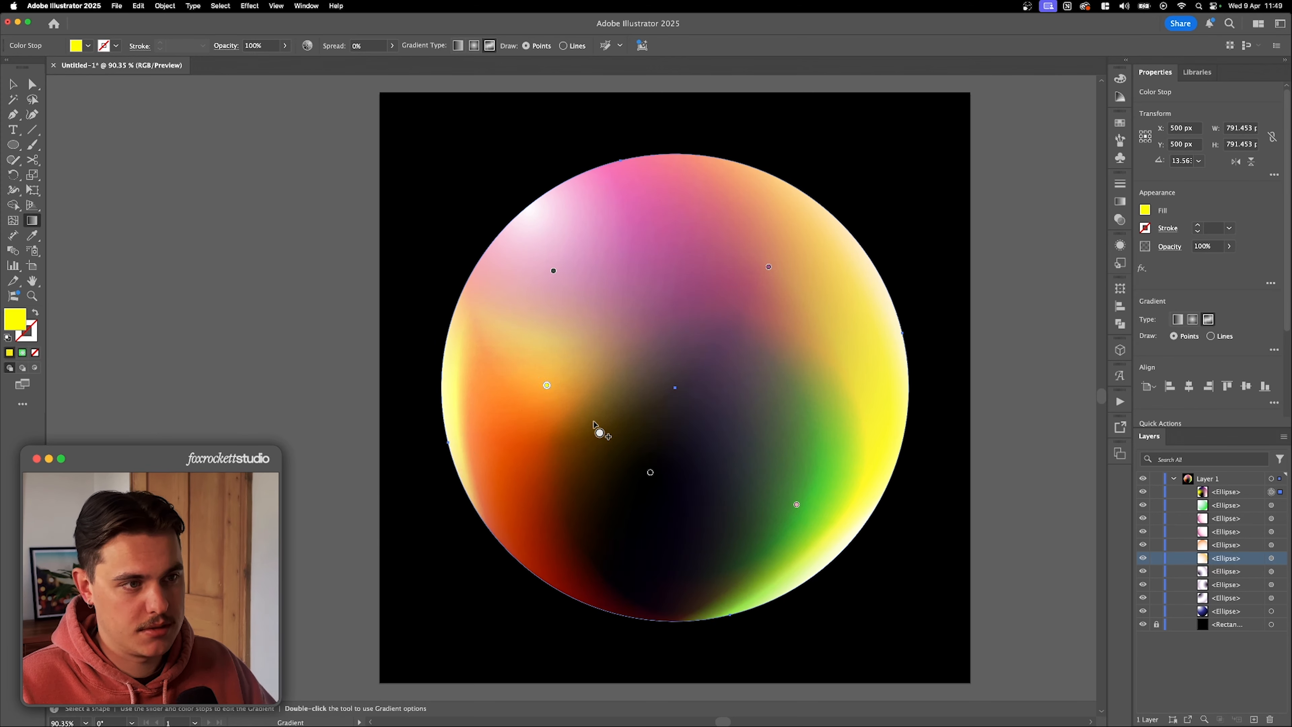
{"action": "left_click_drag", "start_coordinate": [650, 472], "coordinate": [679, 395]}
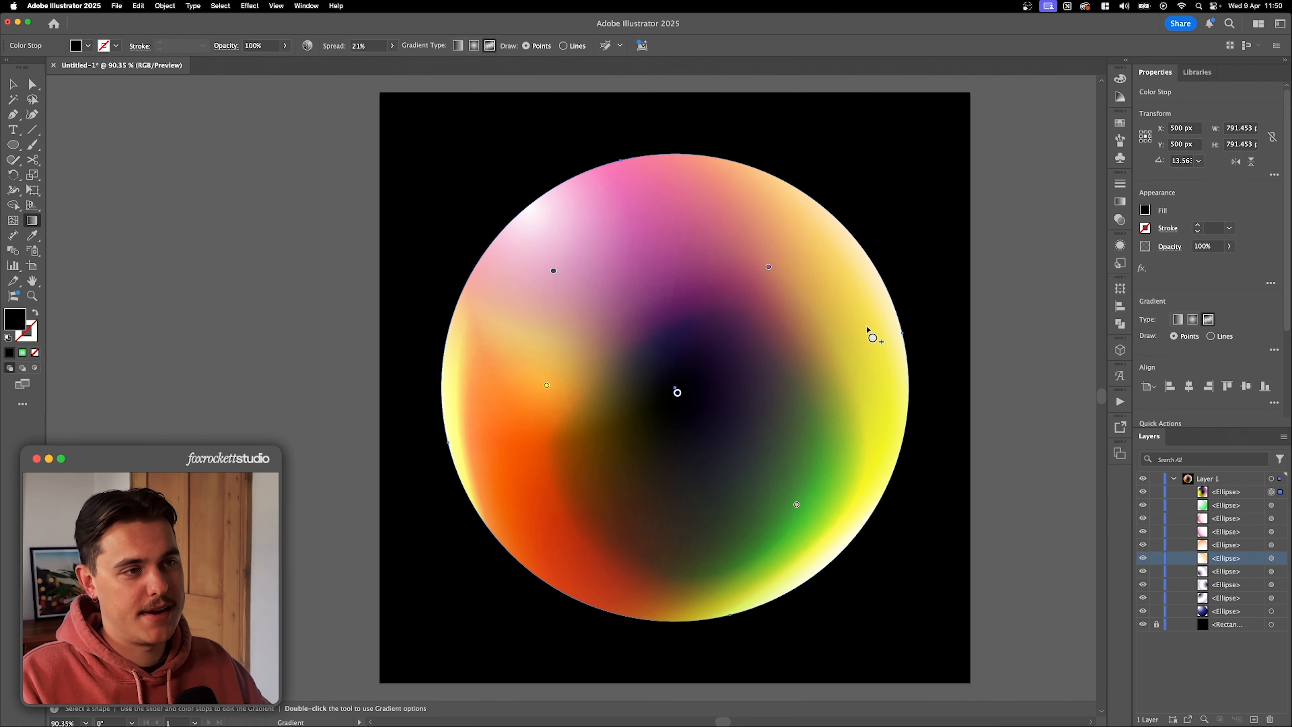
Select the white highlight ellipse directly above the base and toggle its visibility to check its effect on the sphere
{"action": "left_click", "coordinate": [1269, 598]}
{"action": "left_click", "coordinate": [1270, 599]}
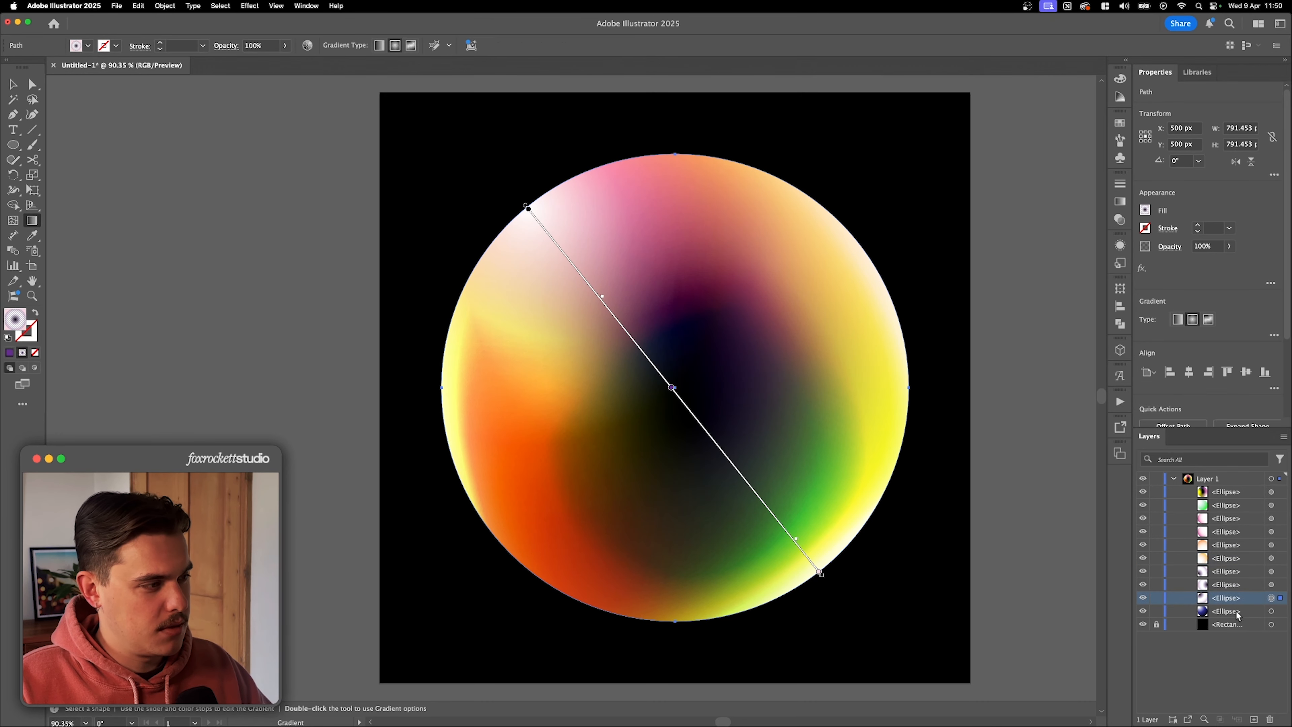
{"action": "left_click", "coordinate": [1144, 599]}
{"action": "left_click", "coordinate": [1144, 598]}
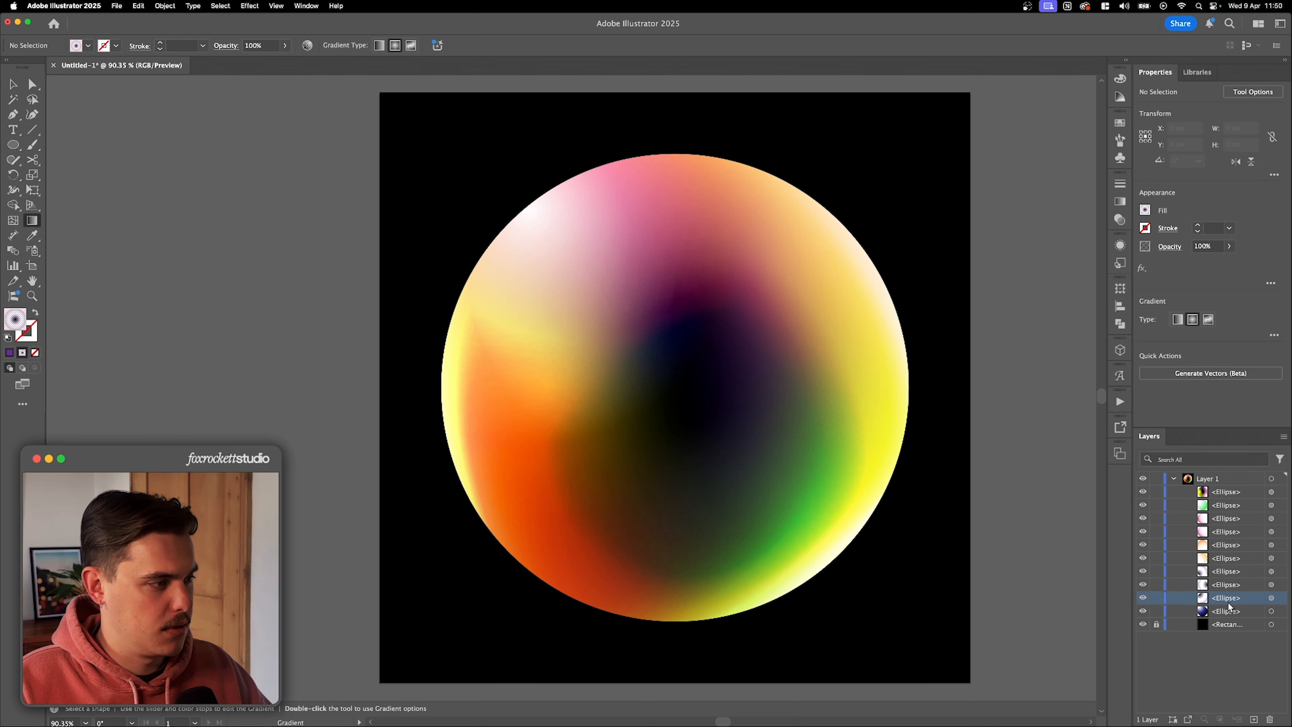
Set the white-to-blue gradient midpoint of the dark blue base ellipse to about 38.5%, and select the top freeform-gradient ellipse
{"action": "left_click", "coordinate": [1261, 614]}
{"action": "left_click", "coordinate": [1271, 613]}
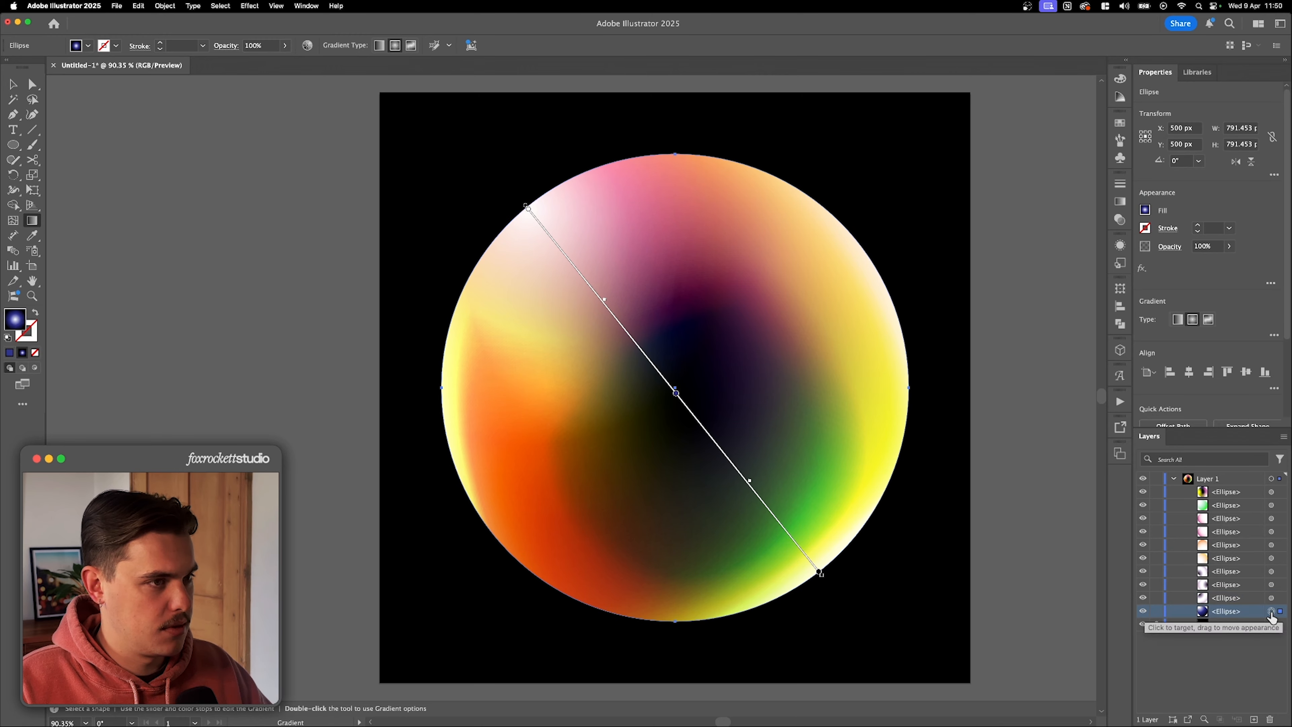
{"action": "left_click", "coordinate": [1146, 212]}
{"action": "mouse_move", "coordinate": [1037, 327]}
{"action": "left_mouse_down"}
{"action": "mouse_move", "coordinate": [1020, 329]}
{"action": "mouse_move", "coordinate": [1042, 331]}
{"action": "mouse_move", "coordinate": [1032, 330]}
{"action": "left_mouse_up"}
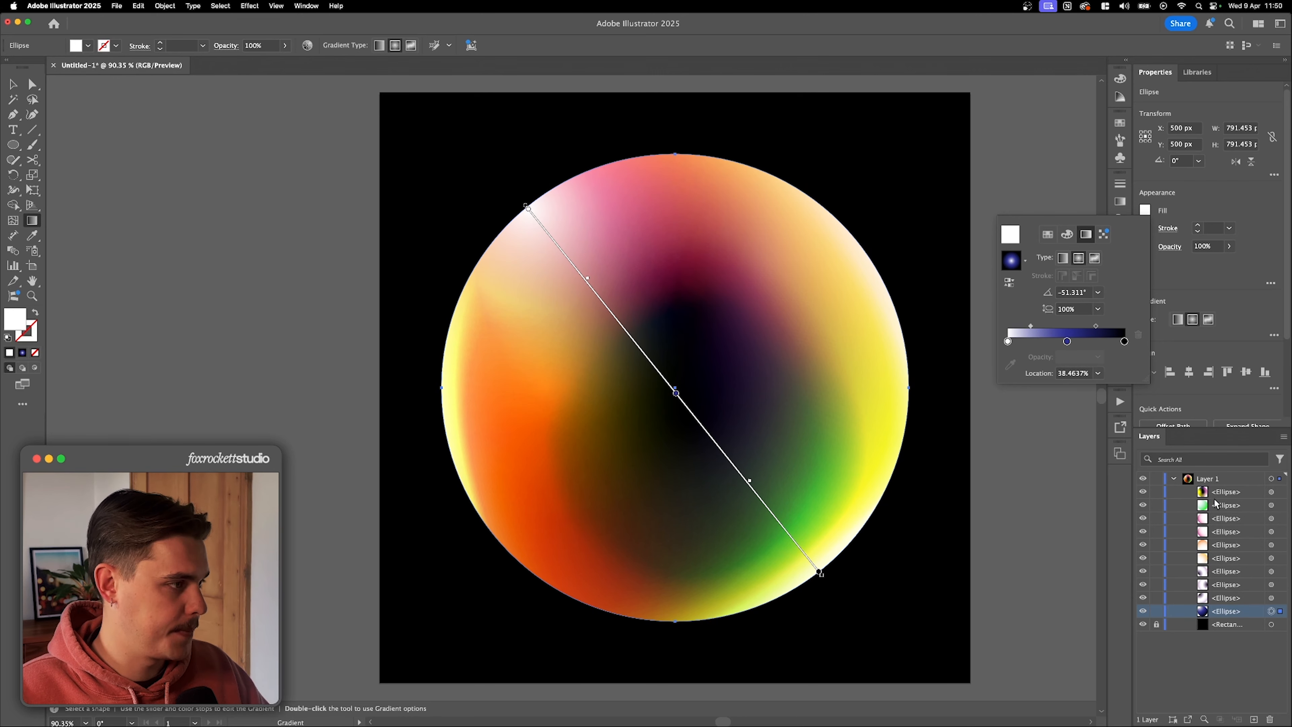
{"action": "key", "text": "Escape"}
{"action": "left_click", "coordinate": [1271, 493]}
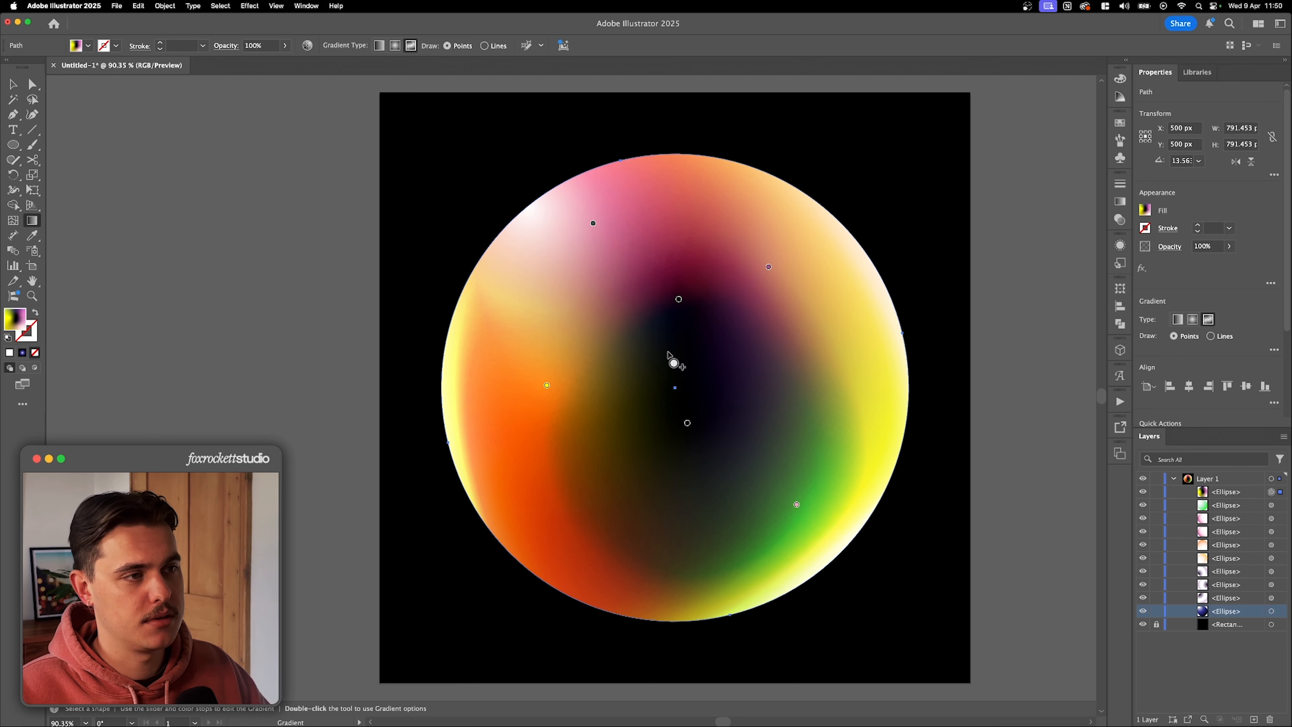
Delete the upper-left freeform colour point, shift the two upper points towards the upper right, and nudge the lower-right point upward
{"action": "left_click_drag", "start_coordinate": [593, 224], "coordinate": [591, 259]}
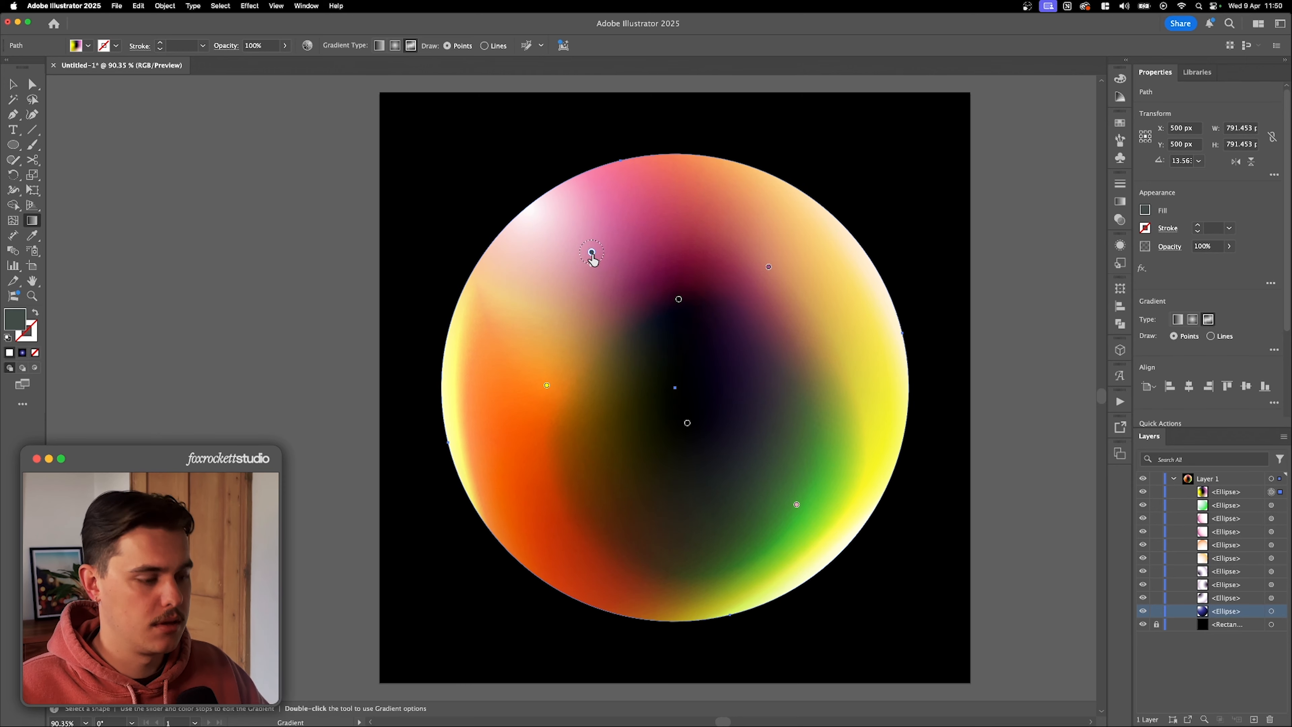
{"action": "key", "text": "Delete"}
{"action": "left_click_drag", "start_coordinate": [679, 299], "coordinate": [799, 278]}
{"action": "left_click_drag", "start_coordinate": [796, 506], "coordinate": [797, 496]}
Recolour the lower-right freeform point cyan and move it slightly further up
{"action": "double_click", "coordinate": [797, 494]}
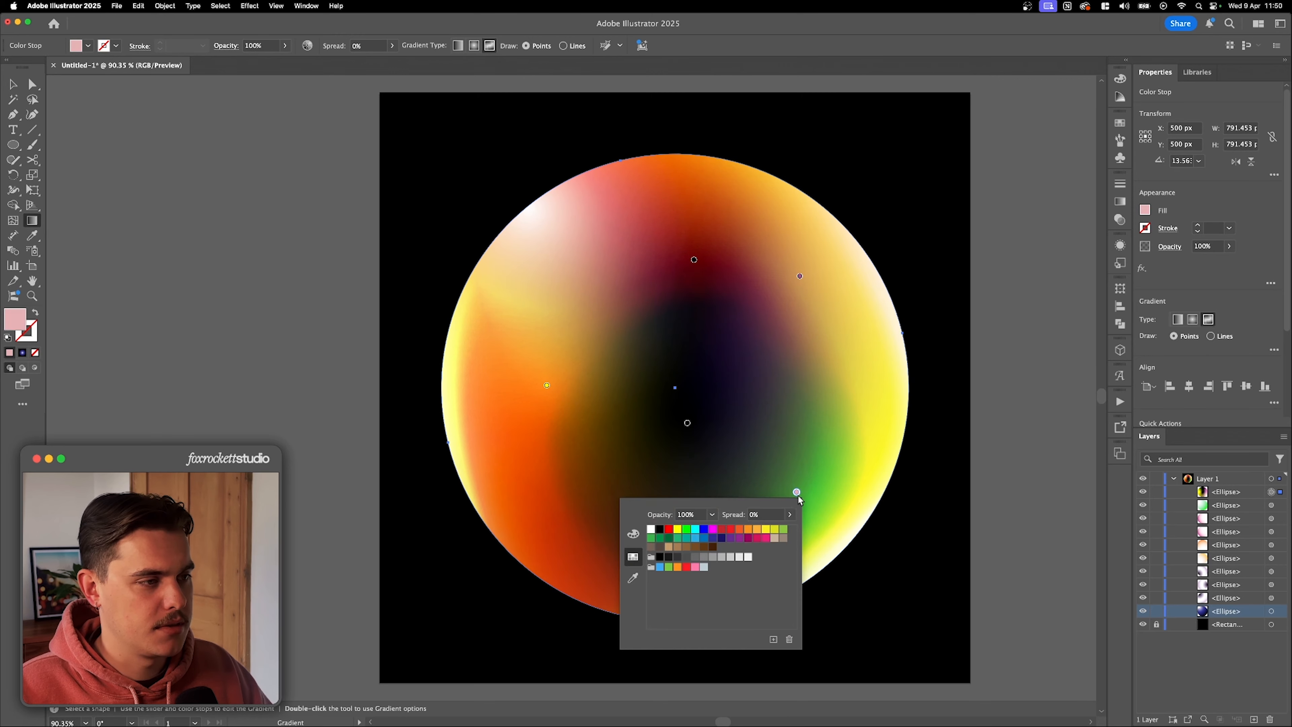
{"action": "left_click", "coordinate": [696, 531]}
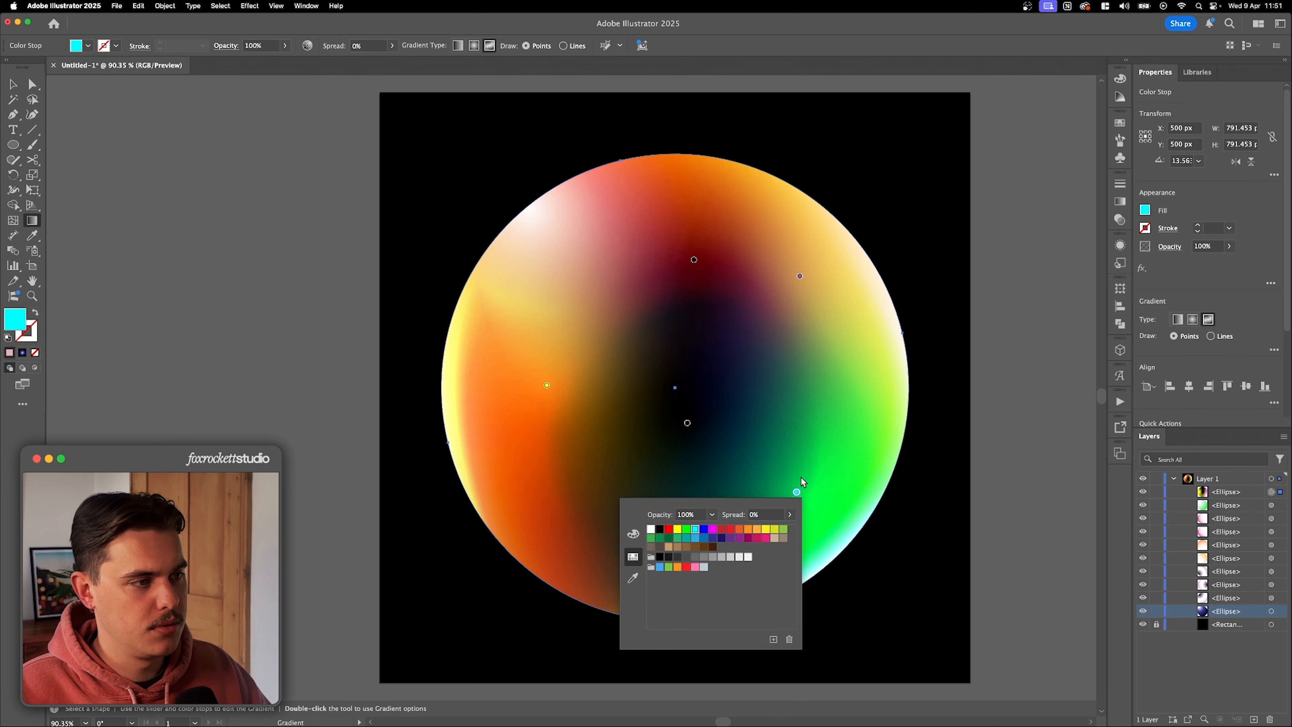
{"action": "left_click", "coordinate": [796, 493]}
{"action": "left_click_drag", "start_coordinate": [796, 494], "coordinate": [794, 482]}
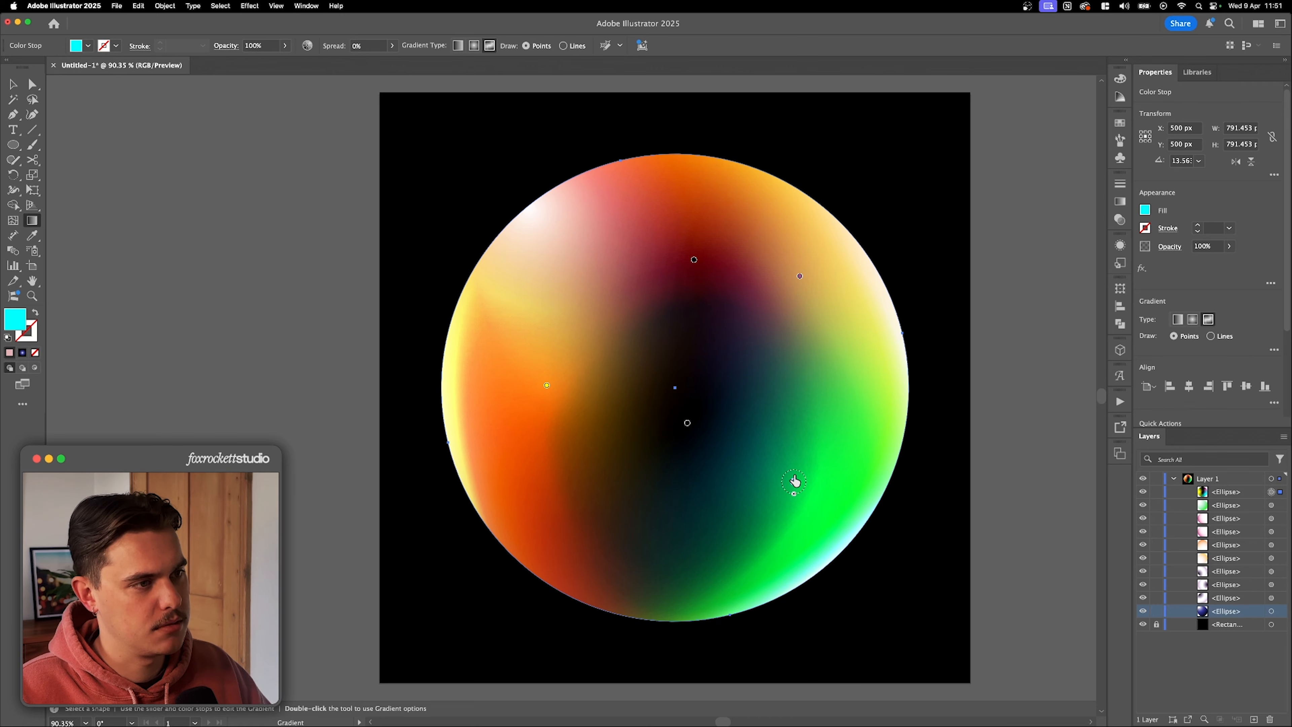
Move the yellow freeform point further towards the left rim and the 21% spread black point to the sphere's centre
{"action": "left_click_drag", "start_coordinate": [687, 423], "coordinate": [677, 426]}
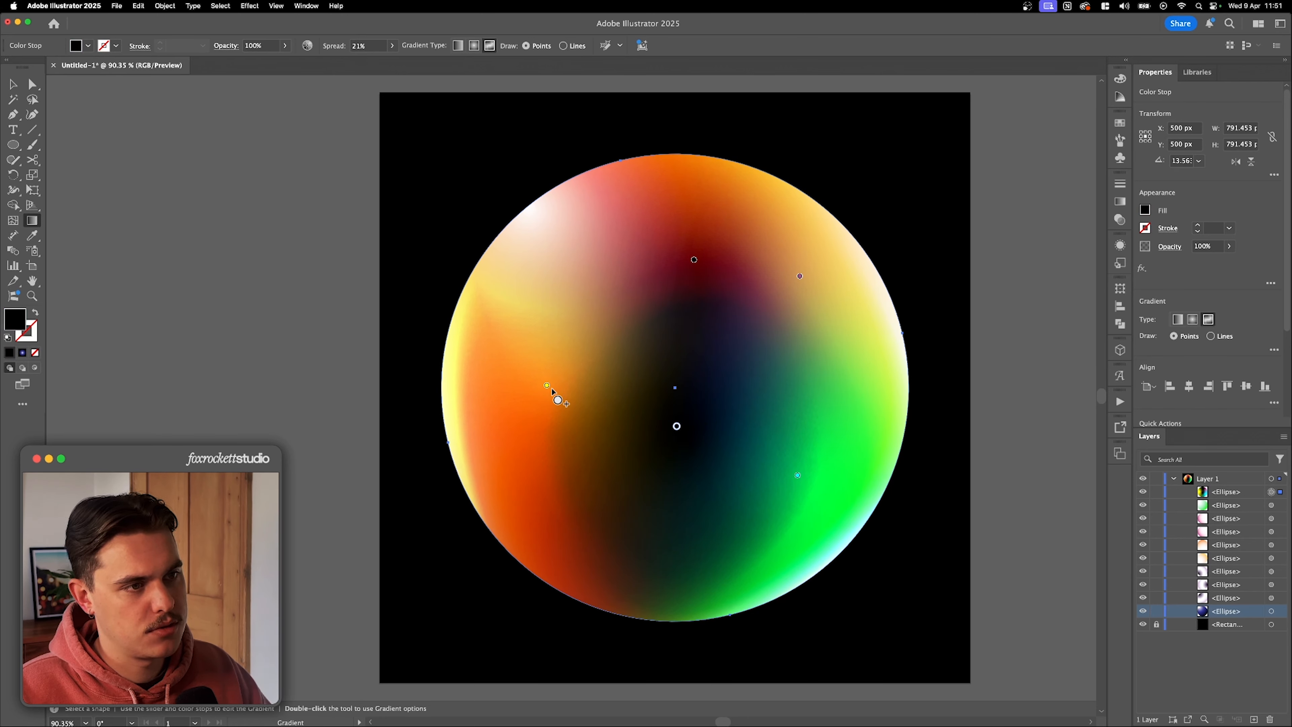
{"action": "left_click_drag", "start_coordinate": [548, 386], "coordinate": [511, 372]}
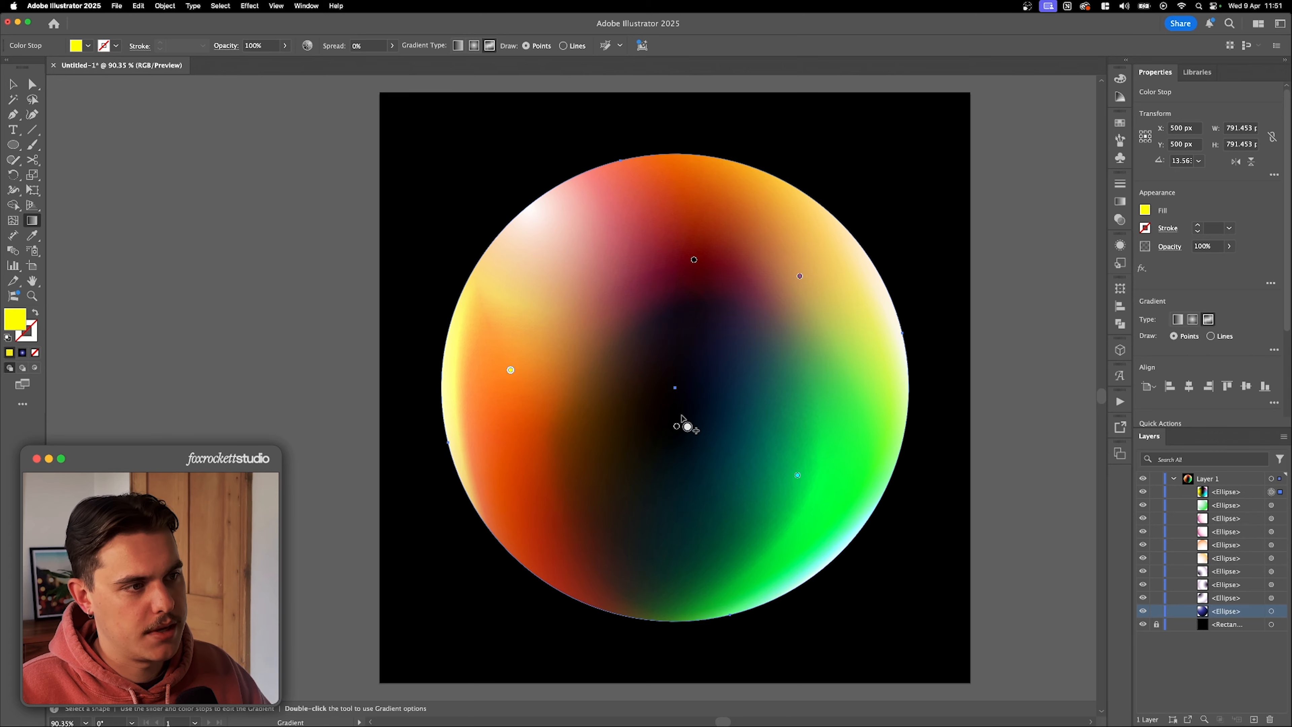
{"action": "left_click_drag", "start_coordinate": [672, 425], "coordinate": [673, 386]}
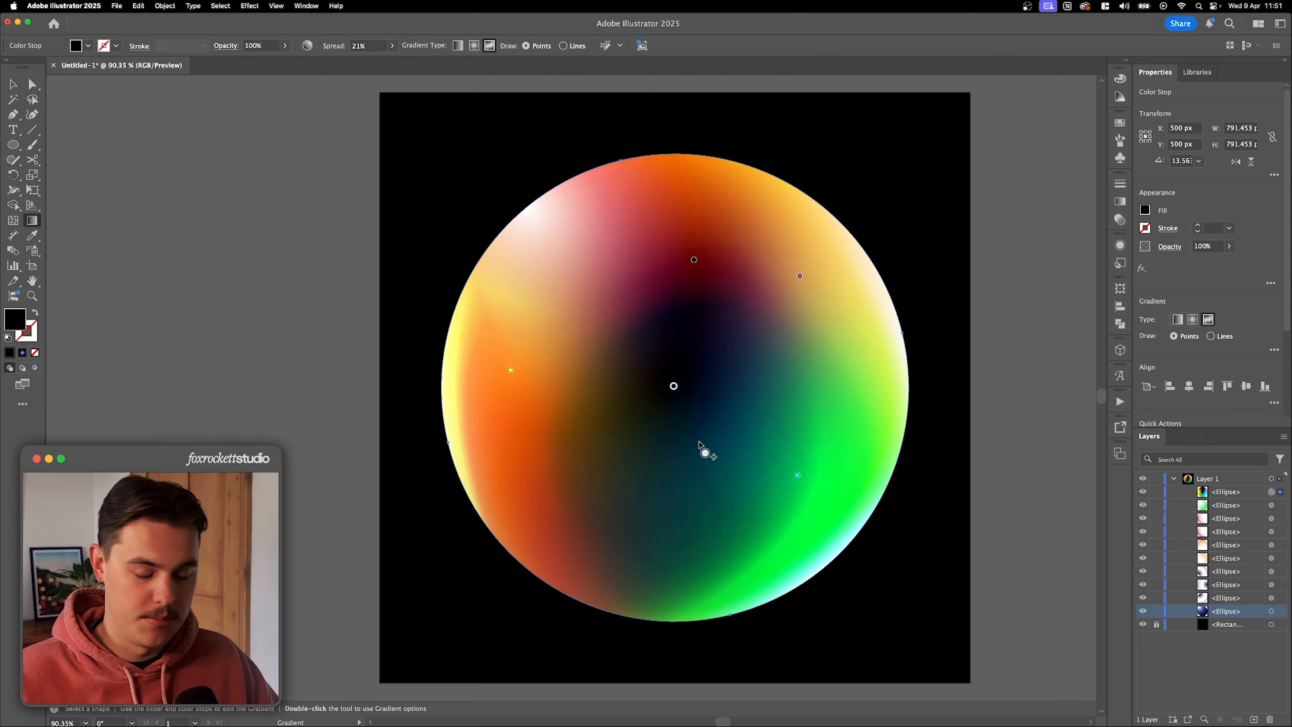
Inspect the green area up close, then reopen the ellipse's gradient editing and recolour the upper-right purple point magenta
{"action": "key", "text": "super+space"}
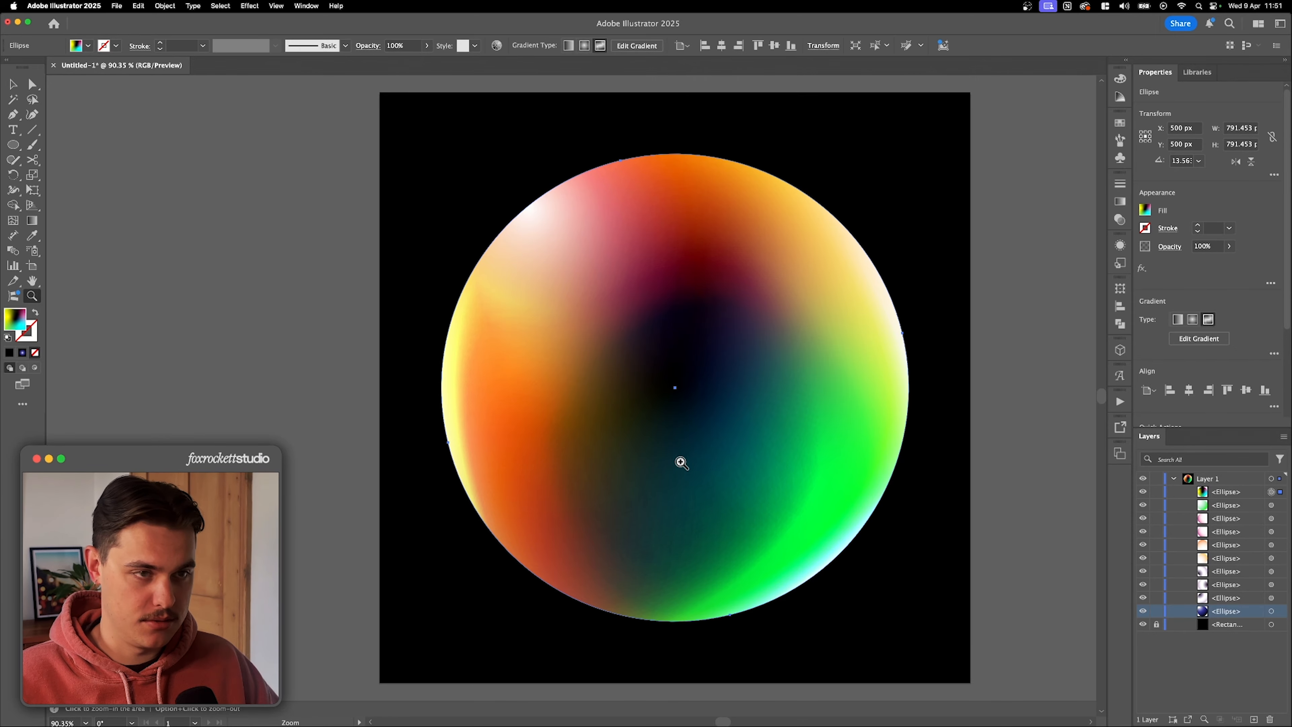
{"action": "left_click_drag", "start_coordinate": [774, 511], "coordinate": [977, 519]}
{"action": "left_click_drag", "start_coordinate": [759, 474], "coordinate": [778, 462]}
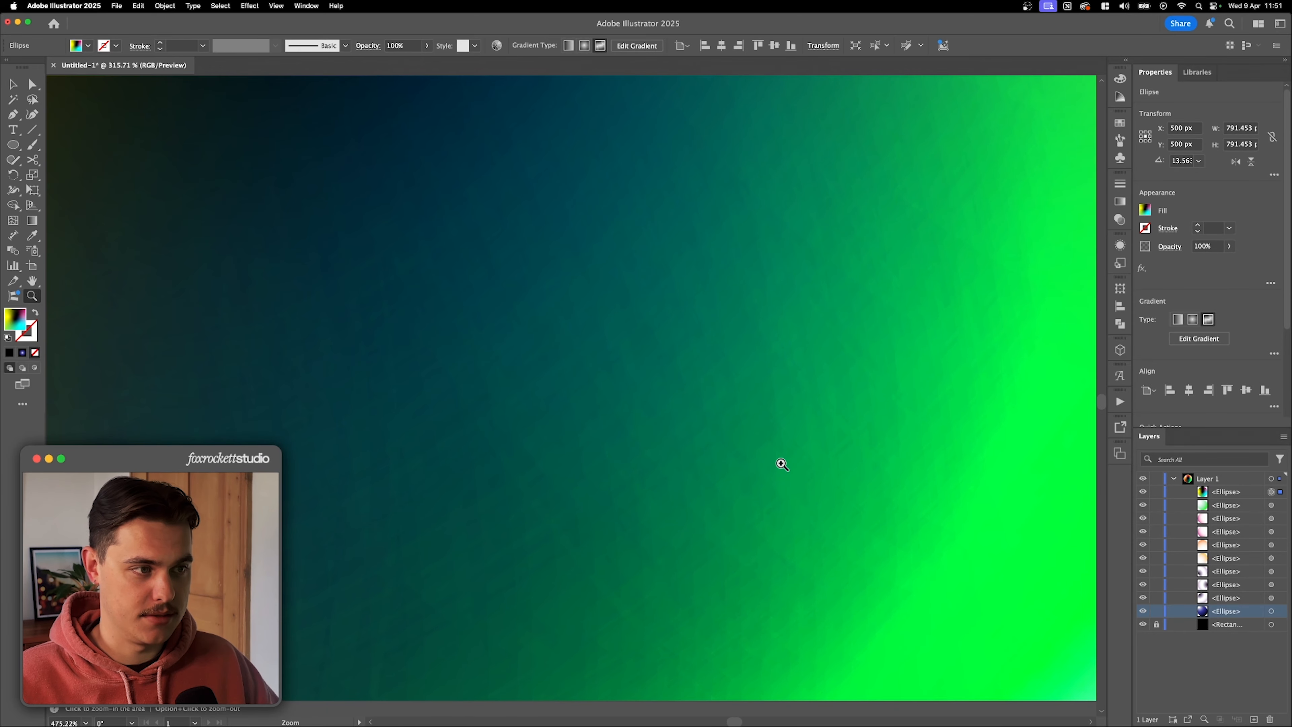
{"action": "left_click_drag", "start_coordinate": [707, 427], "coordinate": [649, 476]}
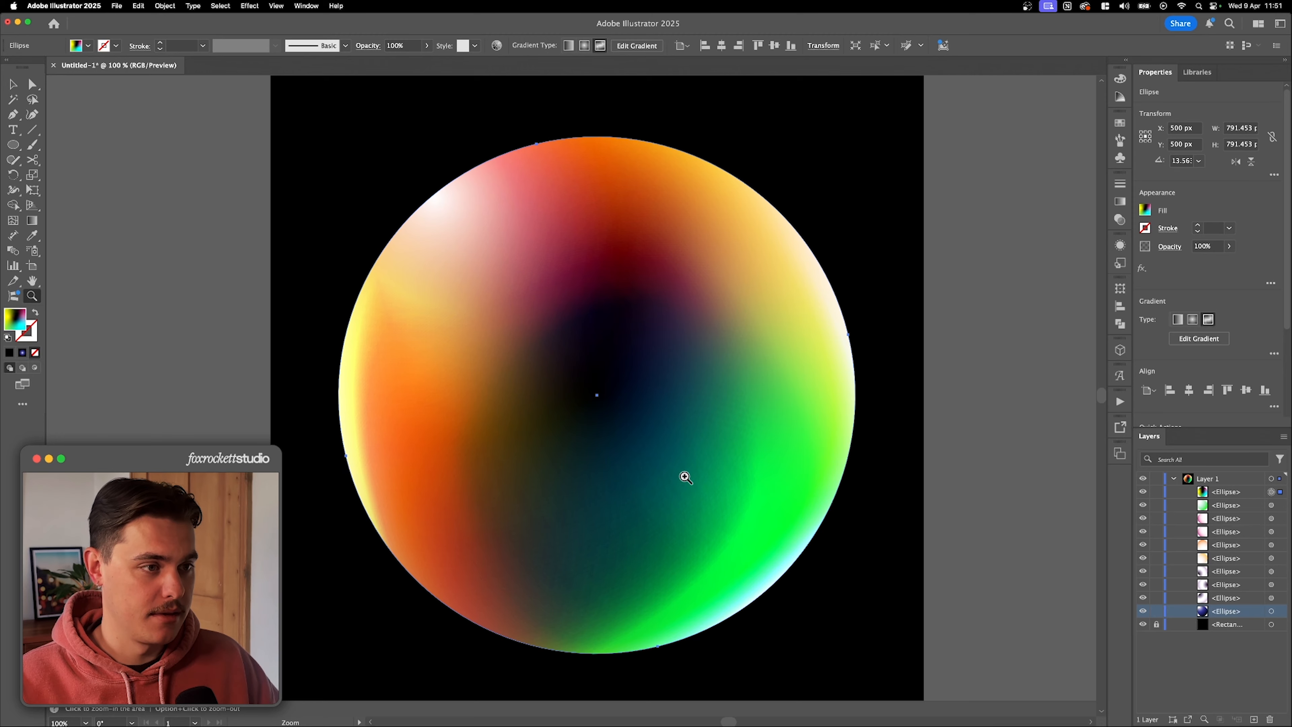
{"action": "key", "text": "v"}
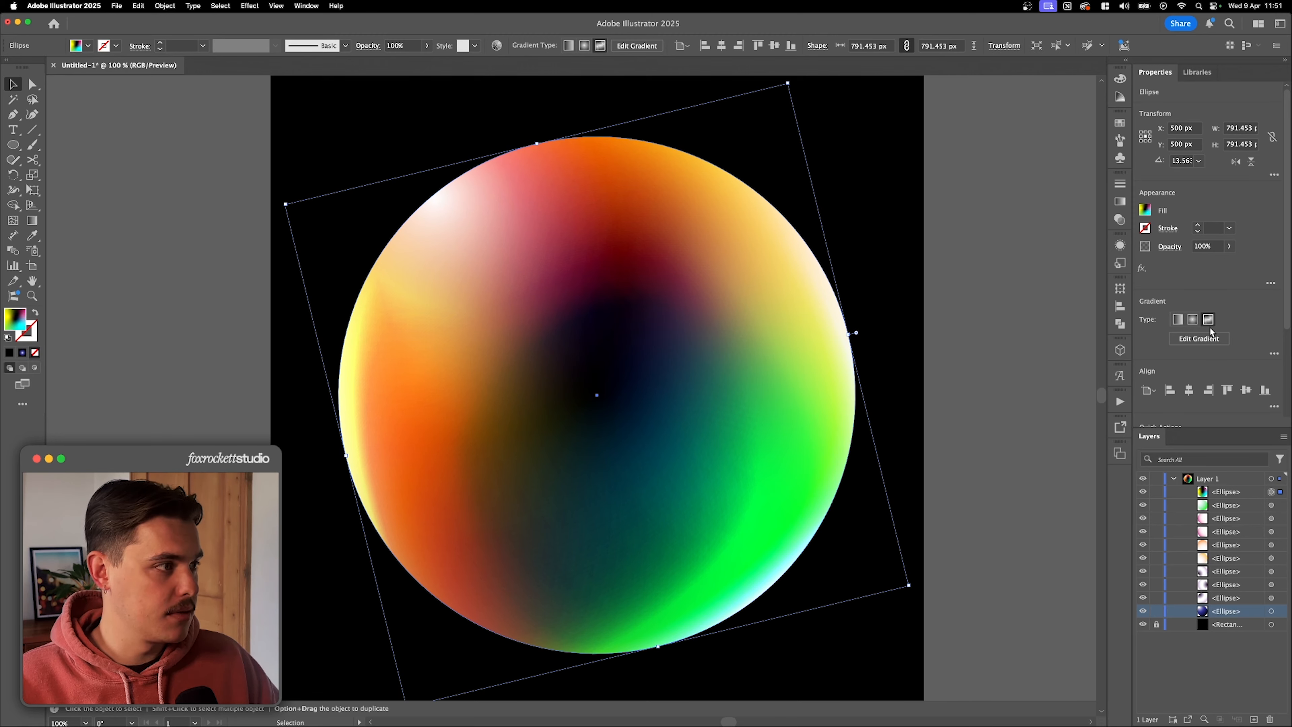
{"action": "left_click", "coordinate": [1198, 339]}
{"action": "left_click", "coordinate": [735, 272]}
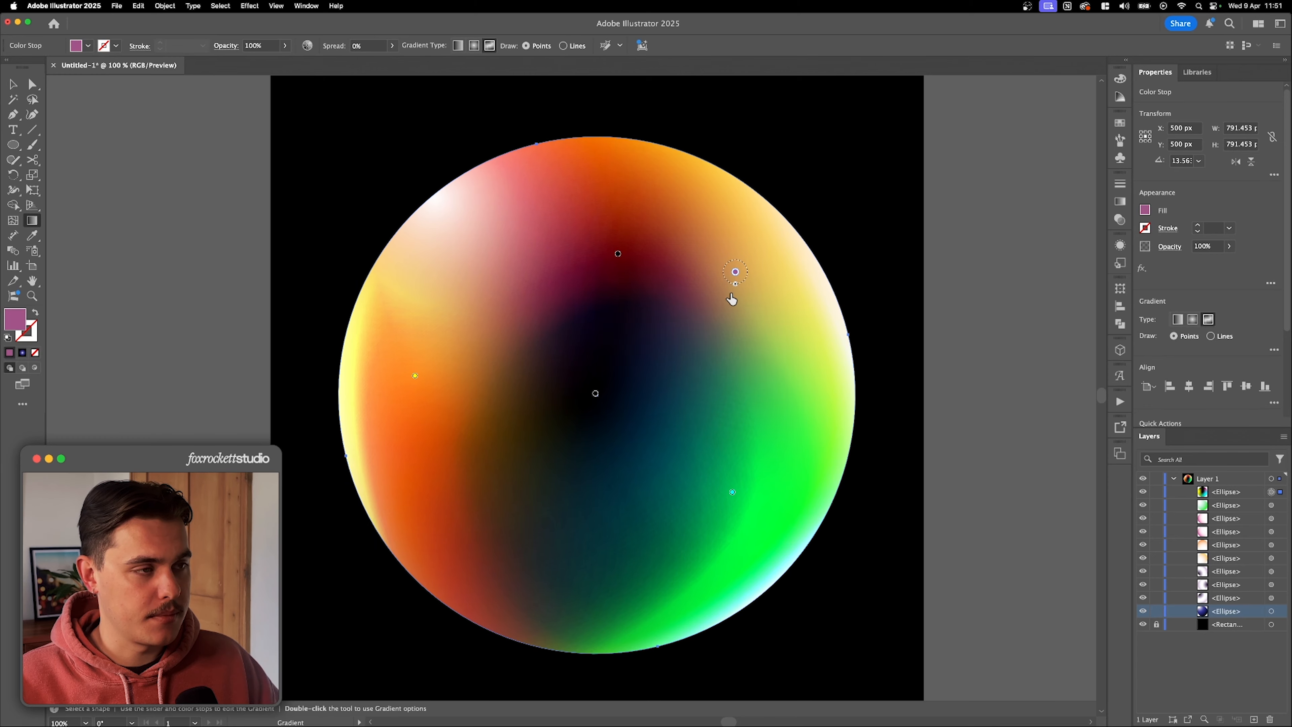
{"action": "left_click_drag", "start_coordinate": [735, 271], "coordinate": [727, 318]}
{"action": "double_click", "coordinate": [728, 316]}
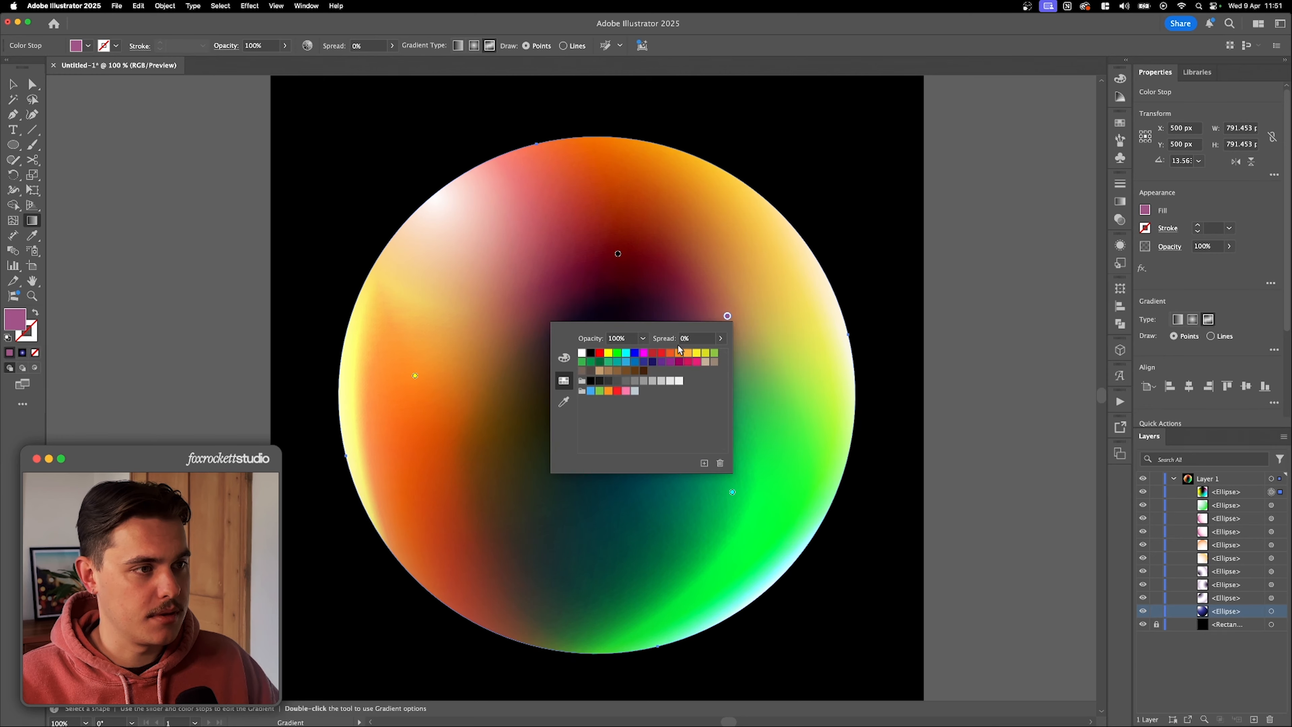
{"action": "left_click", "coordinate": [643, 353]}
{"action": "left_click", "coordinate": [729, 319]}
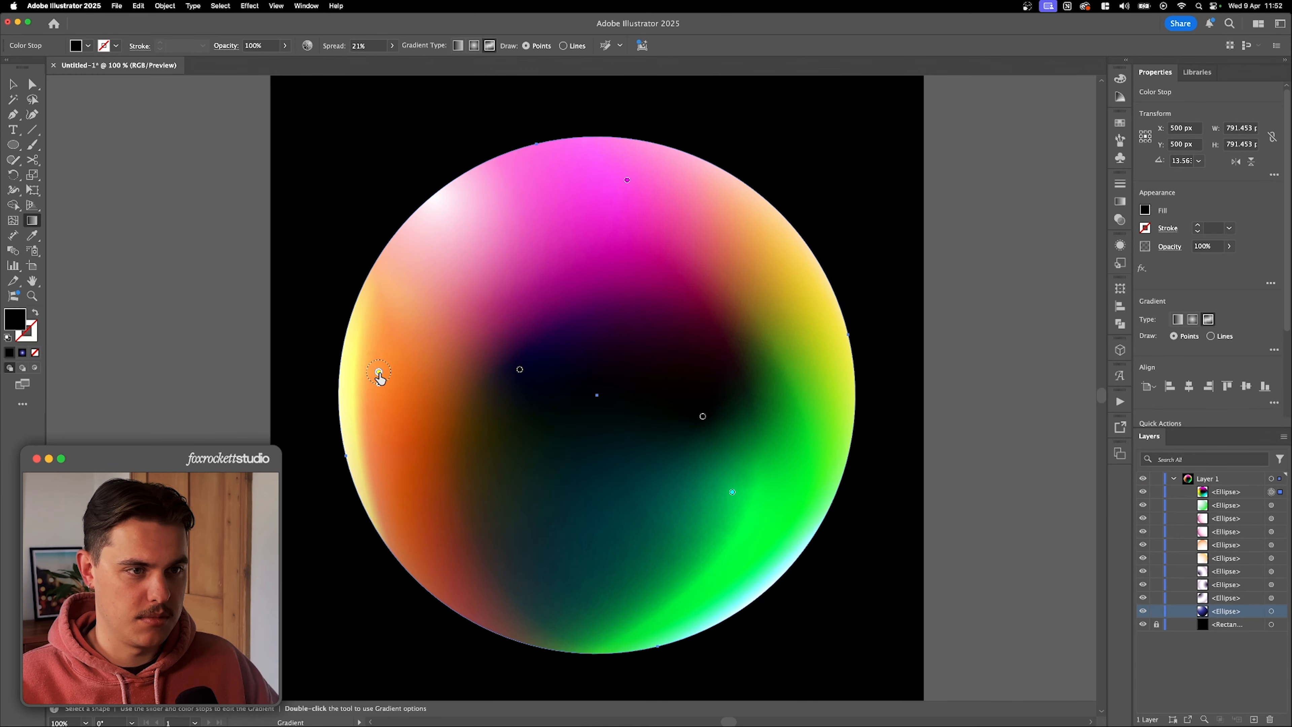
Select the yellow point near the left rim, then move the magenta point slightly down from the sphere's top edge
{"action": "left_click", "coordinate": [378, 373]}
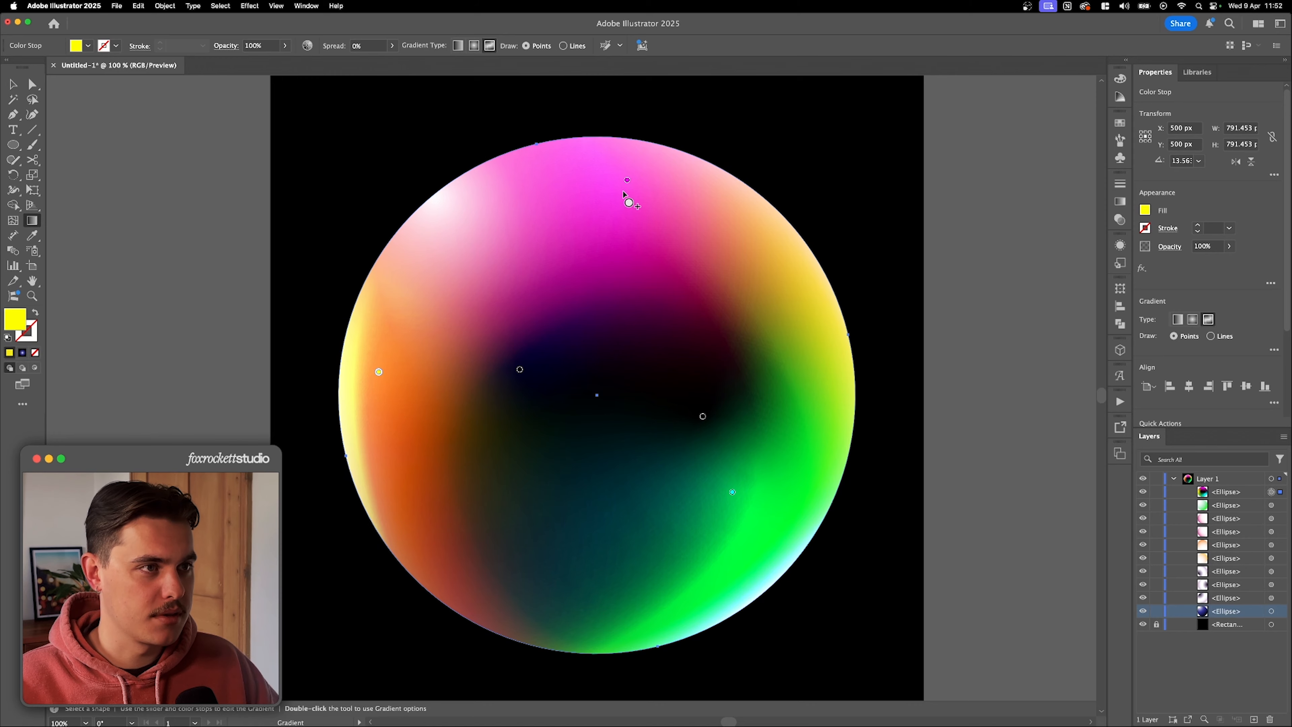
{"action": "left_click", "coordinate": [619, 172]}
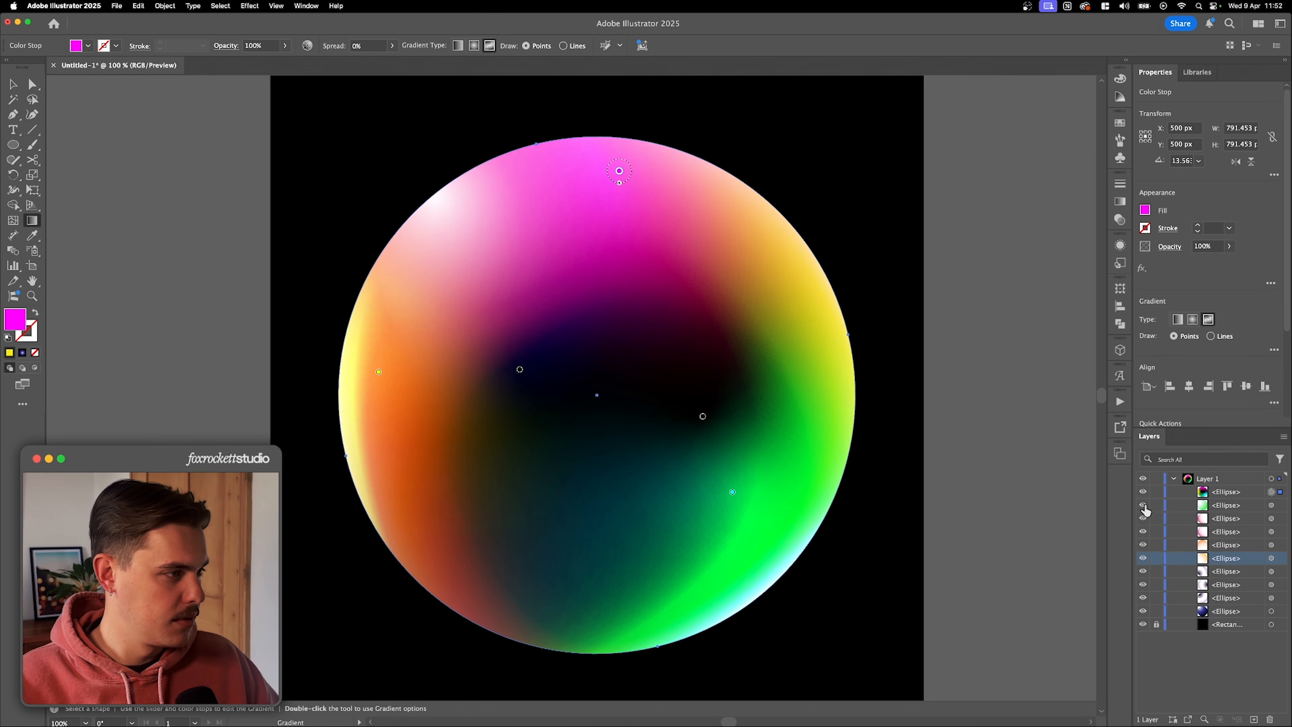
{"action": "left_click_drag", "start_coordinate": [619, 171], "coordinate": [633, 215]}
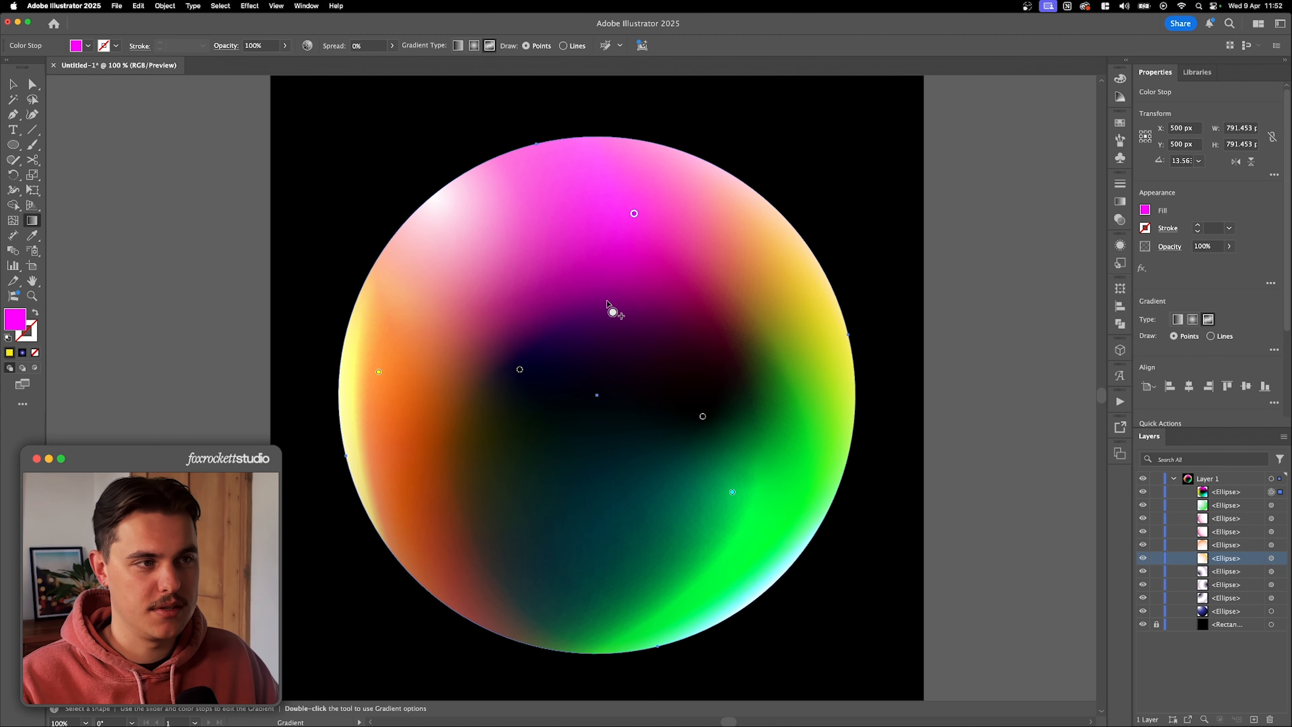
Toggle the visibility of the two orange-and-white ellipses to compare their effect, leaving the upper one hidden
{"action": "left_click", "coordinate": [1142, 558]}
{"action": "left_click", "coordinate": [1143, 558]}
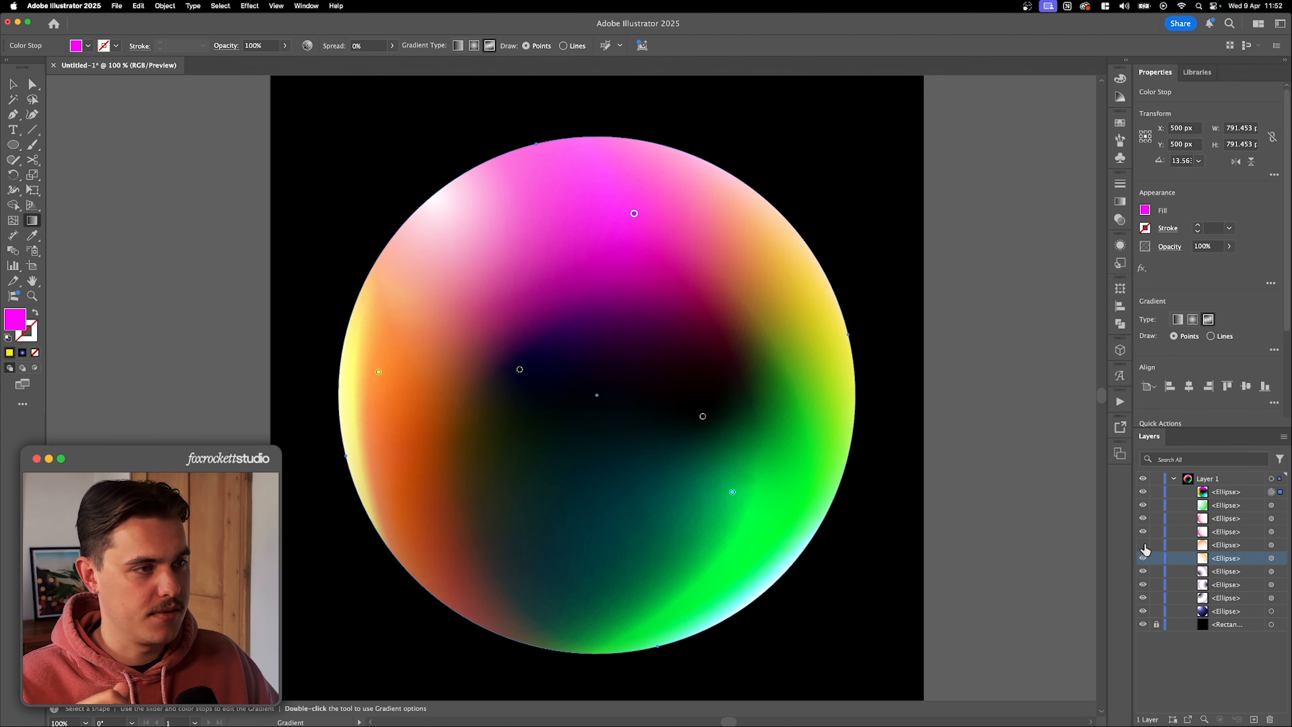
{"action": "left_click", "coordinate": [1142, 545]}
{"action": "left_click", "coordinate": [1143, 545]}
{"action": "left_click", "coordinate": [1143, 545]}
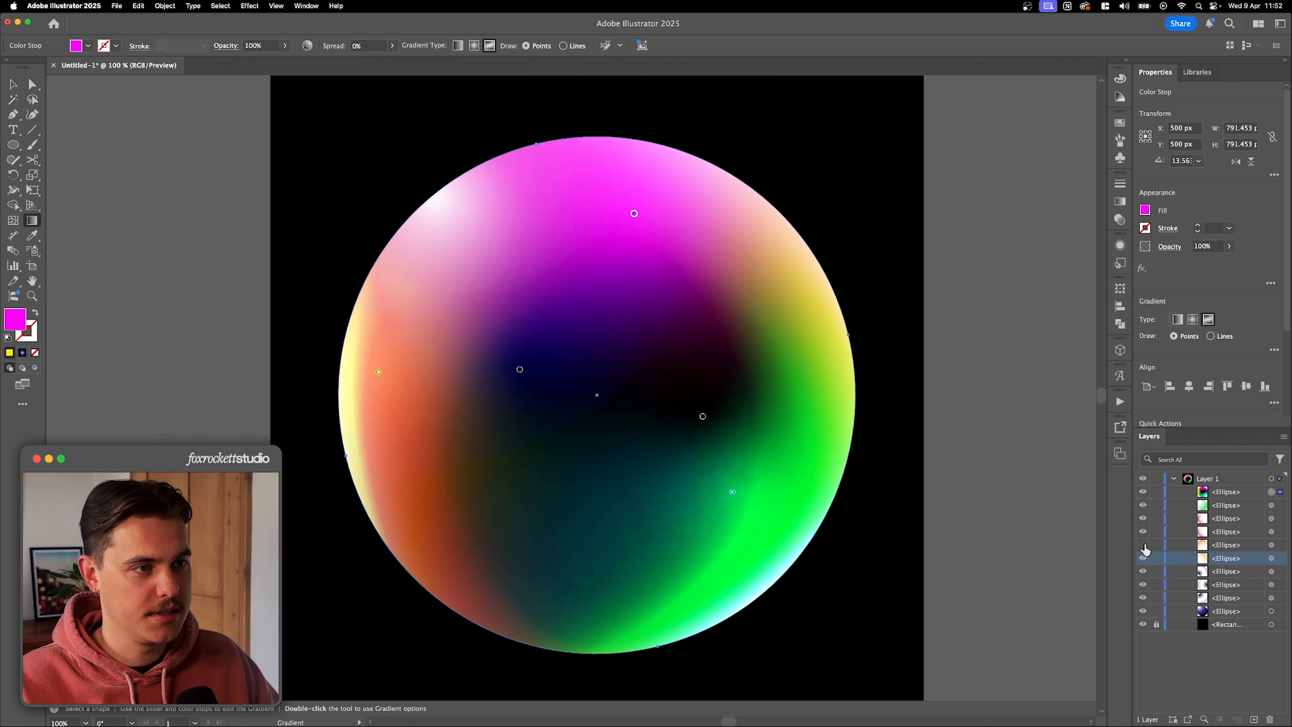
{"action": "left_click", "coordinate": [1142, 545]}
{"action": "left_click", "coordinate": [1143, 545]}
{"action": "left_click", "coordinate": [1142, 545]}
{"action": "left_click", "coordinate": [1143, 545]}
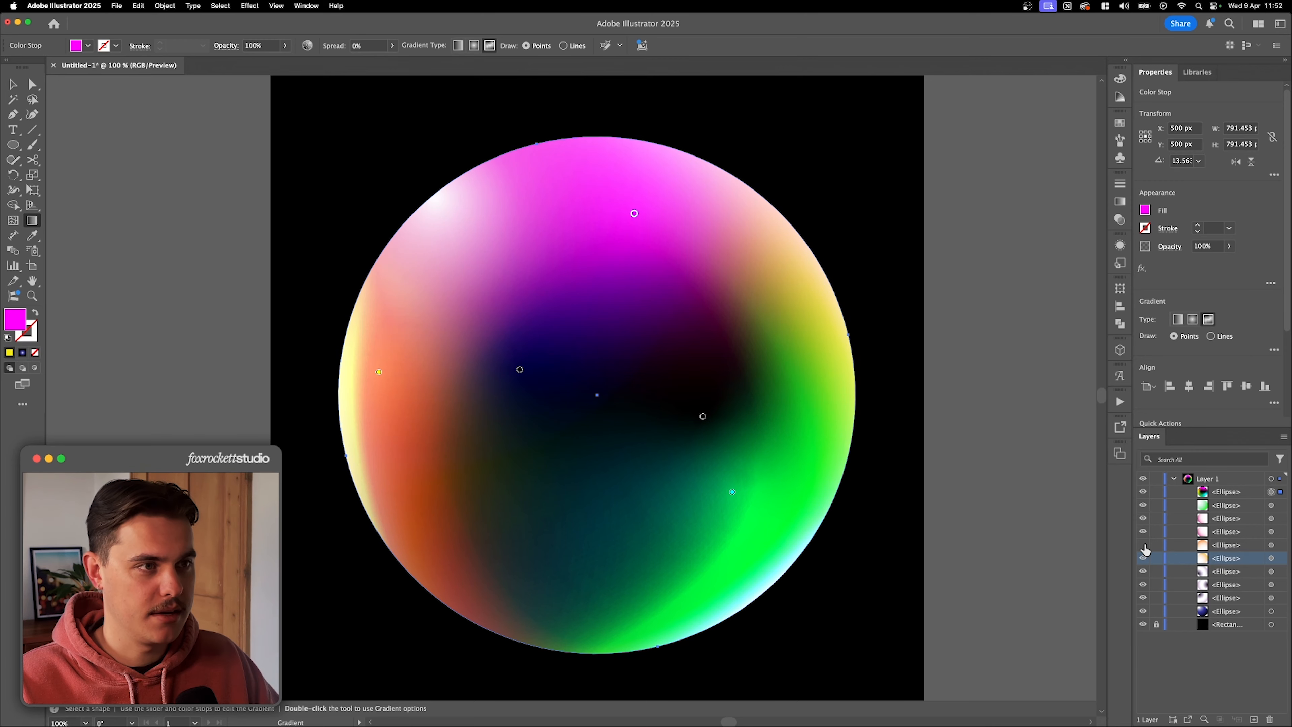
{"action": "left_click", "coordinate": [1143, 545]}
{"action": "left_click", "coordinate": [1143, 545]}
{"action": "left_click", "coordinate": [1143, 545]}
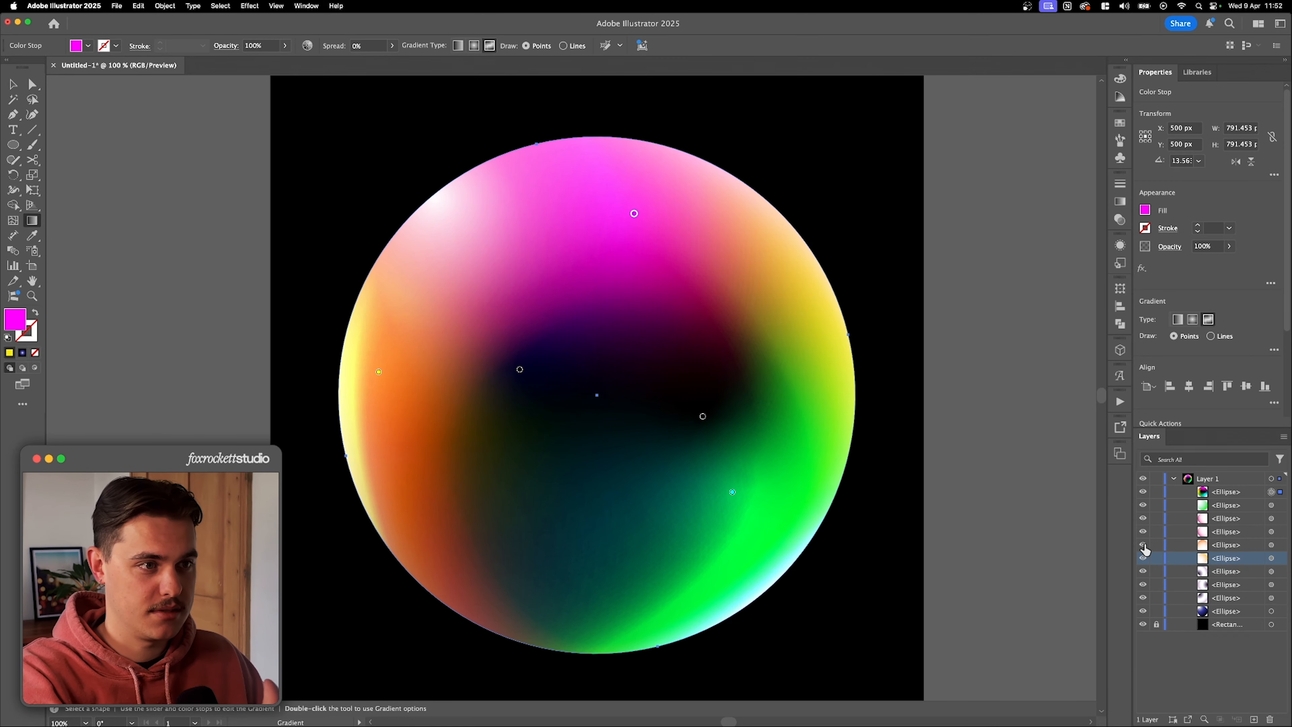
{"action": "left_click", "coordinate": [1142, 545]}
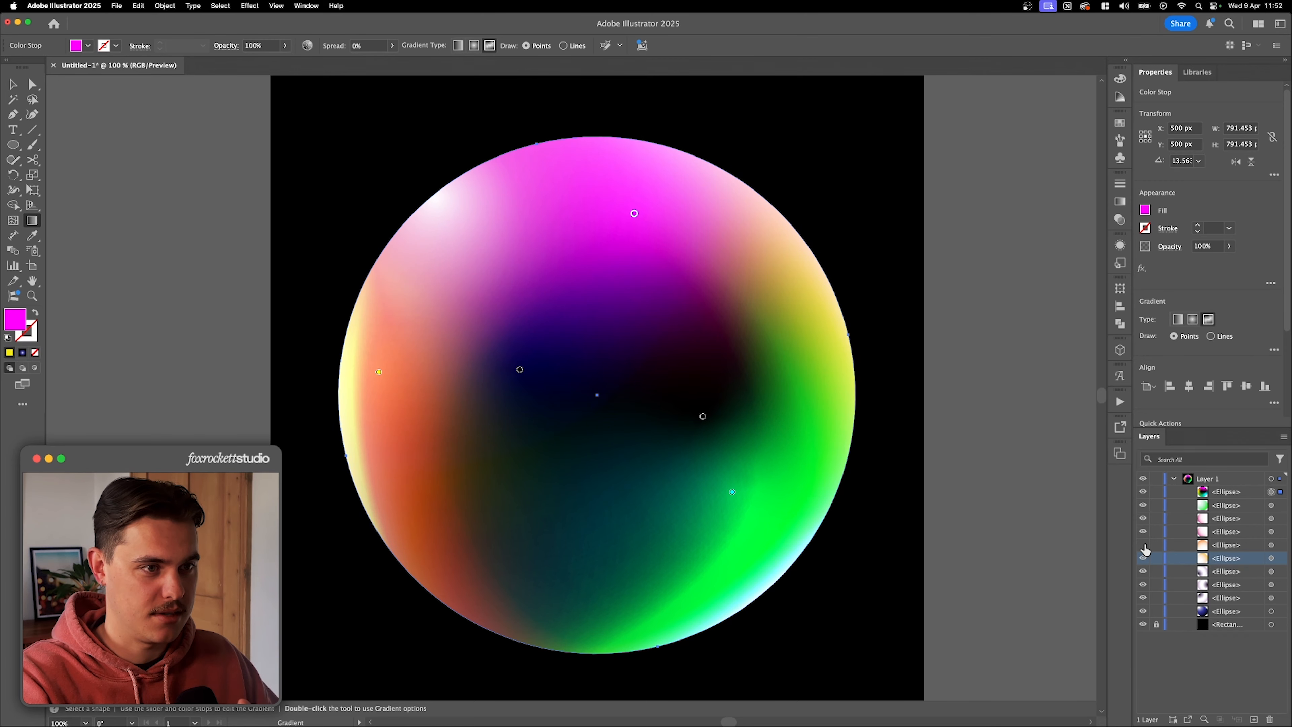
{"action": "left_click", "coordinate": [1271, 546]}
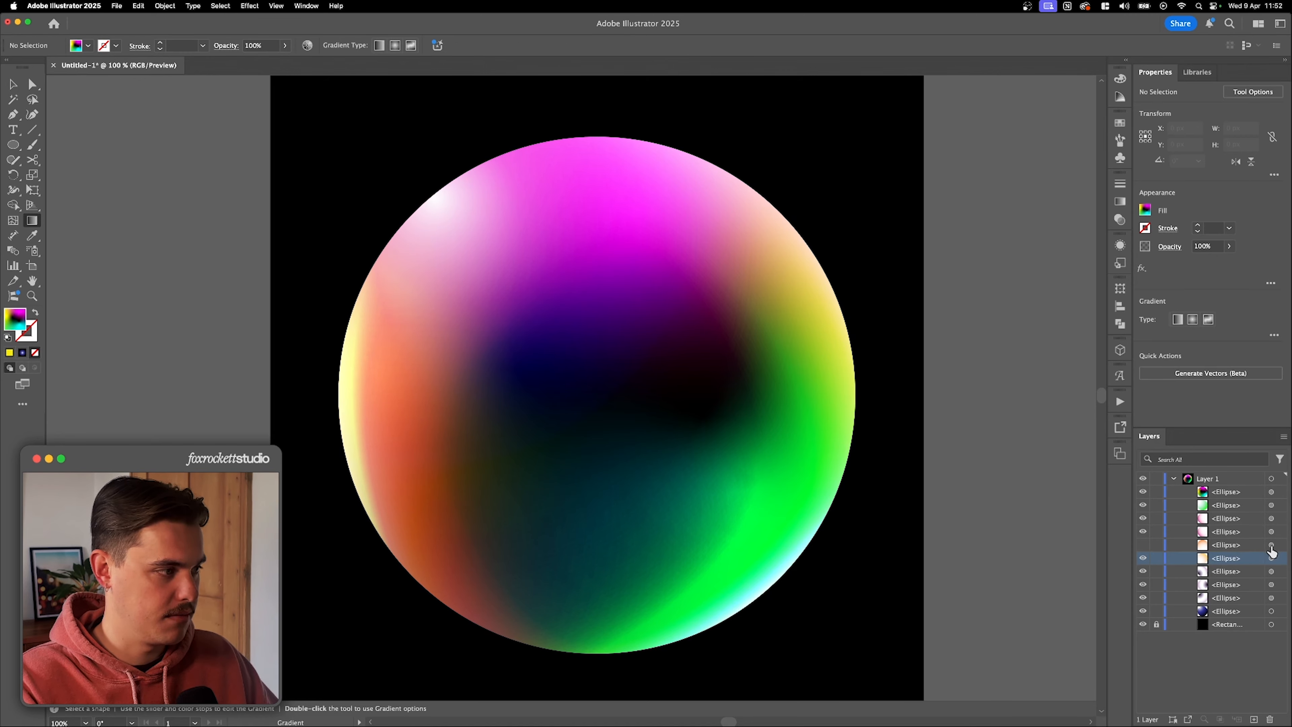
{"action": "left_click", "coordinate": [1143, 545]}
{"action": "left_click", "coordinate": [1142, 545]}
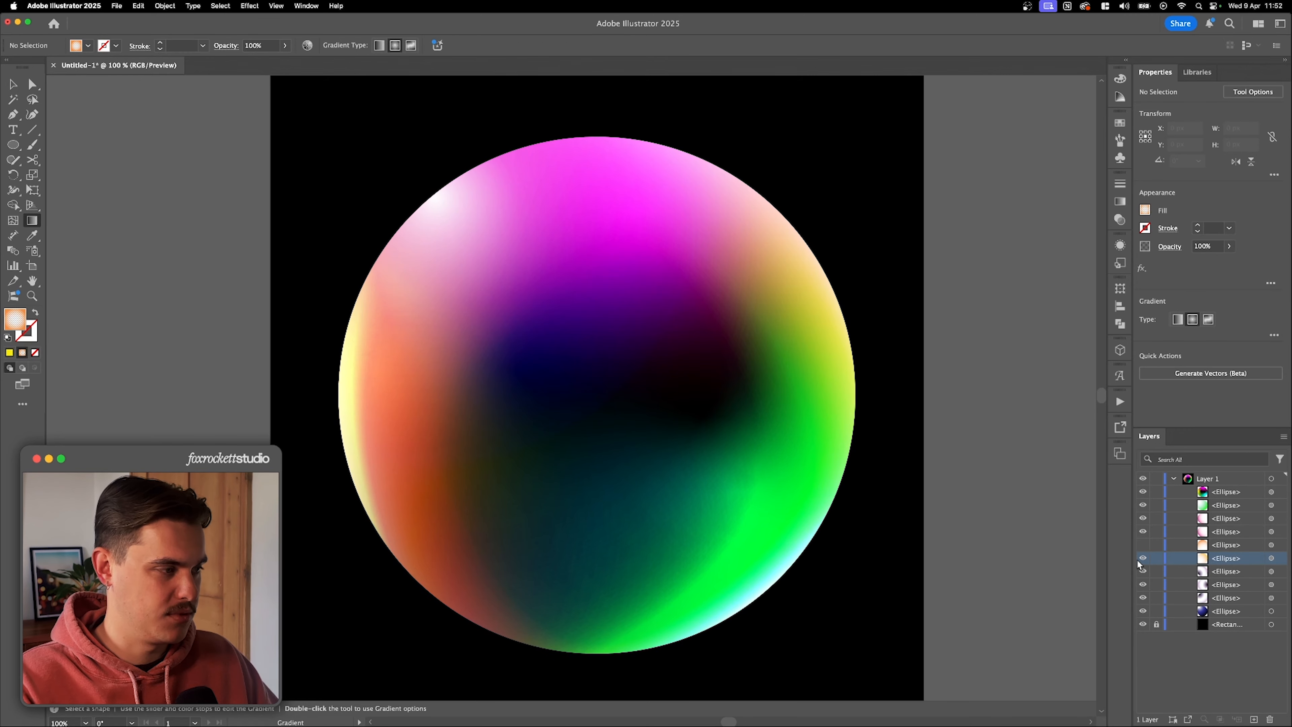
Place the top ellipse's two black points upper left and lower right of centre, with magenta near the top rim, and finish gradient editing
{"action": "left_click", "coordinate": [542, 362]}
{"action": "left_click_drag", "start_coordinate": [542, 362], "coordinate": [519, 292]}
{"action": "left_click_drag", "start_coordinate": [703, 413], "coordinate": [686, 421]}
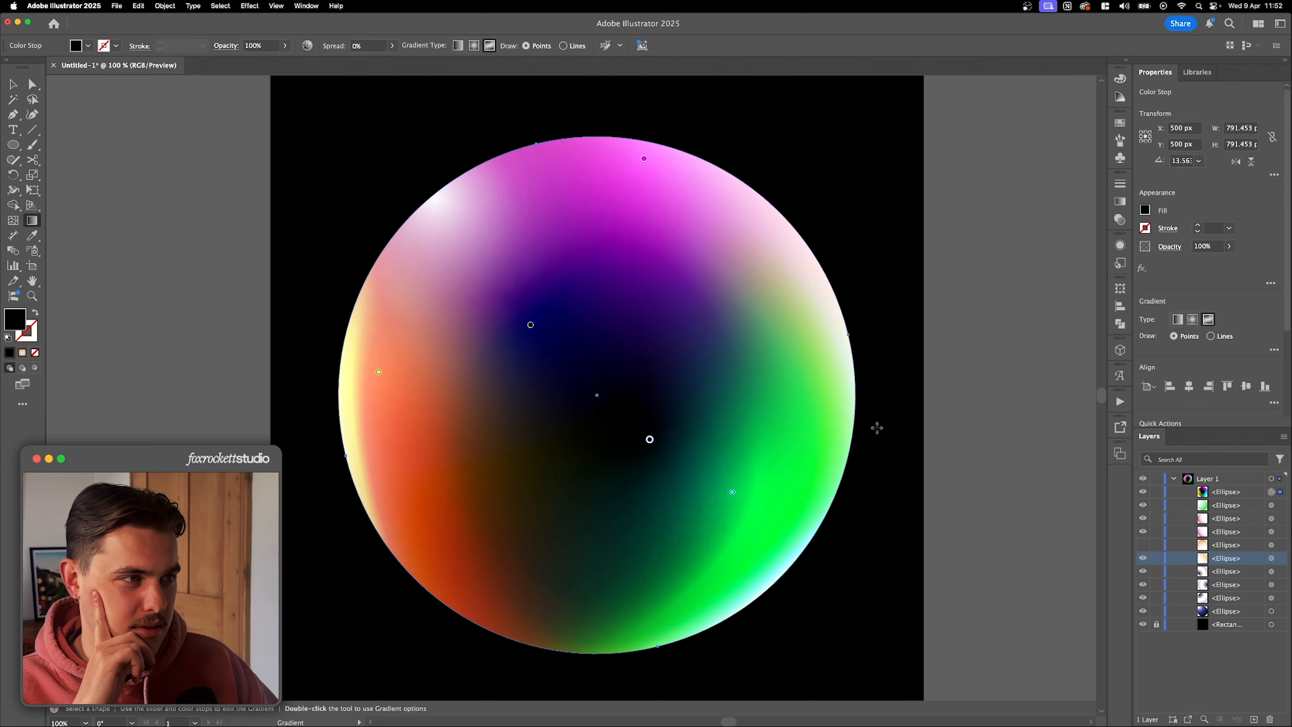
{"action": "left_click", "coordinate": [12, 84]}
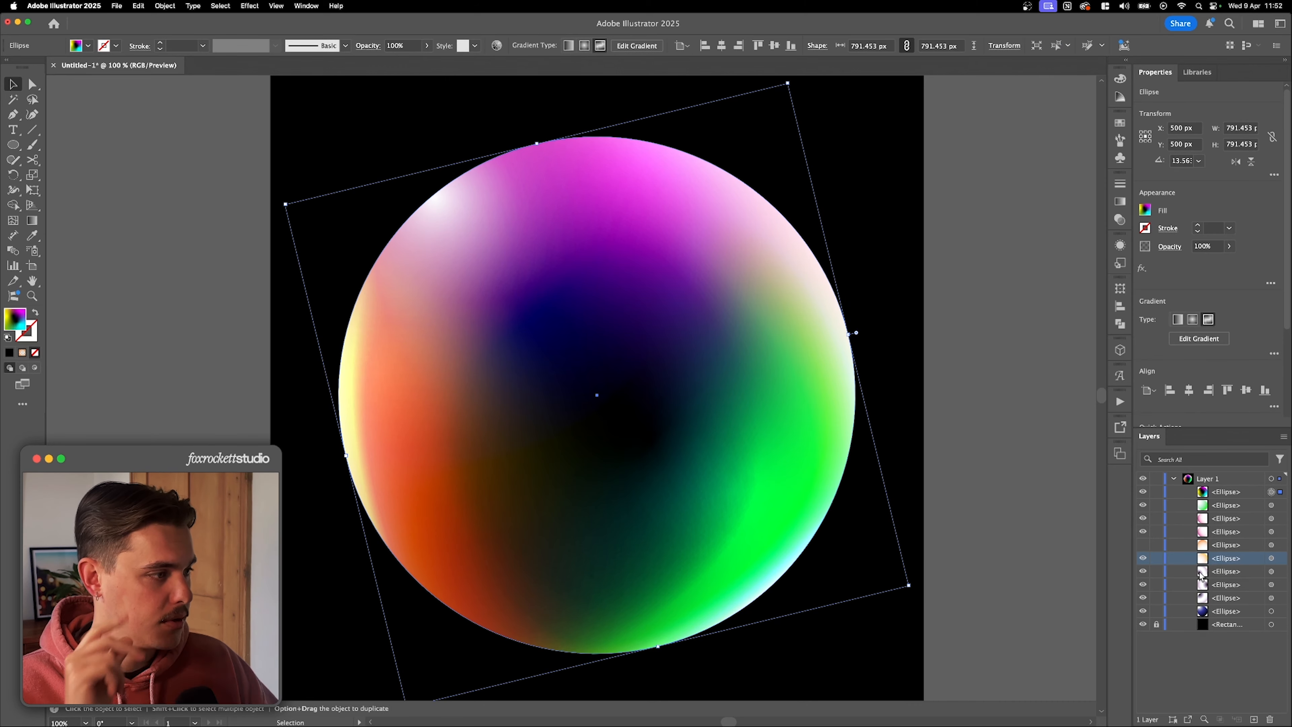
Toggle the white highlight ellipse directly below the orange-and-white ellipses to compare its effect, and leave it hidden
{"action": "left_click", "coordinate": [1143, 572]}
{"action": "left_click", "coordinate": [1143, 574]}
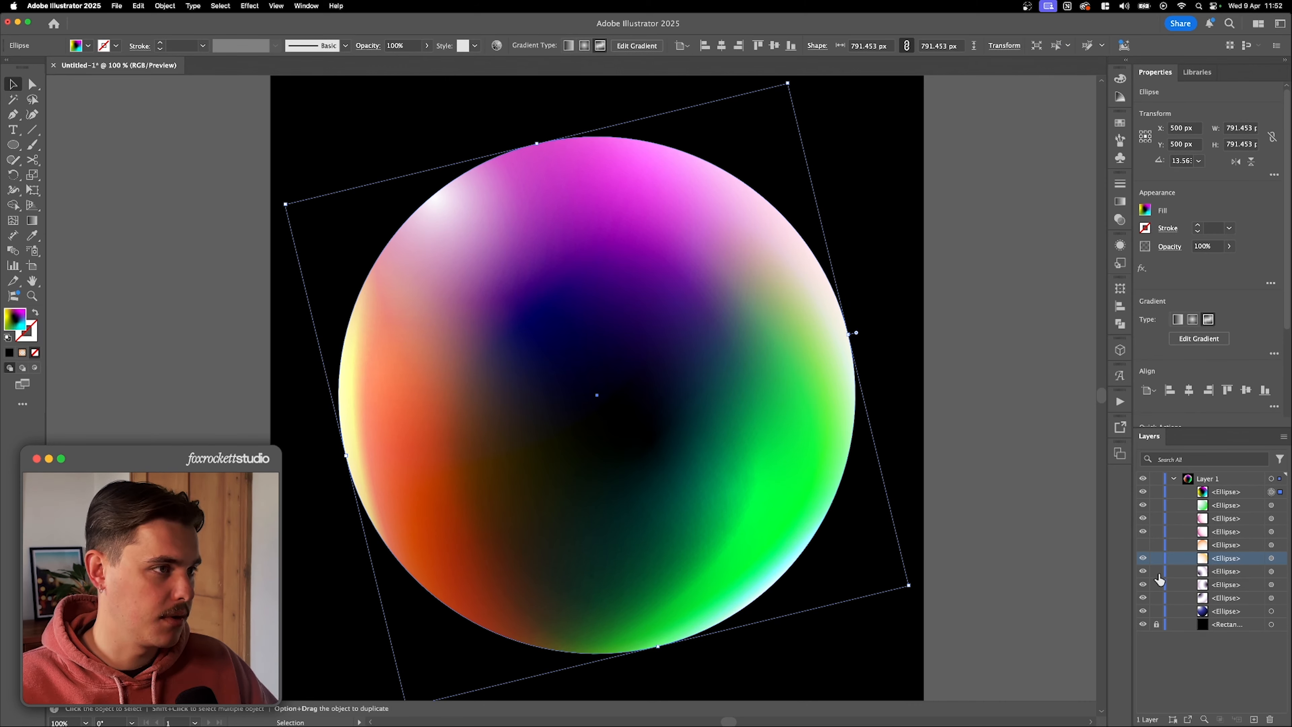
{"action": "left_click", "coordinate": [1240, 576]}
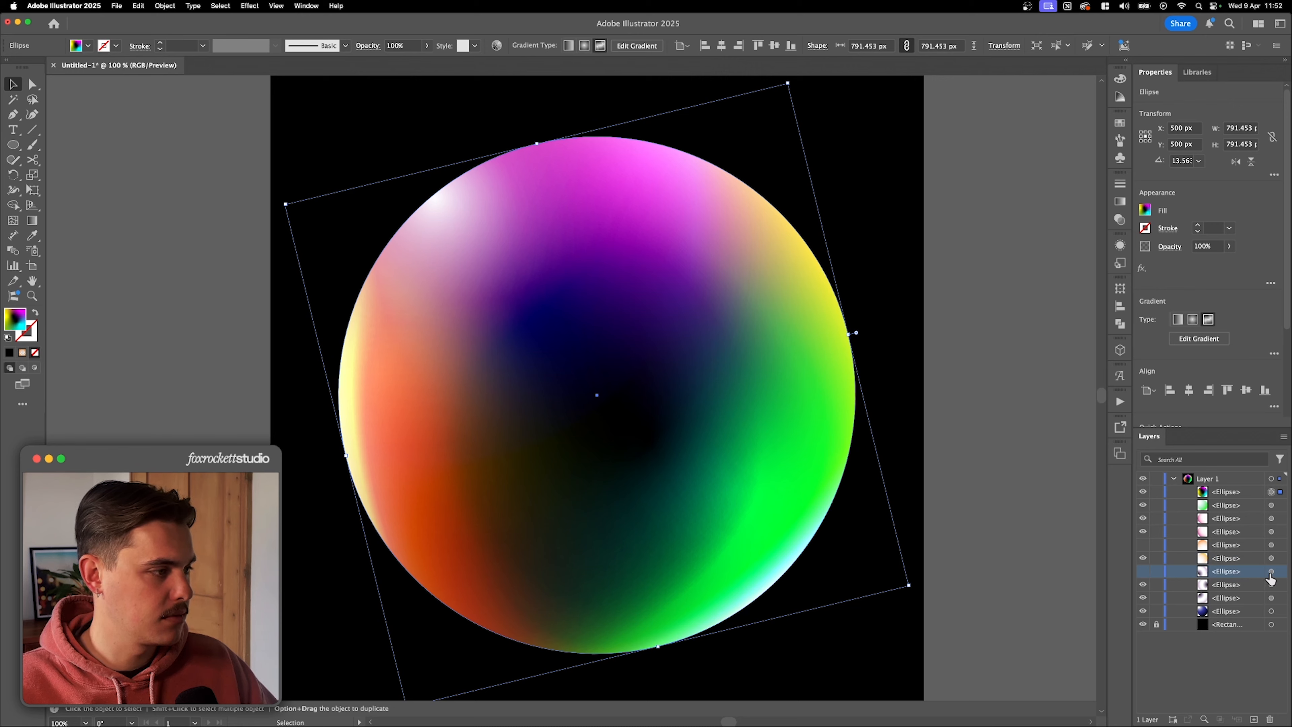
{"action": "left_click", "coordinate": [1144, 572]}
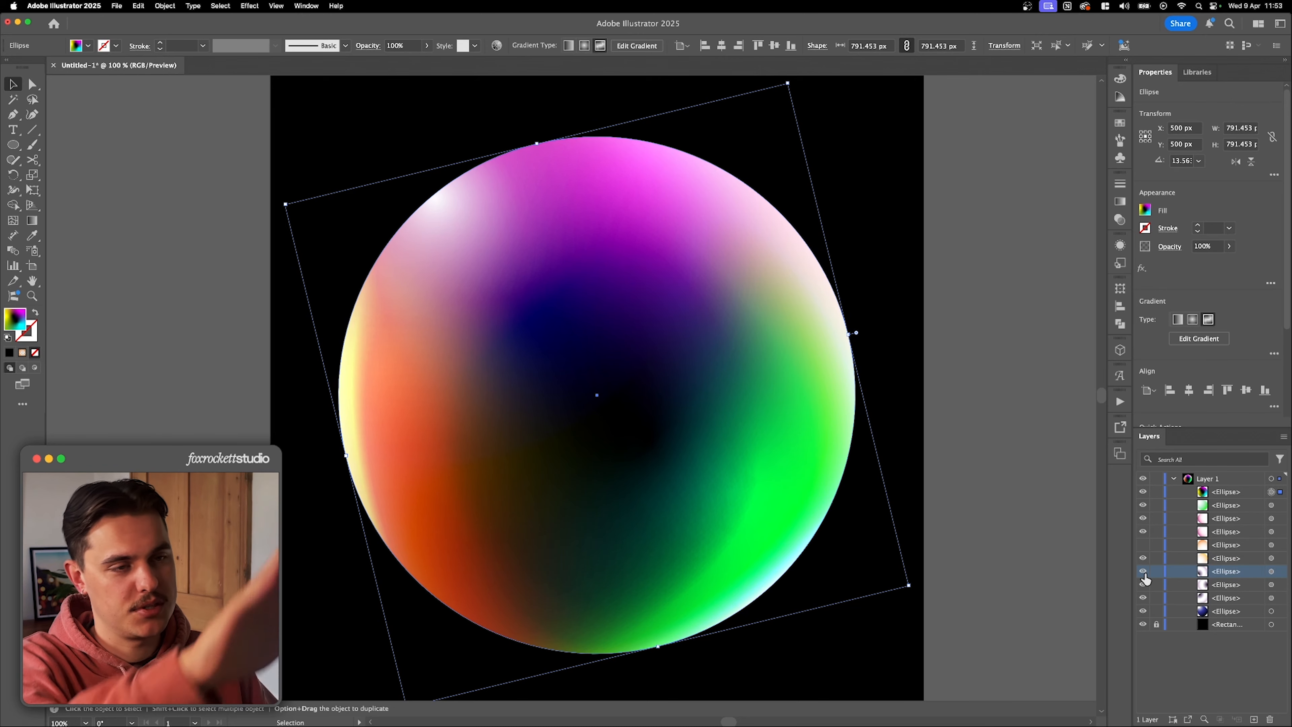
{"action": "left_click", "coordinate": [1143, 573]}
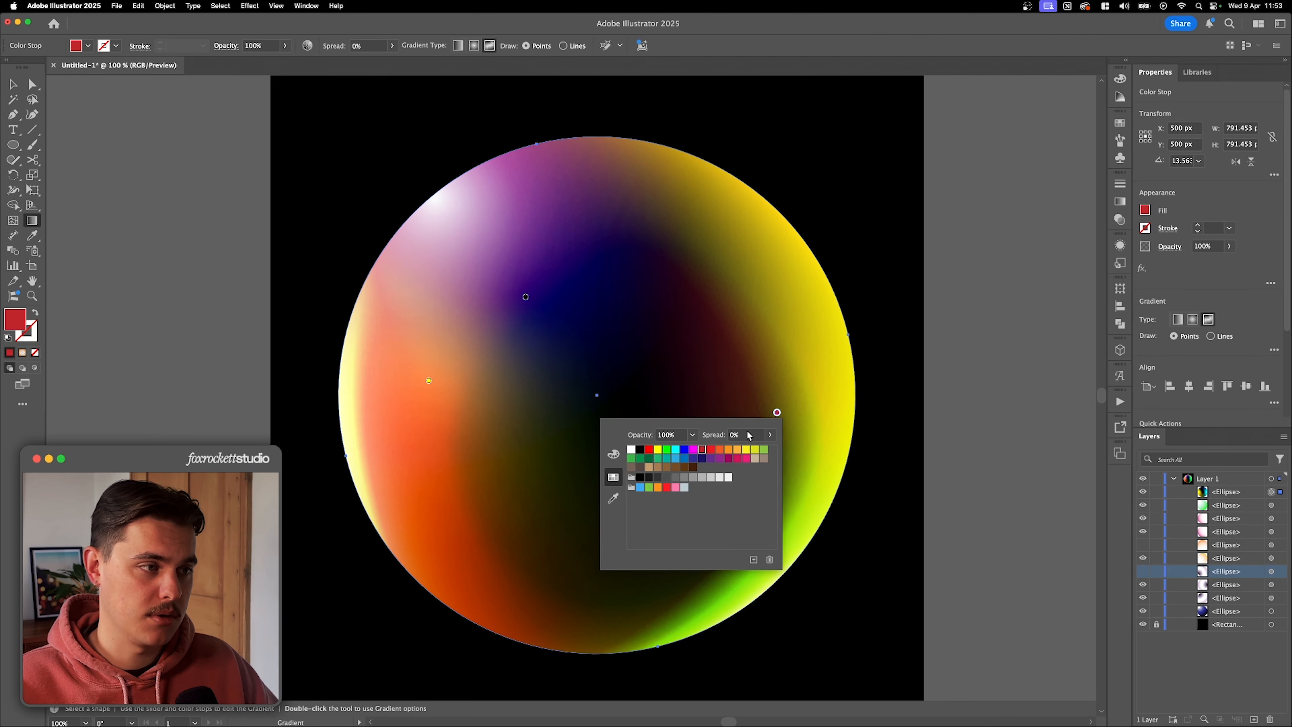
Move the red point upper right of centre and the black point upper left of centre, then toggle the top ellipse's visibility to compare
{"action": "left_click_drag", "start_coordinate": [777, 415], "coordinate": [656, 309]}
{"action": "left_click_drag", "start_coordinate": [526, 297], "coordinate": [527, 330]}
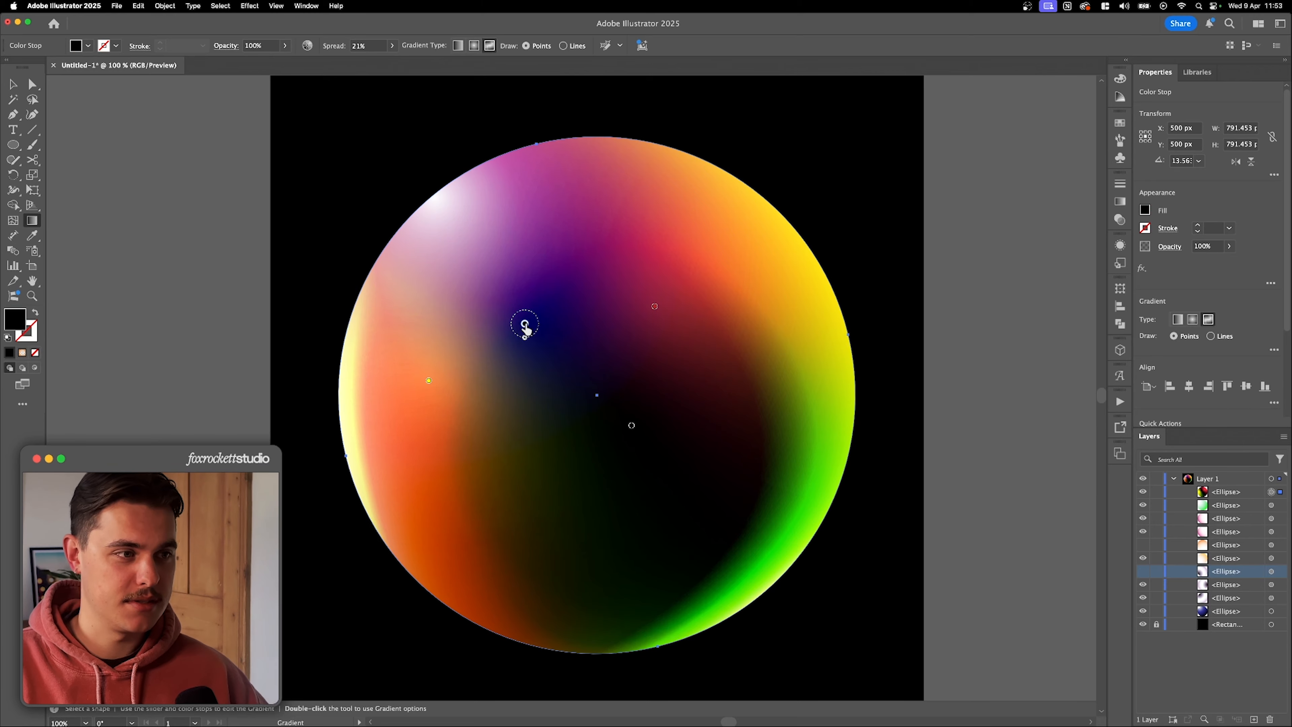
{"action": "left_click", "coordinate": [1141, 498]}
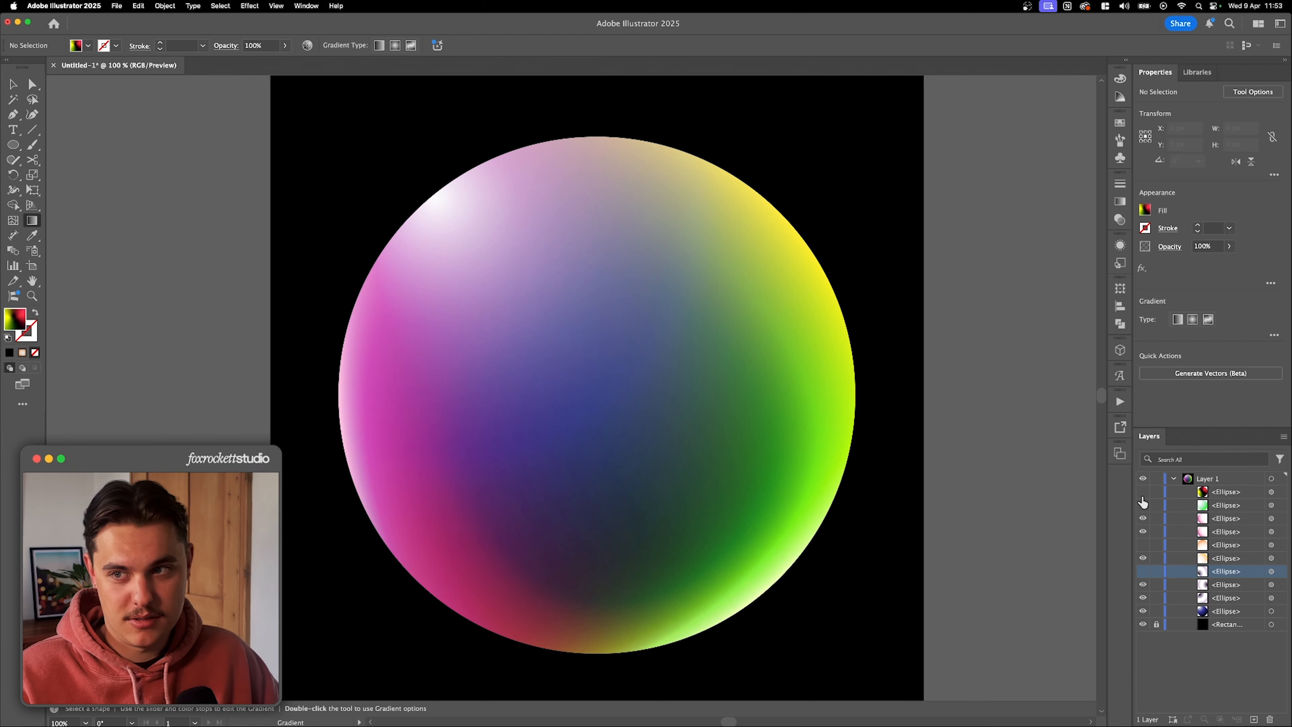
{"action": "left_click", "coordinate": [1142, 493]}
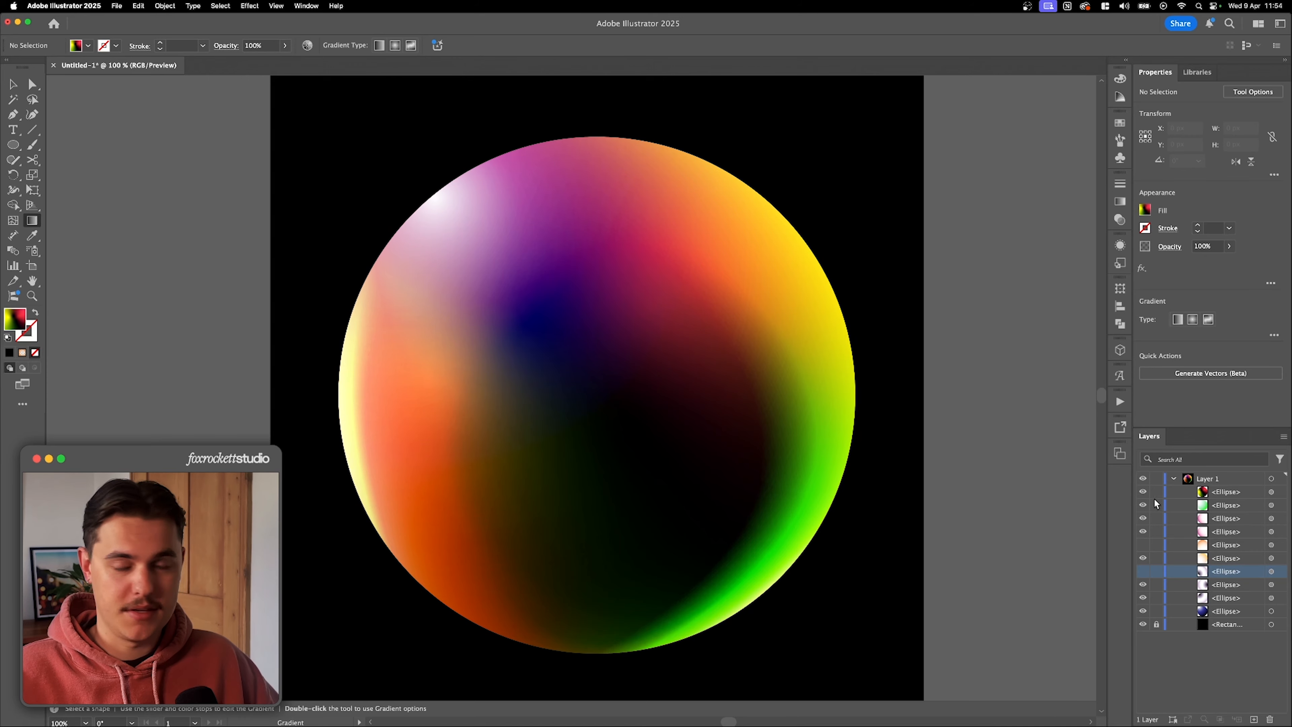
Reselect the top freeform-gradient ellipse, move its red point slightly up and to the left, and pick the upper-left black point
{"action": "left_click", "coordinate": [1271, 492]}
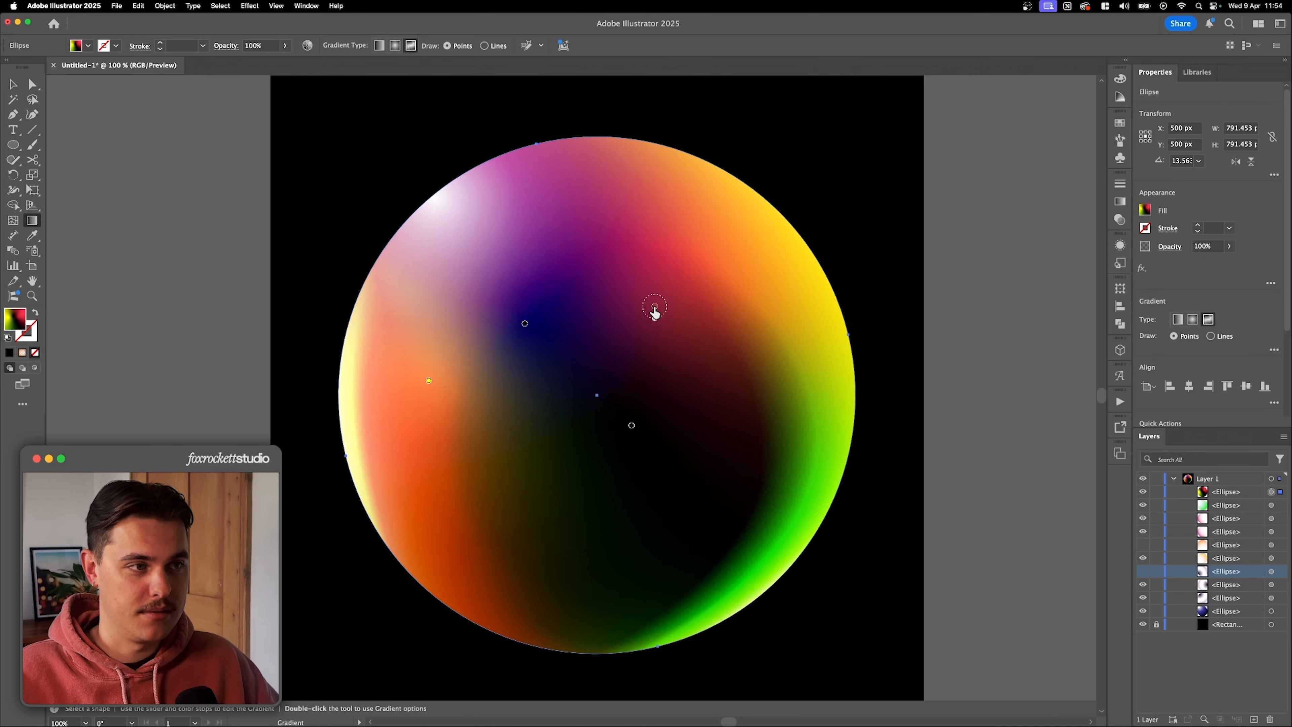
{"action": "left_click_drag", "start_coordinate": [656, 296], "coordinate": [630, 280]}
{"action": "left_click", "coordinate": [524, 323]}
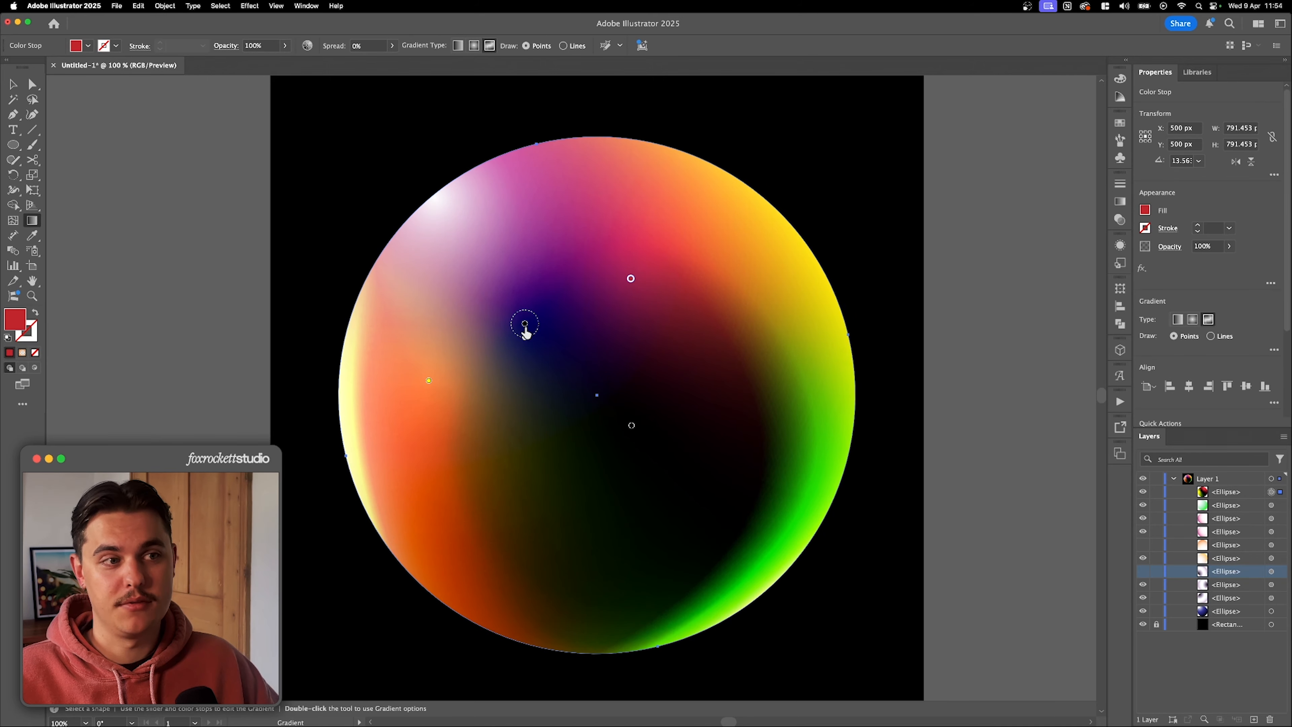
Adjust the top ellipse's two black points, keeping one upper left and one right of centre, and finish gradient editing
{"action": "left_click_drag", "start_coordinate": [524, 327], "coordinate": [545, 395]}
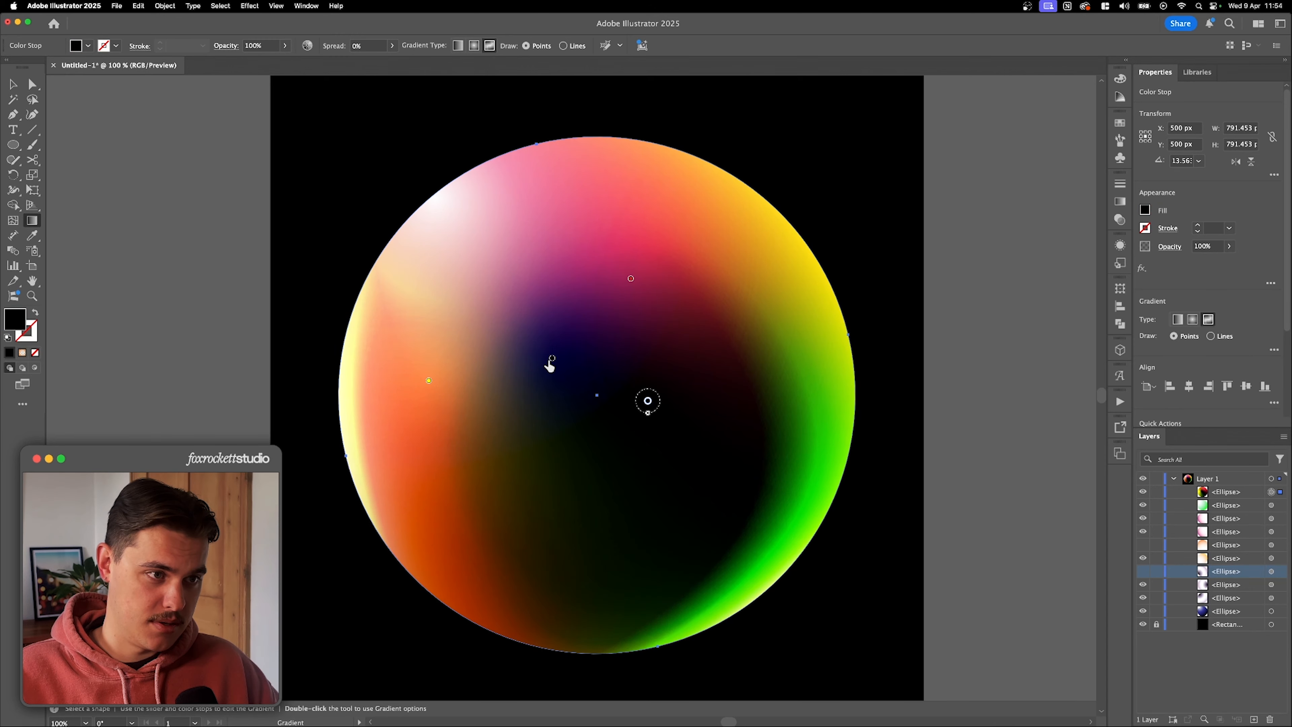
{"action": "left_click", "coordinate": [551, 360]}
{"action": "left_click_drag", "start_coordinate": [552, 358], "coordinate": [528, 324]}
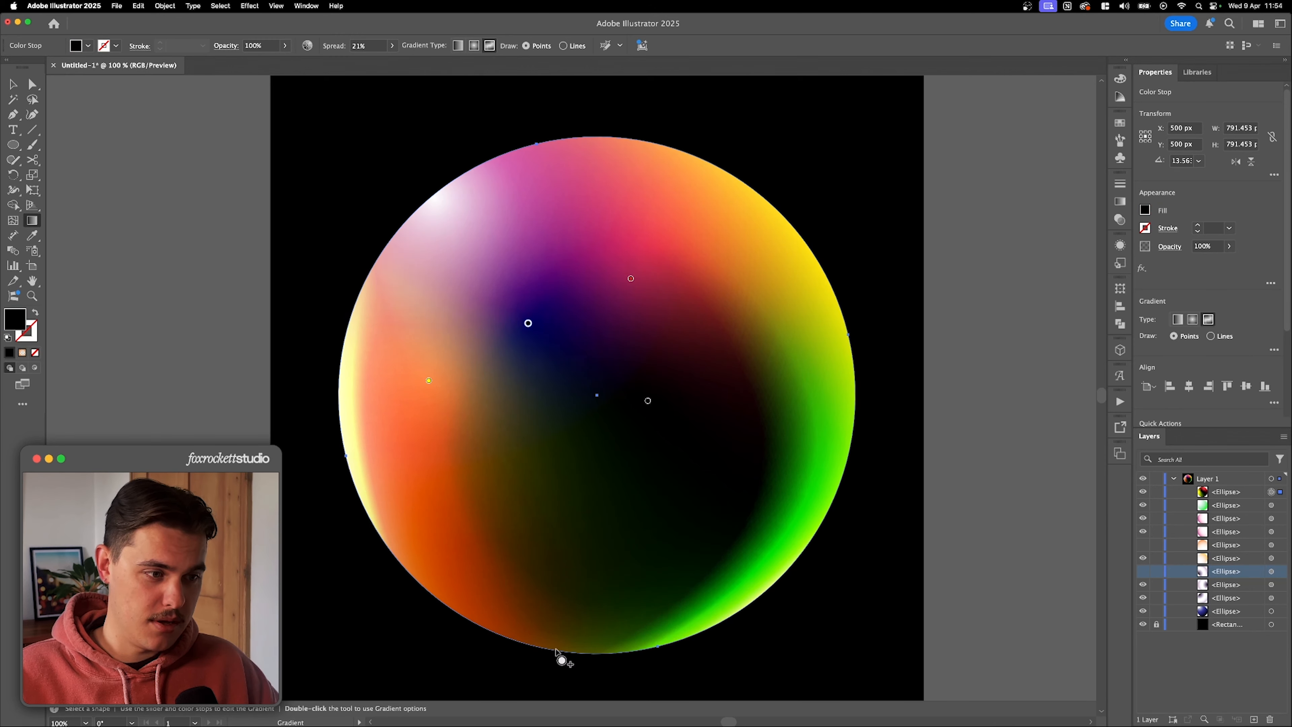
{"action": "left_click", "coordinate": [13, 85]}
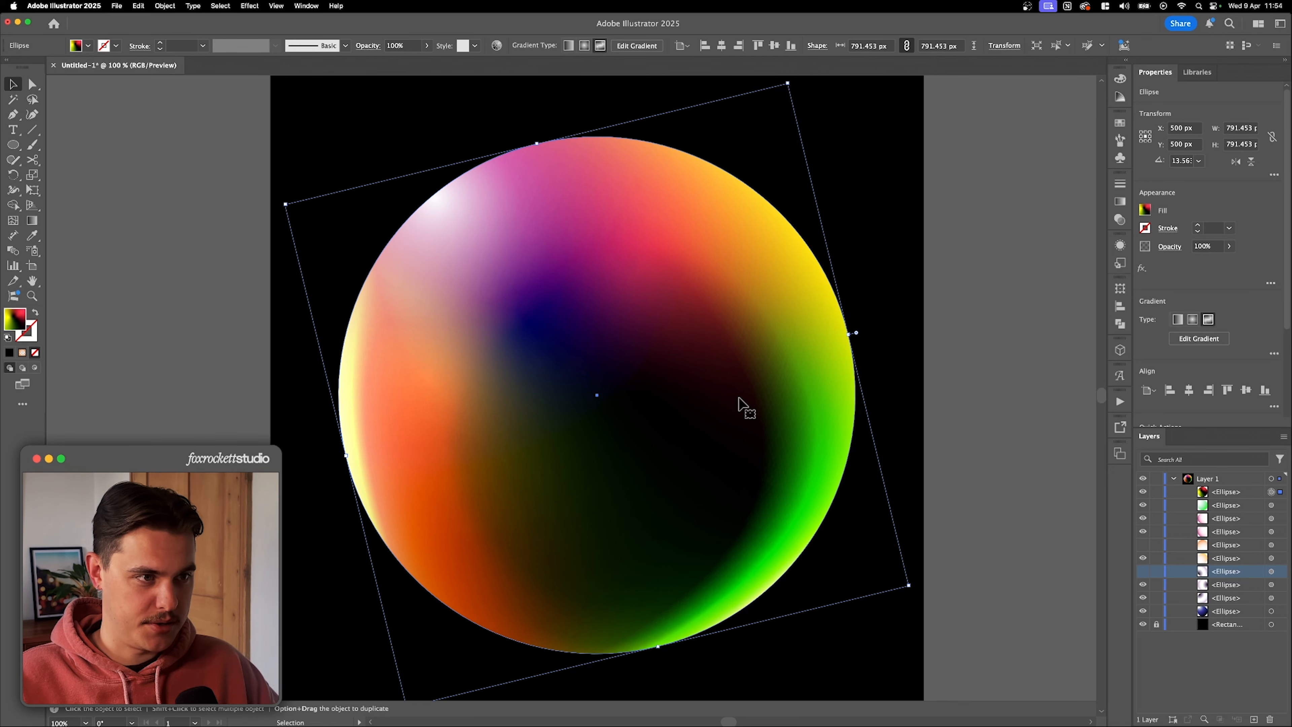
Show the hidden white highlight ellipse below the orange-and-white ellipses again and rotate it so its glow falls along the lower-left rim
{"action": "left_click", "coordinate": [1271, 584]}
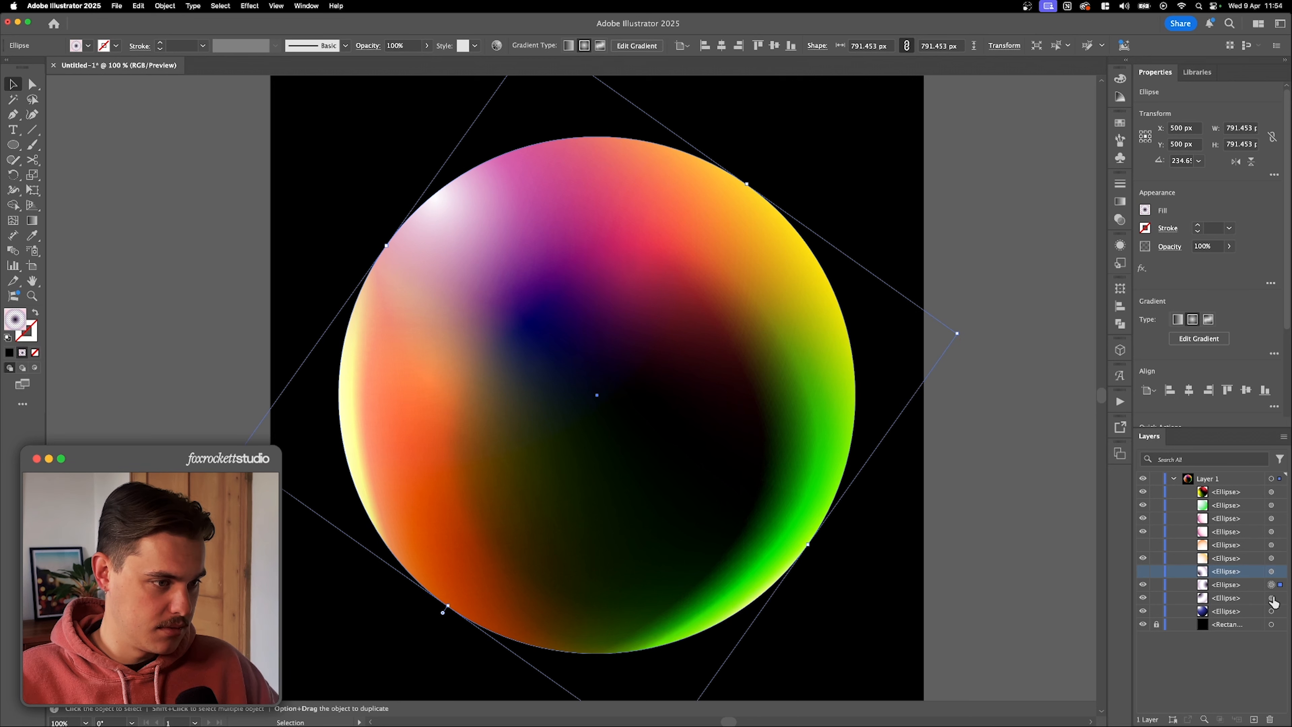
{"action": "left_click", "coordinate": [1144, 572]}
{"action": "left_click", "coordinate": [1269, 572]}
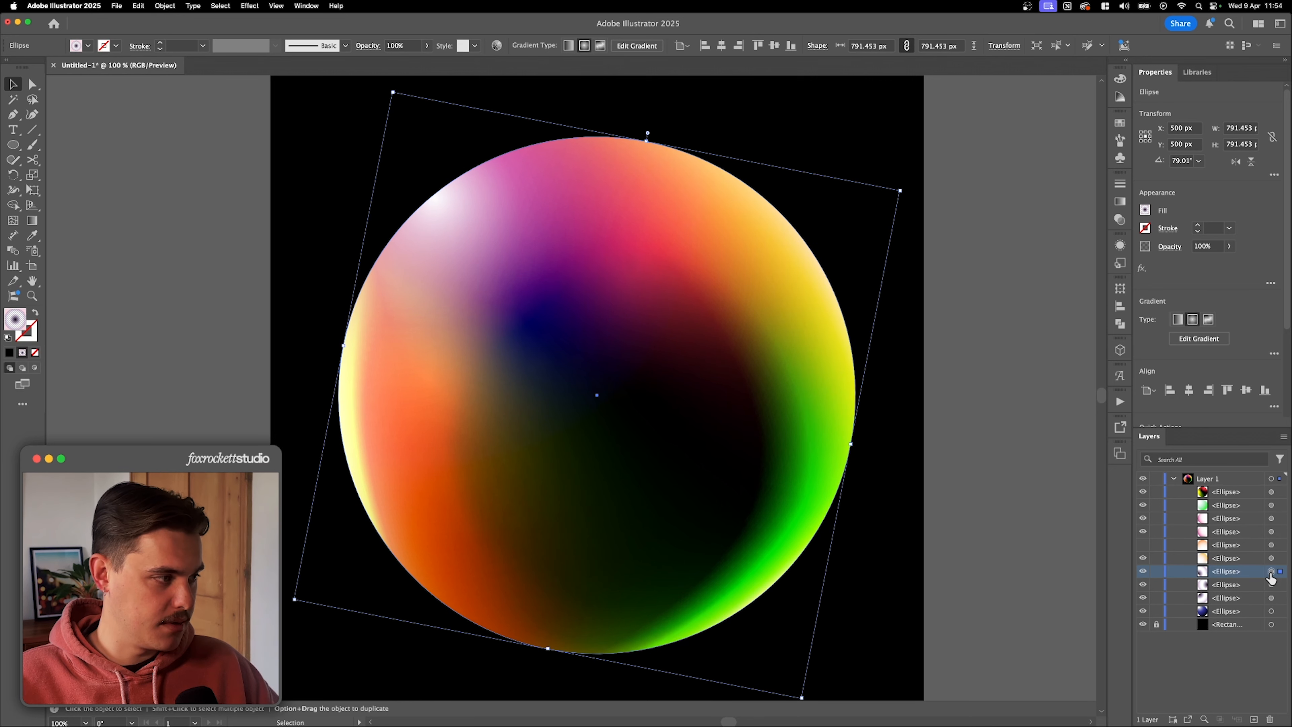
{"action": "left_click", "coordinate": [1144, 572]}
{"action": "left_click", "coordinate": [1143, 572]}
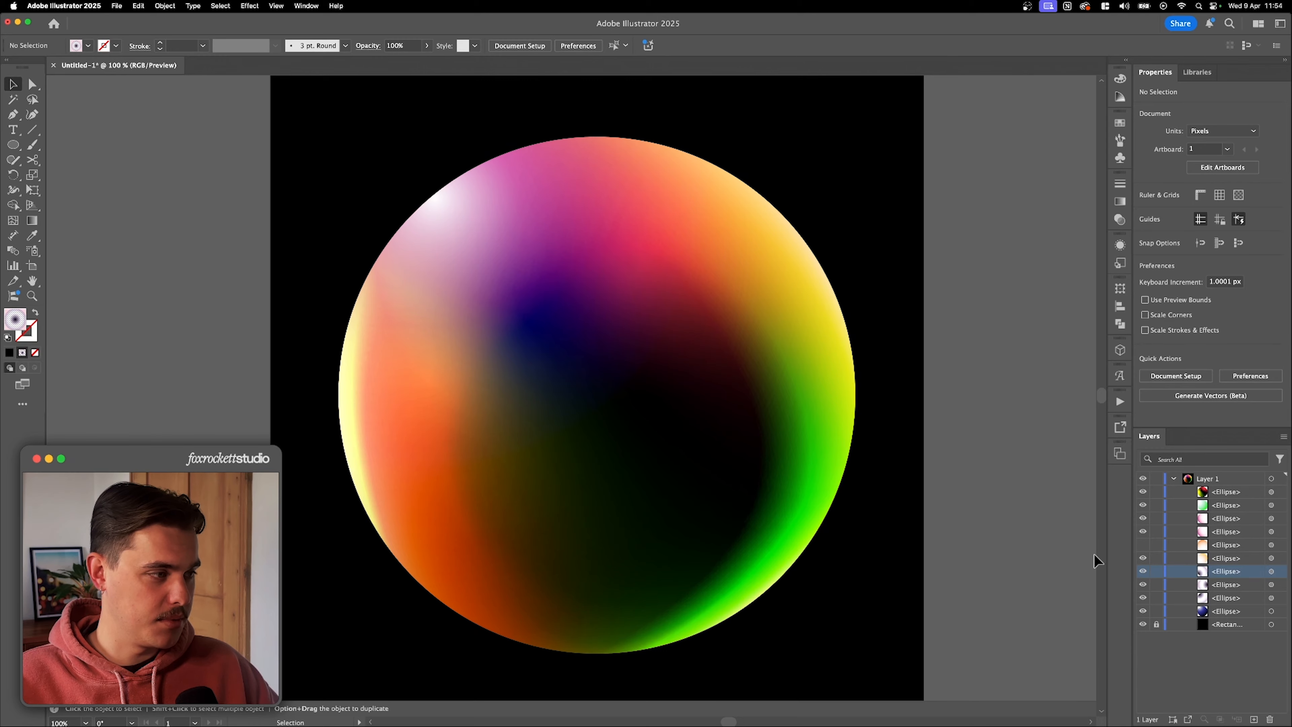
{"action": "left_click", "coordinate": [1269, 573]}
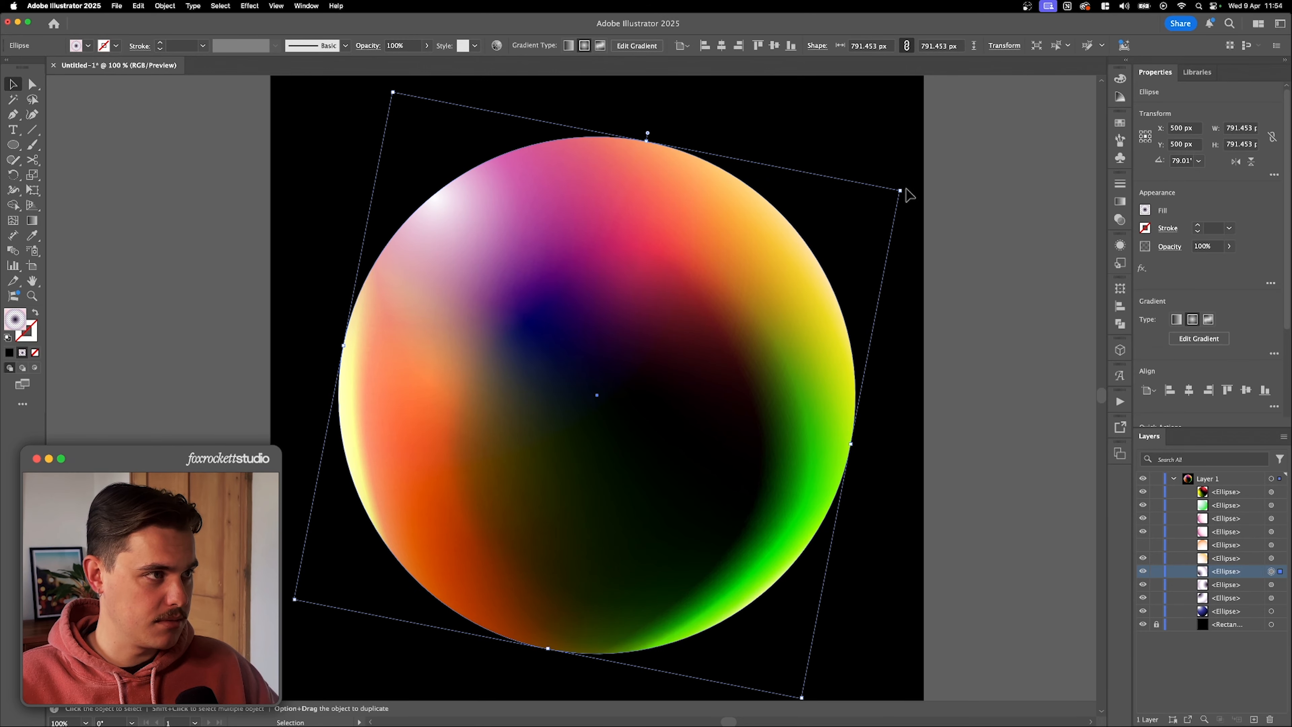
{"action": "left_click_drag", "start_coordinate": [903, 189], "coordinate": [486, 677]}
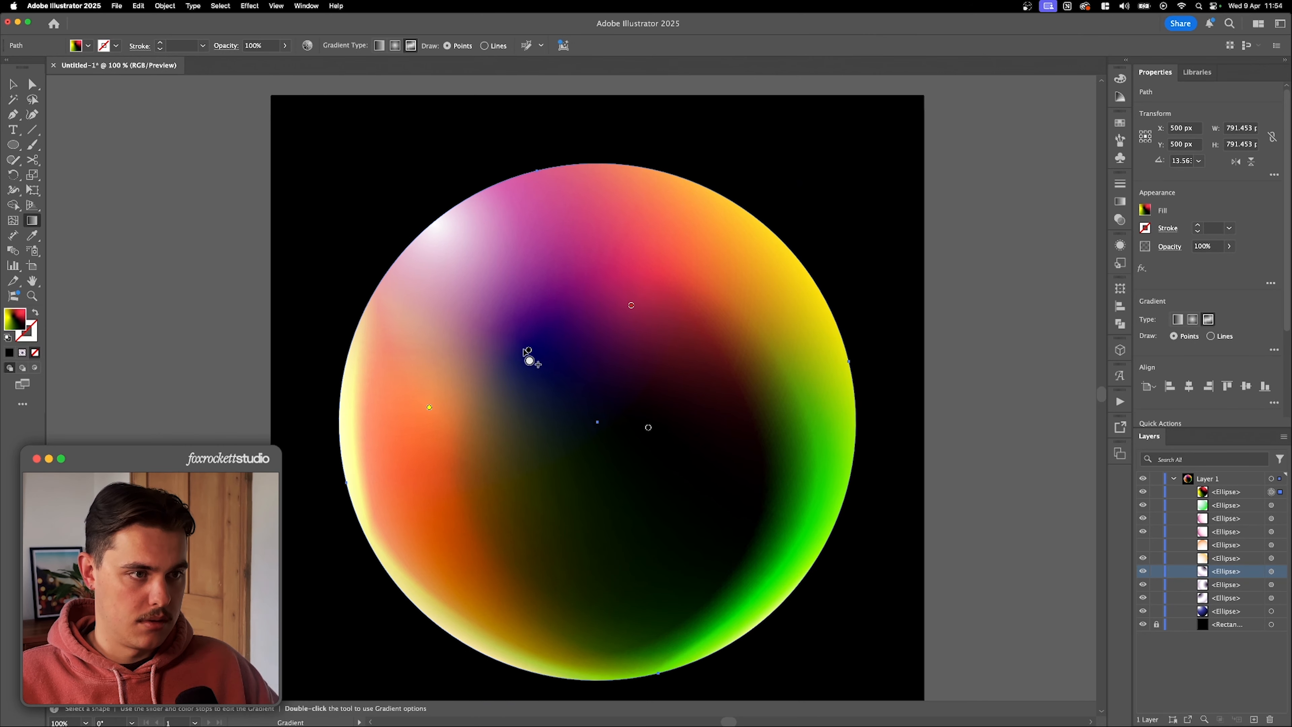
Delete the upper-left black point from the top ellipse's freeform gradient and move the remaining black point left, closer to the centre
{"action": "left_click", "coordinate": [533, 351]}
{"action": "key", "text": "Delete"}
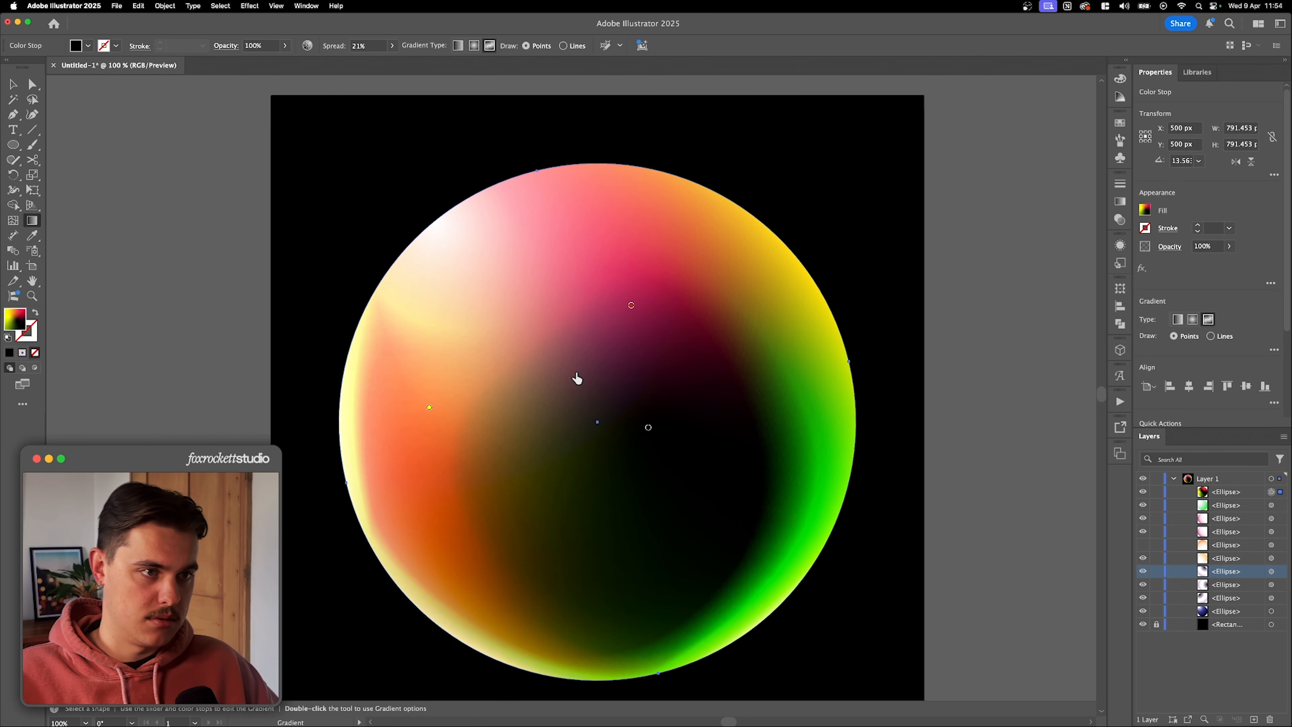
{"action": "left_click_drag", "start_coordinate": [648, 428], "coordinate": [634, 429]}
Toggle the green gradient ellipse's visibility to compare its effect, and leave it hidden
{"action": "left_click", "coordinate": [1143, 504]}
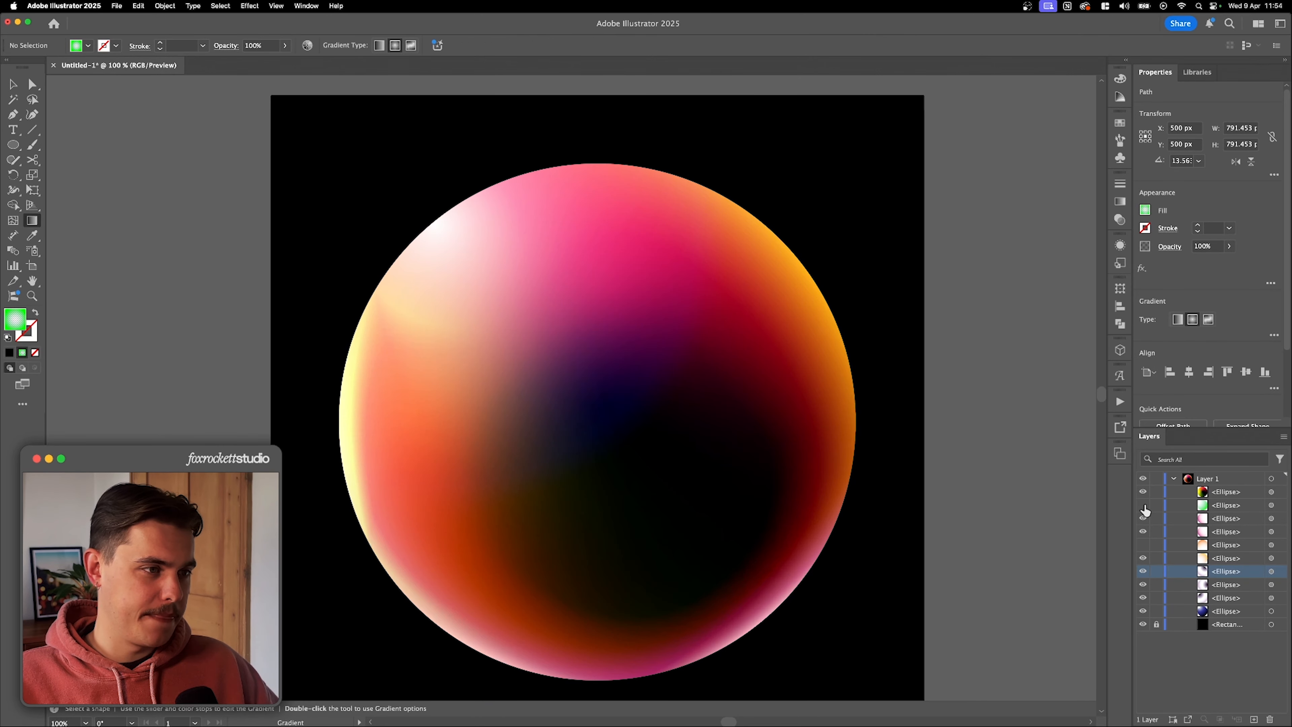
{"action": "left_click", "coordinate": [1143, 505]}
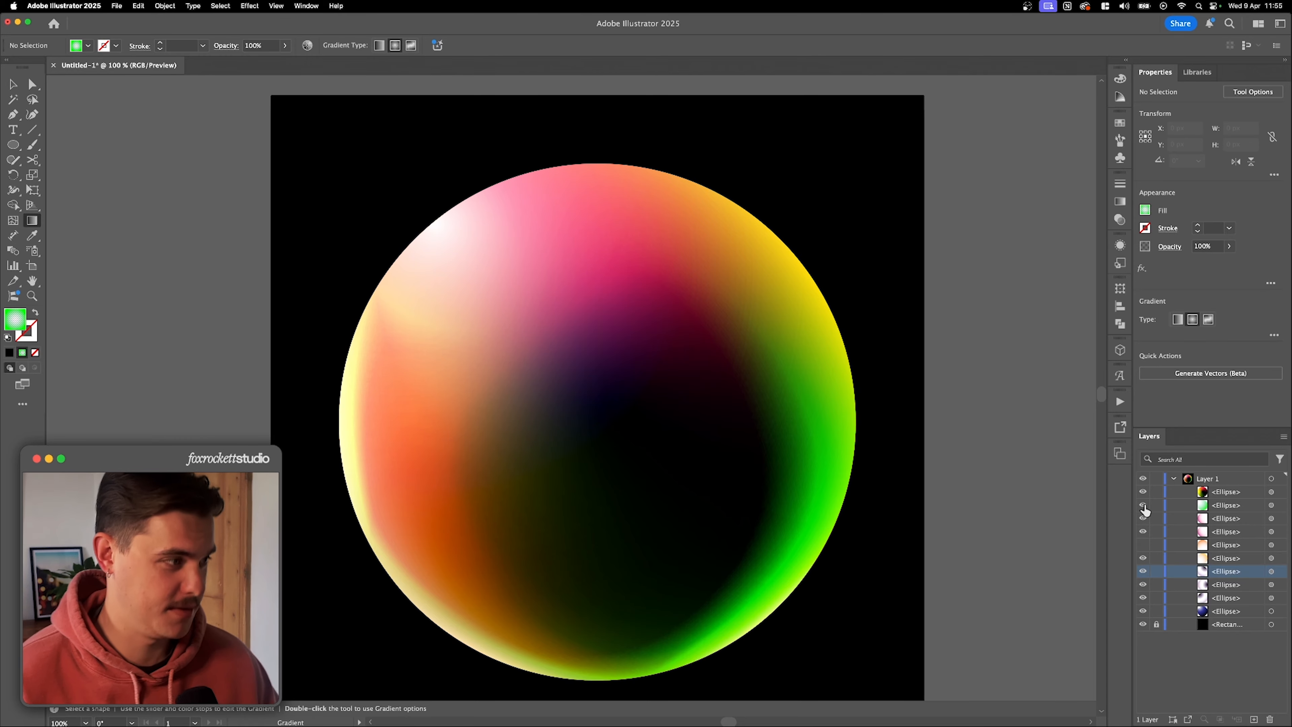
{"action": "left_click", "coordinate": [1143, 506]}
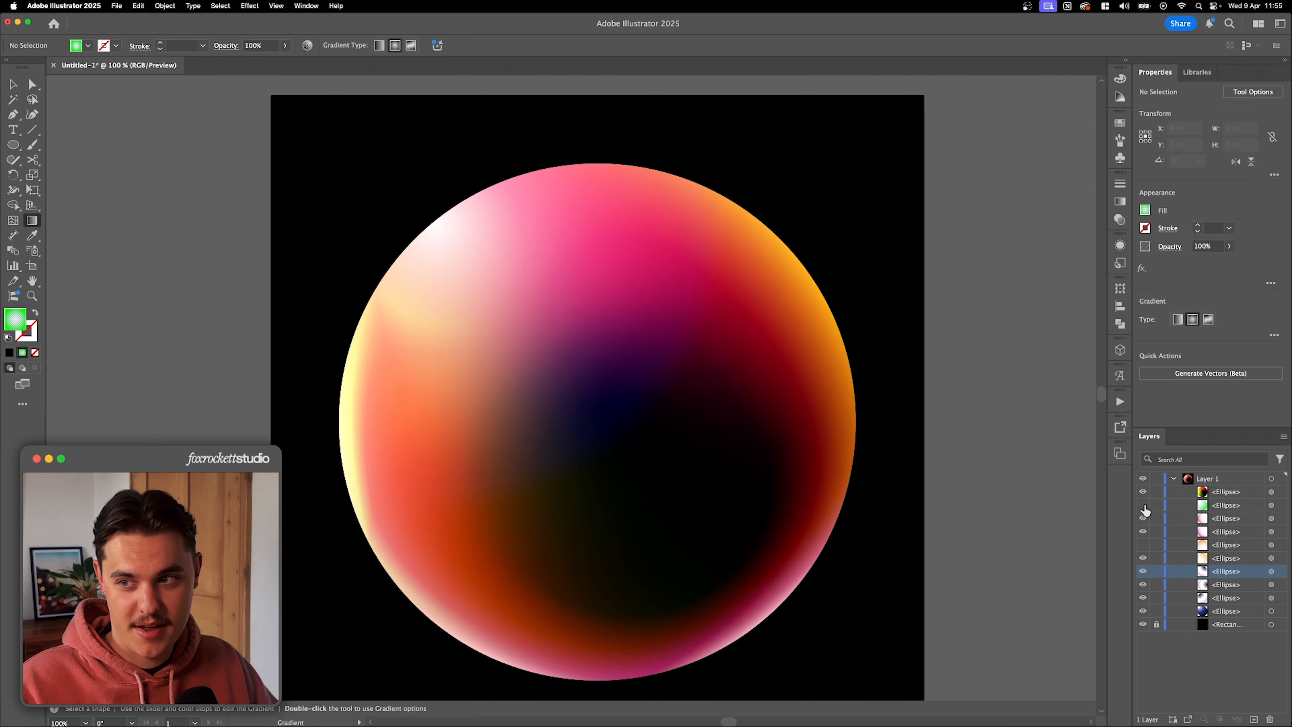
{"action": "left_click", "coordinate": [1143, 506]}
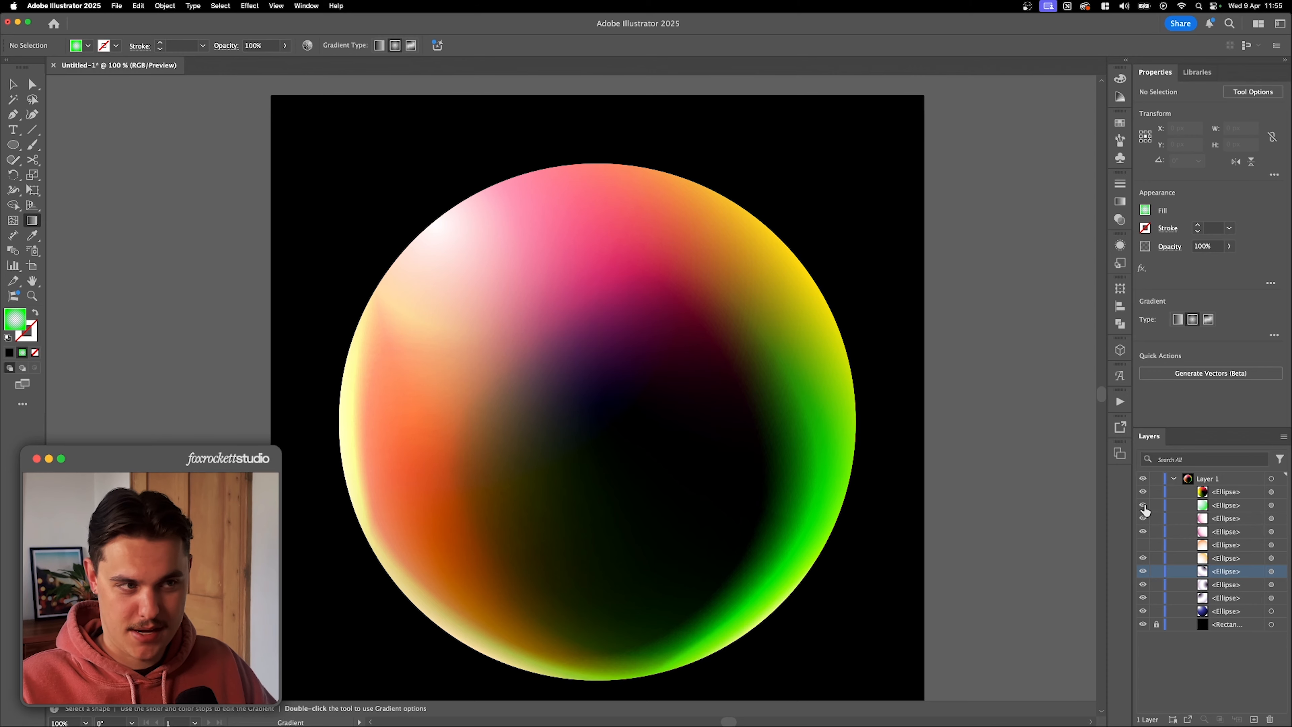
{"action": "left_click", "coordinate": [1143, 505]}
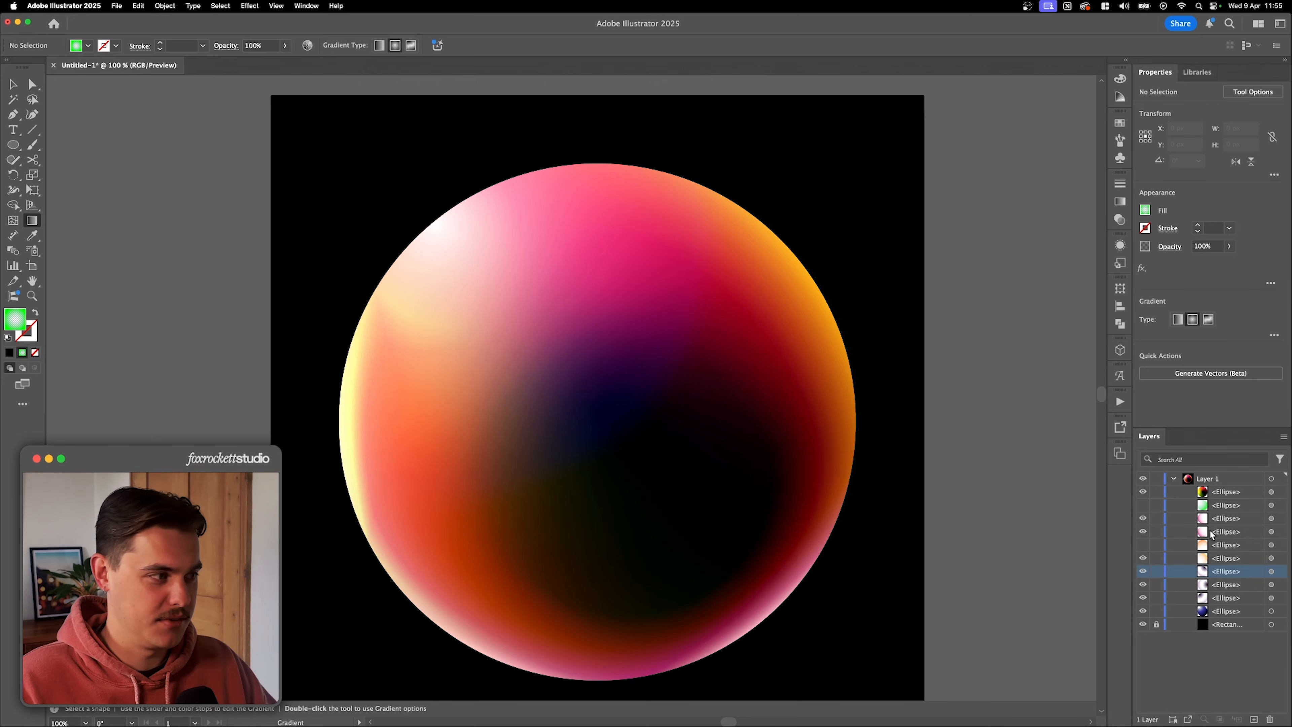
Reopen the top ellipse's freeform gradient and move its black point slightly down and right, the red point up, and the yellow point outward
{"action": "left_click", "coordinate": [1271, 492]}
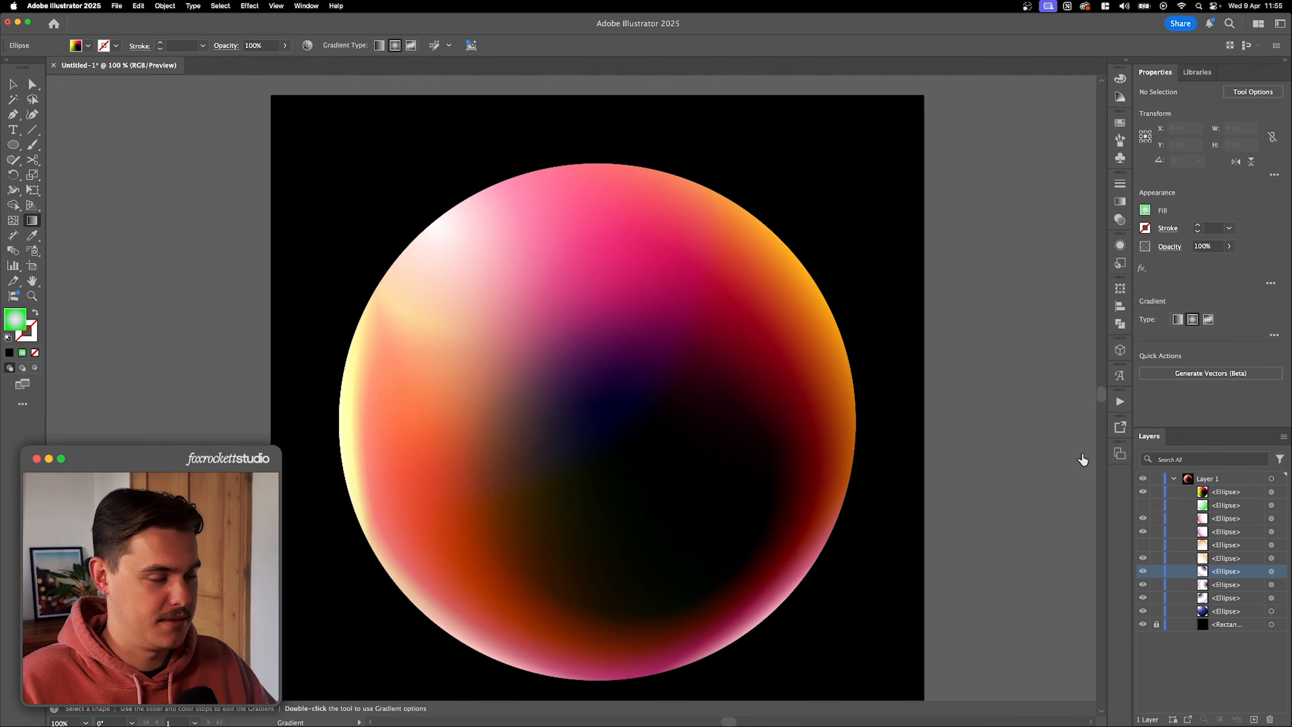
{"action": "key", "text": "v"}
{"action": "left_click", "coordinate": [939, 326]}
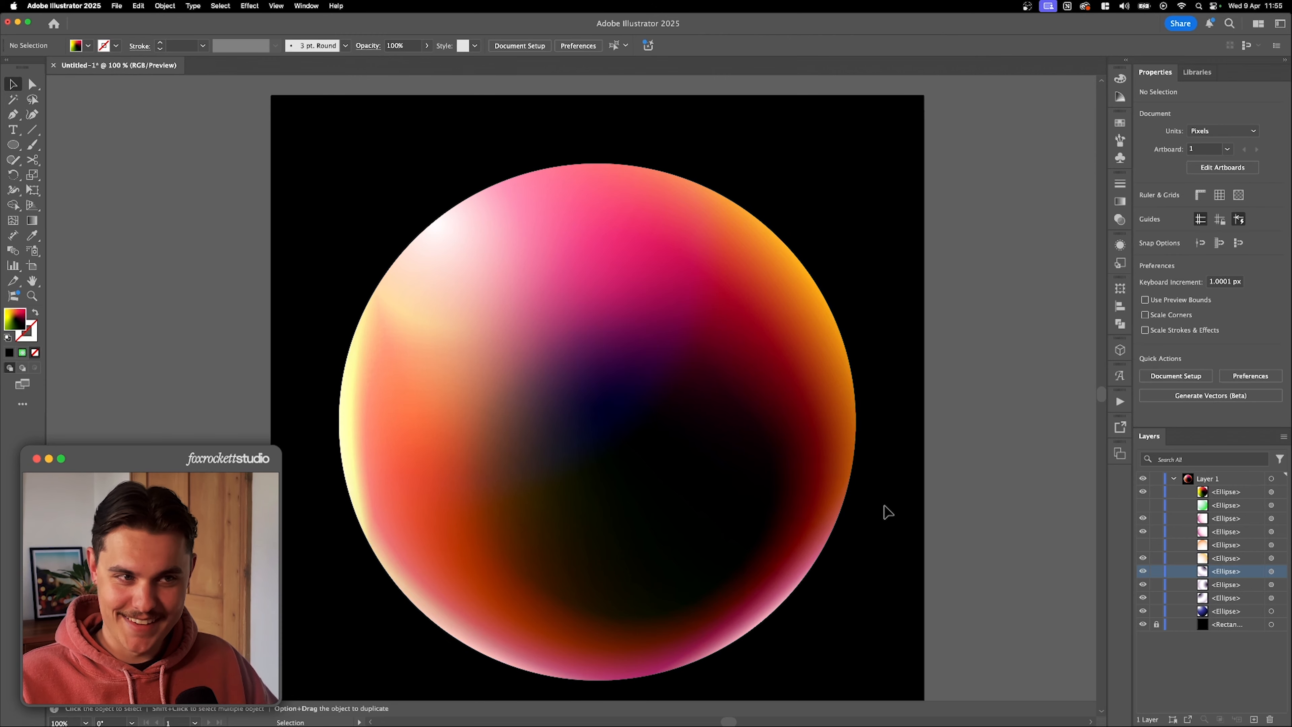
{"action": "left_click", "coordinate": [1270, 493]}
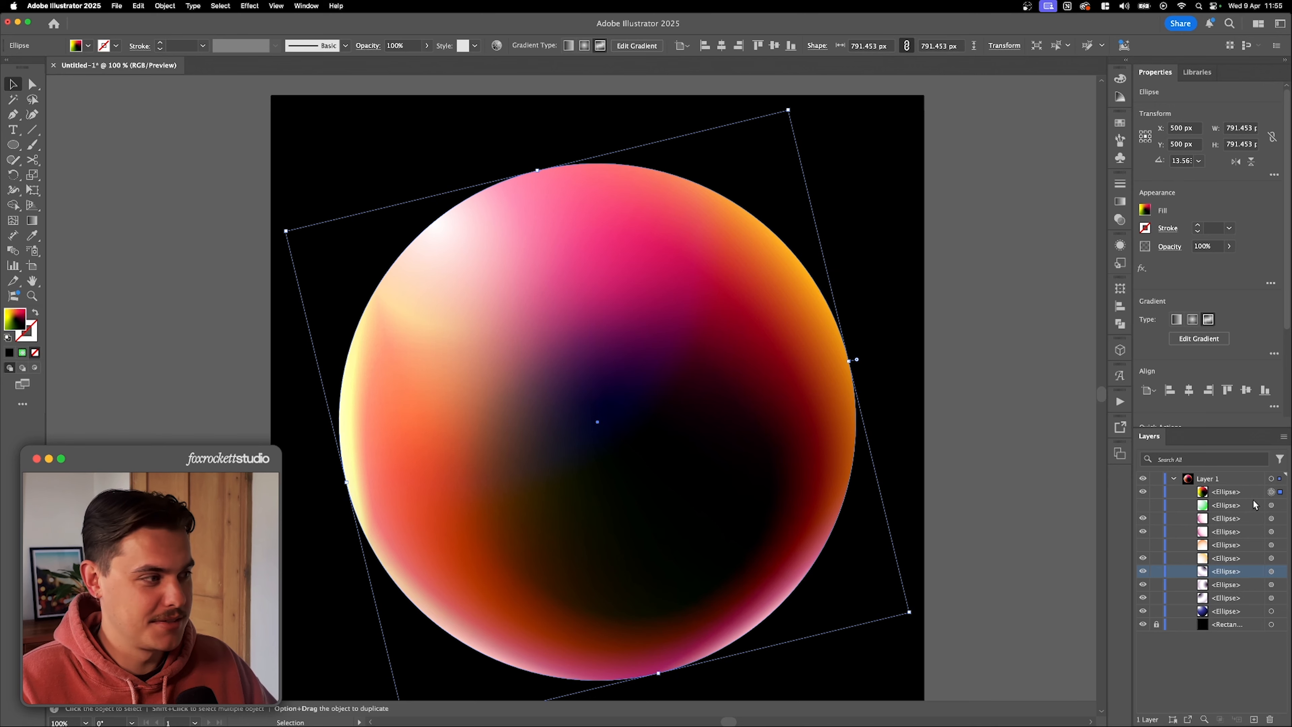
{"action": "left_click", "coordinate": [1198, 338]}
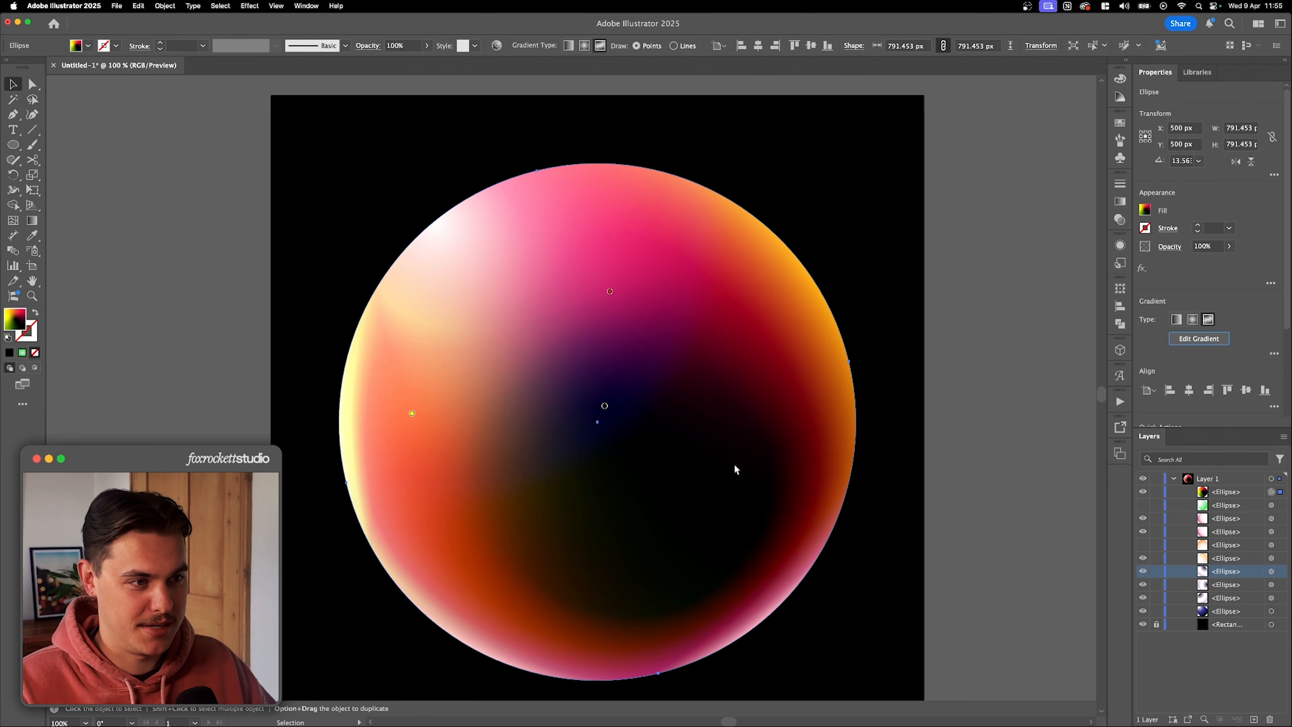
{"action": "mouse_move", "coordinate": [604, 406]}
{"action": "left_mouse_down"}
{"action": "mouse_move", "coordinate": [589, 391]}
{"action": "mouse_move", "coordinate": [614, 420]}
{"action": "left_mouse_up"}
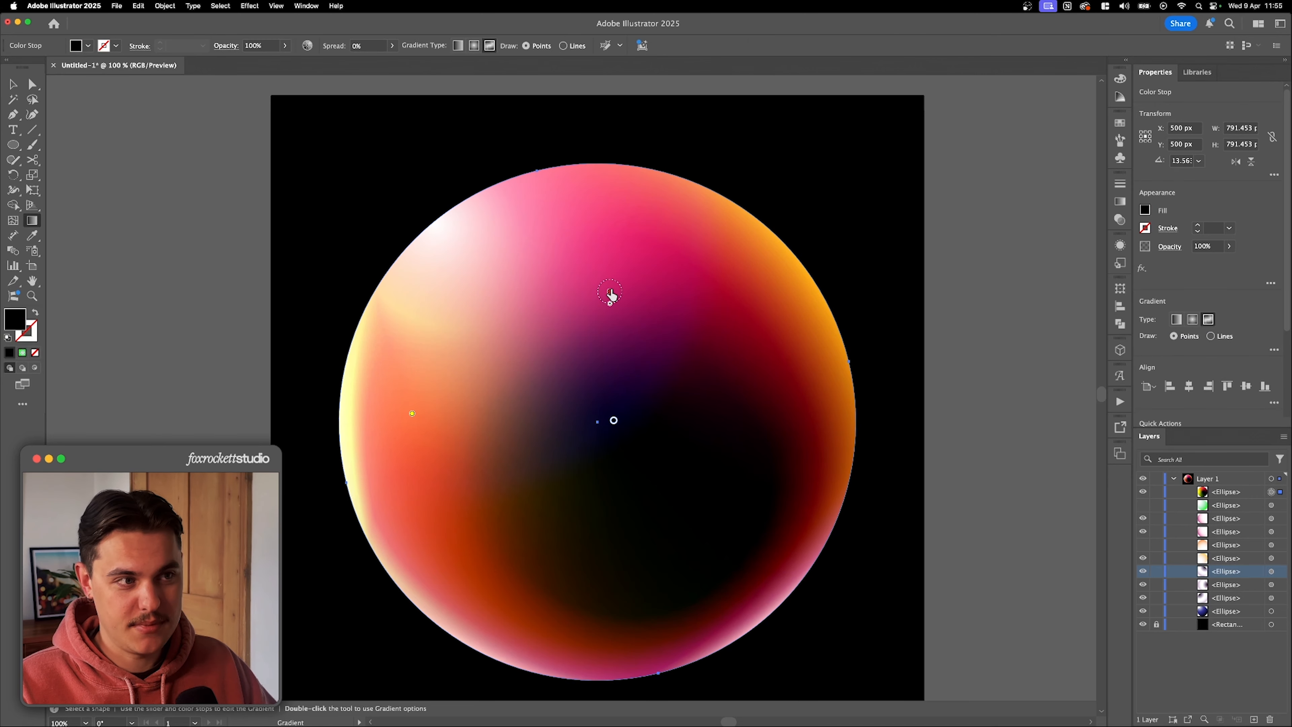
{"action": "left_click_drag", "start_coordinate": [610, 291], "coordinate": [610, 265]}
{"action": "left_click_drag", "start_coordinate": [412, 413], "coordinate": [399, 410]}
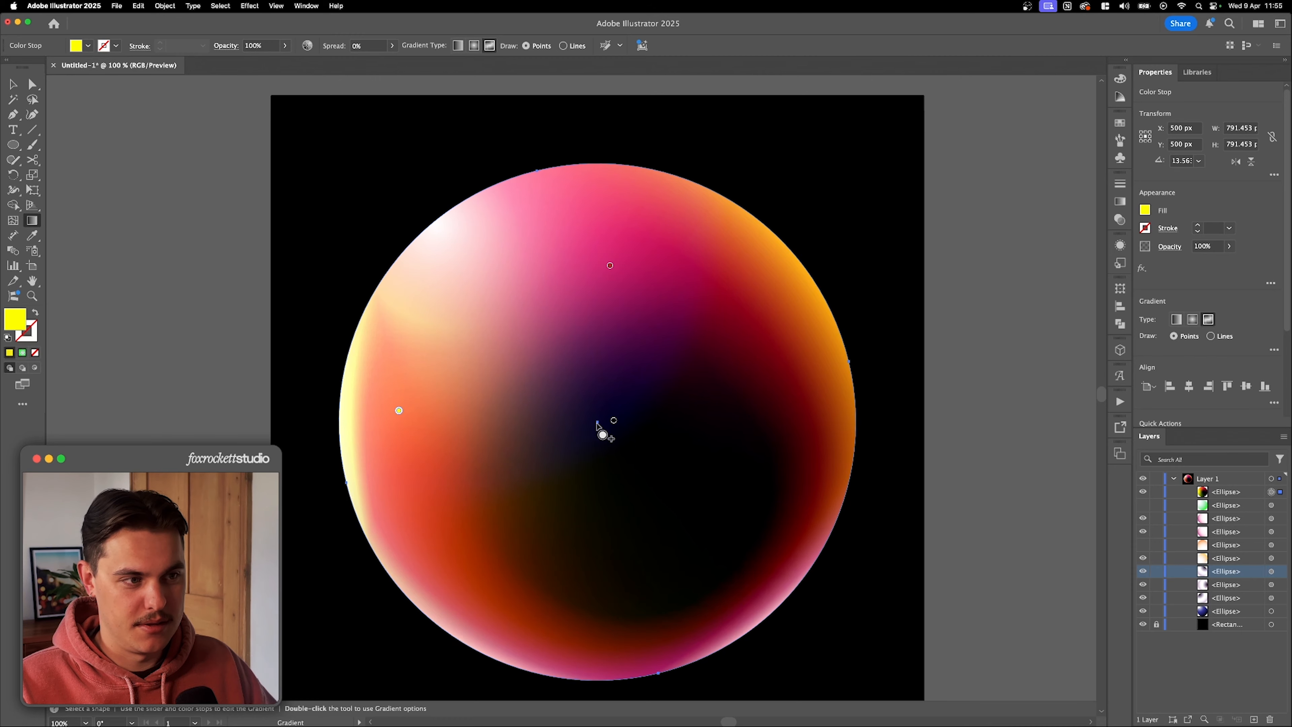
Try the black point at several positions, add and remove an extra one lower left, and leave the original just right of centre
{"action": "left_click_drag", "start_coordinate": [613, 425], "coordinate": [666, 393]}
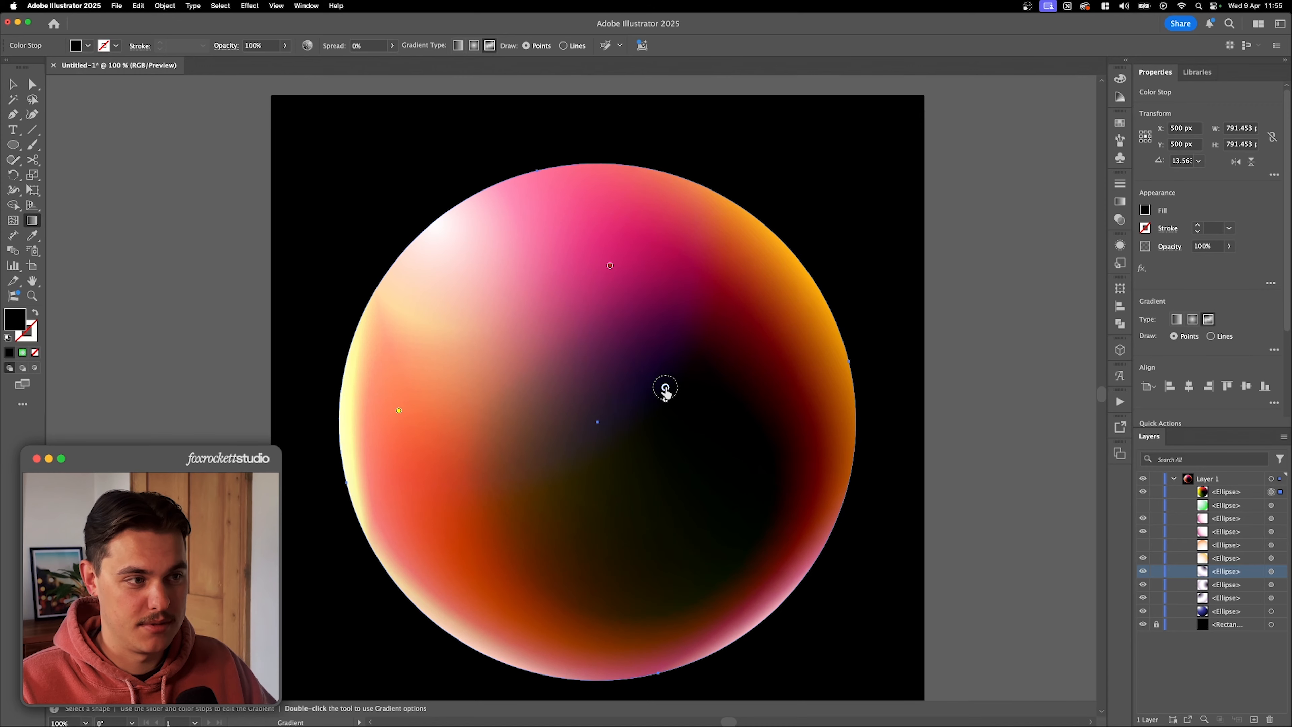
{"action": "left_click", "coordinate": [524, 459]}
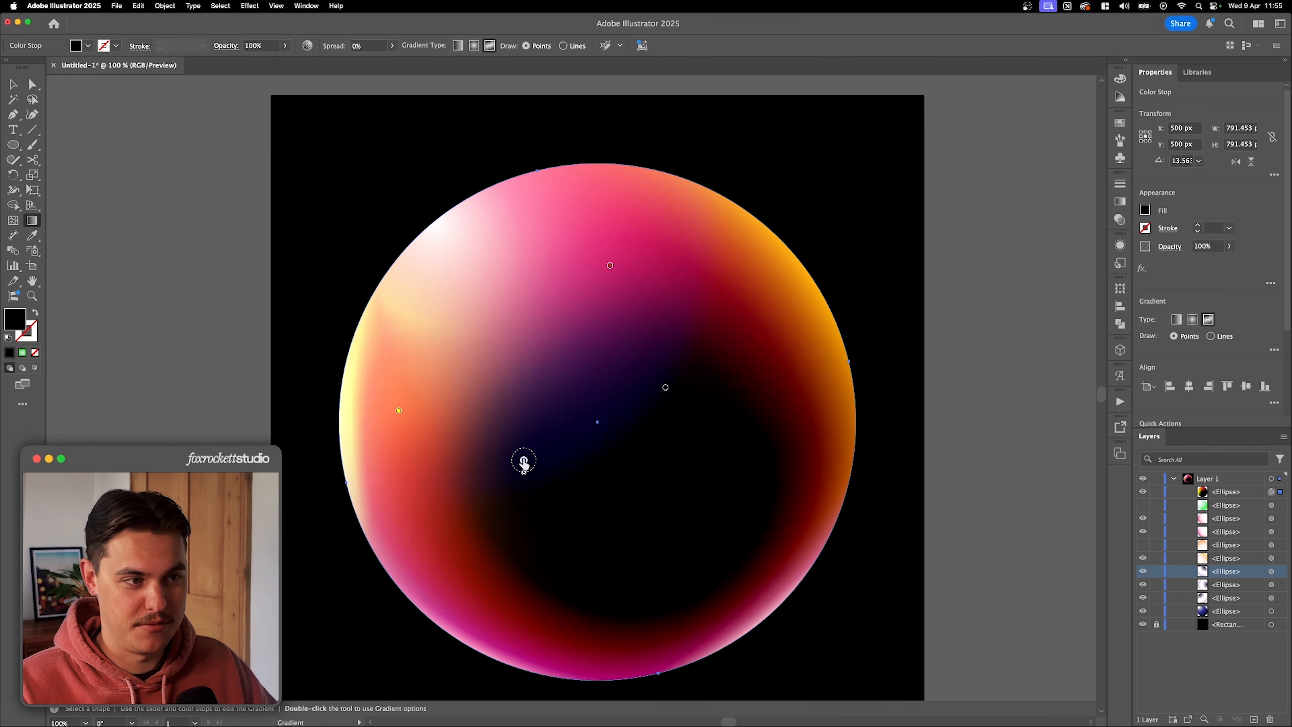
{"action": "key", "text": "Delete"}
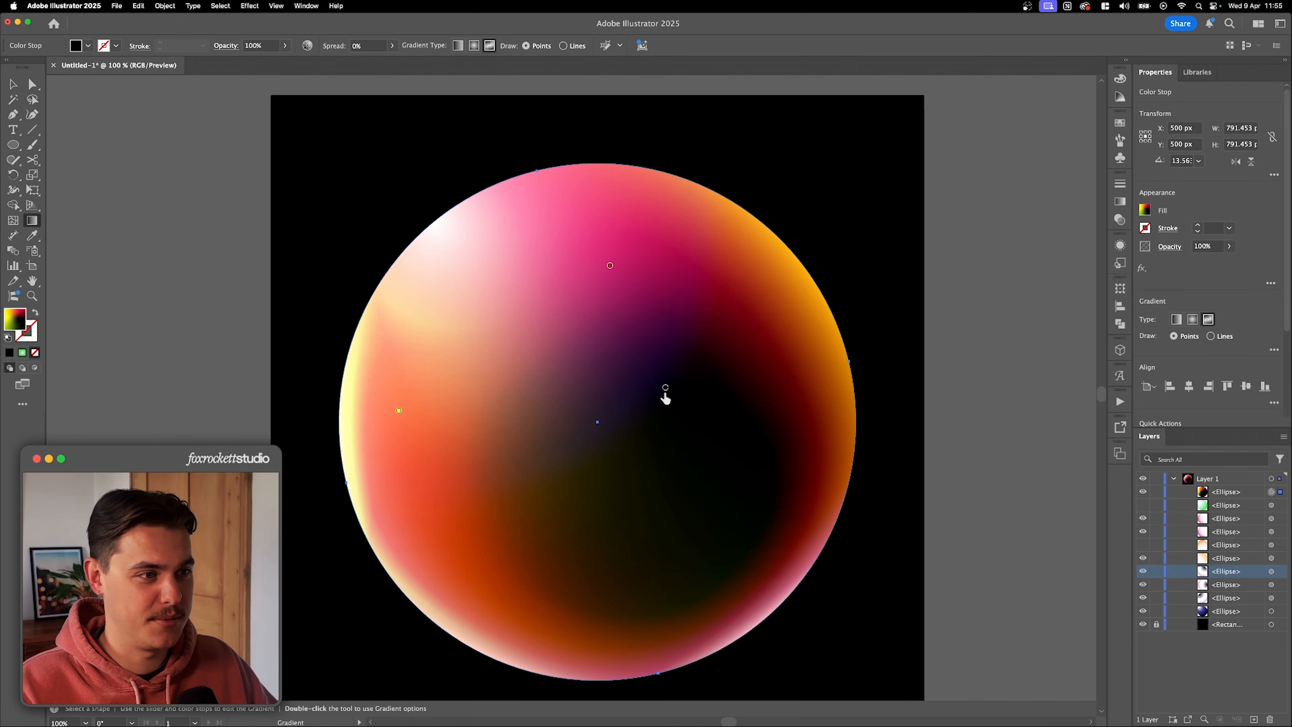
{"action": "left_click_drag", "start_coordinate": [664, 394], "coordinate": [626, 405]}
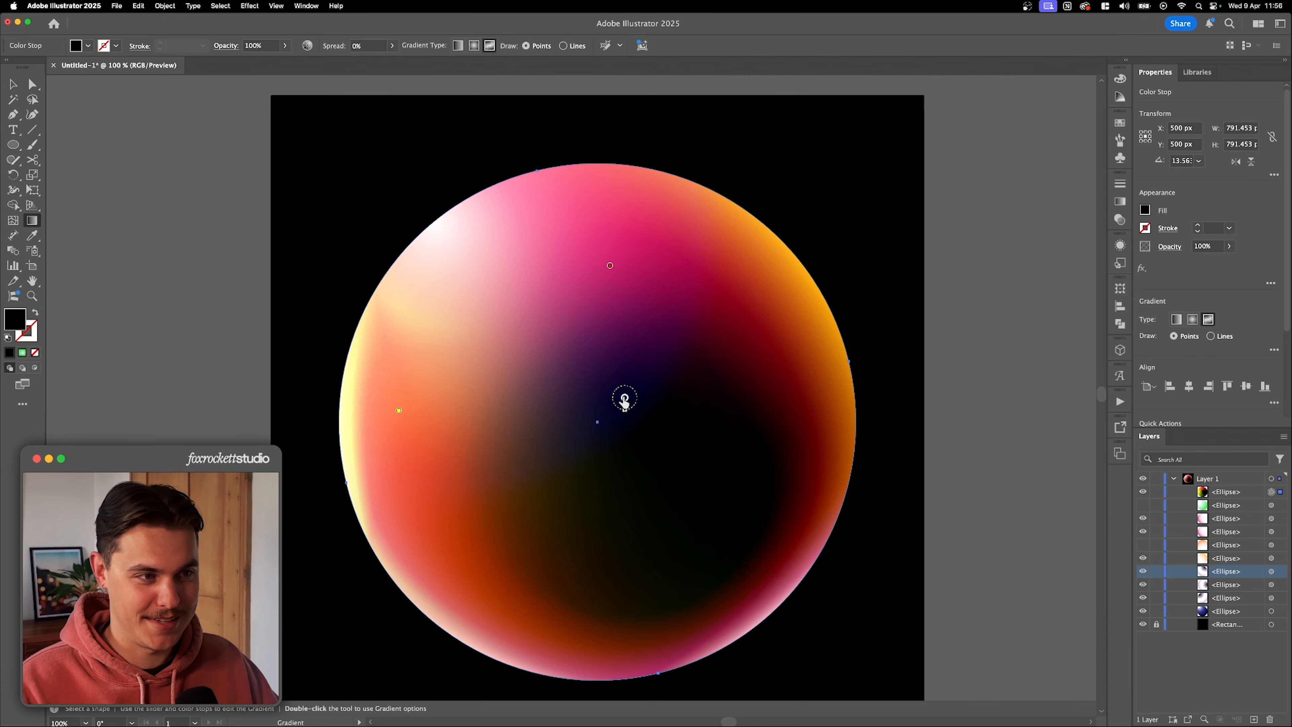
{"action": "left_click_drag", "start_coordinate": [624, 397], "coordinate": [692, 413]}
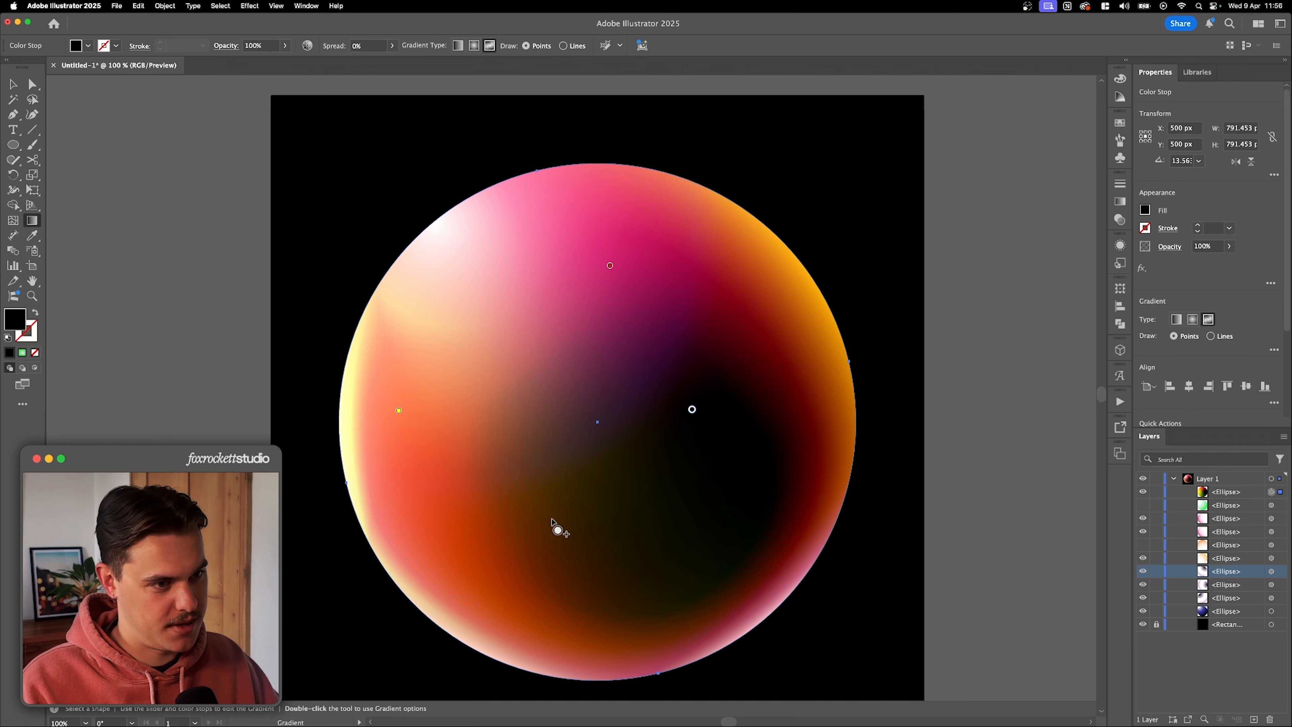
{"action": "left_click_drag", "start_coordinate": [680, 418], "coordinate": [627, 441]}
Recolour the yellow gradient point bright green and move it slightly inward from the sphere's left rim
{"action": "double_click", "coordinate": [404, 416]}
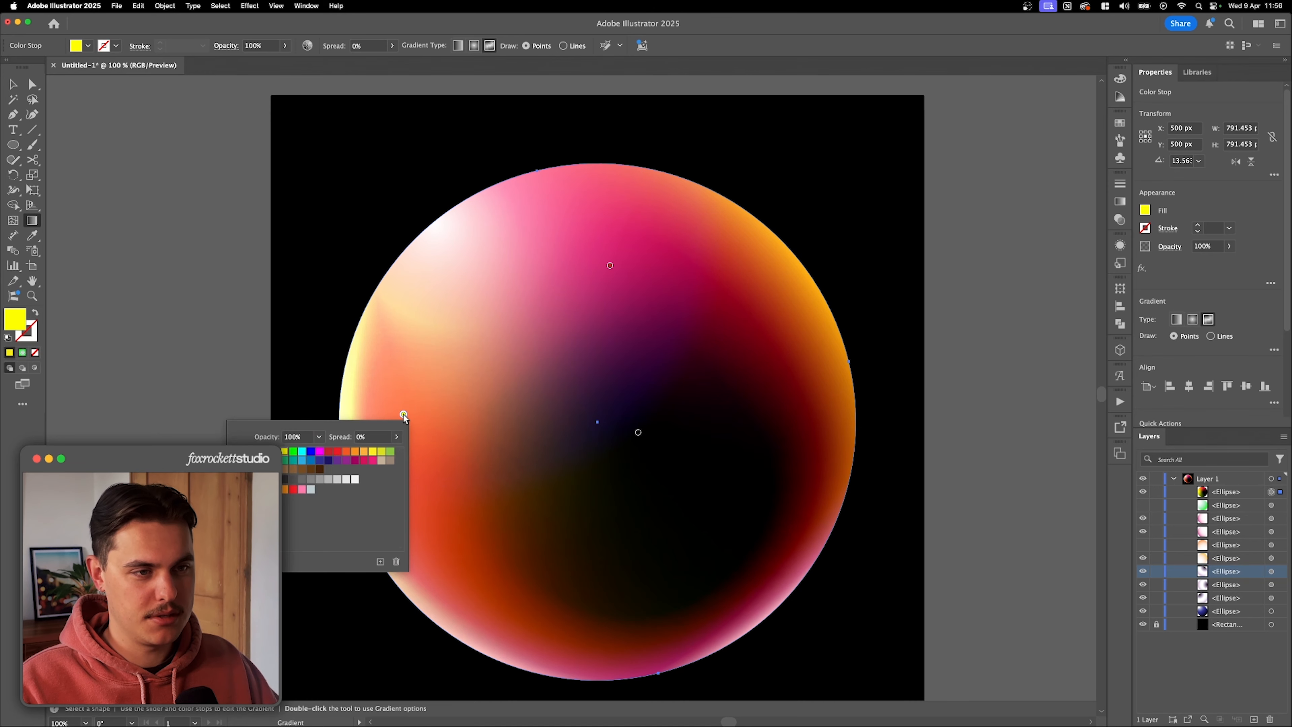
{"action": "left_click", "coordinate": [293, 455]}
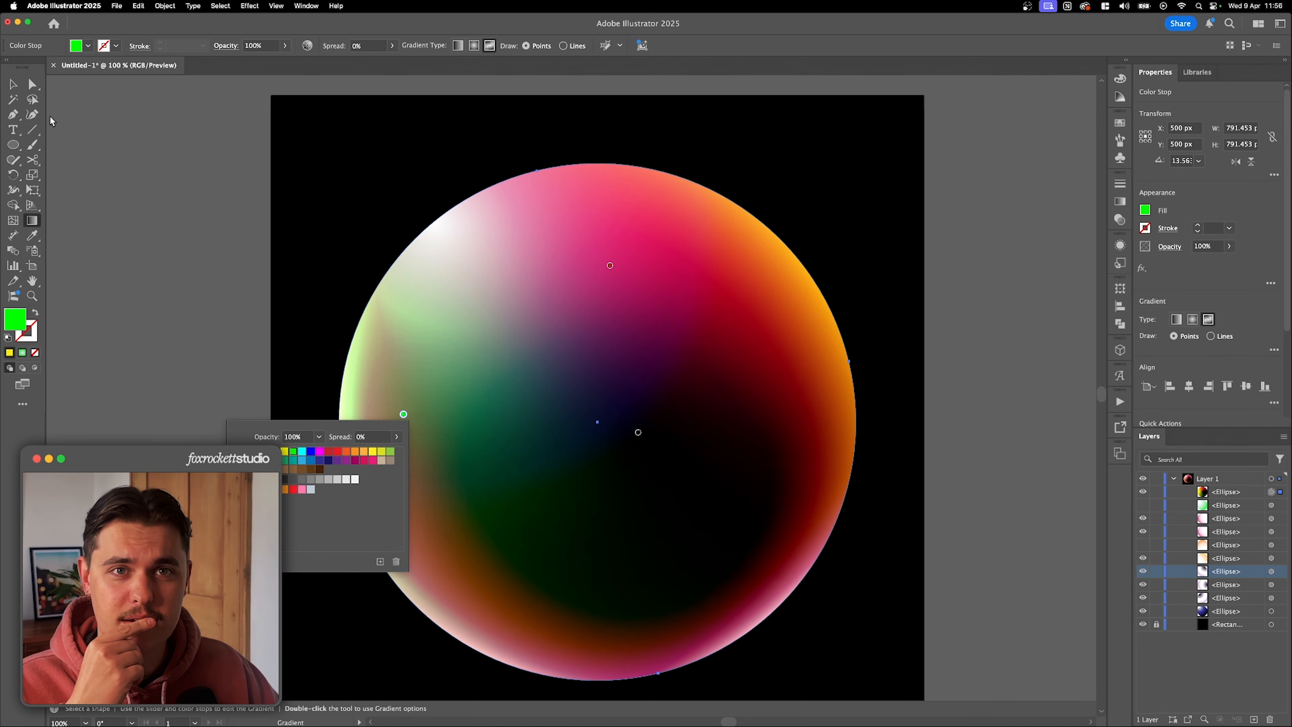
{"action": "key", "text": "Escape"}
{"action": "mouse_move", "coordinate": [403, 414]}
{"action": "left_mouse_down"}
{"action": "mouse_move", "coordinate": [405, 385]}
{"action": "mouse_move", "coordinate": [424, 411]}
{"action": "left_mouse_up"}
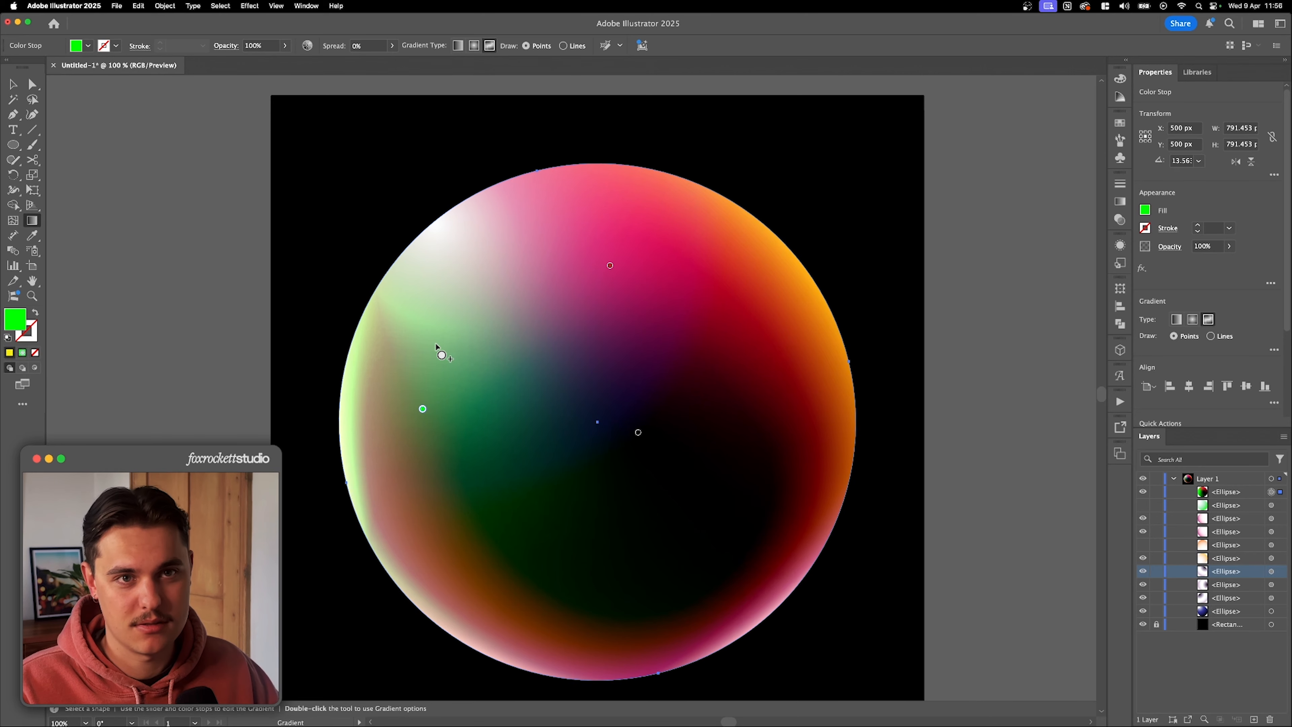
{"action": "mouse_move", "coordinate": [422, 409]}
{"action": "left_mouse_down"}
{"action": "mouse_move", "coordinate": [445, 413]}
{"action": "mouse_move", "coordinate": [435, 415]}
{"action": "left_mouse_up"}
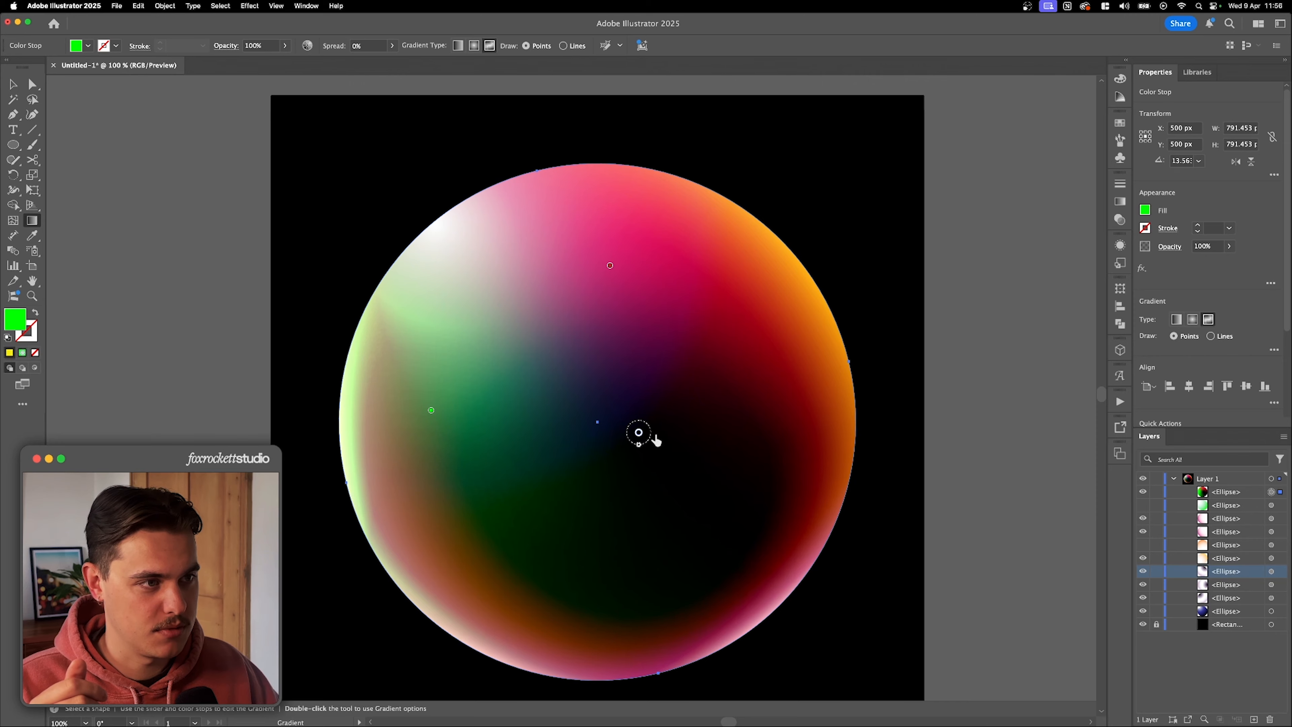
Move the black gradient point slightly further right of the centre and finish gradient editing
{"action": "left_click_drag", "start_coordinate": [640, 434], "coordinate": [667, 433]}
{"action": "key", "text": "v"}
{"action": "left_click", "coordinate": [873, 557]}
{"action": "left_click", "coordinate": [749, 586]}
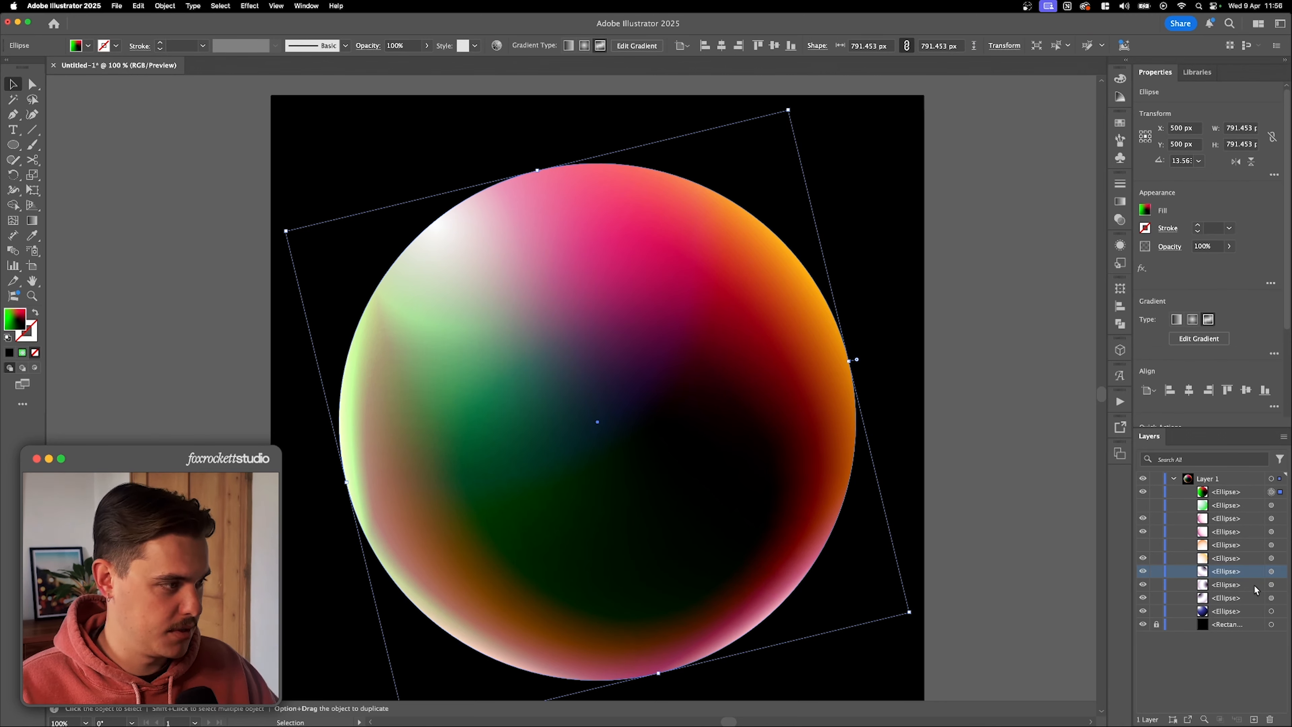
Rotate the white highlight ellipse that sits two layers above the dark blue base ellipse
{"action": "left_click", "coordinate": [1271, 584]}
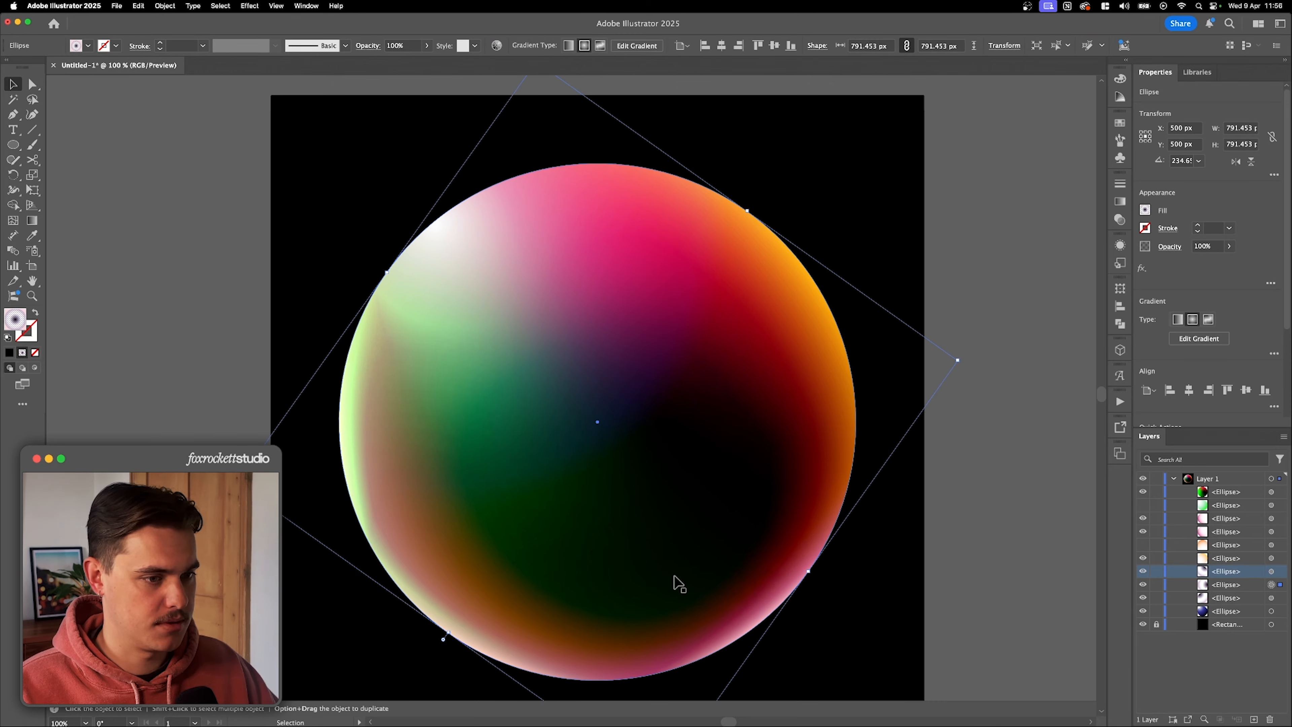
{"action": "left_click_drag", "start_coordinate": [965, 365], "coordinate": [464, 534]}
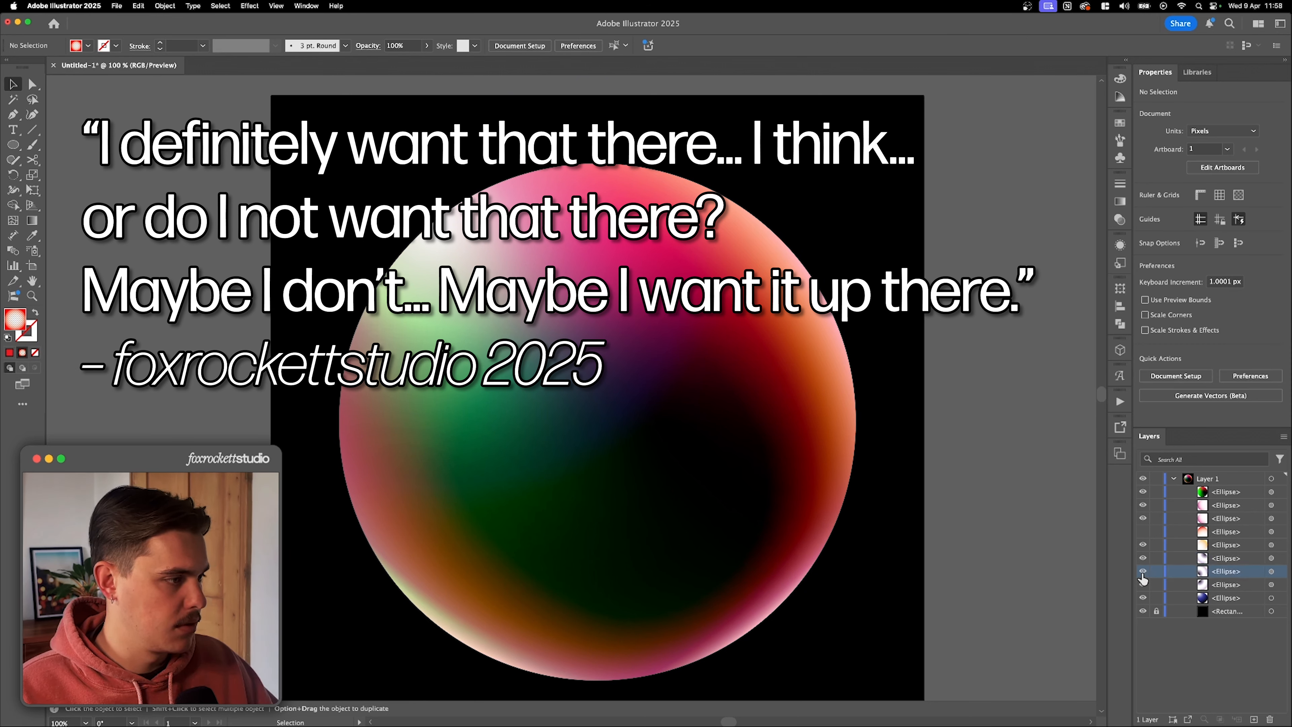
Identify the highlight ellipse three layers above the dark blue base ellipse and rotate it to about 232°
{"action": "left_click", "coordinate": [1142, 572]}
{"action": "left_click", "coordinate": [1142, 572]}
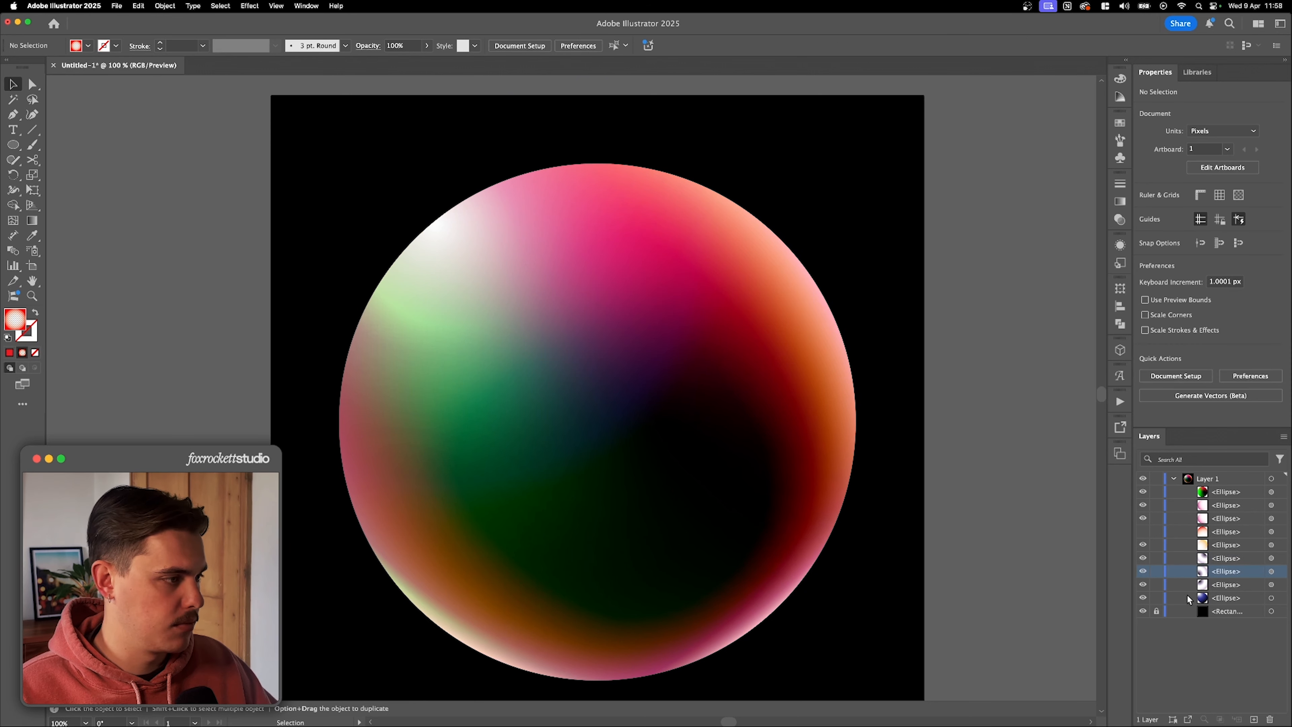
{"action": "left_click", "coordinate": [1143, 558]}
{"action": "left_click", "coordinate": [1143, 559]}
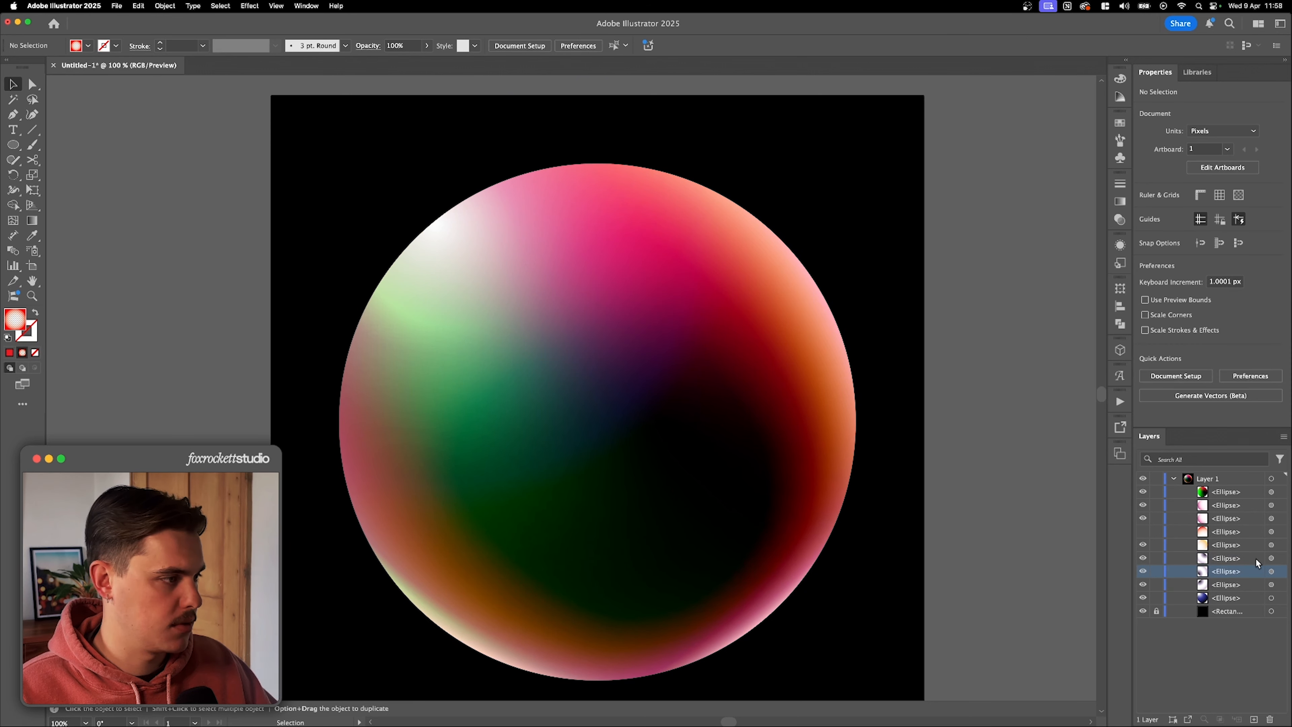
{"action": "left_click", "coordinate": [1271, 558]}
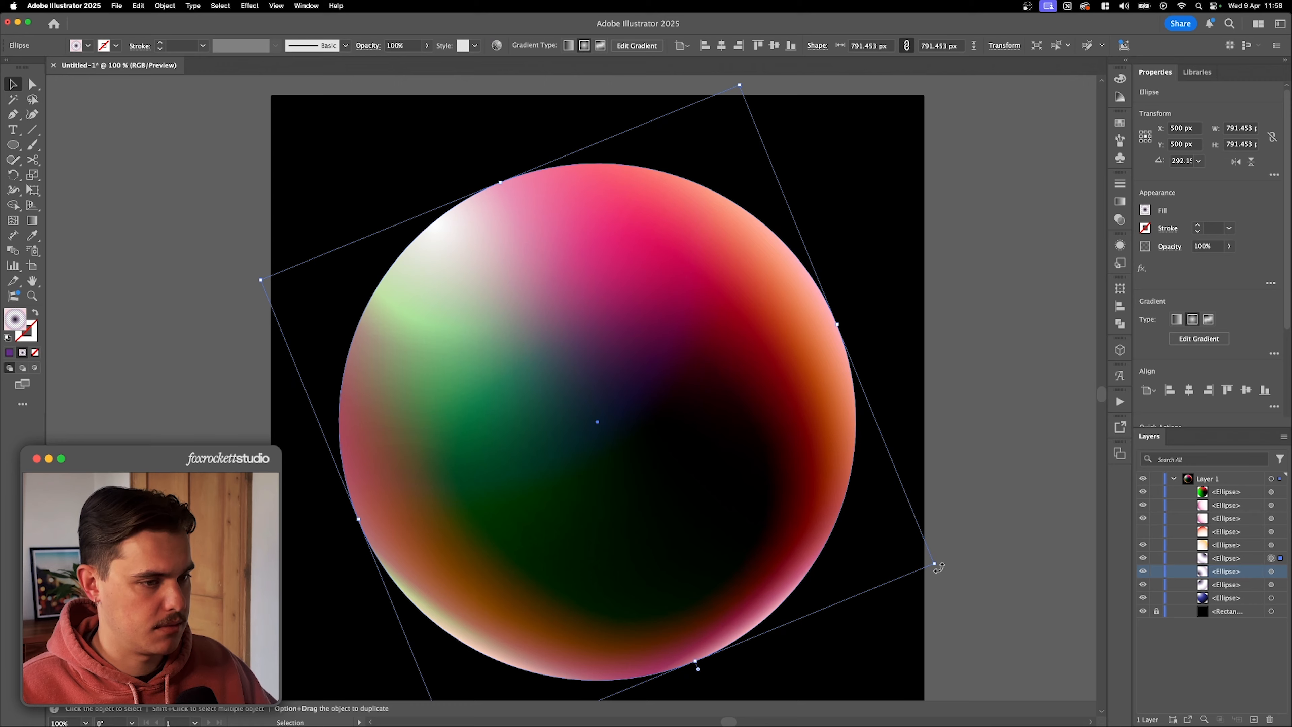
{"action": "left_click_drag", "start_coordinate": [938, 567], "coordinate": [627, 636]}
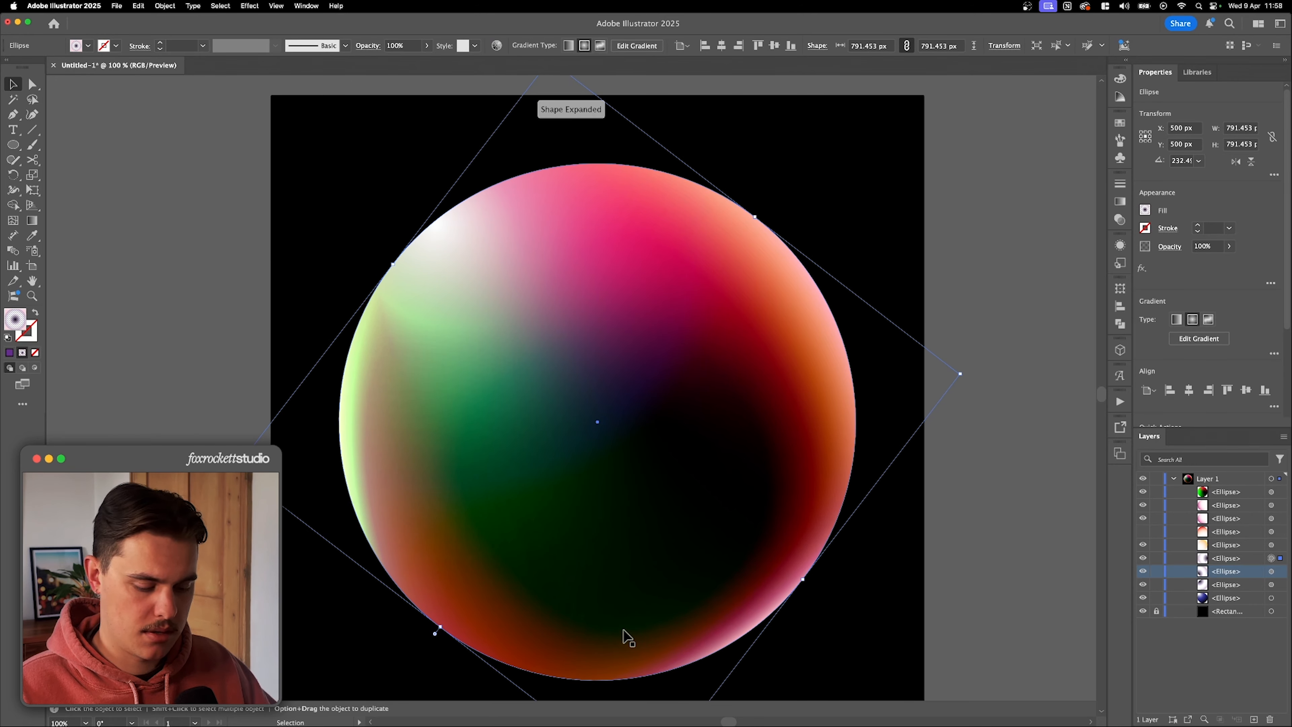
Reshape the rotated ellipse's radial gradient from the sphere's right rim towards its left rim and finish gradient editing
{"action": "key", "text": "g"}
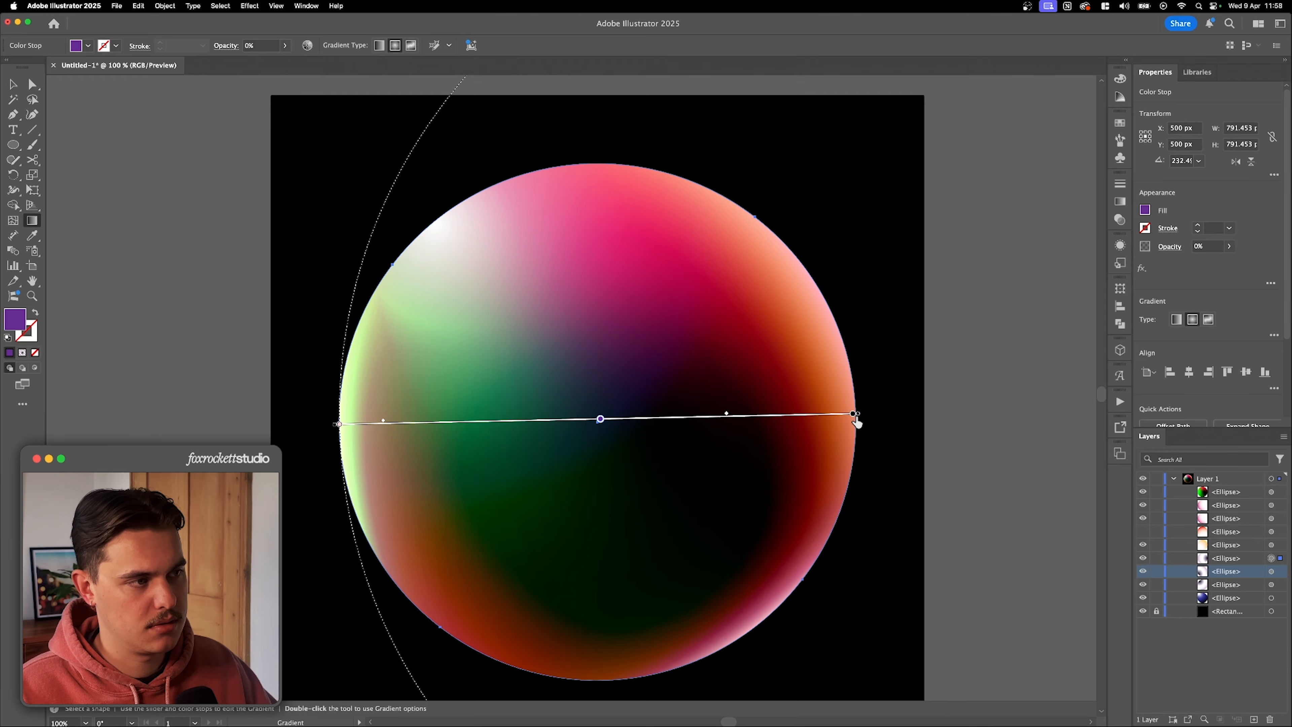
{"action": "left_click_drag", "start_coordinate": [856, 422], "coordinate": [329, 436]}
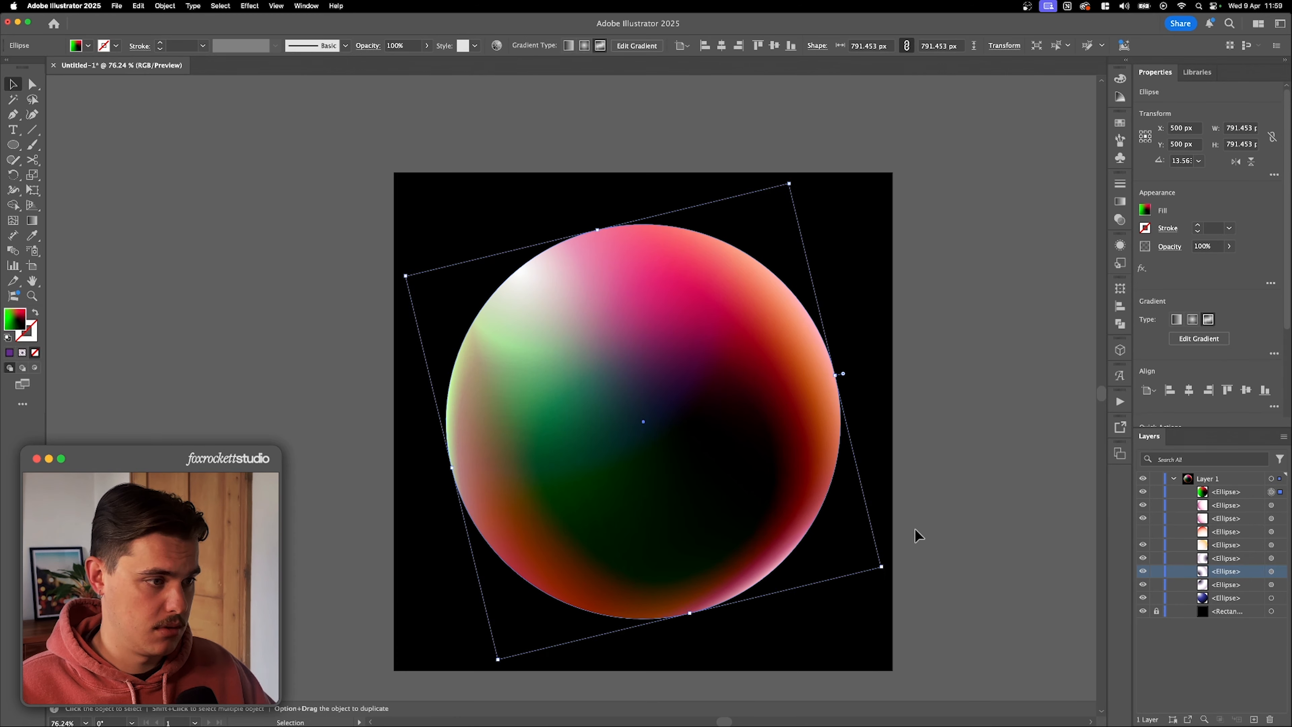
{"action": "left_click", "coordinate": [912, 531]}
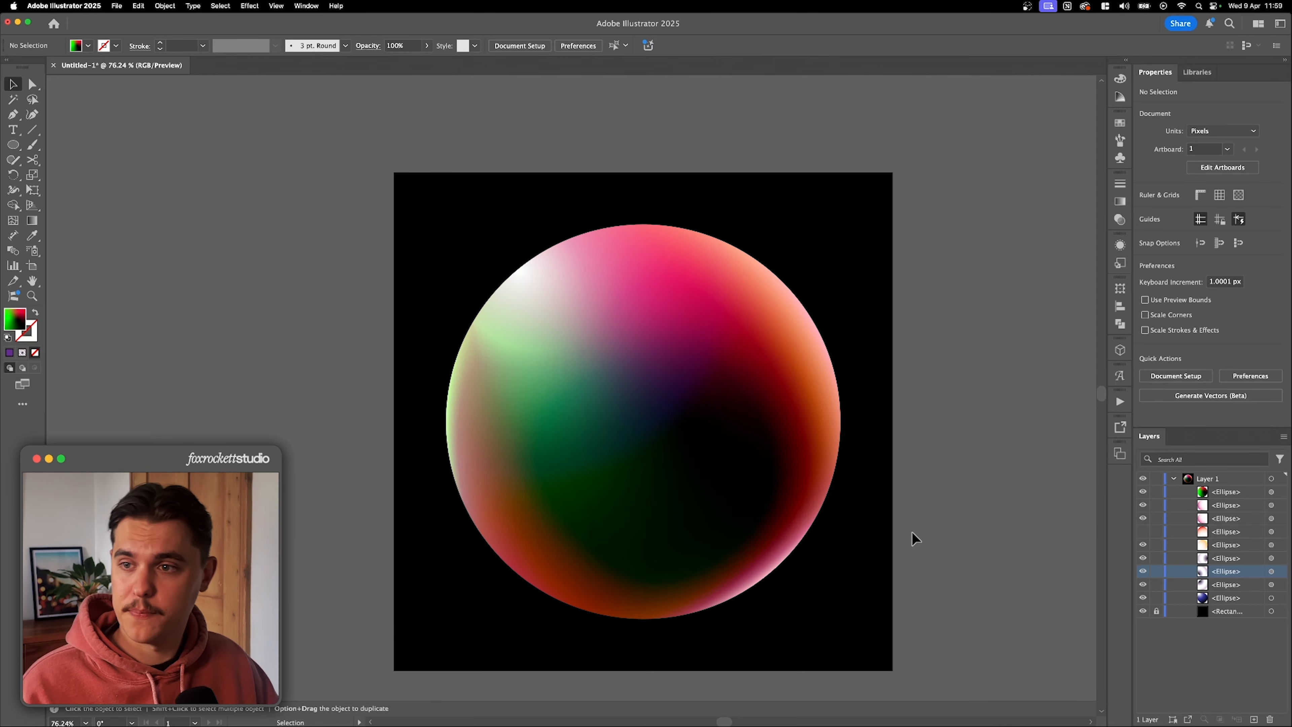
Show the hidden fourth ellipse from the top, rotate it to about 307° and recolour its end gradient stop light blue
{"action": "left_click_drag", "start_coordinate": [912, 329], "coordinate": [680, 115]}
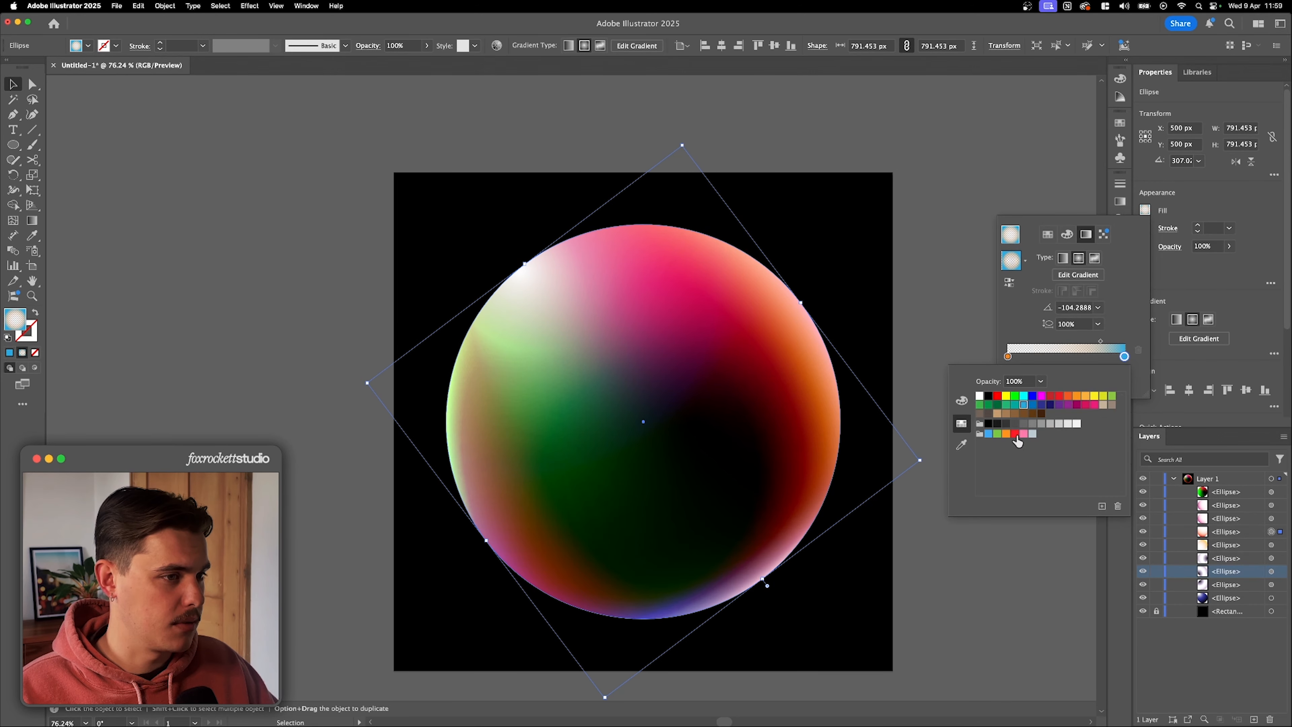
{"action": "left_click", "coordinate": [902, 563]}
{"action": "left_click", "coordinate": [897, 570]}
{"action": "left_click", "coordinate": [953, 542]}
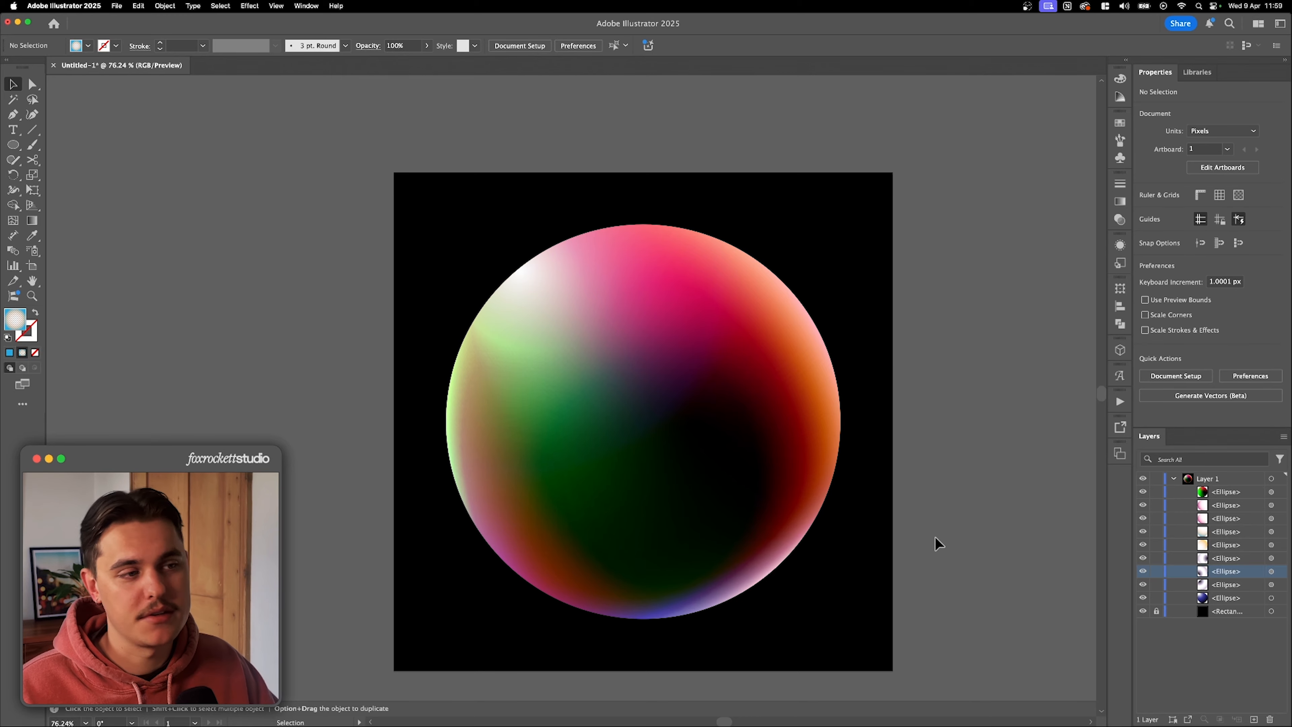
Select all the sphere's ellipses, collect them for export as a single asset and set the format to SVG
{"action": "left_click_drag", "start_coordinate": [184, 407], "coordinate": [1039, 556]}
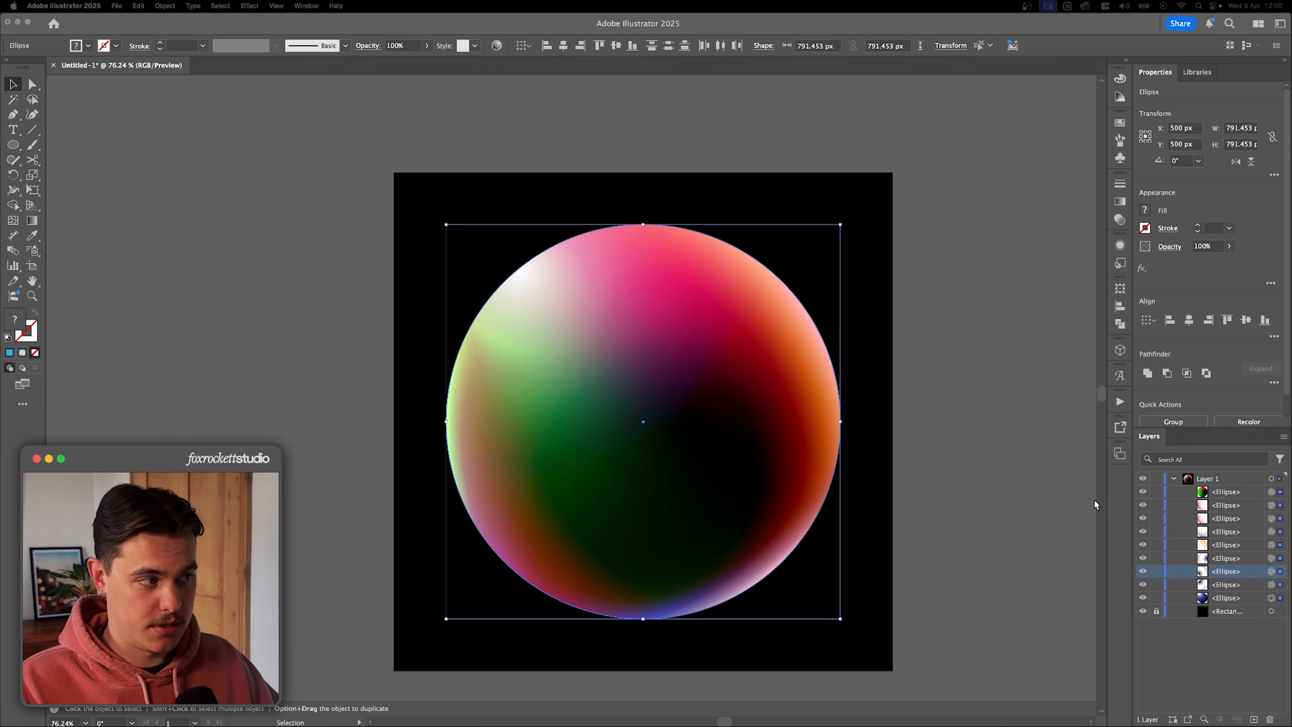
{"action": "left_click", "coordinate": [936, 548]}
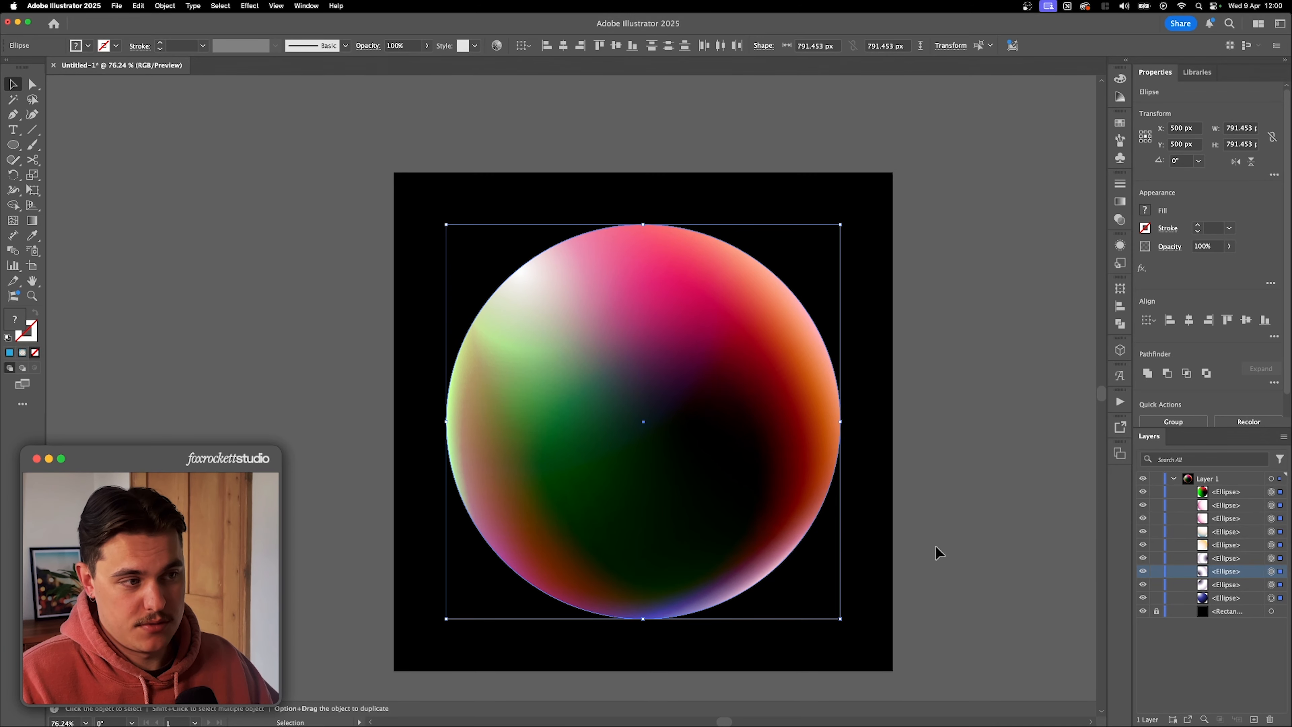
{"action": "left_click", "coordinate": [917, 569]}
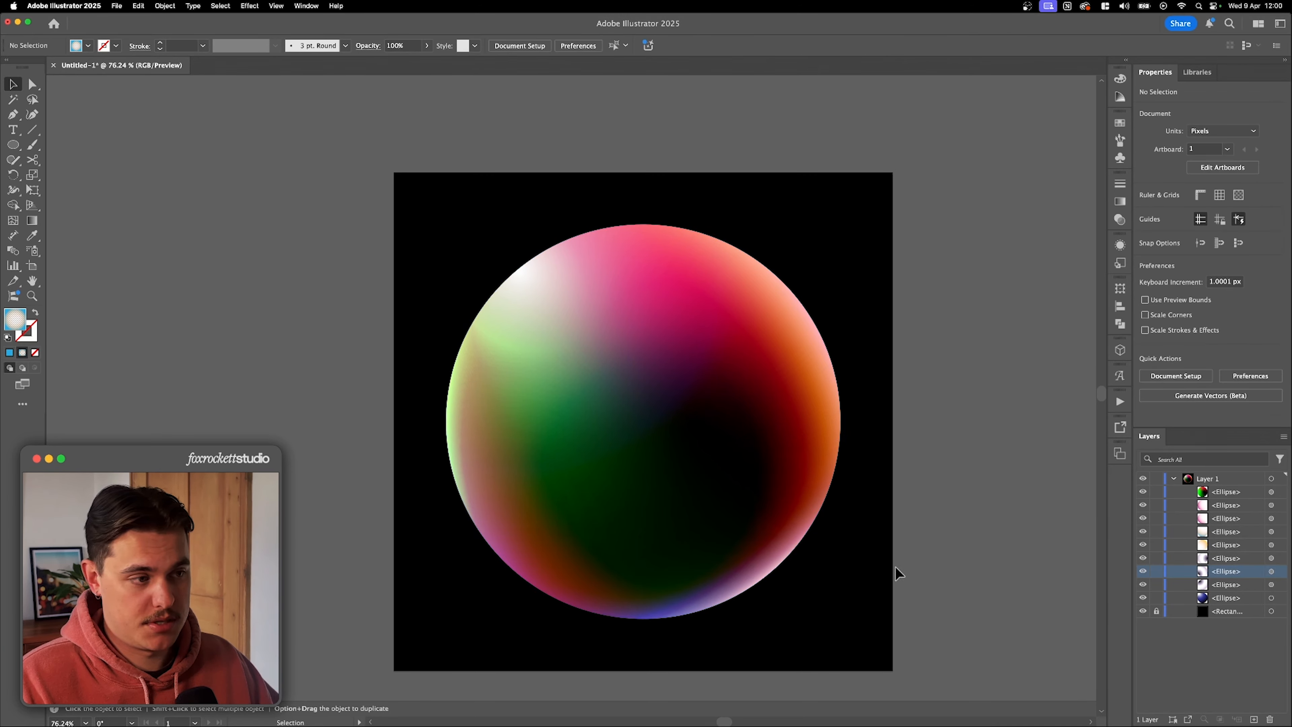
{"action": "left_click_drag", "start_coordinate": [894, 576], "coordinate": [742, 481]}
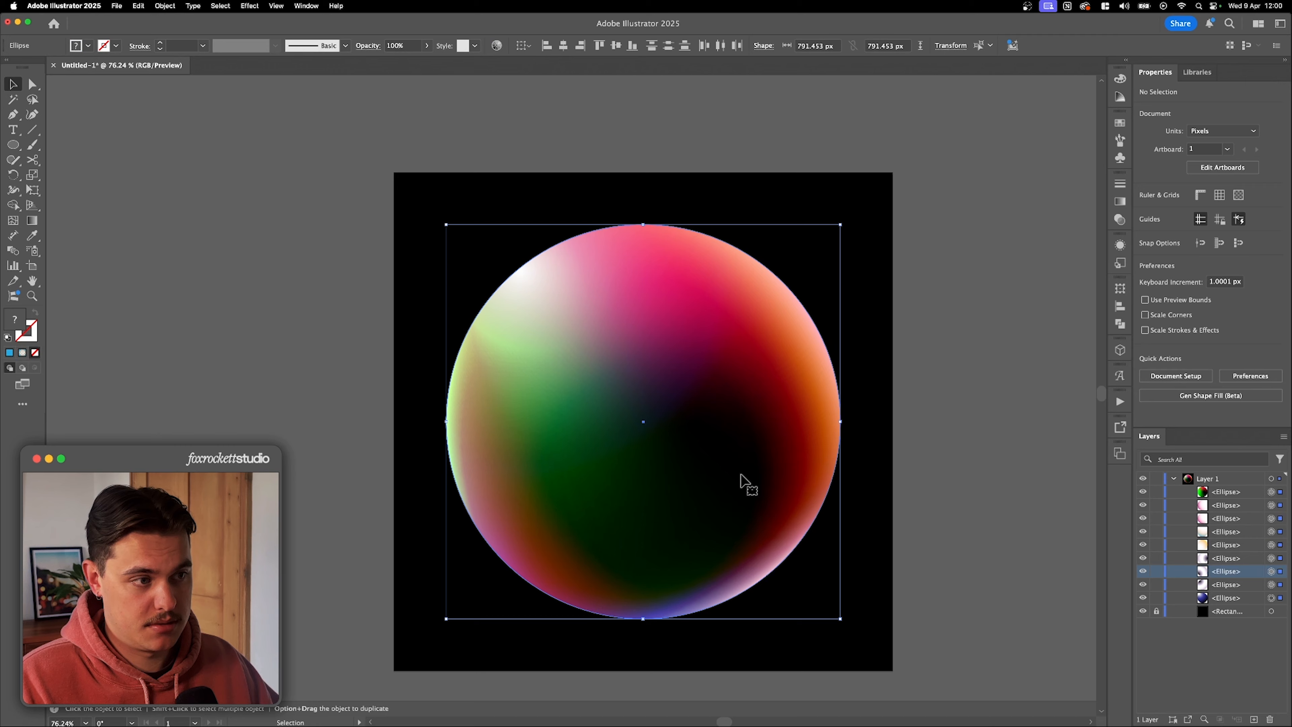
{"action": "right_click", "coordinate": [775, 468]}
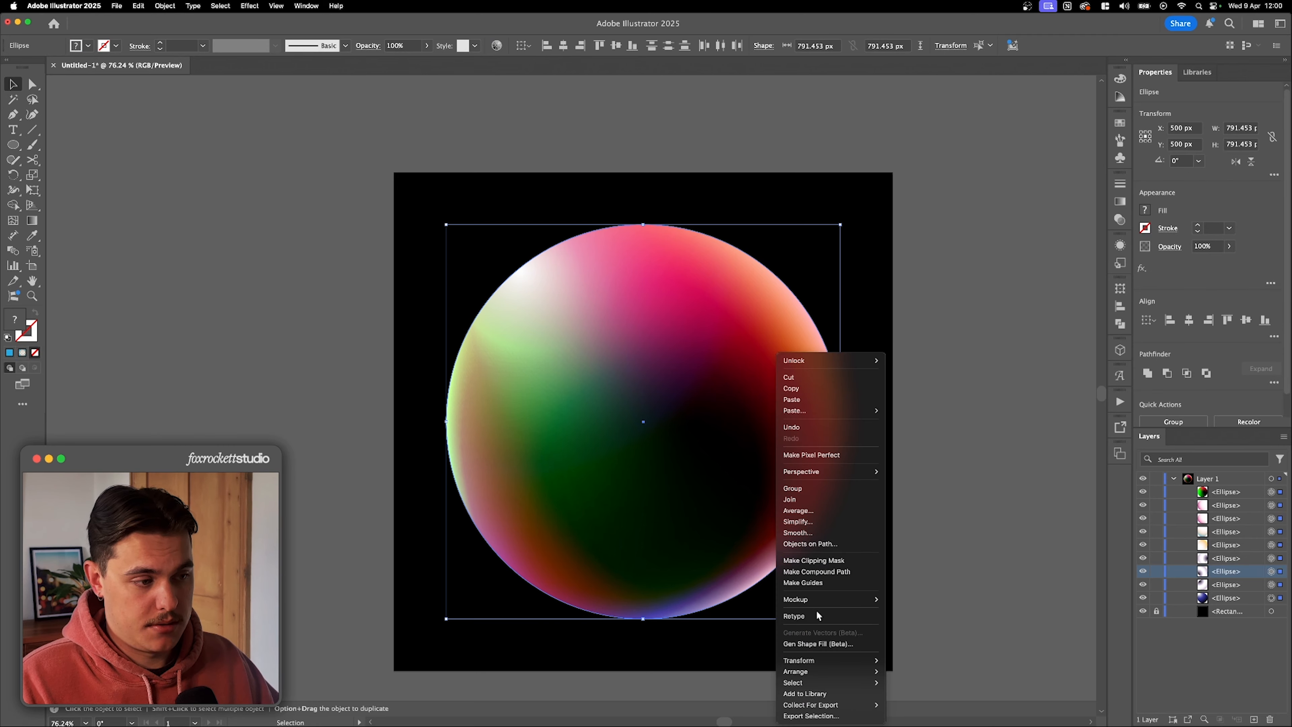
{"action": "mouse_move", "coordinate": [839, 706]}
{"action": "left_click", "coordinate": [915, 706]}
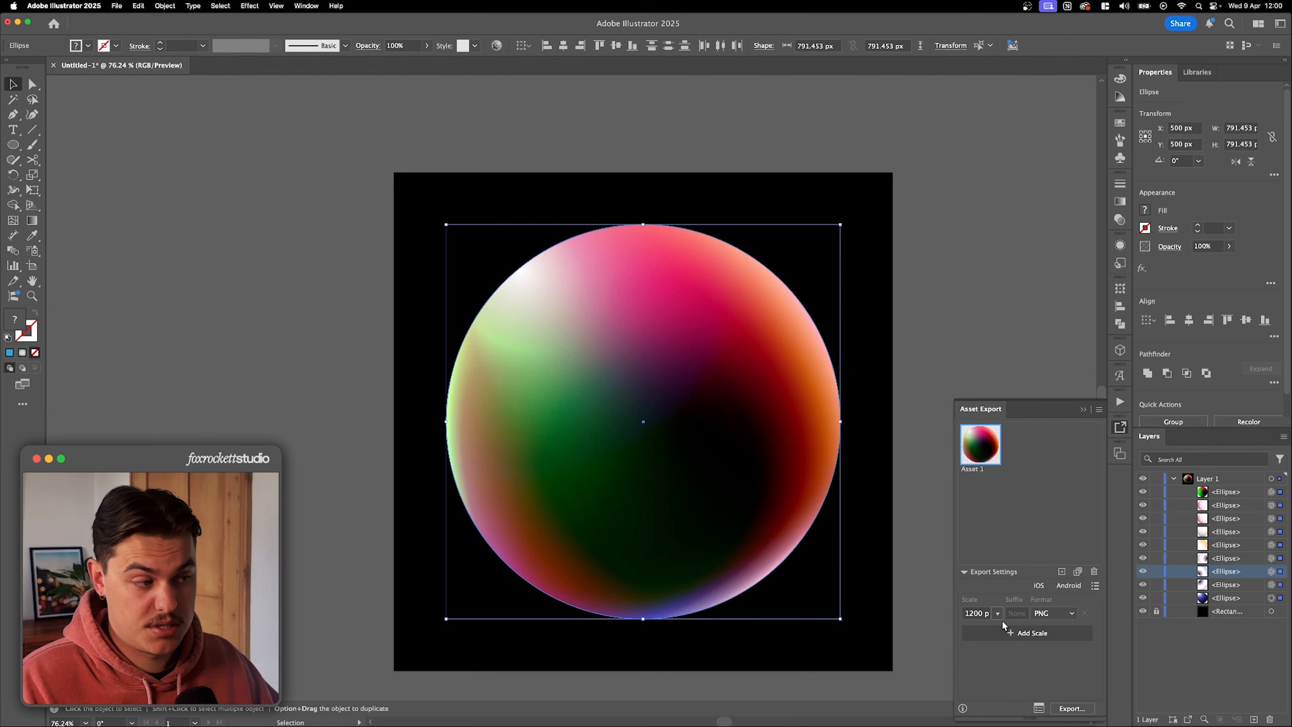
{"action": "left_click", "coordinate": [1057, 615]}
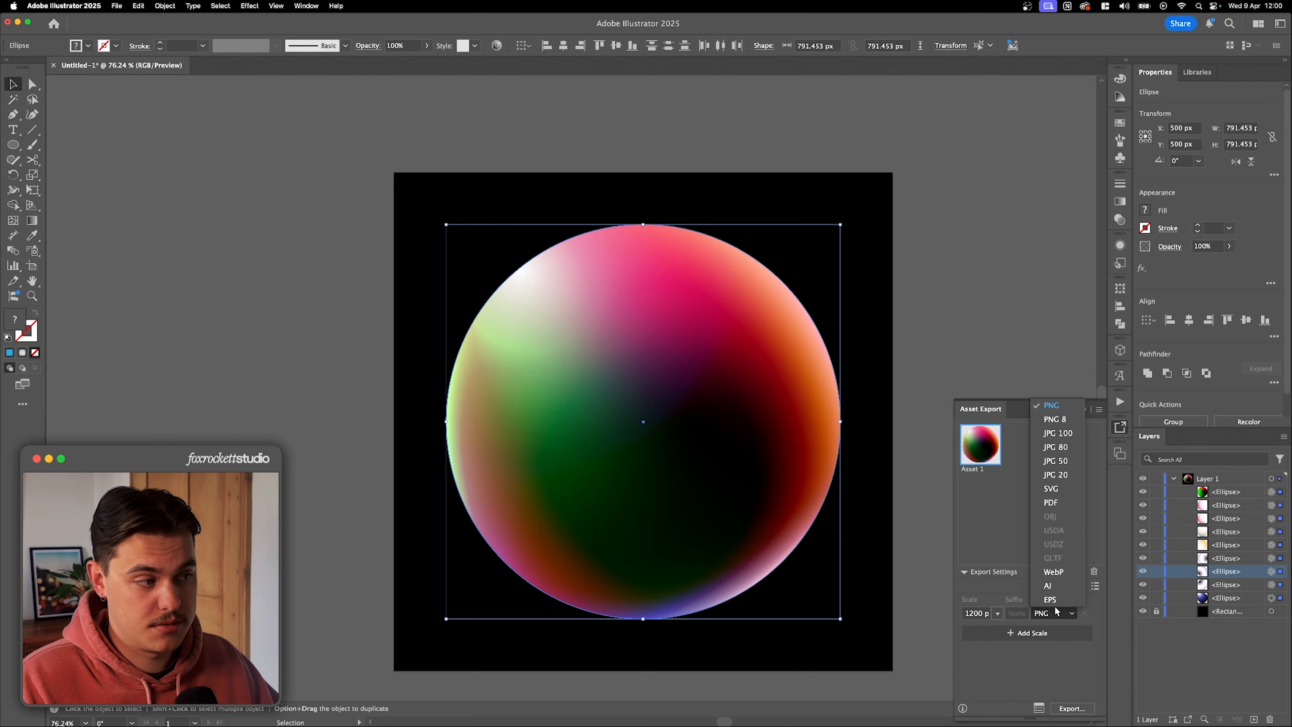
{"action": "left_click", "coordinate": [1051, 490]}
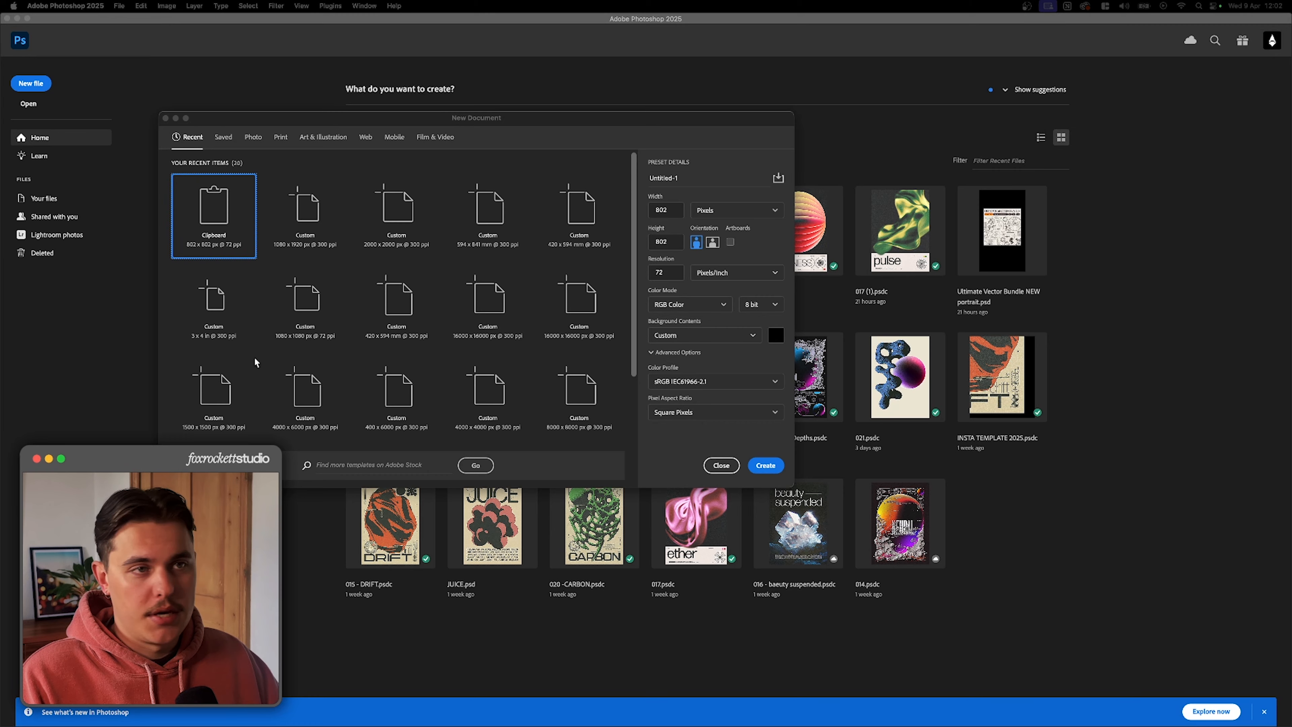
In Photoshop, create a black 2000 x 2000 px document at 300 ppi and paste the sphere as a Smart Object
{"action": "left_click", "coordinate": [405, 219]}
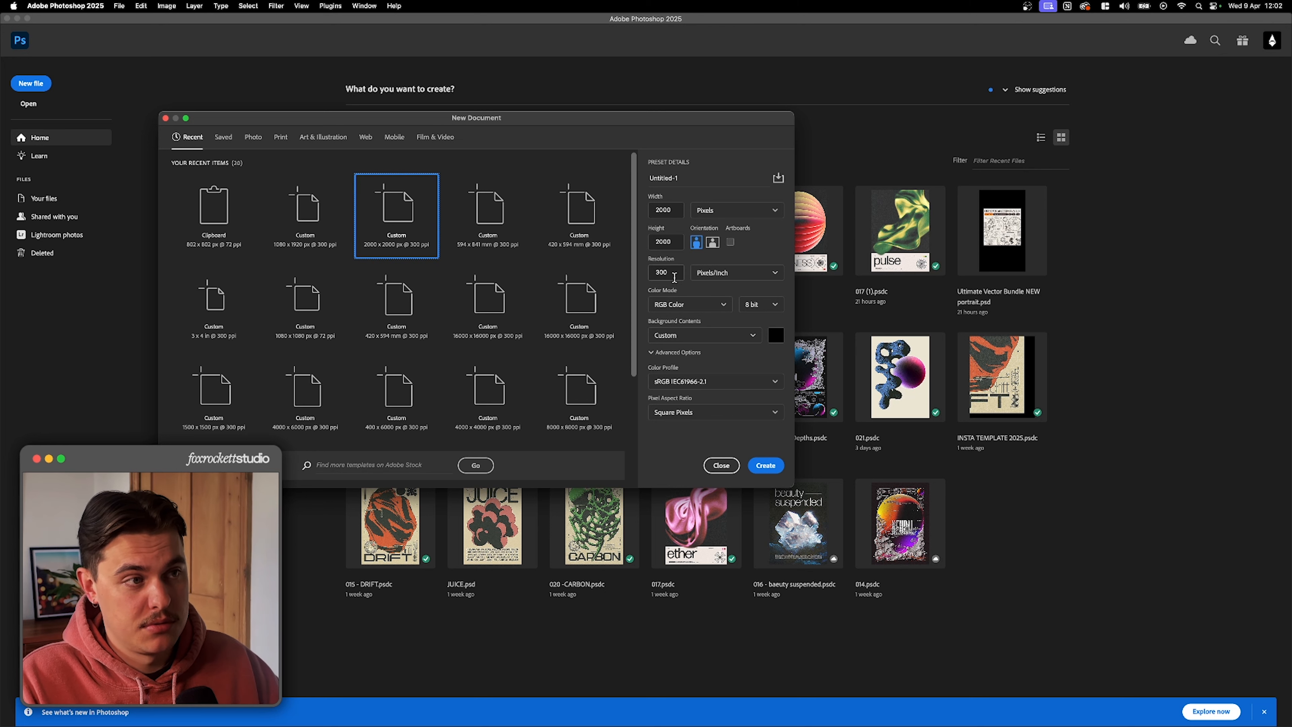
{"action": "left_click", "coordinate": [765, 465]}
{"action": "key", "text": "super+v"}
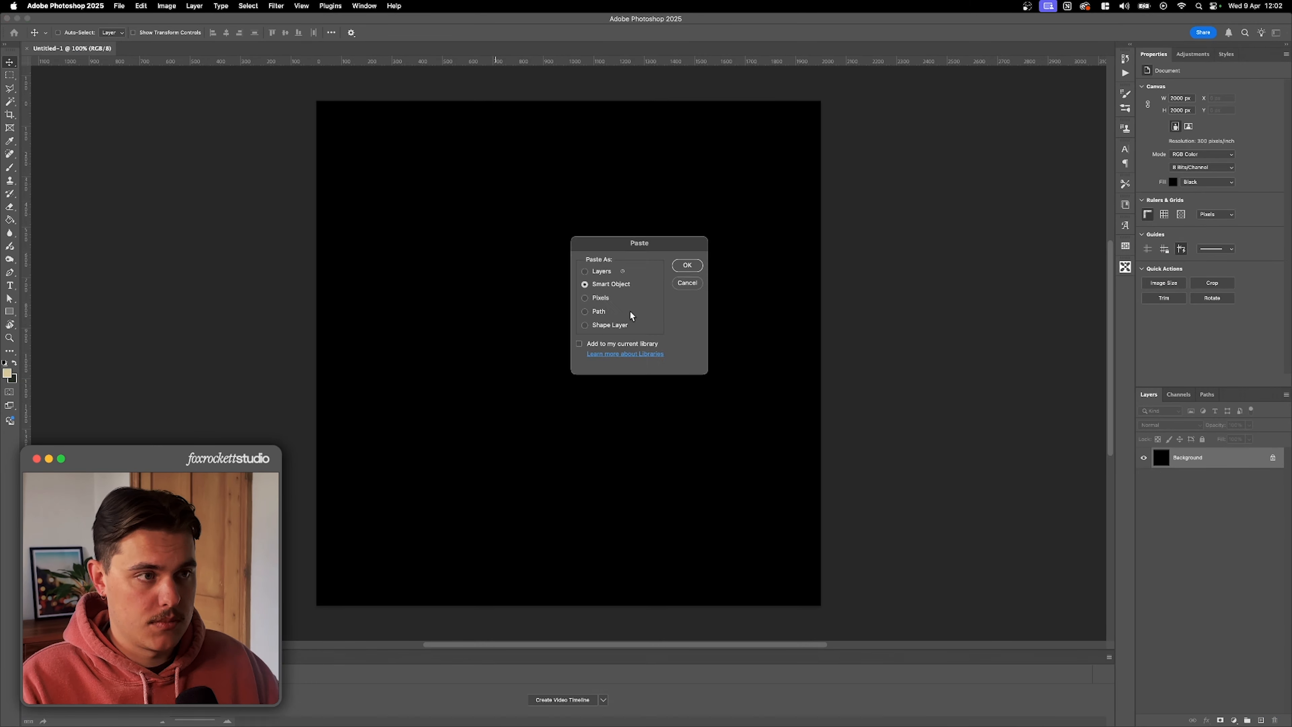
{"action": "left_click", "coordinate": [683, 270]}
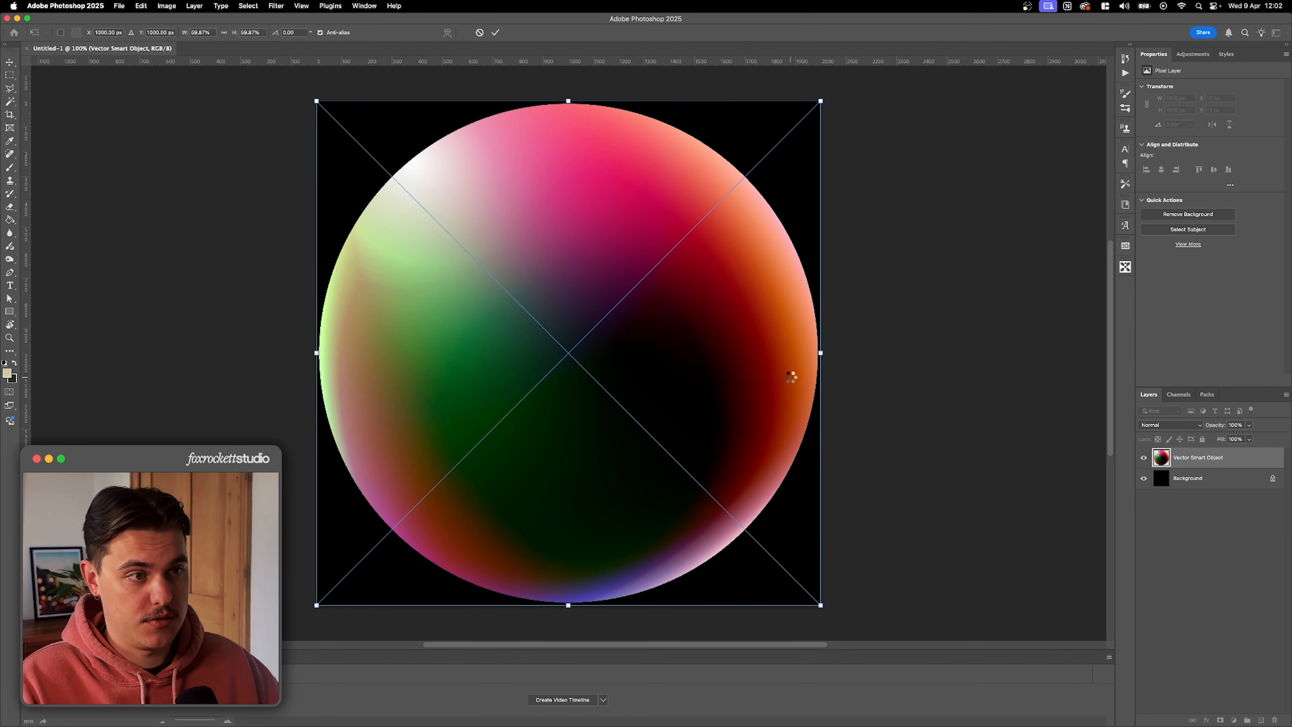
{"action": "key", "text": "Return"}
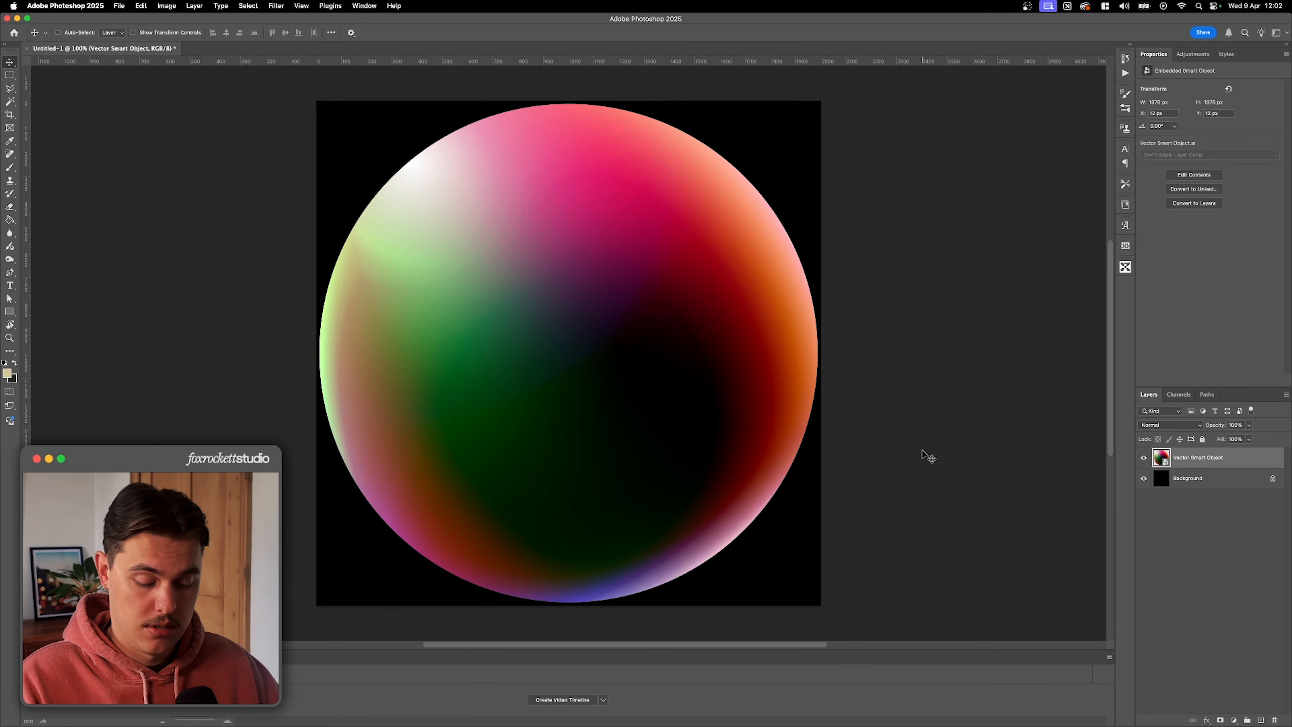
Scale the sphere down about its centre to about 1504 px and duplicate its layer
{"action": "key", "text": "super+t"}
{"action": "left_click_drag", "start_coordinate": [820, 352], "coordinate": [765, 355]}
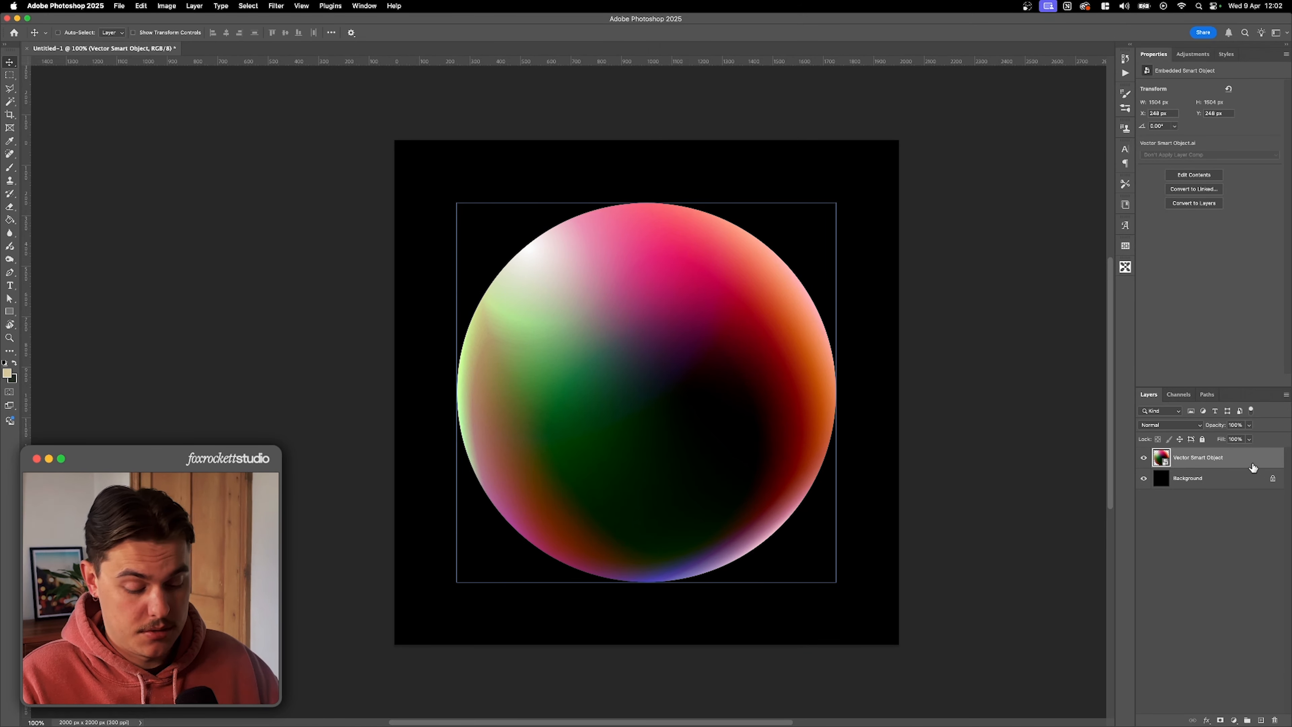
{"action": "left_click_drag", "start_coordinate": [1243, 461], "coordinate": [1242, 477]}
{"action": "key", "text": "super+z"}
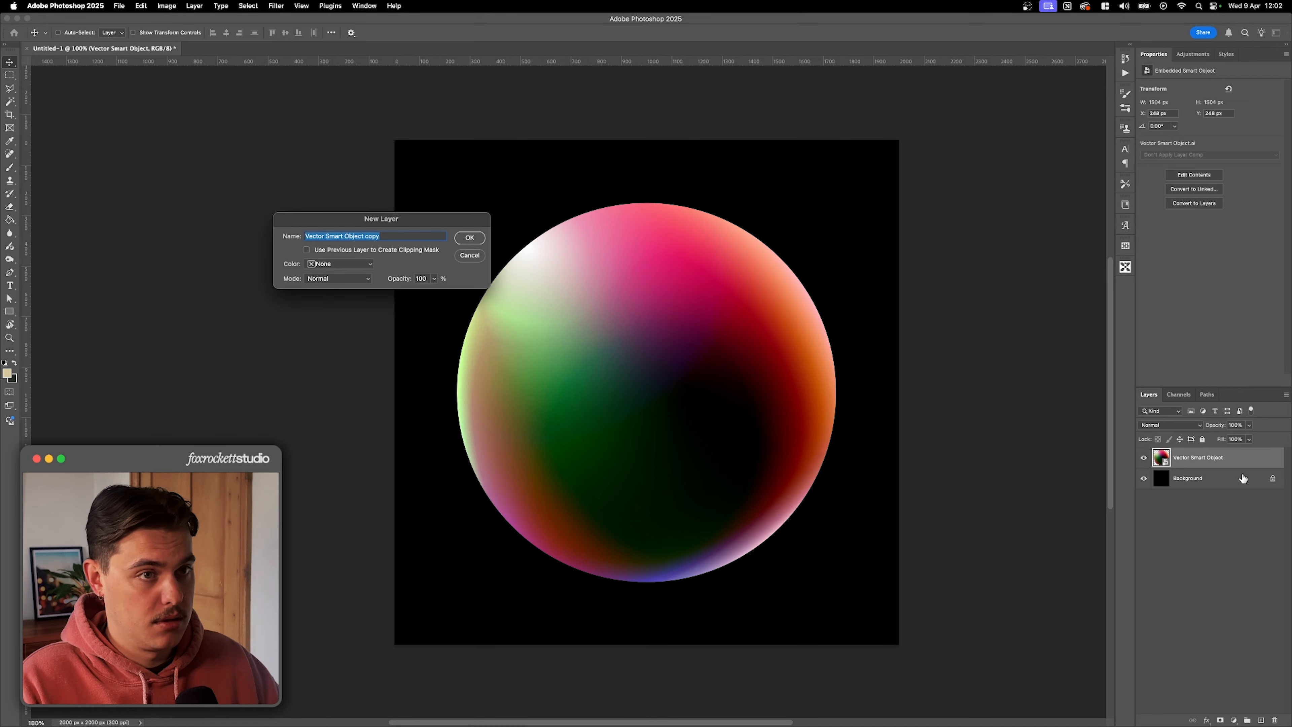
{"action": "key", "text": "Escape"}
{"action": "key", "text": "super+j"}
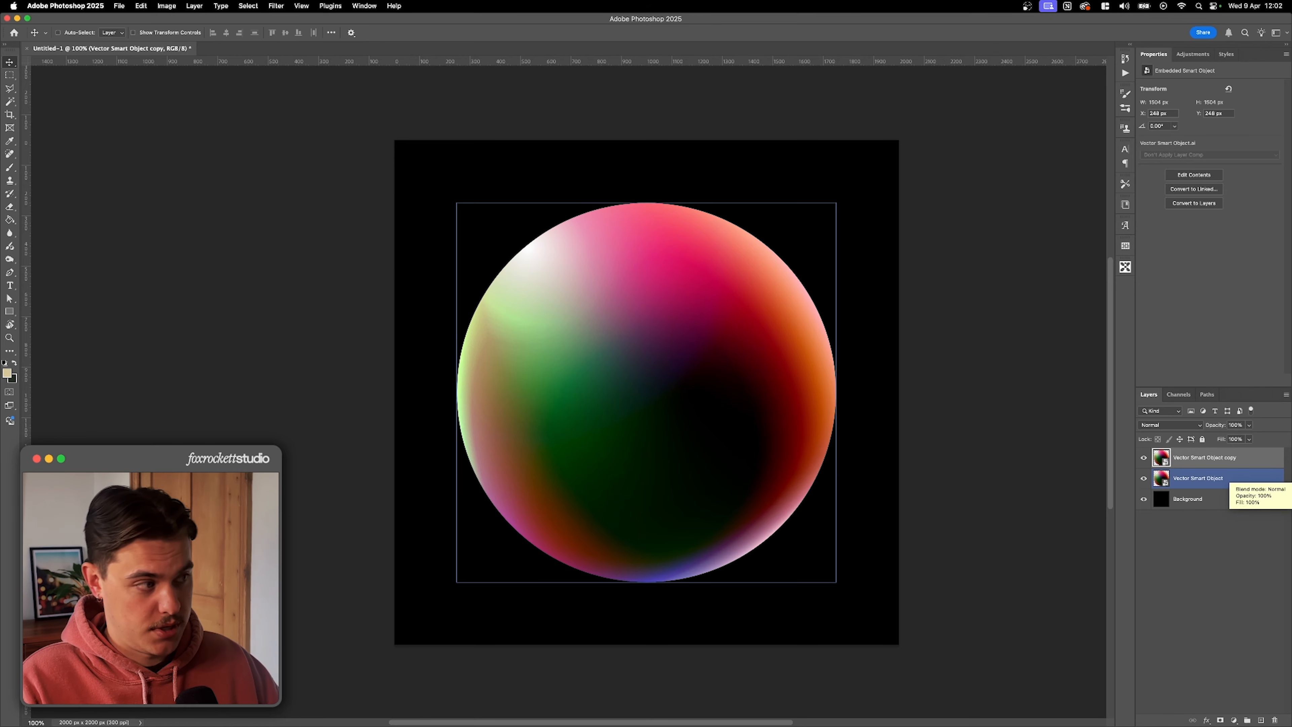
Apply a Gaussian Blur with a 100 px radius to the lower sphere layer
{"action": "left_click", "coordinate": [1220, 478]}
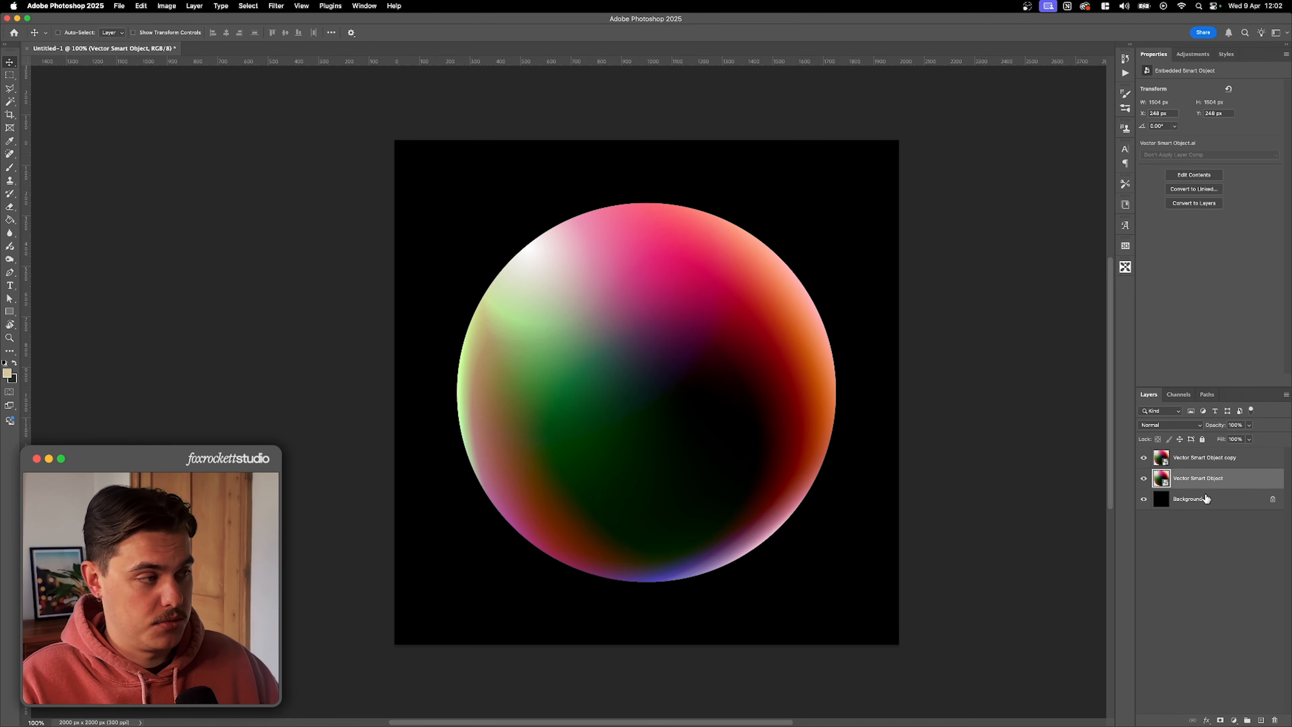
{"action": "left_click", "coordinate": [281, 9]}
{"action": "mouse_move", "coordinate": [367, 124]}
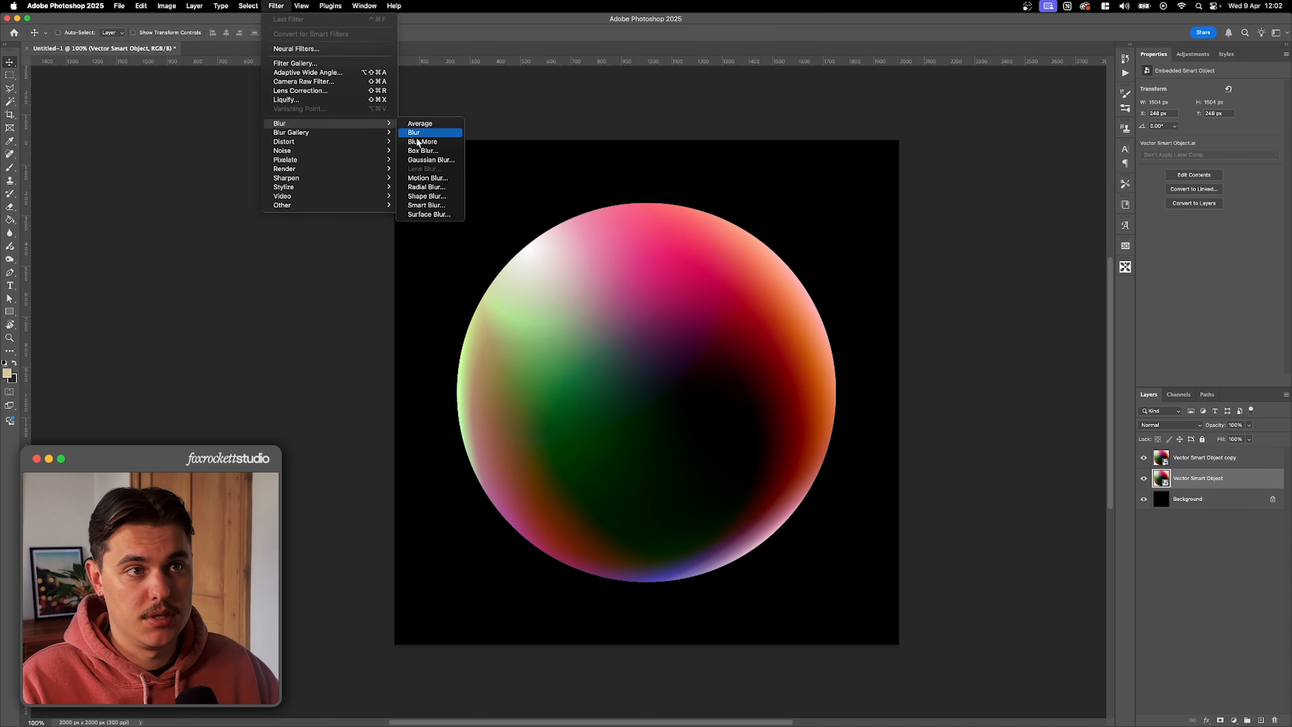
{"action": "left_click", "coordinate": [418, 160]}
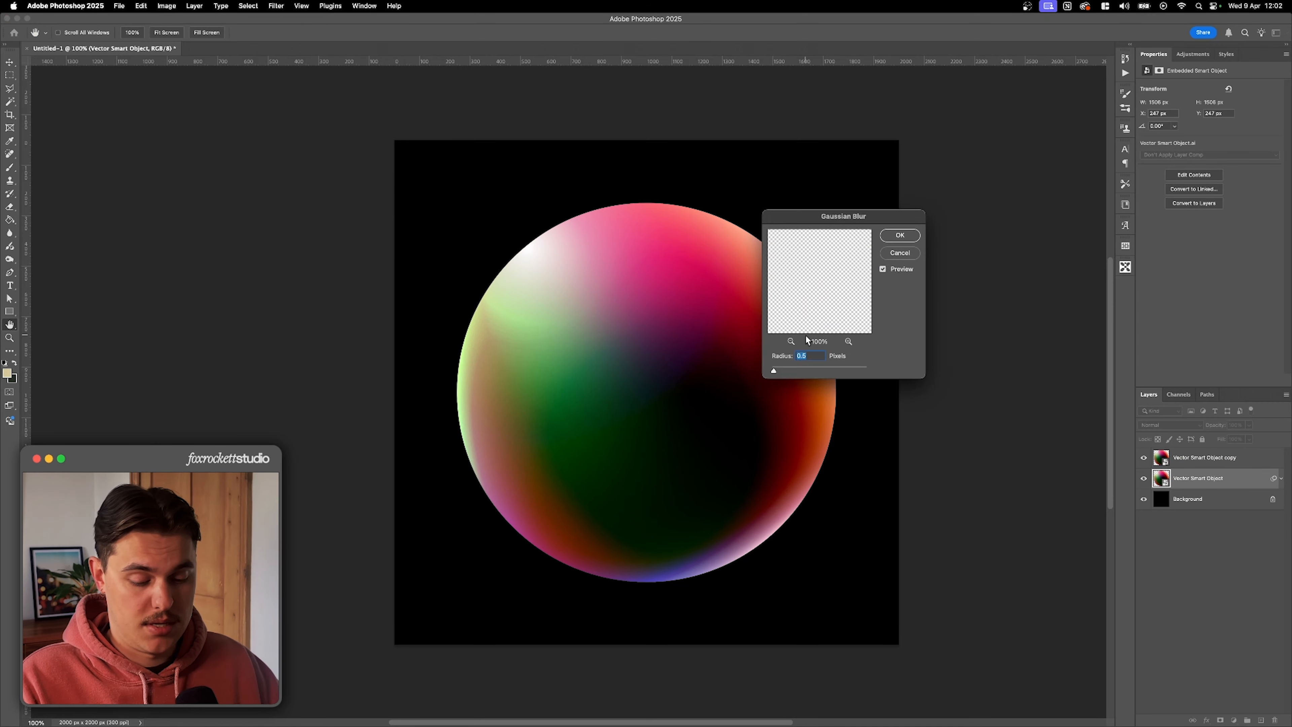
{"action": "type", "text": "100"}
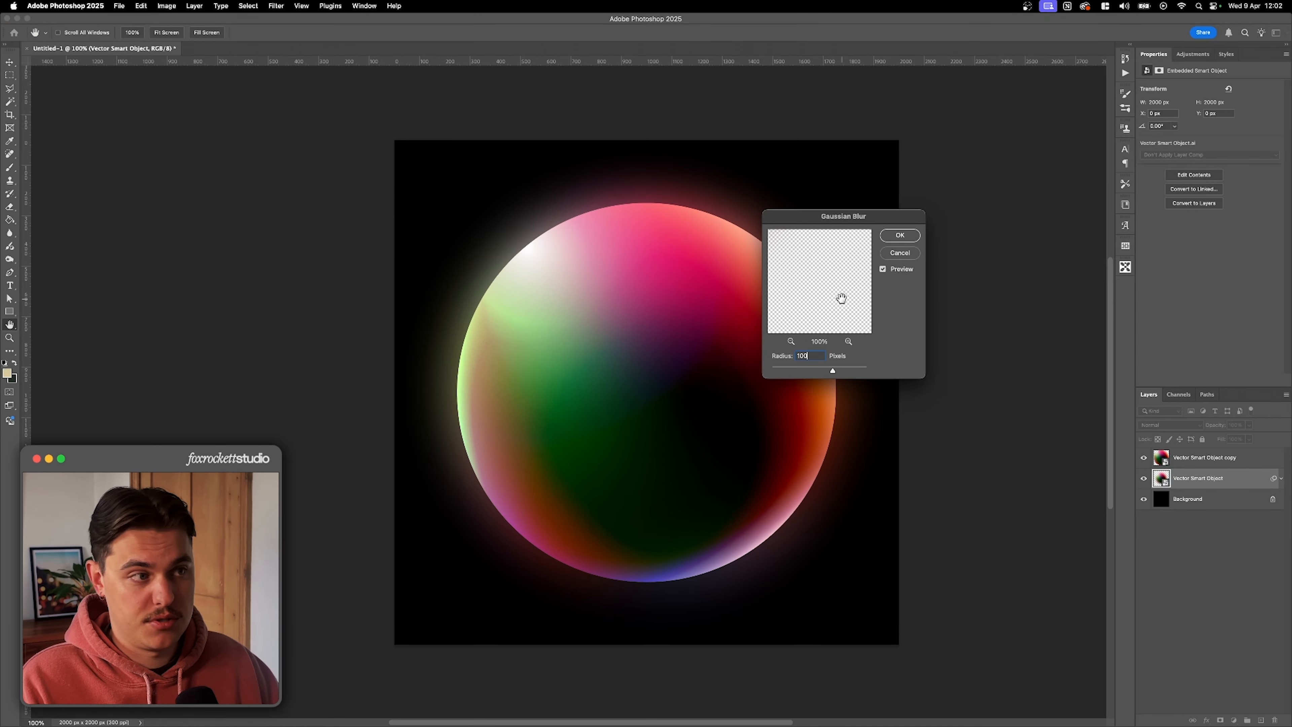
{"action": "left_click", "coordinate": [900, 235]}
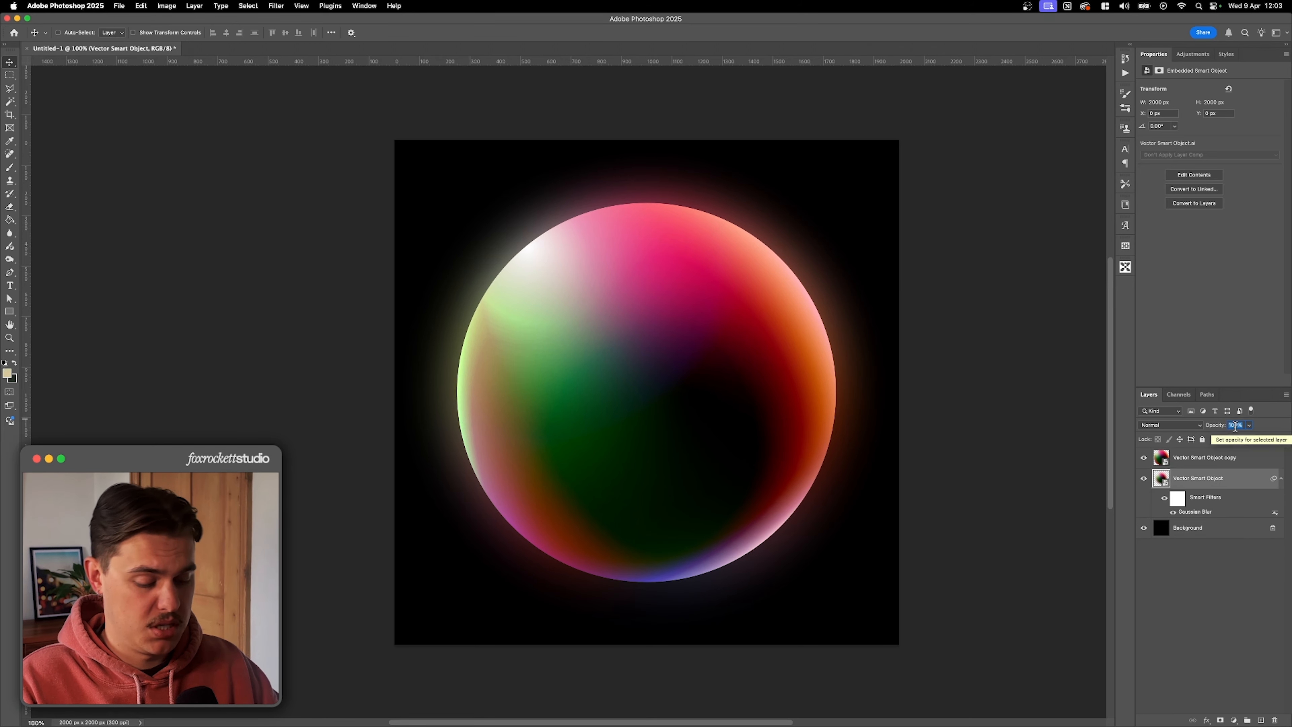
Set the blurred sphere layer's opacity to 60% and unlock the black background layer
{"action": "type", "text": "60"}
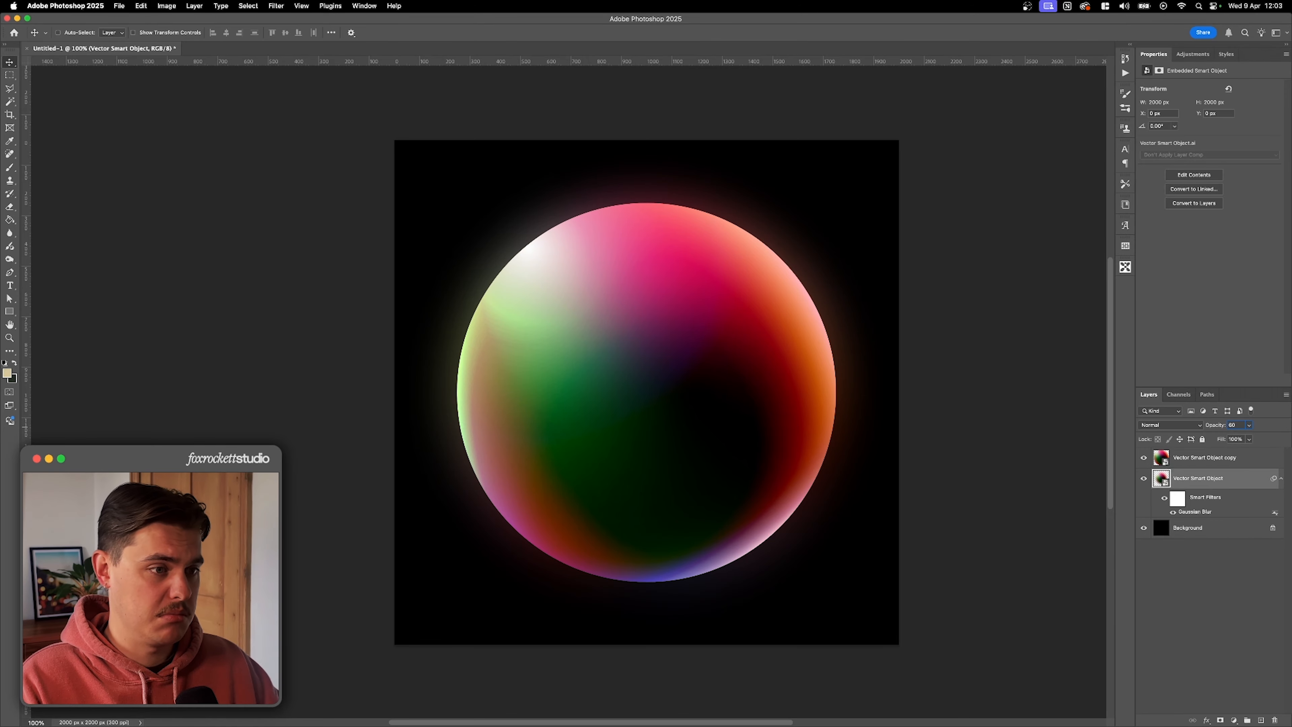
{"action": "left_click", "coordinate": [1272, 528]}
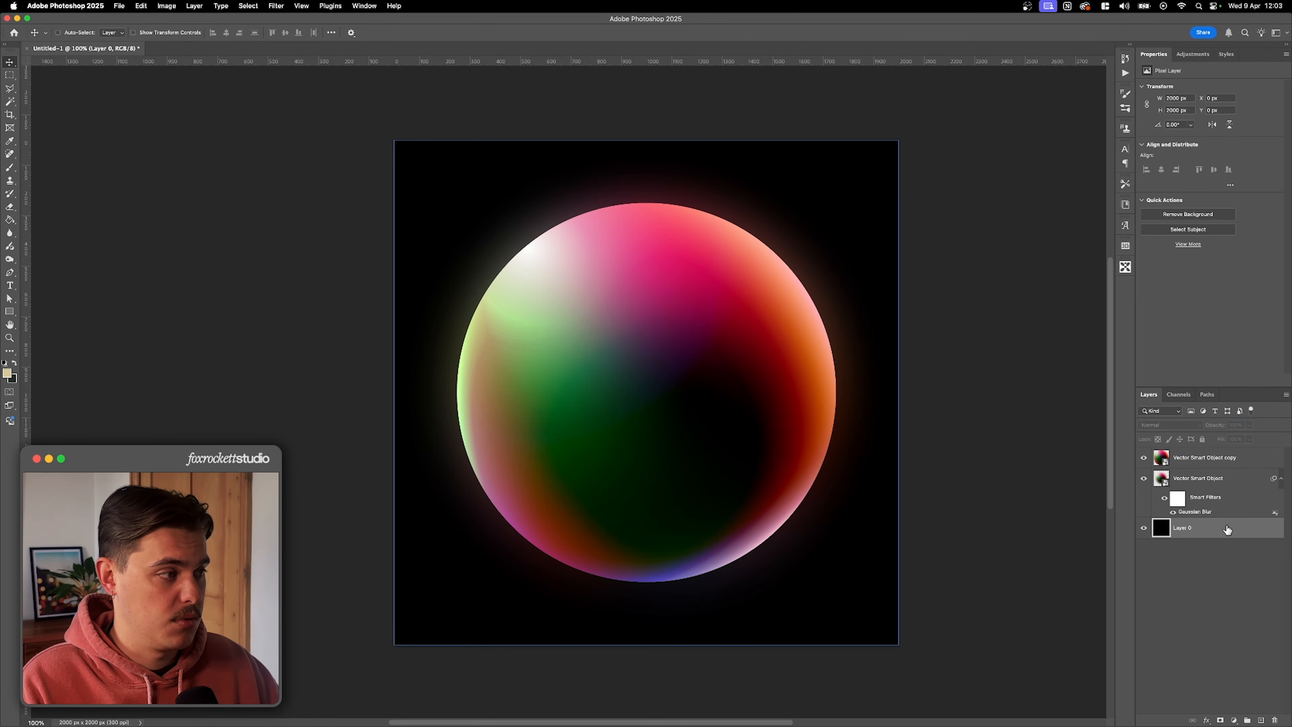
{"action": "left_click", "coordinate": [1200, 508]}
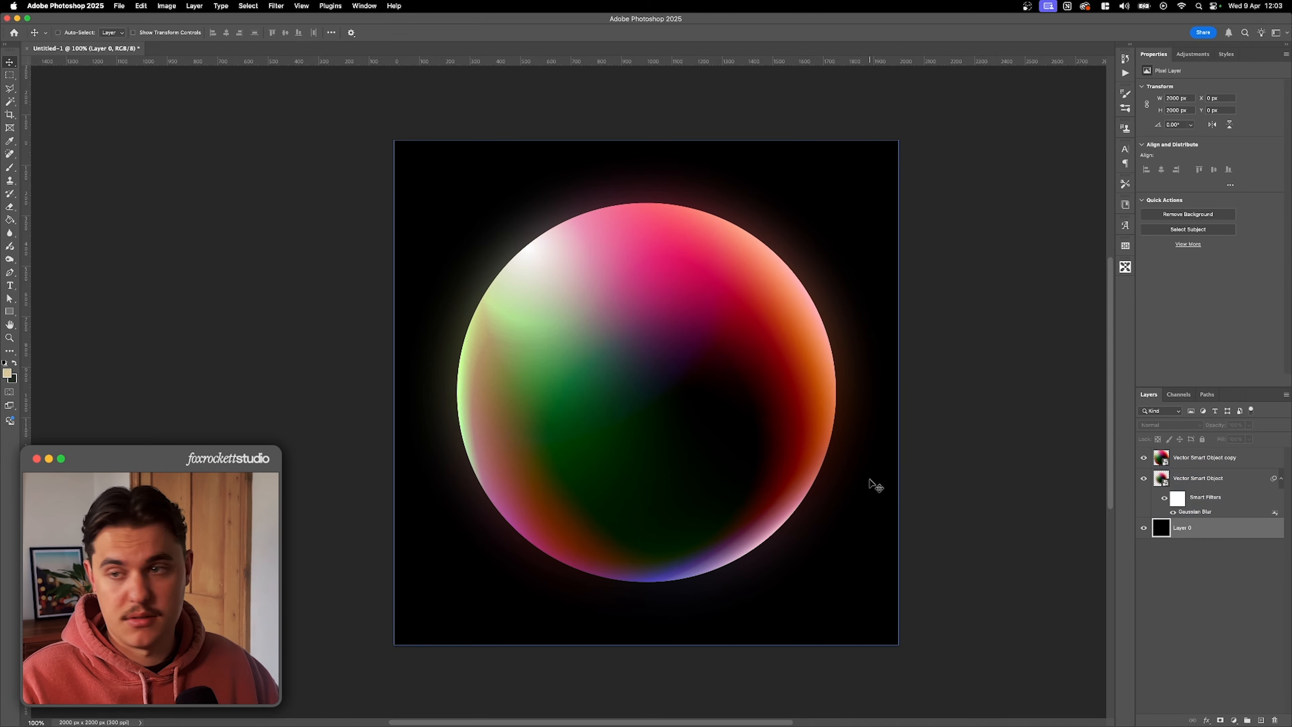
Select the unblurred sphere copy and examine the gradient near the sphere's left edge up close
{"action": "left_click", "coordinate": [1211, 457]}
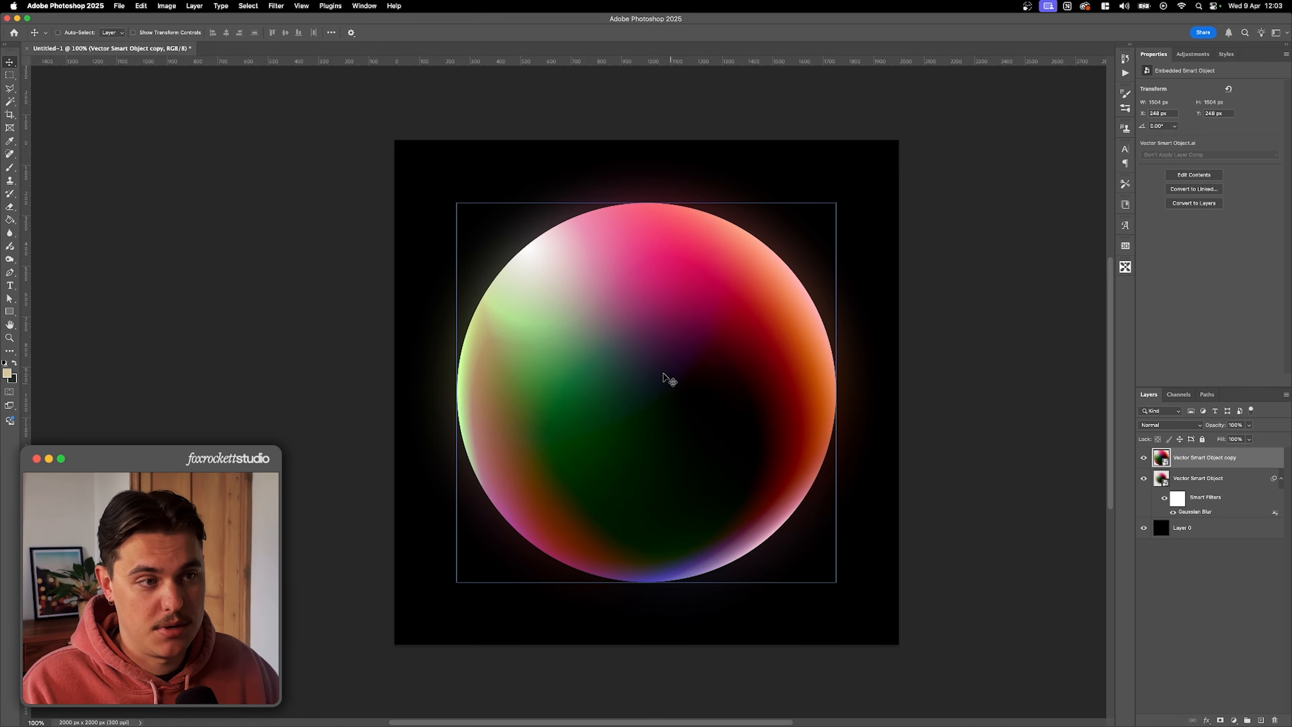
{"action": "key", "text": "z"}
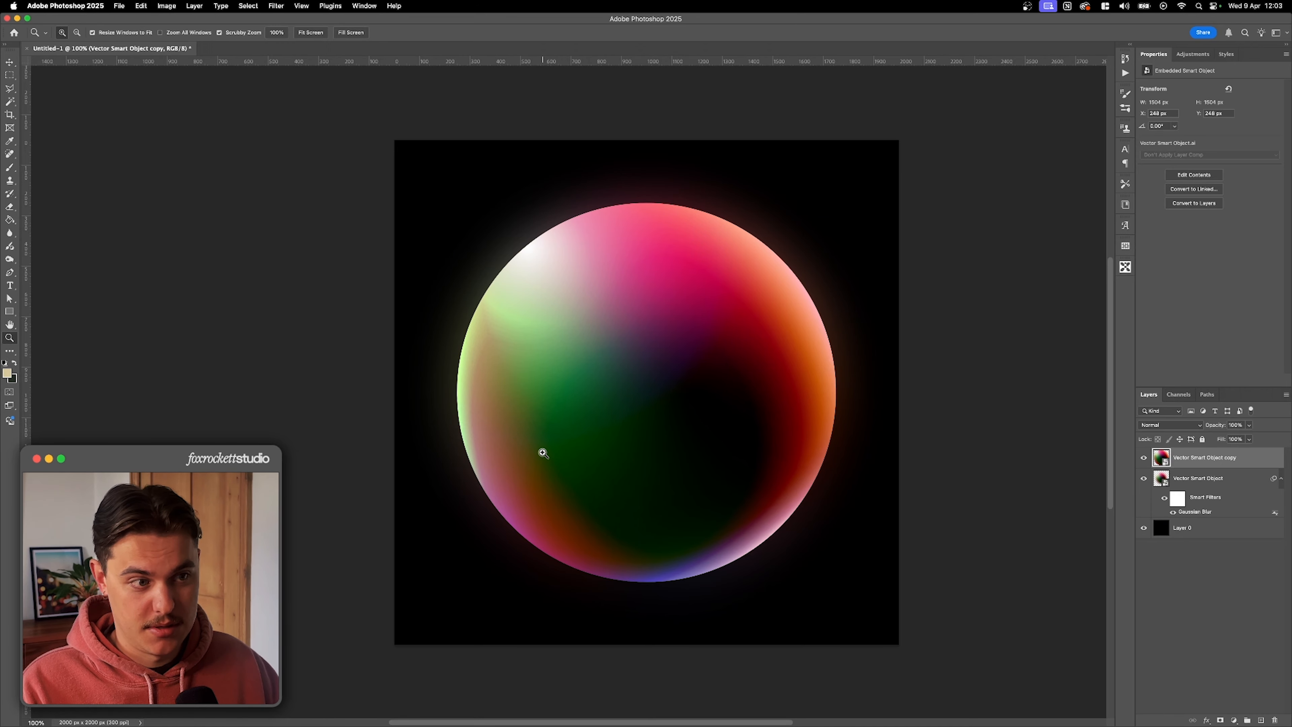
{"action": "left_click_drag", "start_coordinate": [545, 447], "coordinate": [616, 459]}
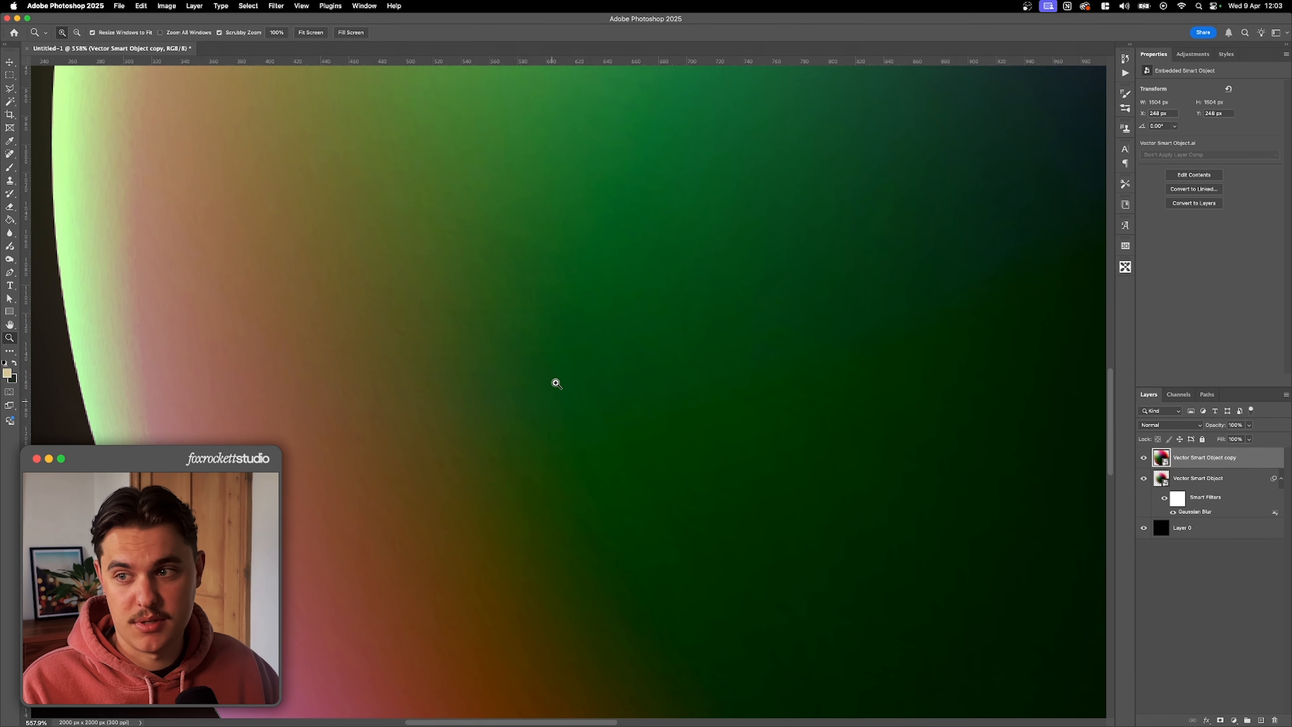
Add a new empty layer above the unblurred sphere copy and select the whole canvas
{"action": "mouse_move", "coordinate": [557, 384]}
{"action": "left_mouse_down"}
{"action": "mouse_move", "coordinate": [573, 375]}
{"action": "mouse_move", "coordinate": [556, 358]}
{"action": "mouse_move", "coordinate": [550, 372]}
{"action": "left_mouse_up"}
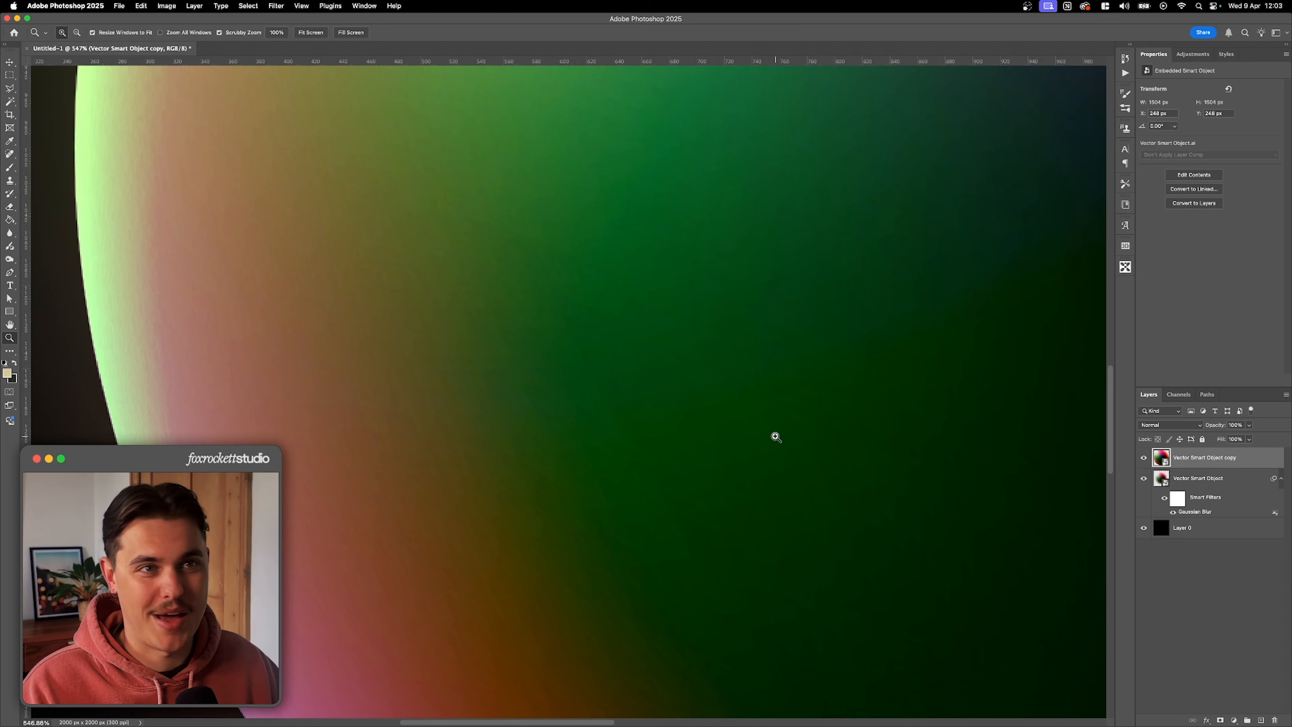
{"action": "left_click_drag", "start_coordinate": [776, 435], "coordinate": [665, 448]}
{"action": "key", "text": "v"}
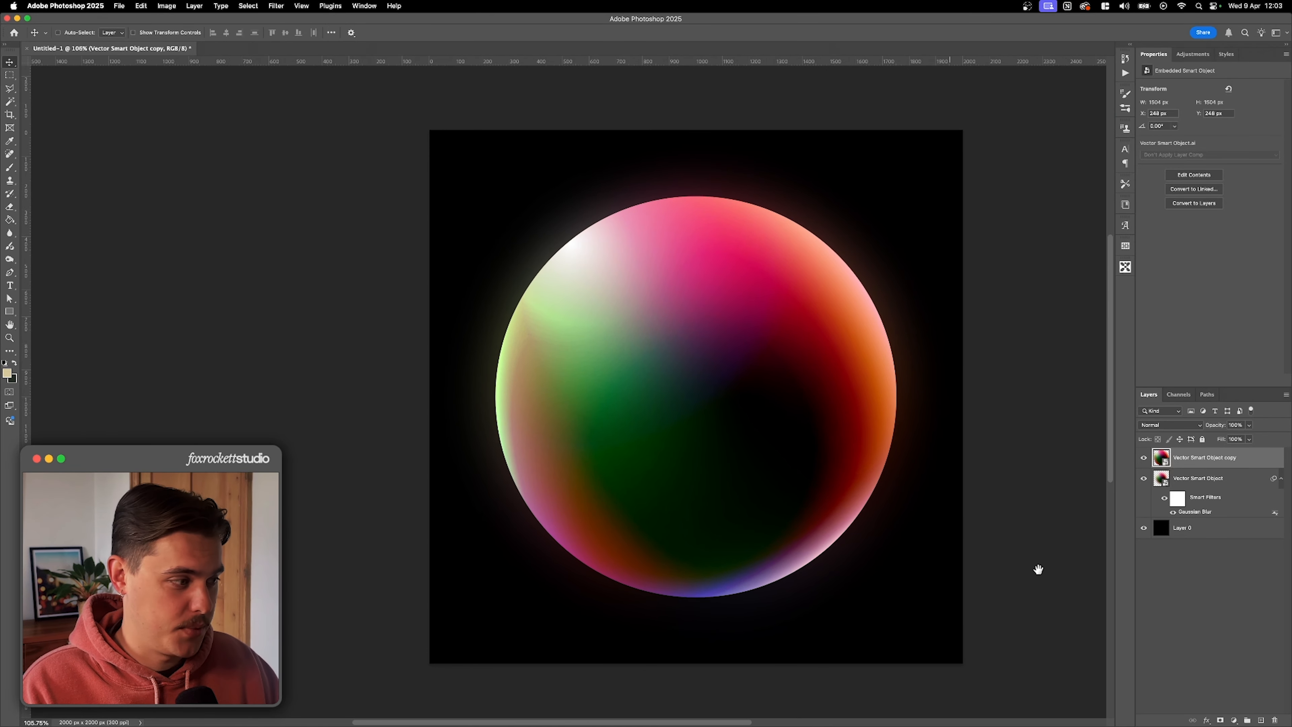
{"action": "left_click", "coordinate": [1262, 720]}
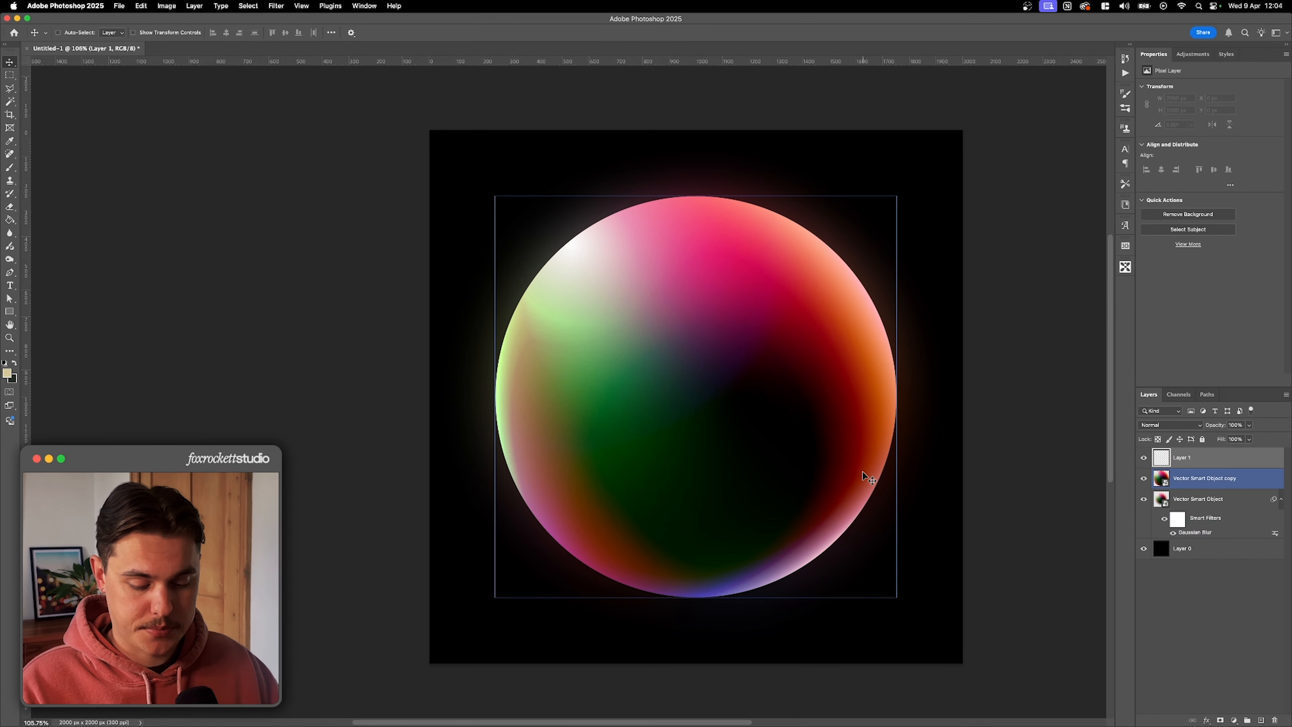
{"action": "key", "text": "super+a"}
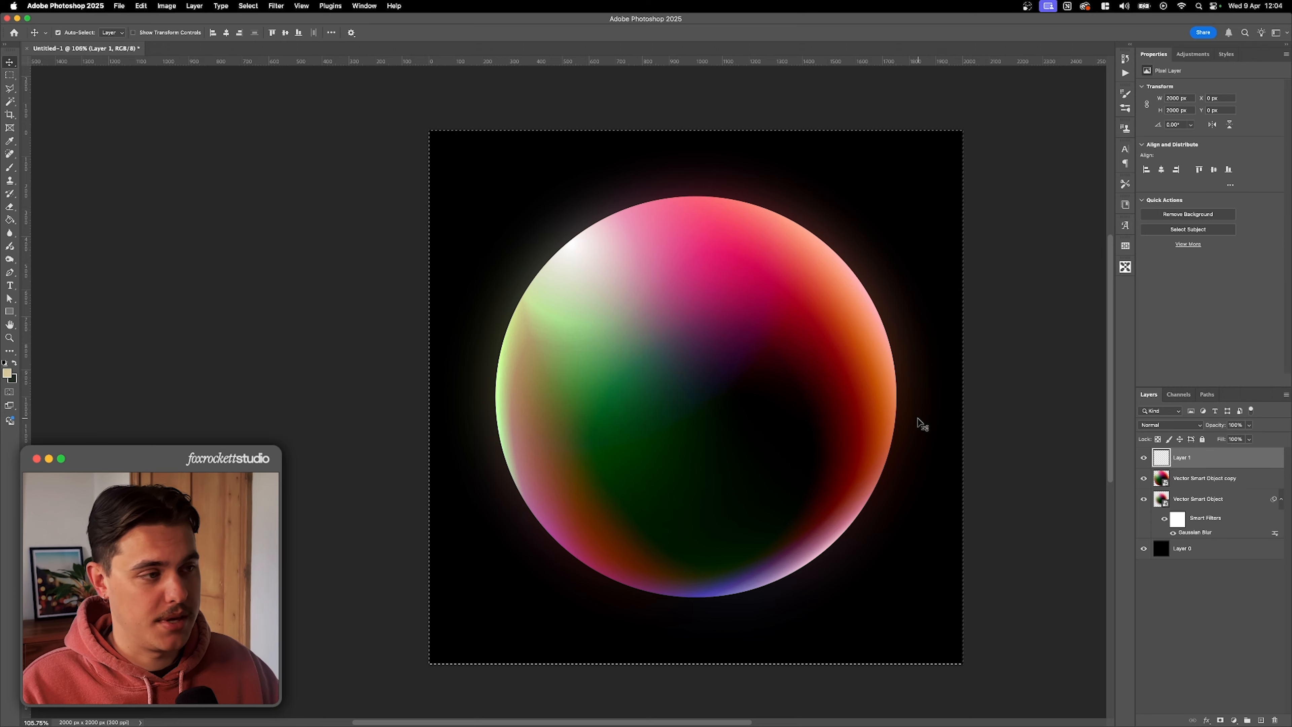
{"action": "key", "text": "m"}
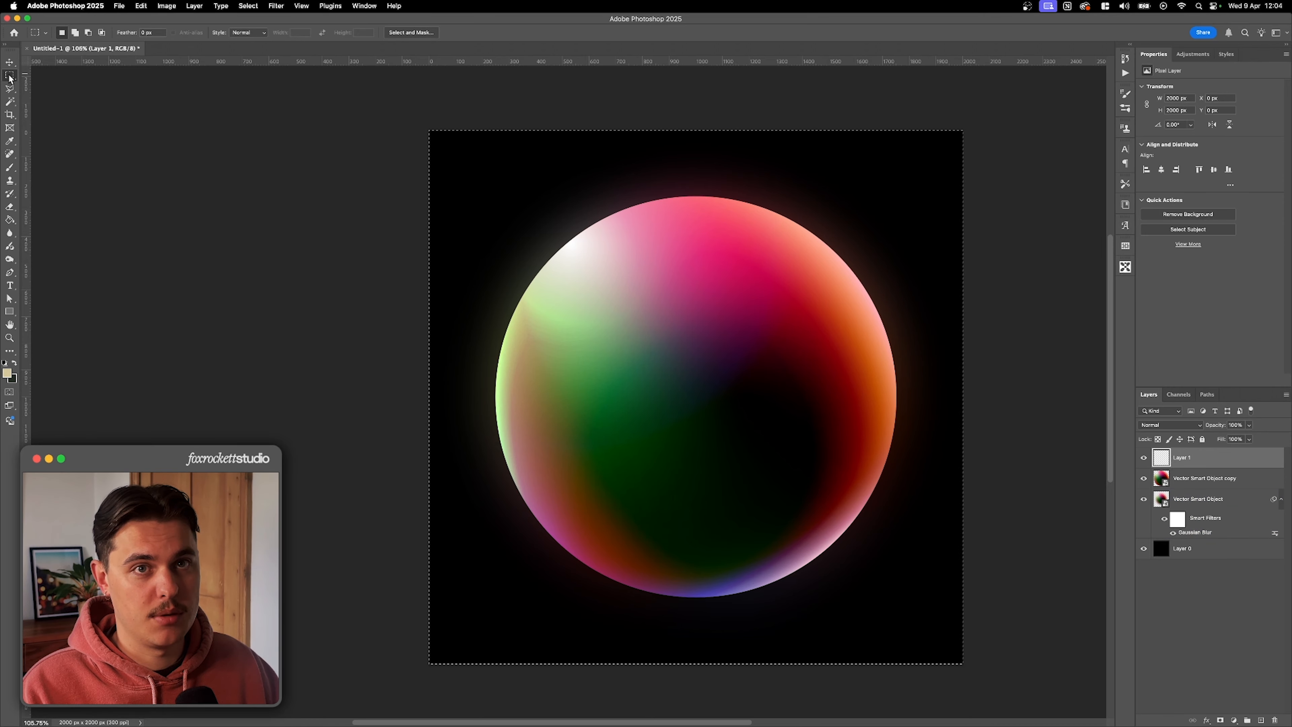
Fill the selected area of the new layer with 50% Gray at 100% opacity and deselect
{"action": "right_click", "coordinate": [536, 258]}
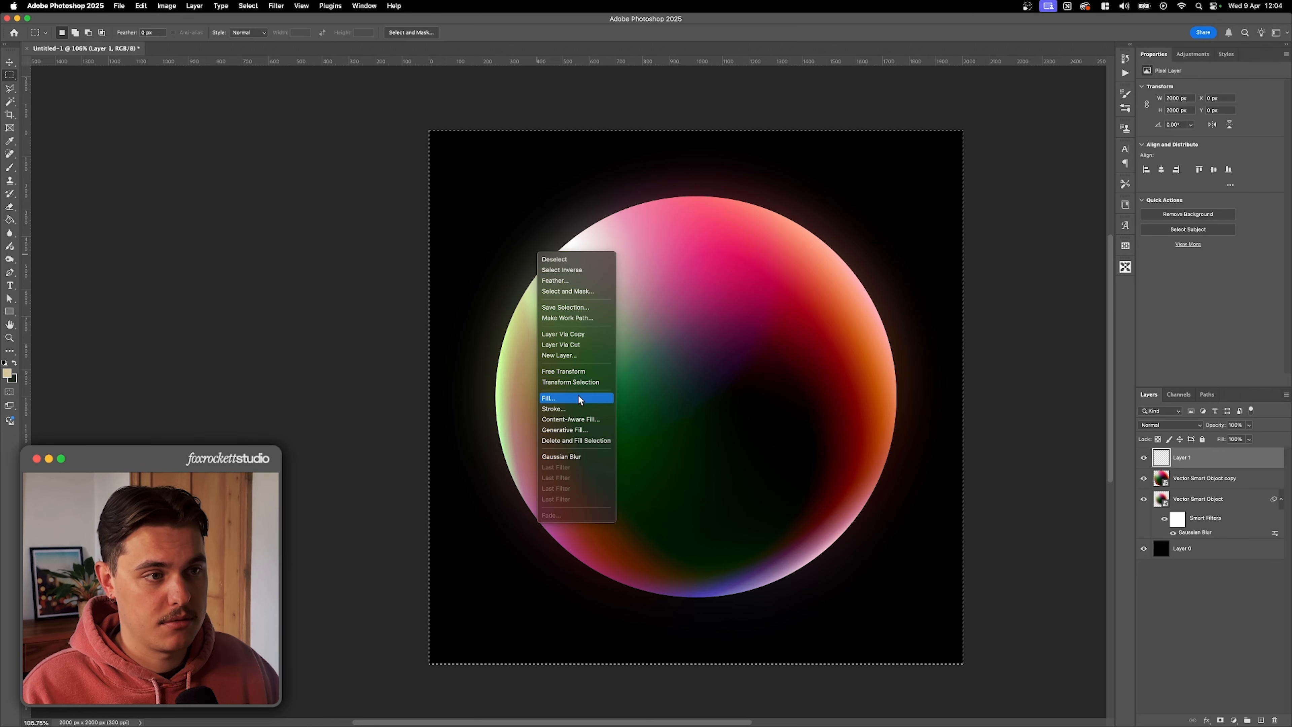
{"action": "left_click", "coordinate": [572, 398]}
{"action": "left_click", "coordinate": [284, 198]}
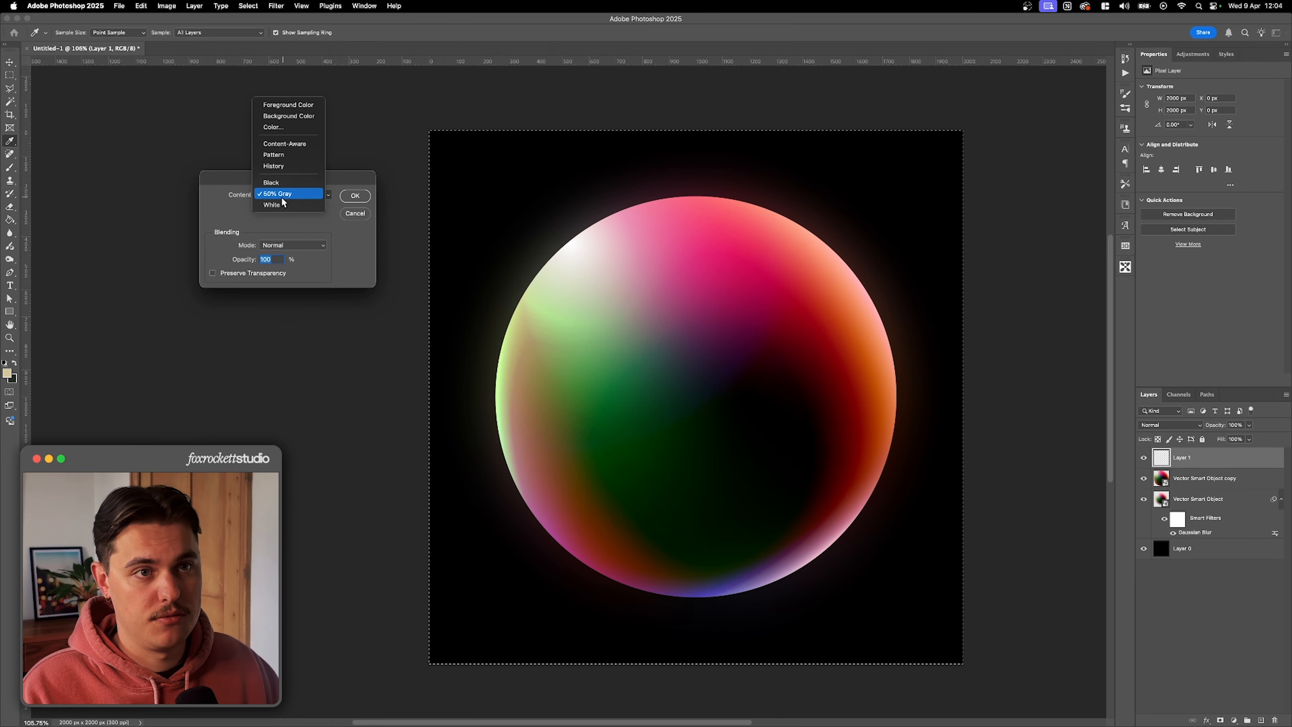
{"action": "left_click", "coordinate": [284, 199]}
{"action": "left_click", "coordinate": [351, 195]}
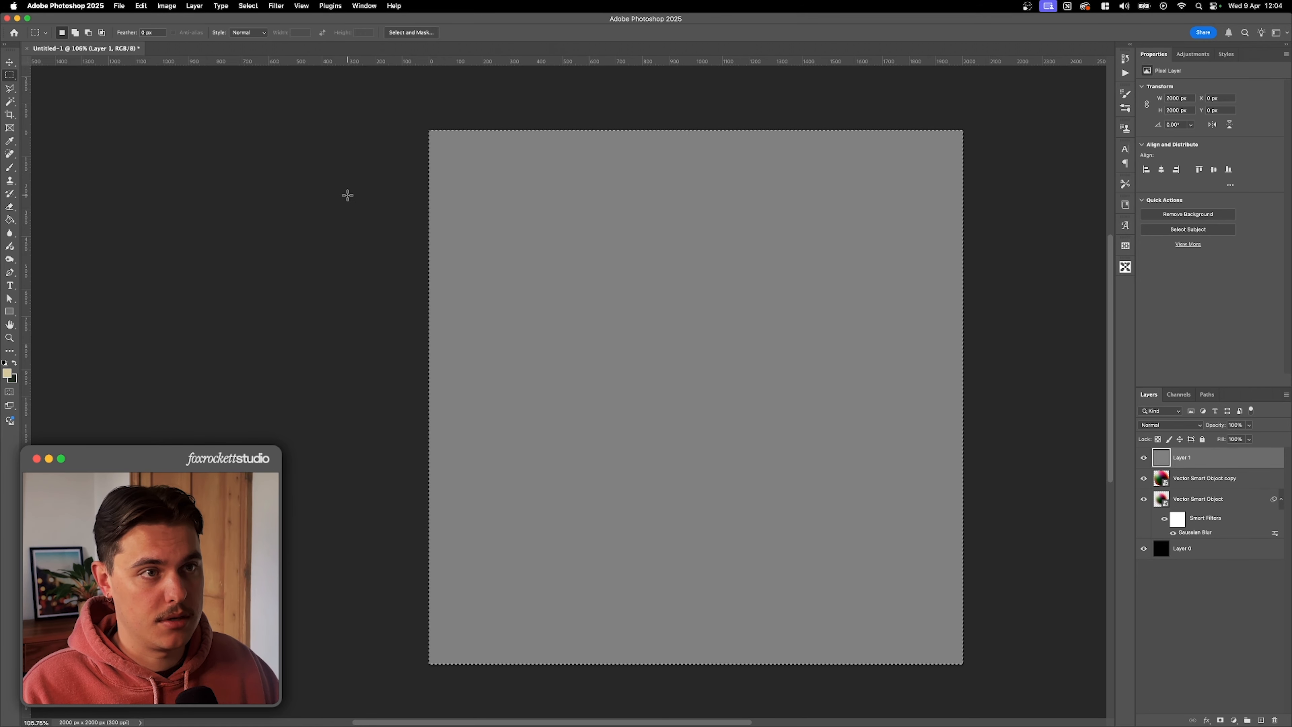
{"action": "left_click", "coordinate": [1021, 385]}
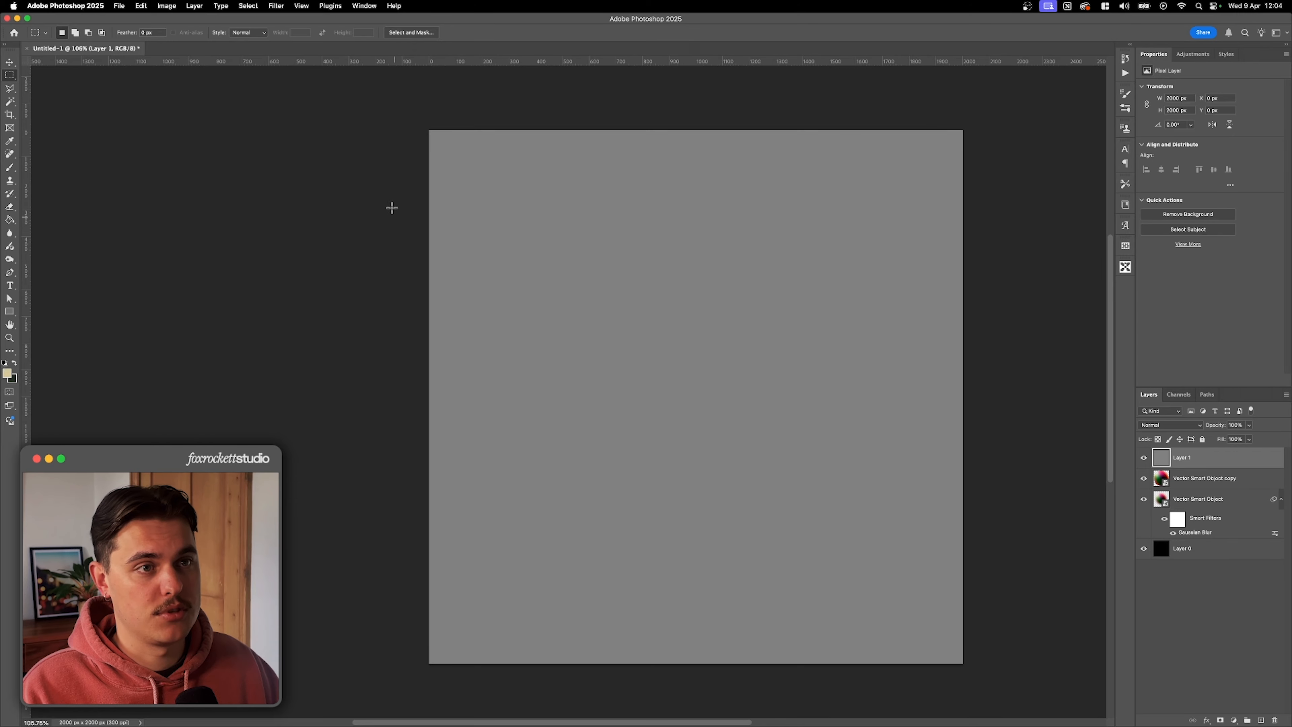
Apply a Camera Raw Filter with Grain 100 to the gray layer and set its blend mode to Overlay
{"action": "left_click", "coordinate": [272, 8]}
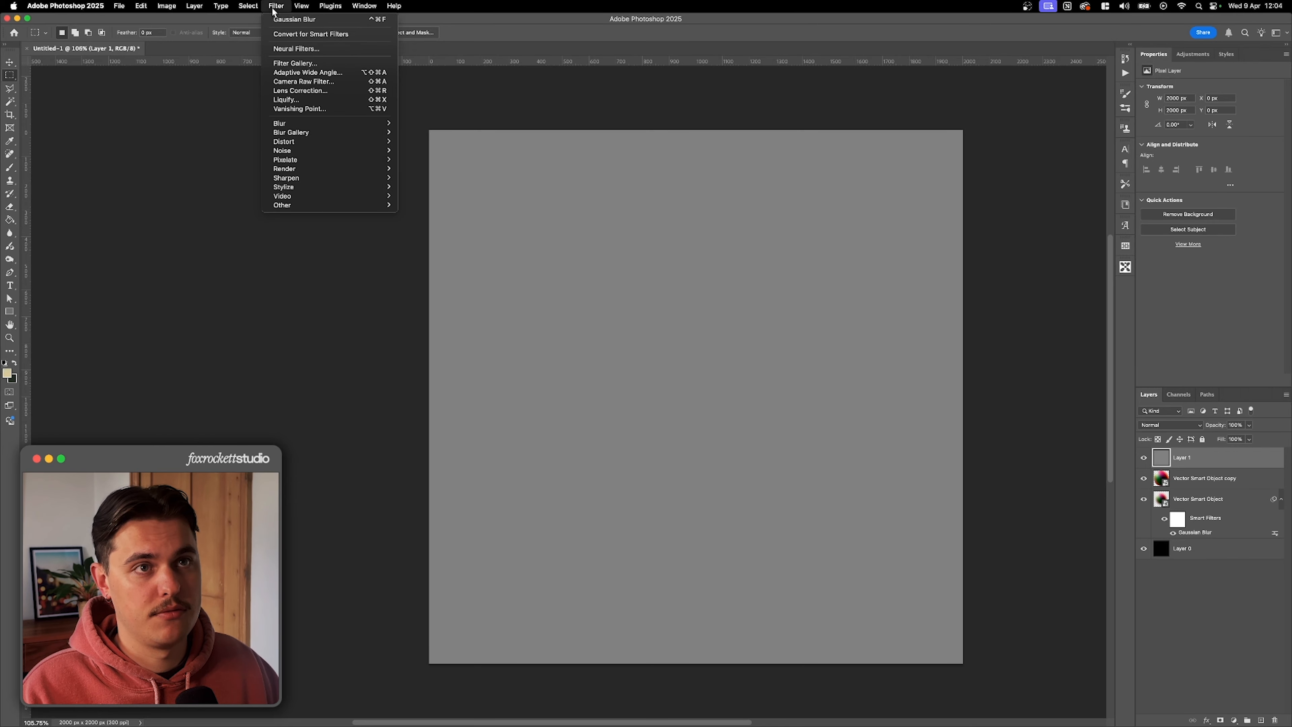
{"action": "left_click", "coordinate": [296, 81]}
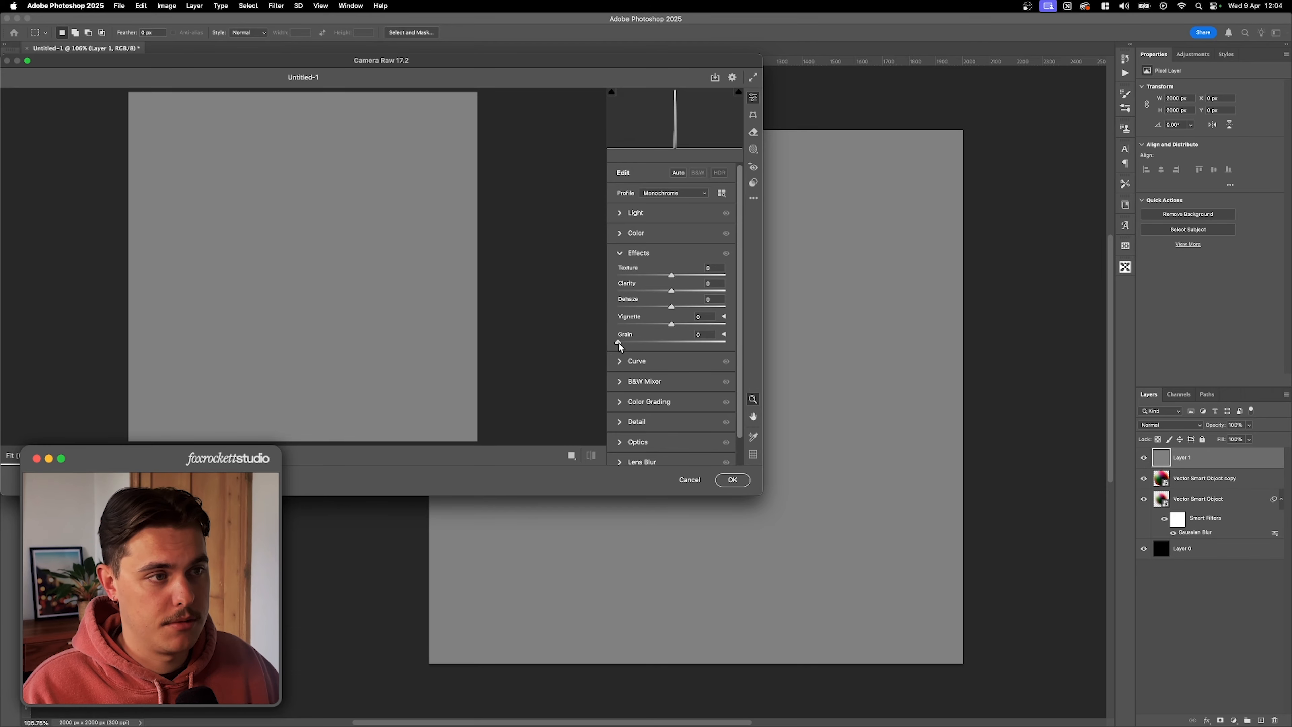
{"action": "left_click", "coordinate": [732, 479]}
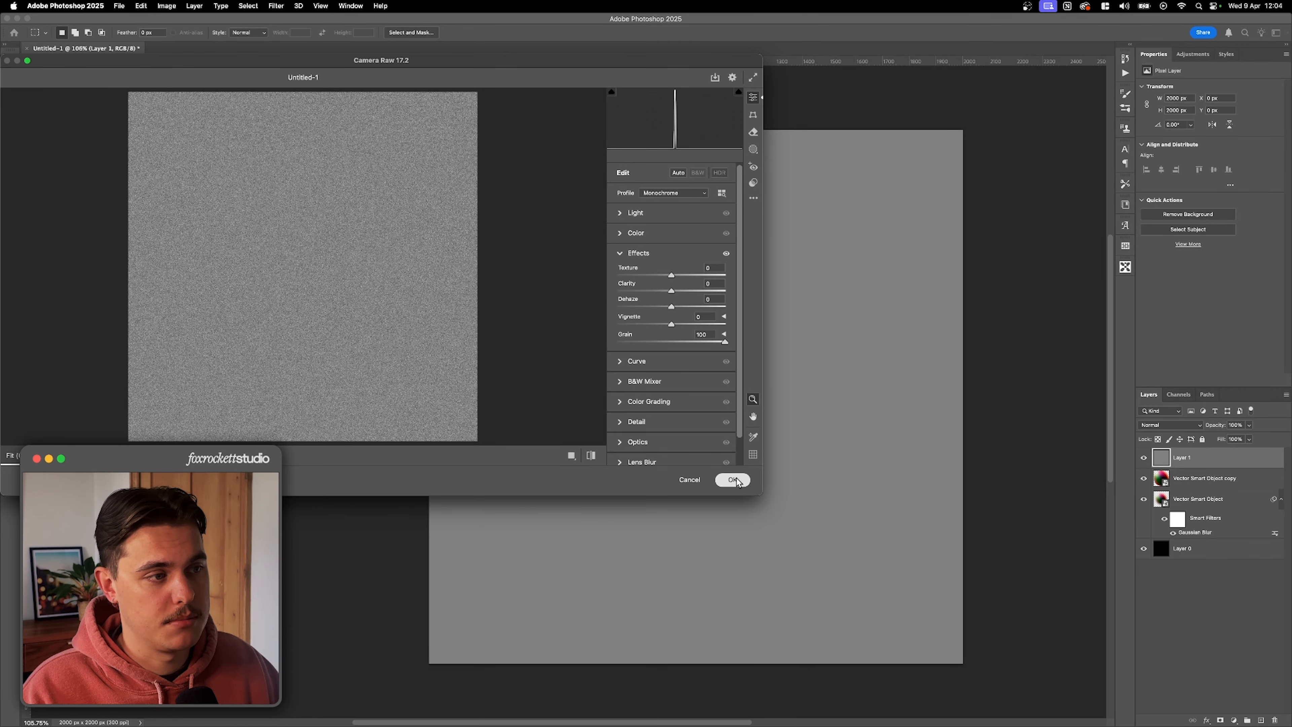
{"action": "left_click", "coordinate": [1193, 425]}
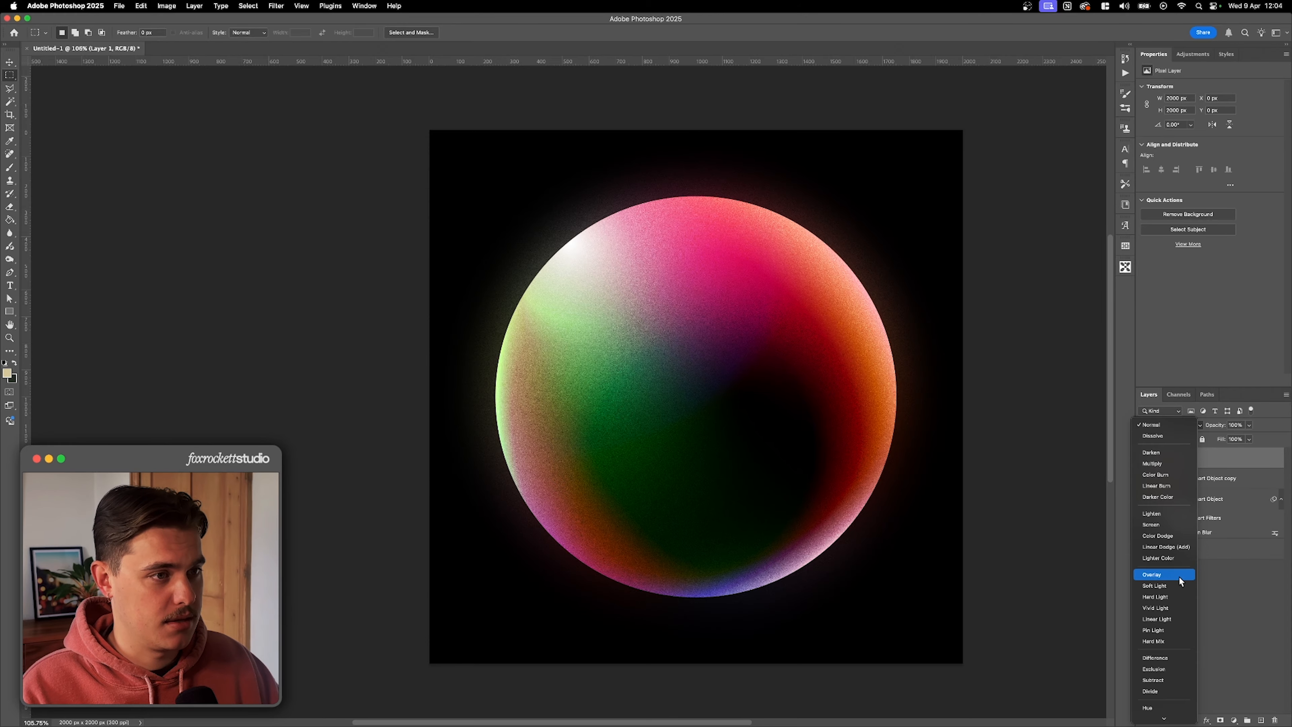
{"action": "left_click", "coordinate": [1179, 576]}
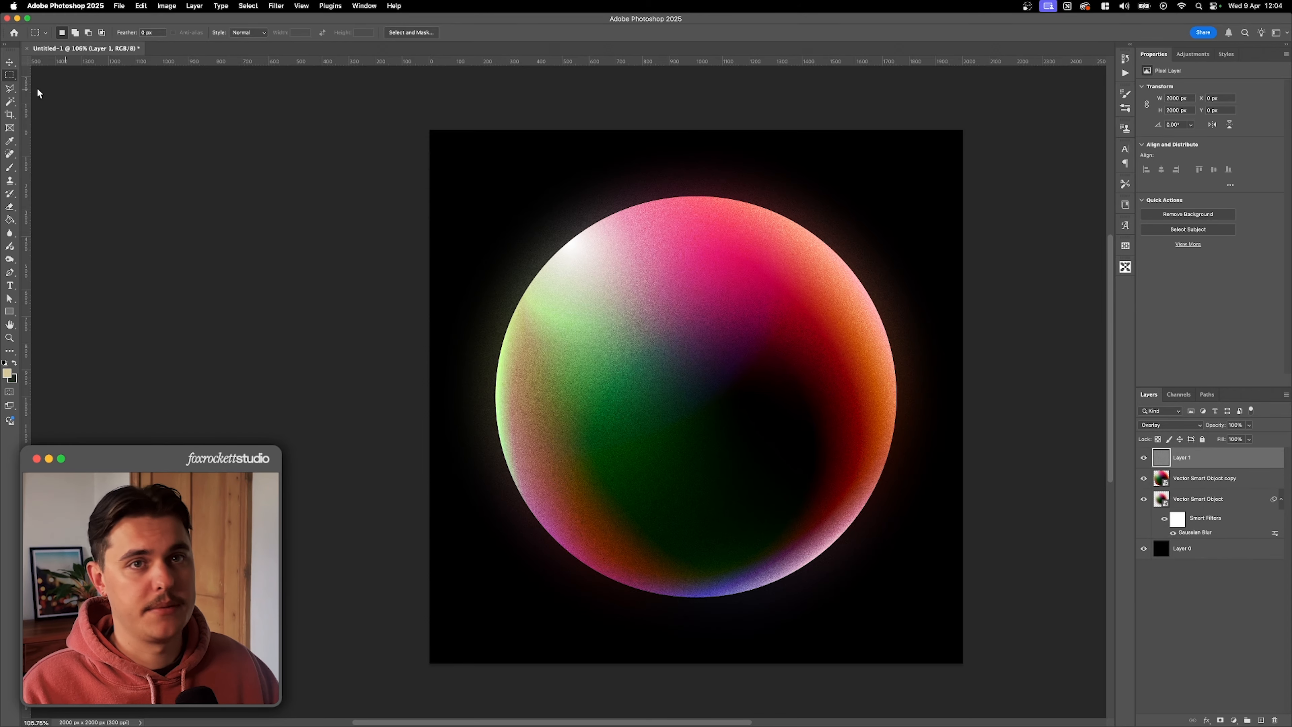
Examine the grain up close along the sphere's left and upper-left edges, in the glow and on the black background
{"action": "left_click", "coordinate": [10, 64]}
{"action": "key", "text": "z"}
{"action": "left_click_drag", "start_coordinate": [615, 475], "coordinate": [662, 478]}
{"action": "key", "text": "z"}
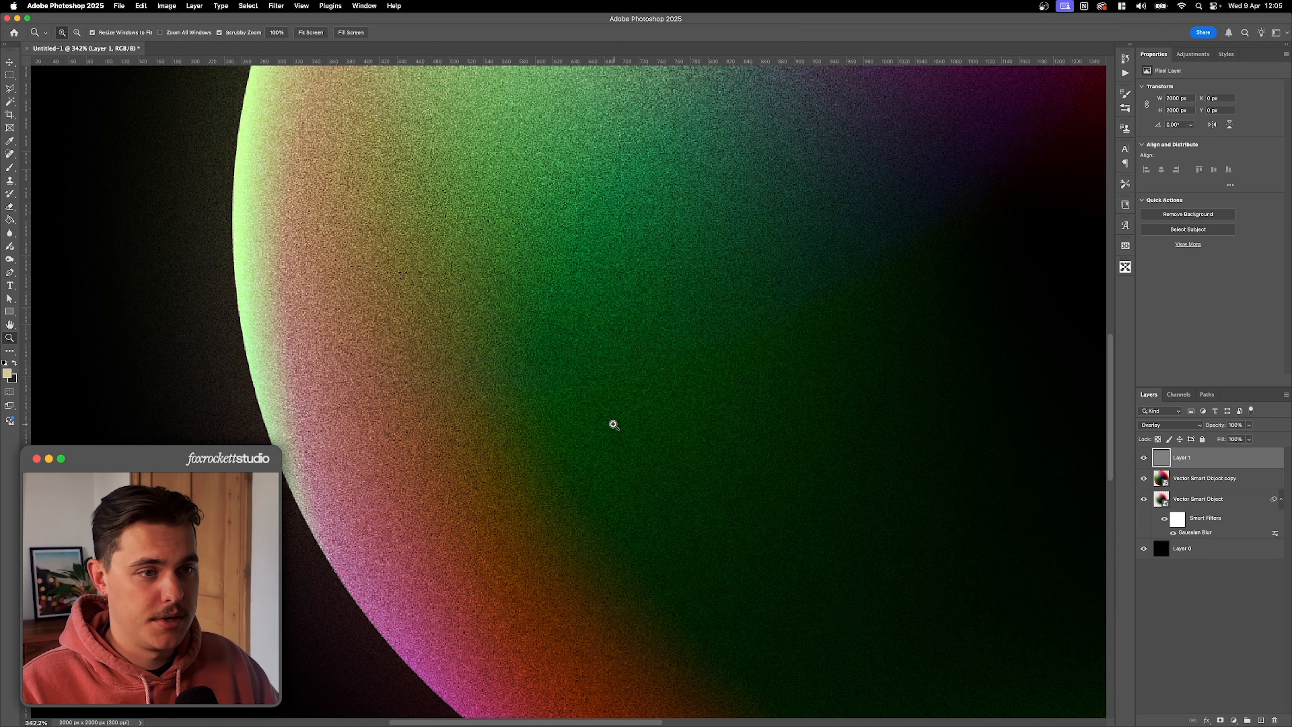
{"action": "left_click_drag", "start_coordinate": [620, 416], "coordinate": [579, 421]}
{"action": "key", "text": "space"}
{"action": "left_click_drag", "start_coordinate": [667, 370], "coordinate": [701, 471]}
{"action": "key", "text": "space"}
{"action": "left_click_drag", "start_coordinate": [493, 267], "coordinate": [568, 390]}
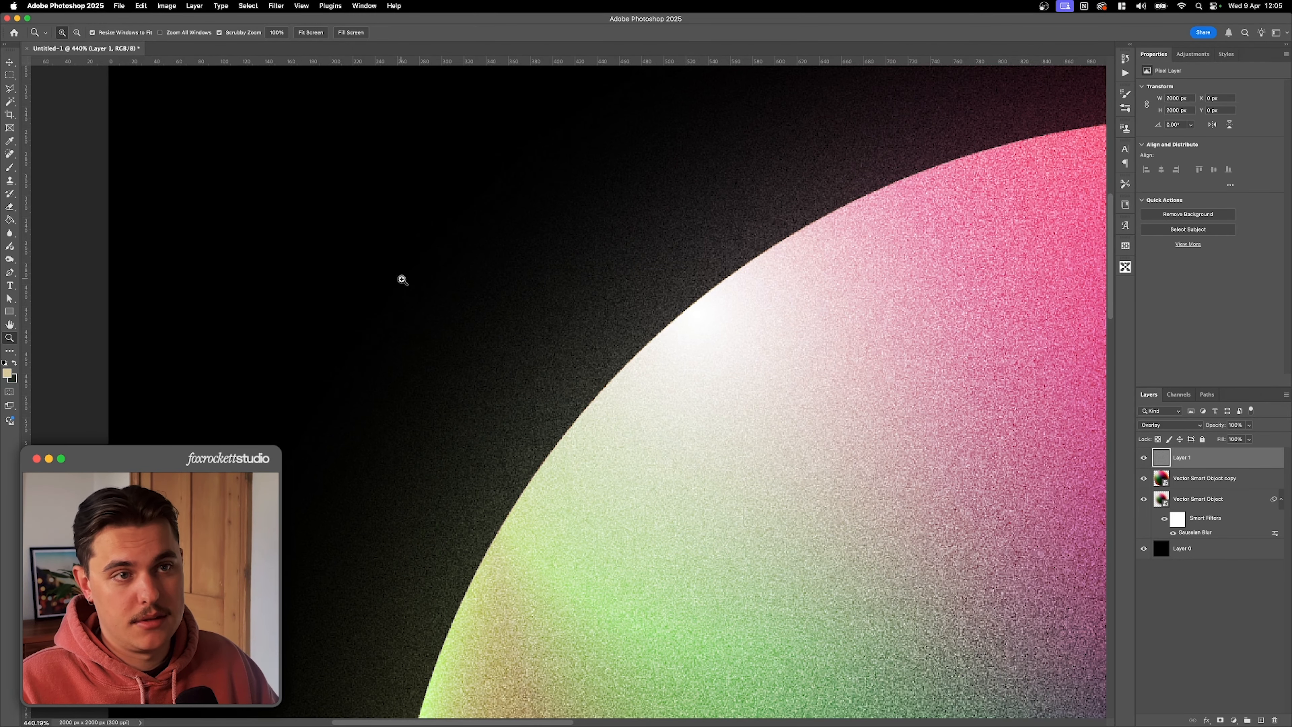
{"action": "key", "text": "space"}
{"action": "left_click_drag", "start_coordinate": [402, 280], "coordinate": [513, 346]}
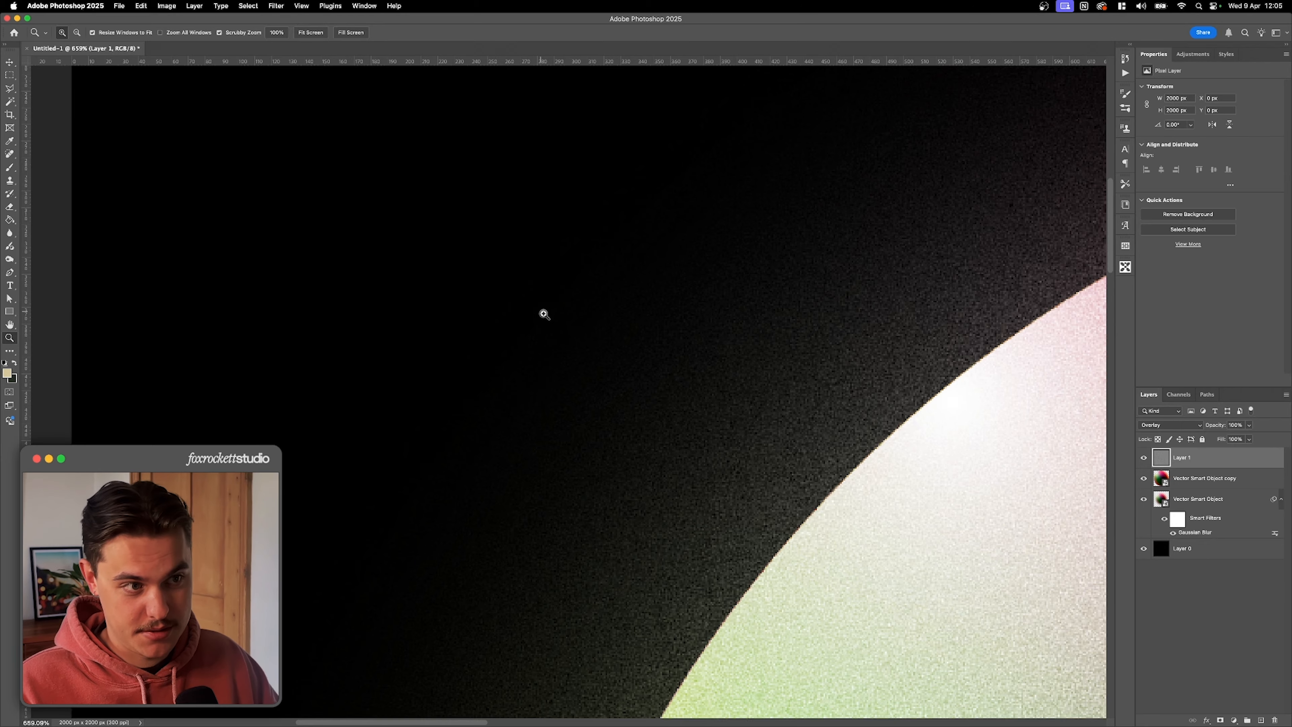
{"action": "mouse_move", "coordinate": [522, 322]}
{"action": "left_mouse_down"}
{"action": "mouse_move", "coordinate": [502, 321]}
{"action": "mouse_move", "coordinate": [524, 332]}
{"action": "mouse_move", "coordinate": [511, 334]}
{"action": "left_mouse_up"}
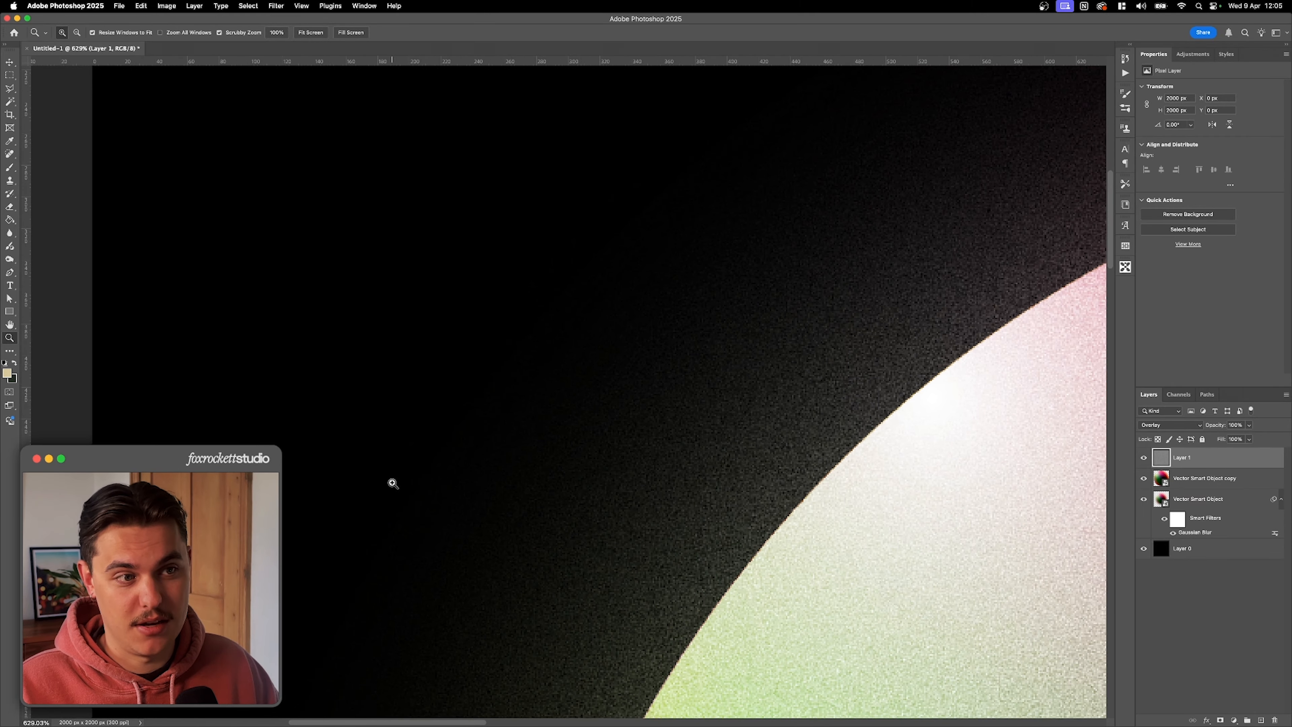
{"action": "left_click_drag", "start_coordinate": [556, 461], "coordinate": [511, 465]}
{"action": "left_click_drag", "start_coordinate": [664, 467], "coordinate": [542, 333]}
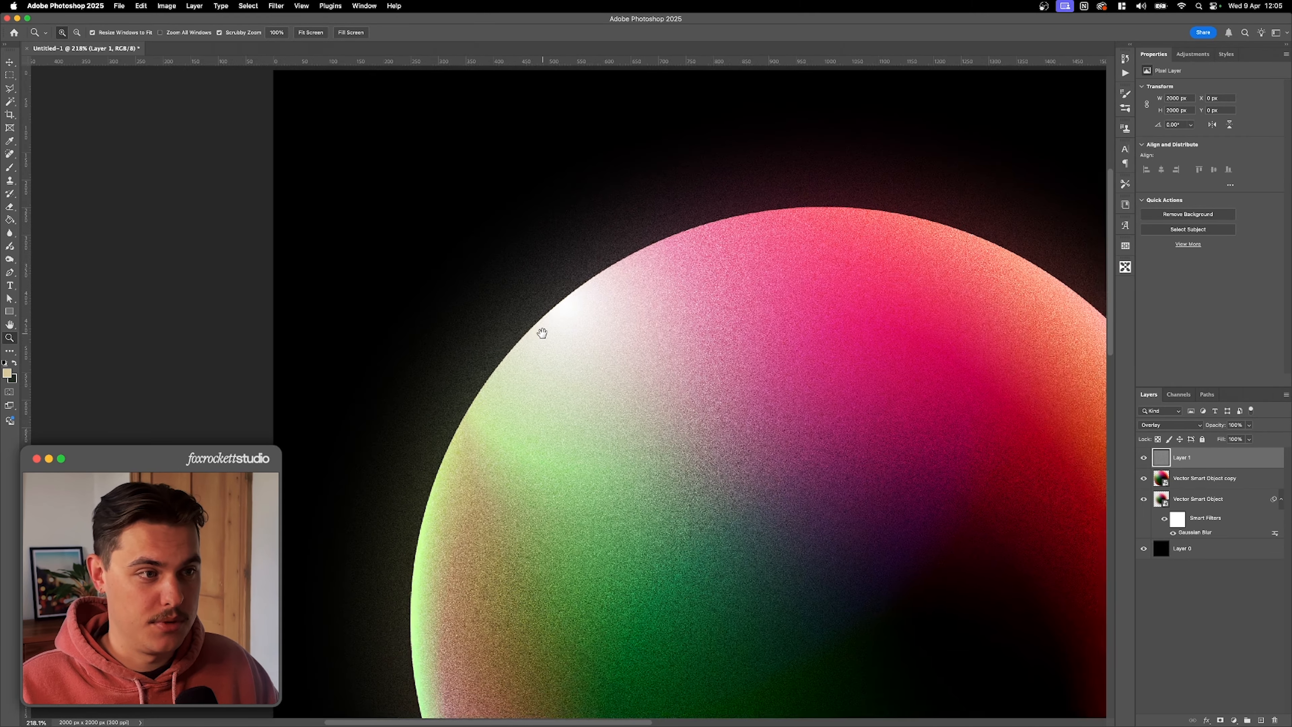
Add a Solid Color fill layer with hex colour 050505 directly above the black background layer
{"action": "left_click", "coordinate": [1225, 552]}
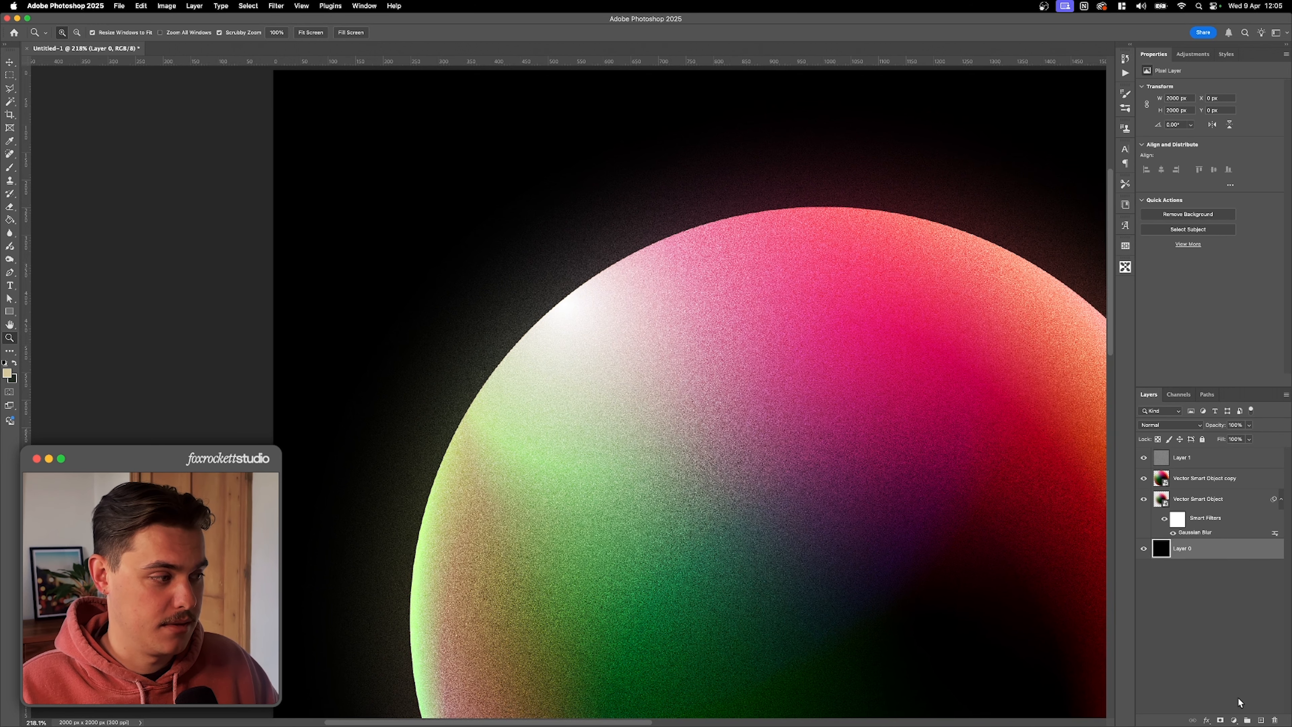
{"action": "left_click", "coordinate": [1234, 720]}
{"action": "left_click", "coordinate": [1240, 553]}
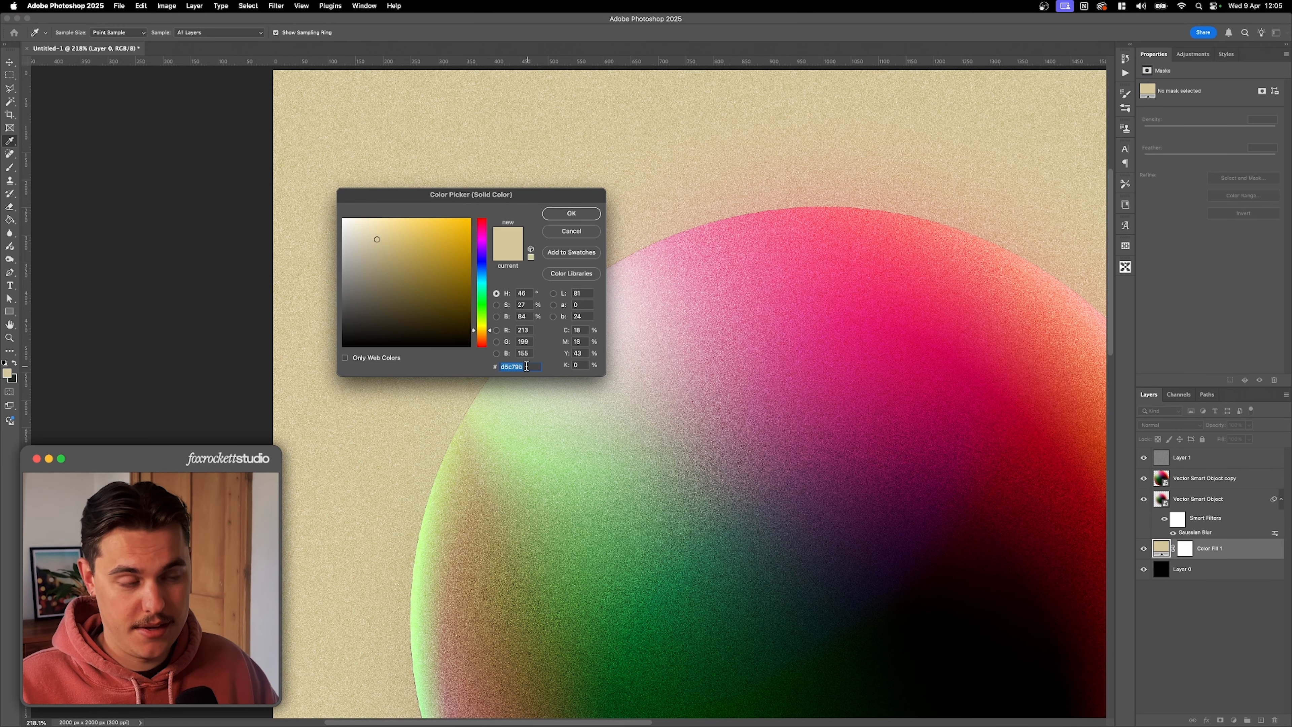
{"action": "type", "text": "050506"}
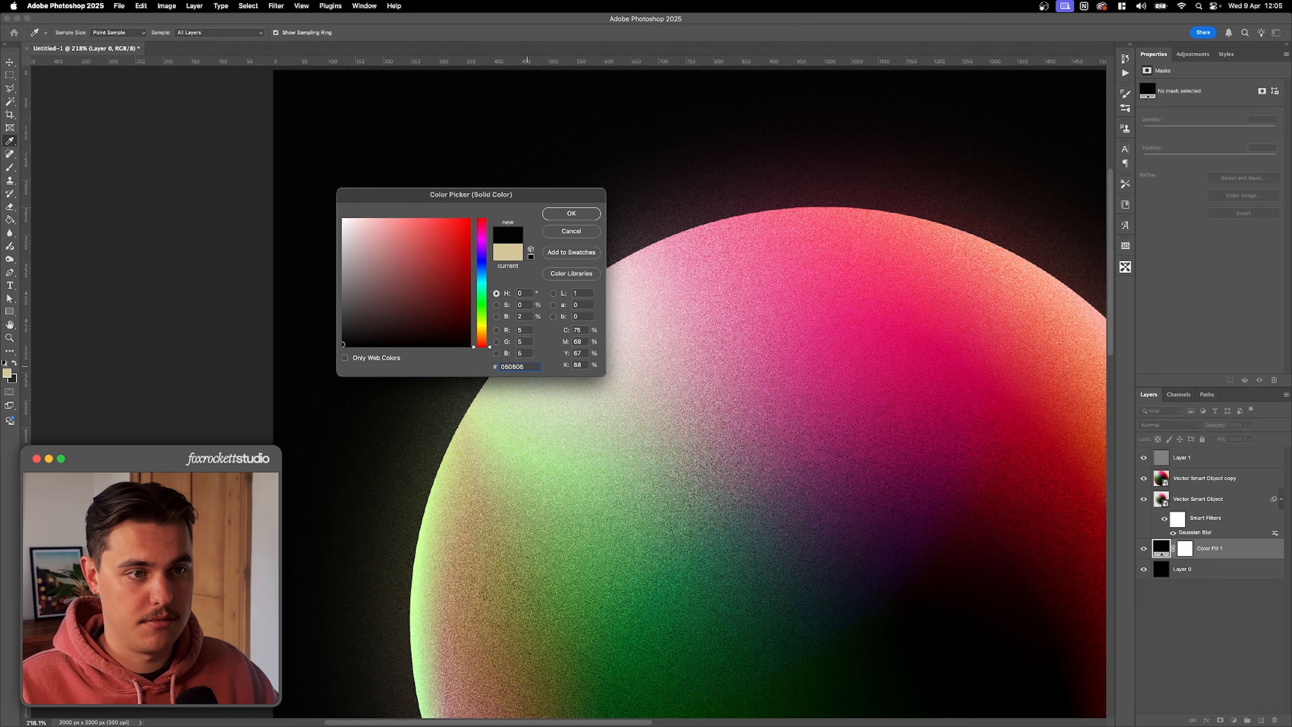
{"action": "key", "text": "Return"}
Duplicate the grain layer and set the copy's opacity to about 28%
{"action": "key", "text": "z"}
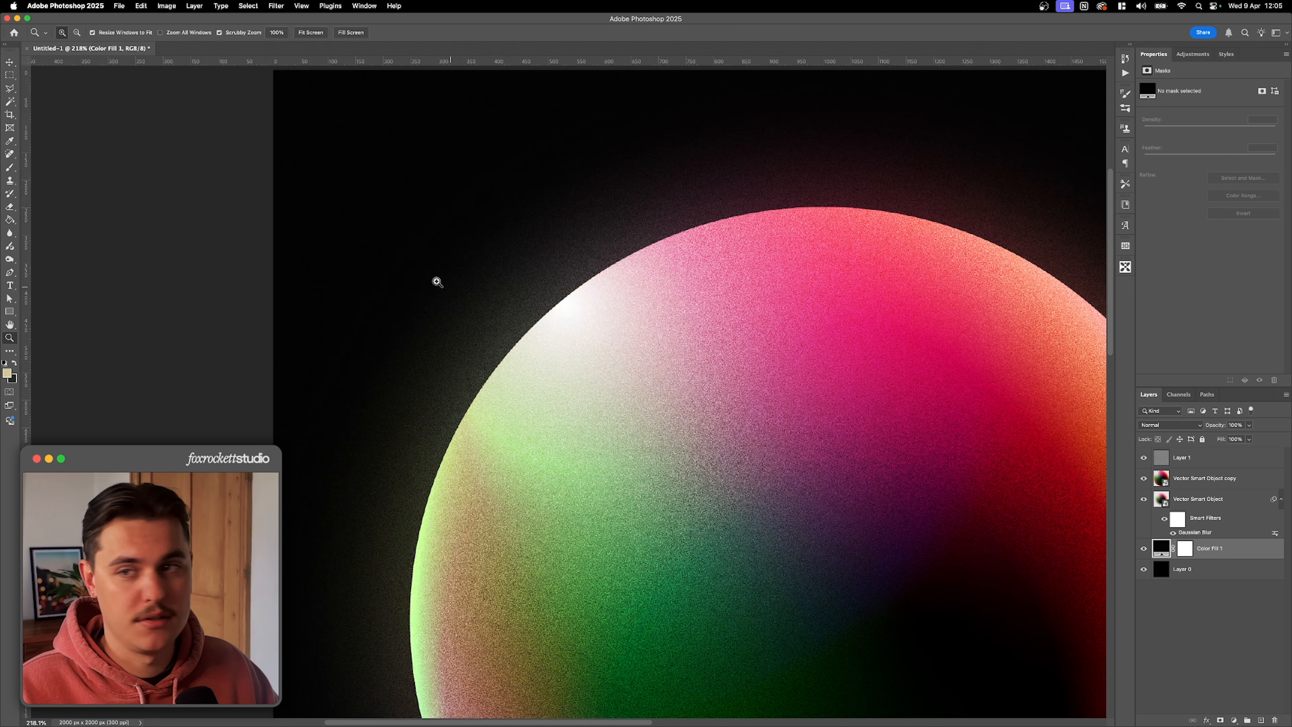
{"action": "left_click_drag", "start_coordinate": [436, 263], "coordinate": [493, 299]}
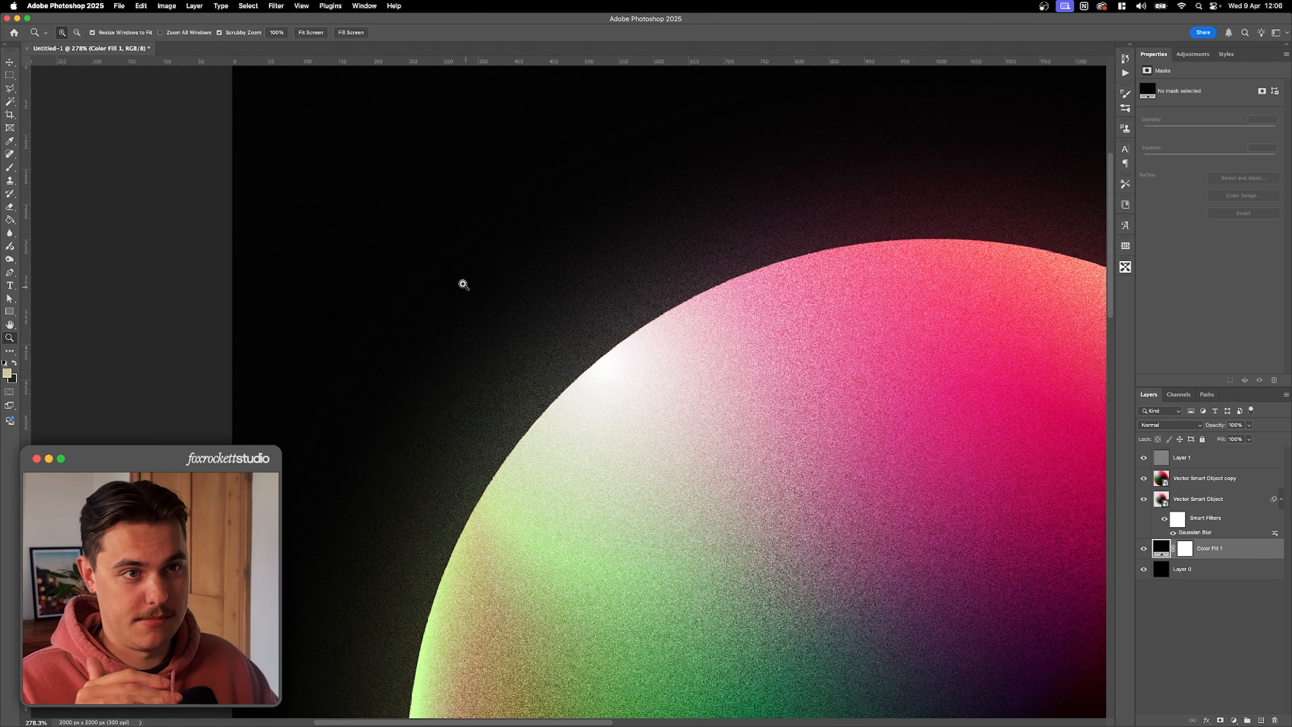
{"action": "left_click_drag", "start_coordinate": [467, 290], "coordinate": [485, 299]}
{"action": "scroll", "coordinate": [525, 304], "scroll_direction": "down", "scroll_amount": 10}
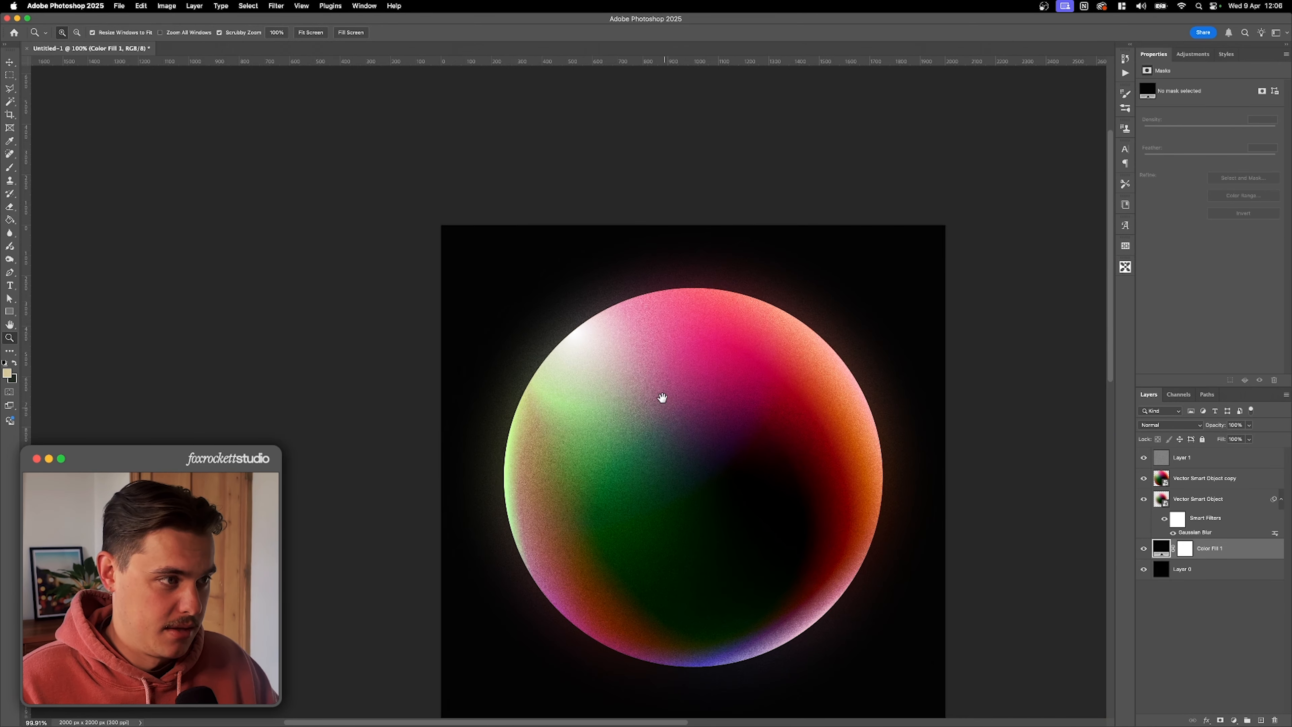
{"action": "left_click_drag", "start_coordinate": [662, 397], "coordinate": [608, 324]}
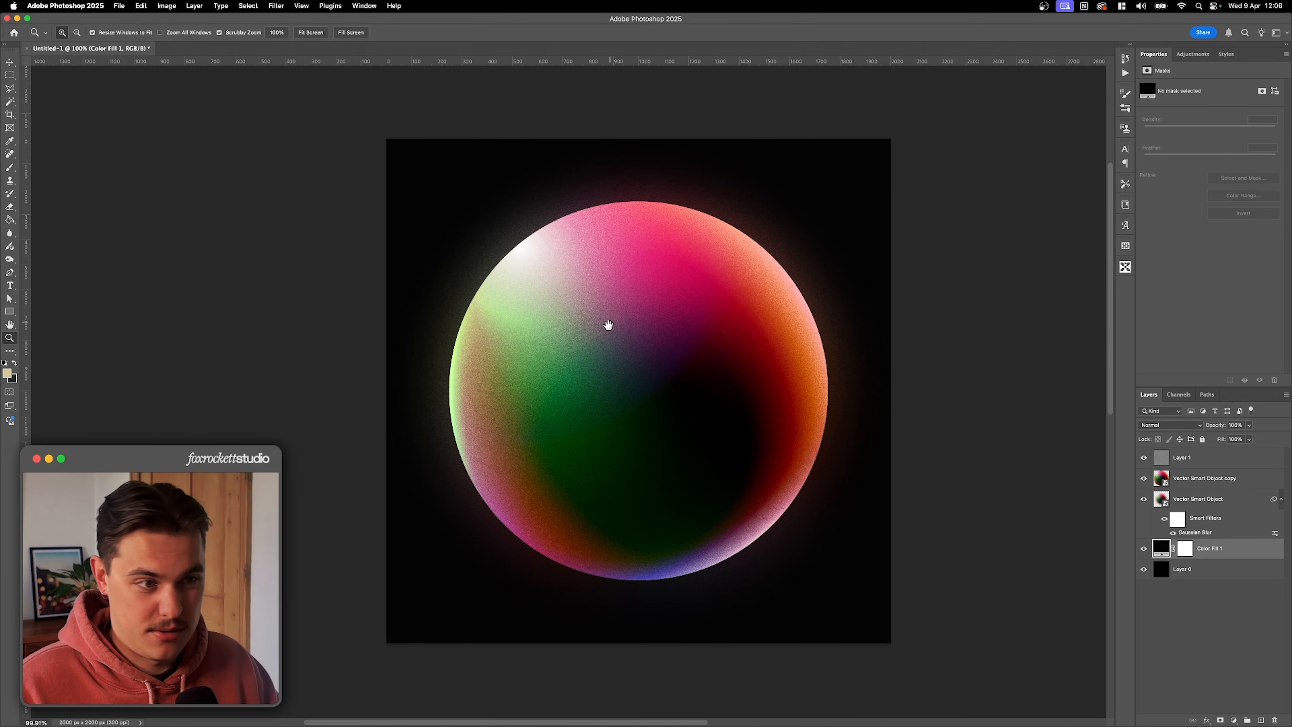
{"action": "left_click_drag", "start_coordinate": [690, 446], "coordinate": [706, 446]}
{"action": "left_click", "coordinate": [1210, 457]}
{"action": "key", "text": "super+j"}
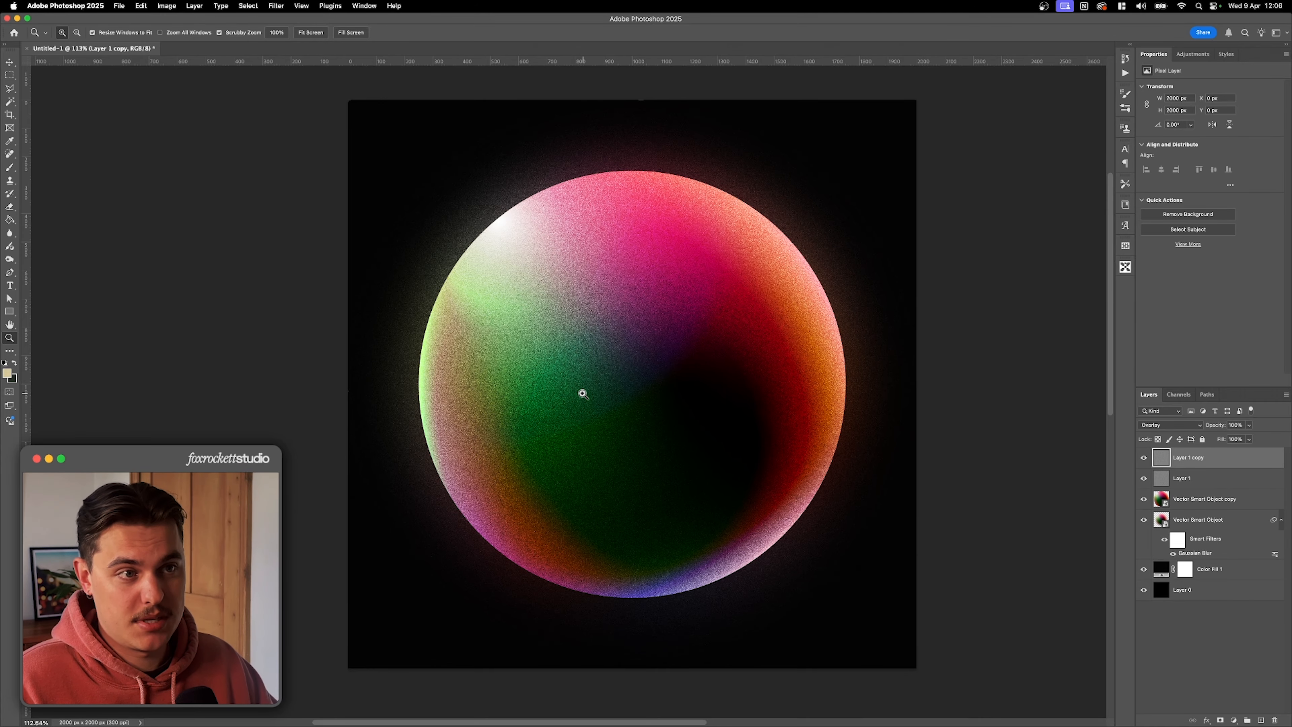
{"action": "left_click_drag", "start_coordinate": [611, 394], "coordinate": [622, 396]}
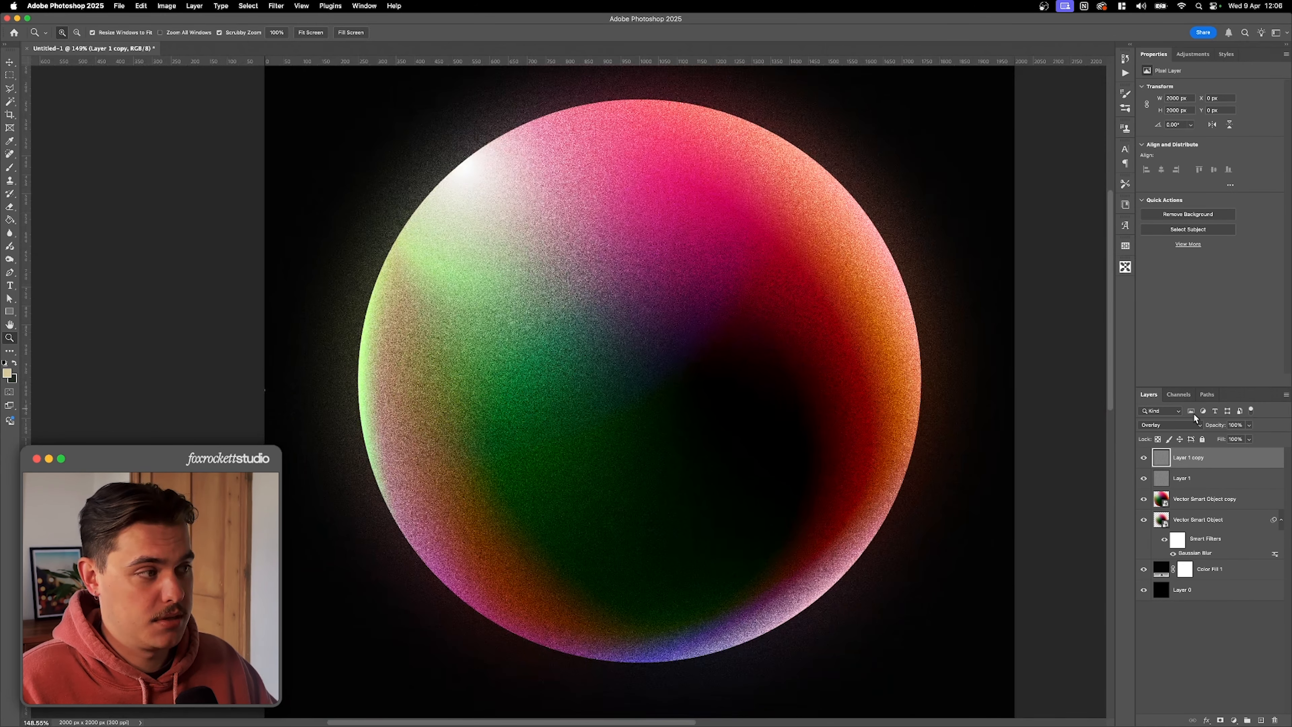
{"action": "left_click", "coordinate": [1248, 425]}
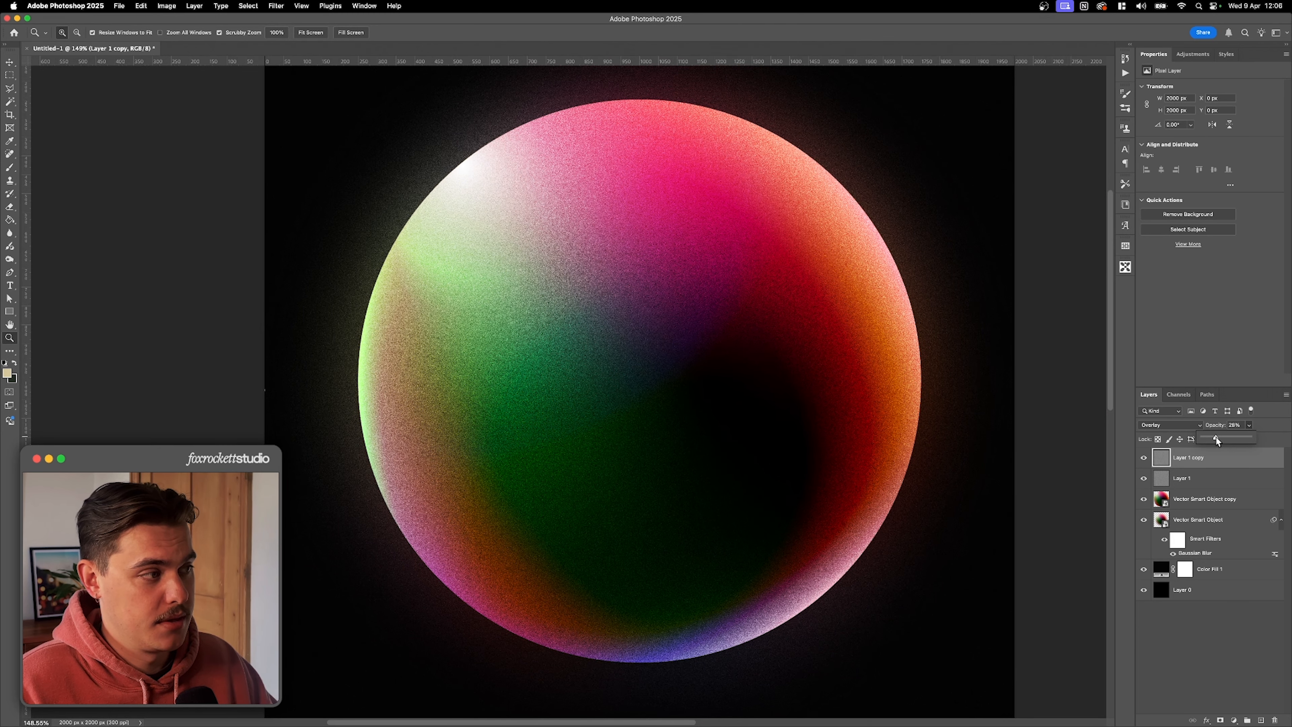
Select the original grain layer below the copy and switch to the Move tool
{"action": "left_click", "coordinate": [1188, 478]}
{"action": "left_click_drag", "start_coordinate": [698, 427], "coordinate": [684, 423]}
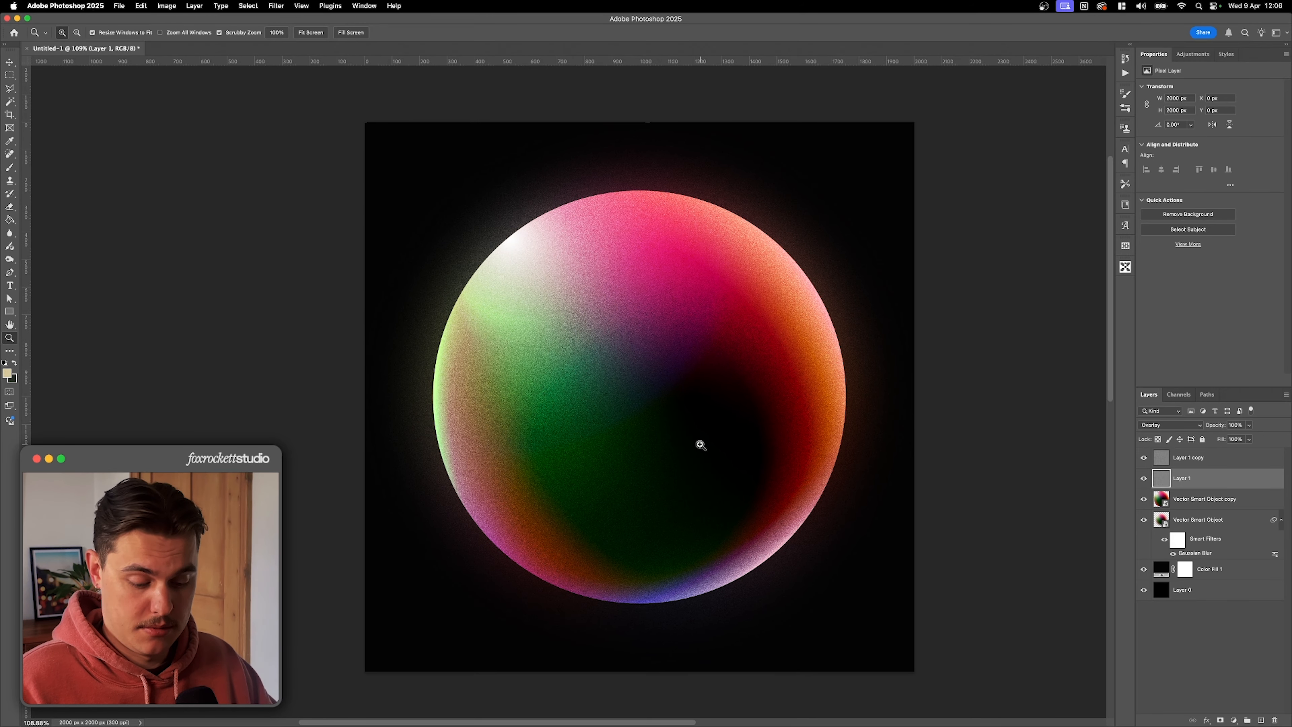
{"action": "key", "text": "v"}
{"action": "left_click_drag", "start_coordinate": [719, 443], "coordinate": [709, 441]}
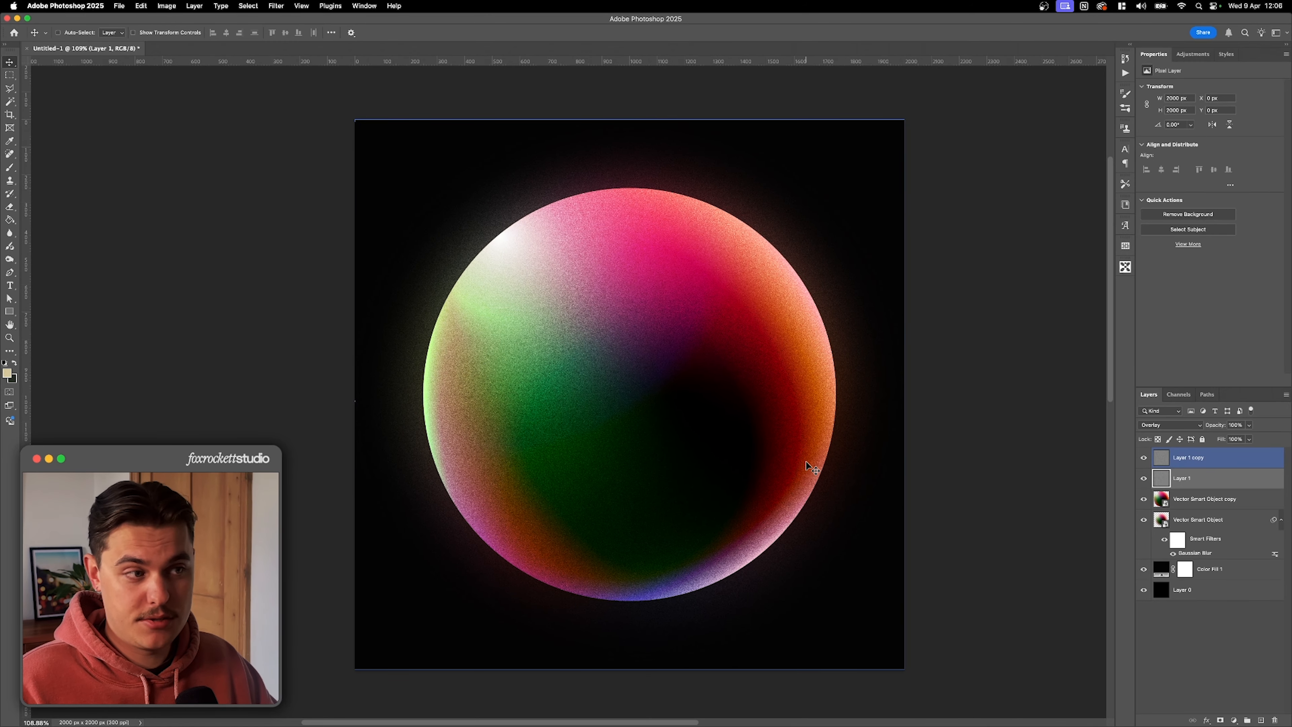